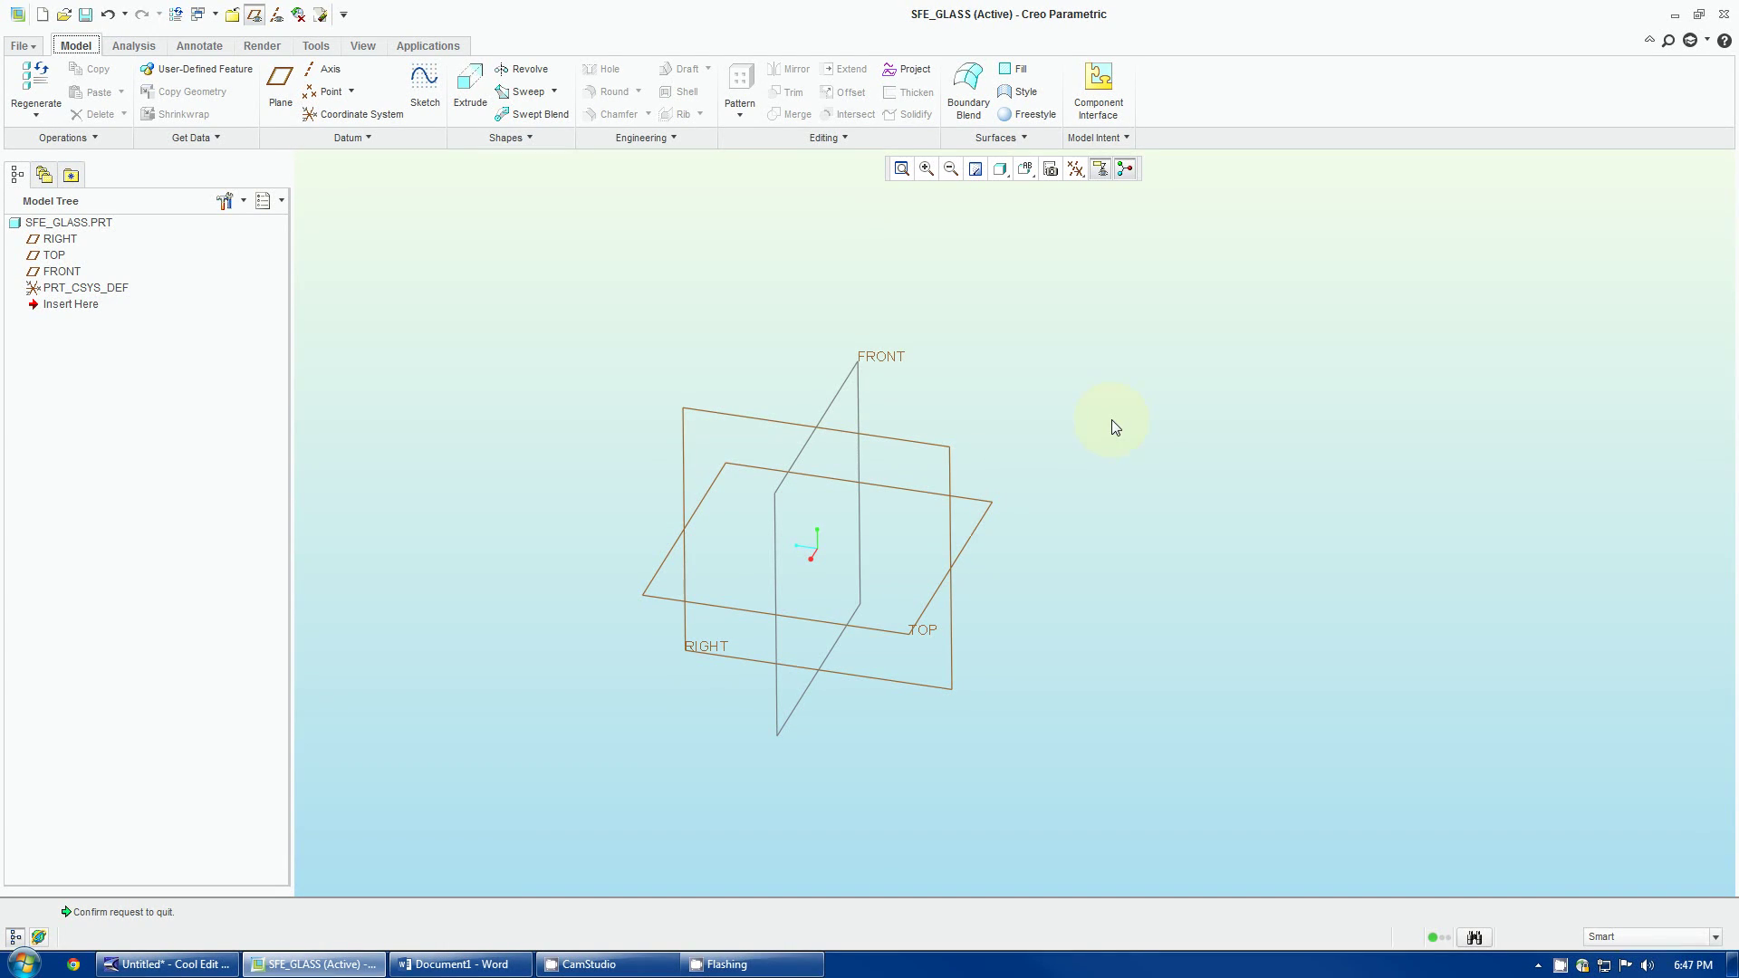
scroll(1450, 645, down, 1)
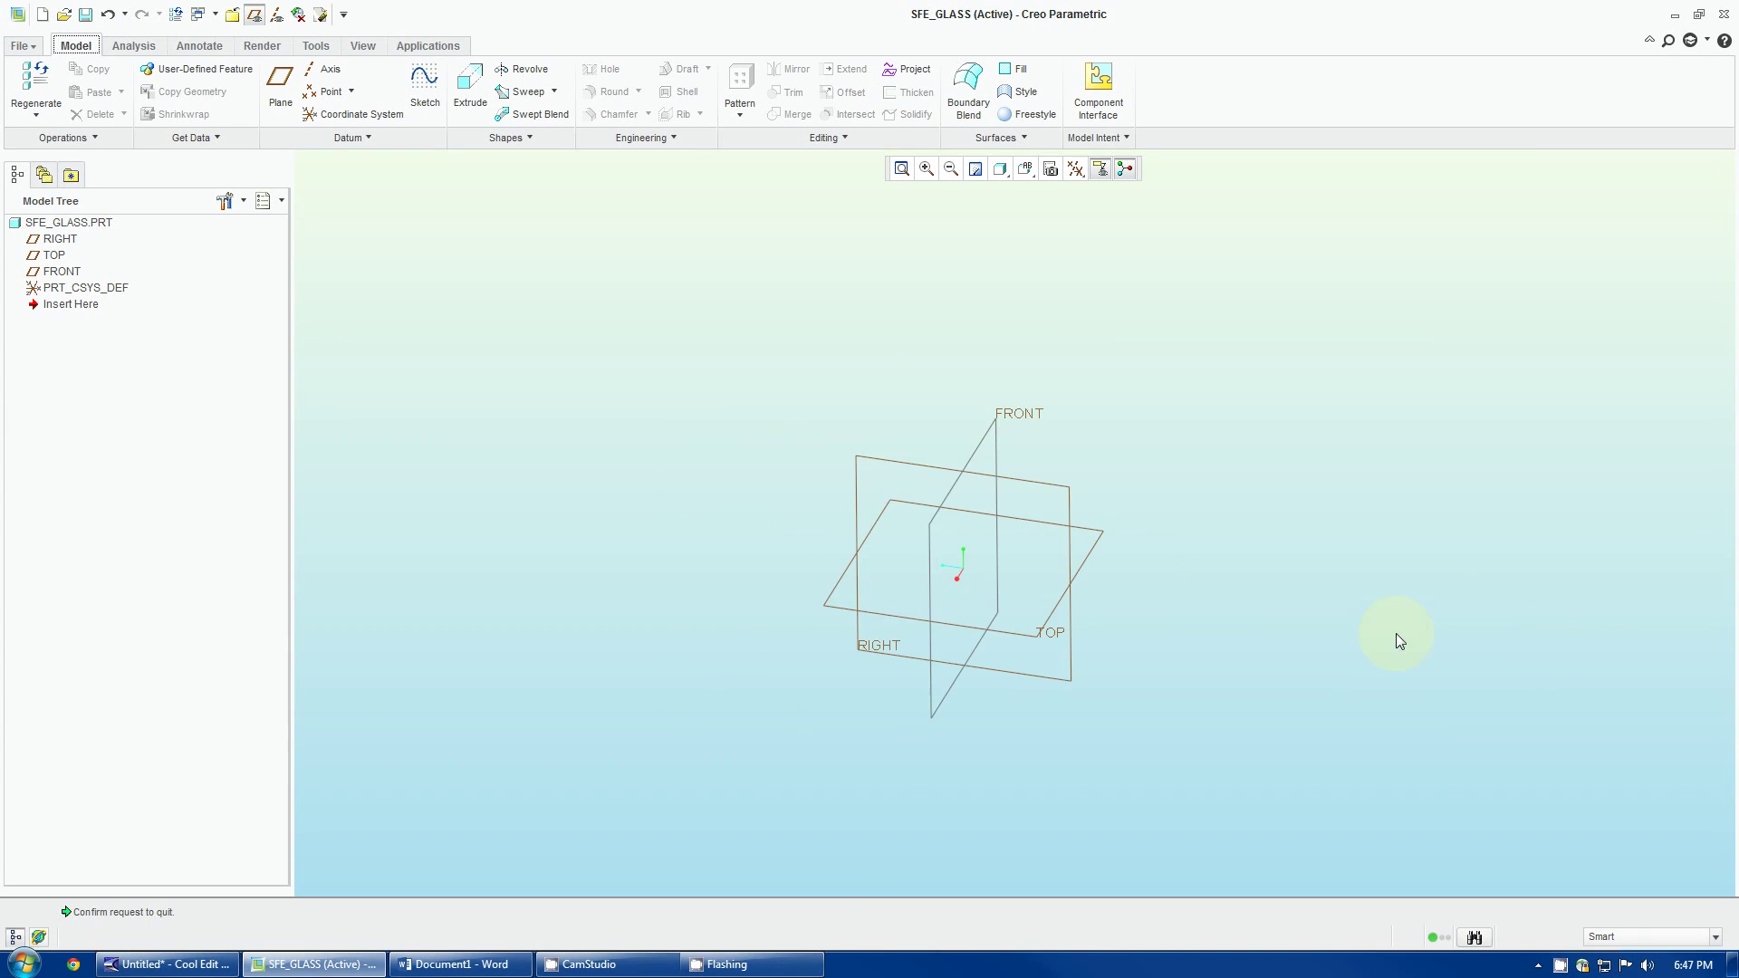
scroll(929, 632, up, 2)
mouse_move(930, 632)
middle_down()
mouse_move(1090, 610)
mouse_move(1024, 602)
mouse_move(1051, 623)
middle_up()
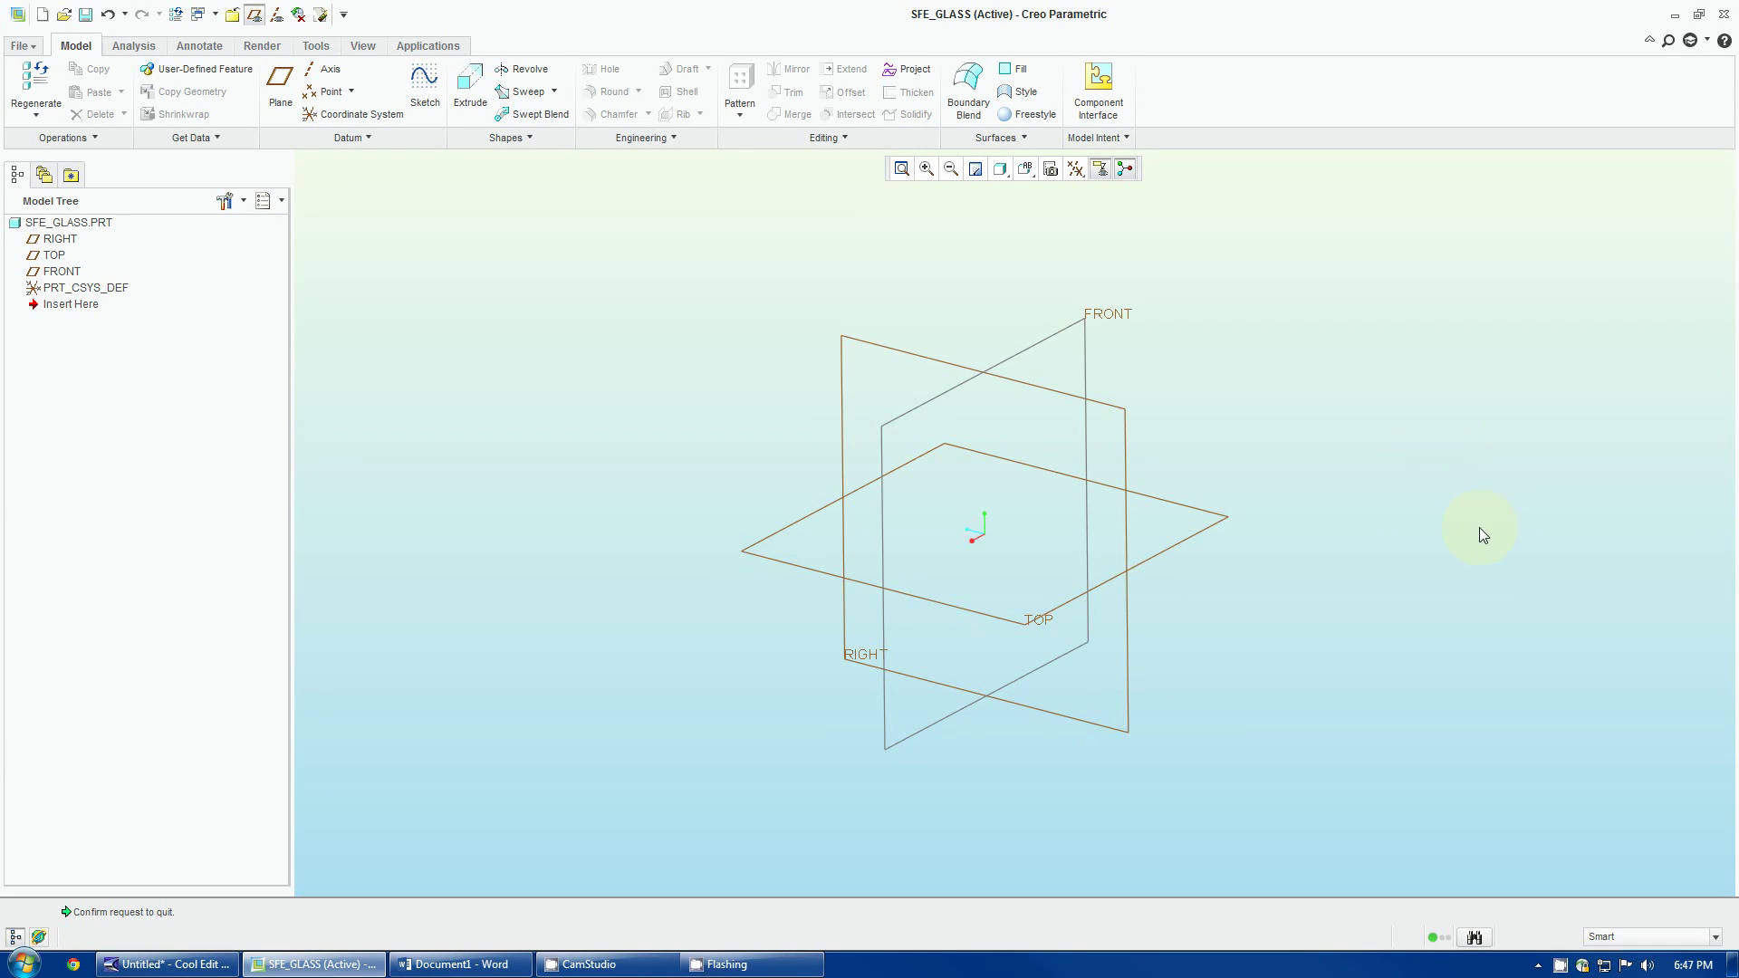
middle_drag(1480, 527, 1531, 555)
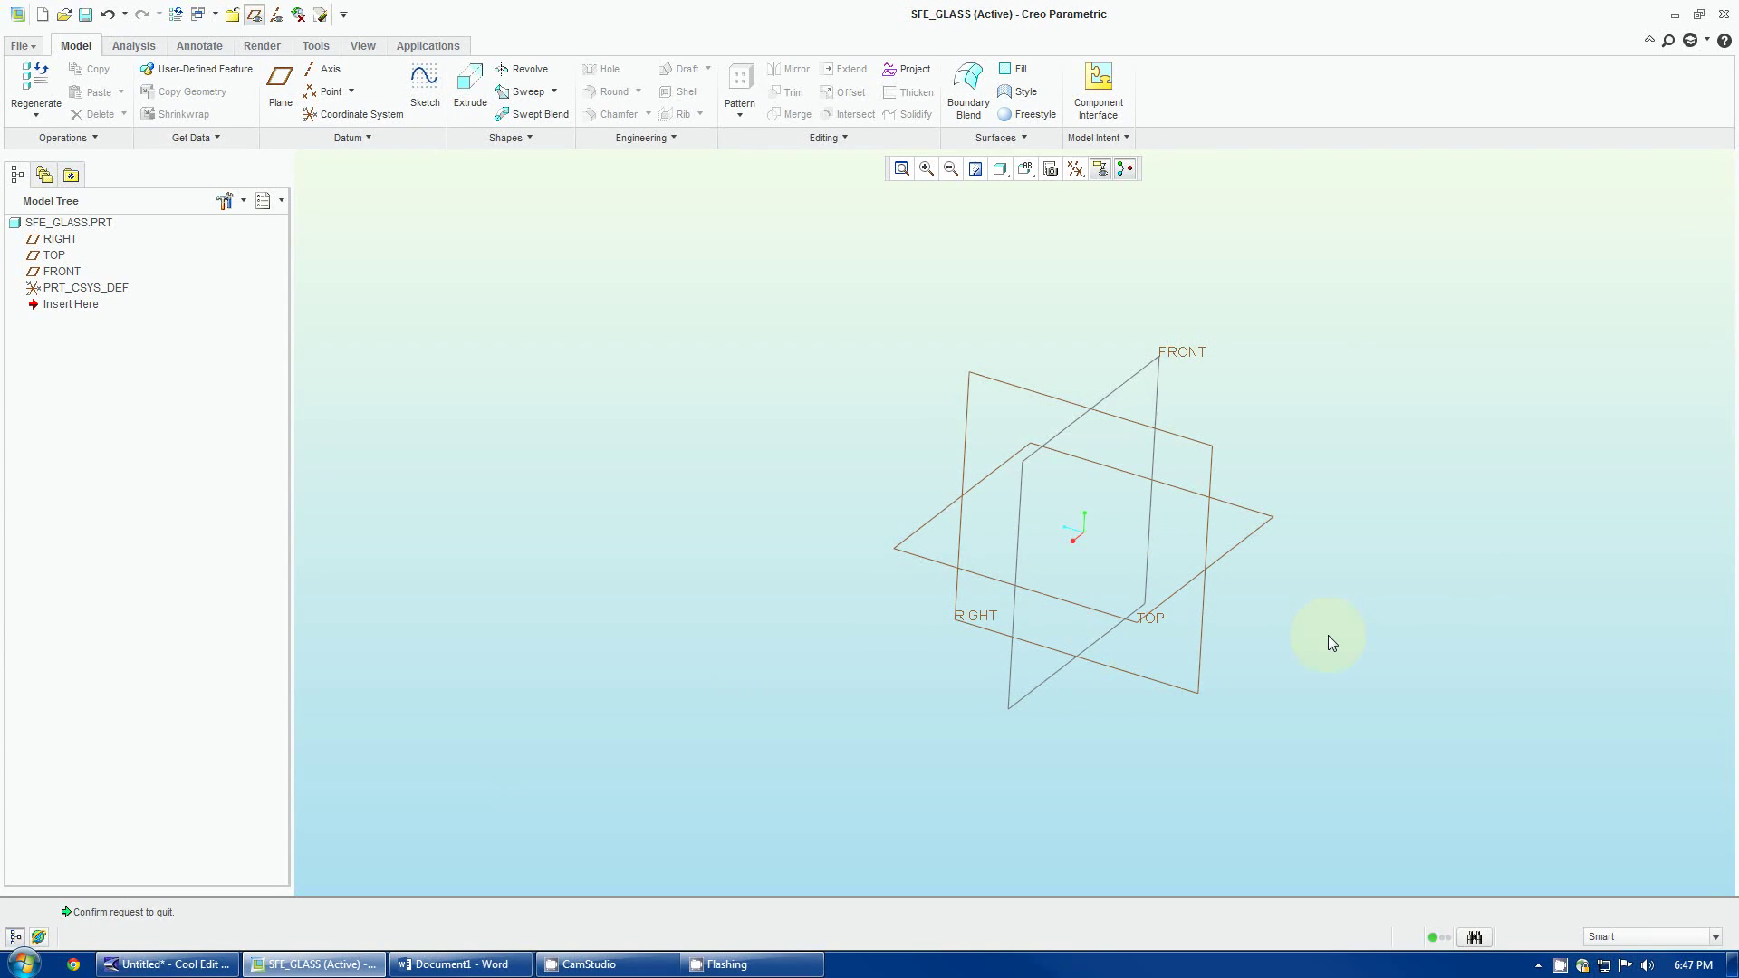
scroll(1325, 641, down, 3)
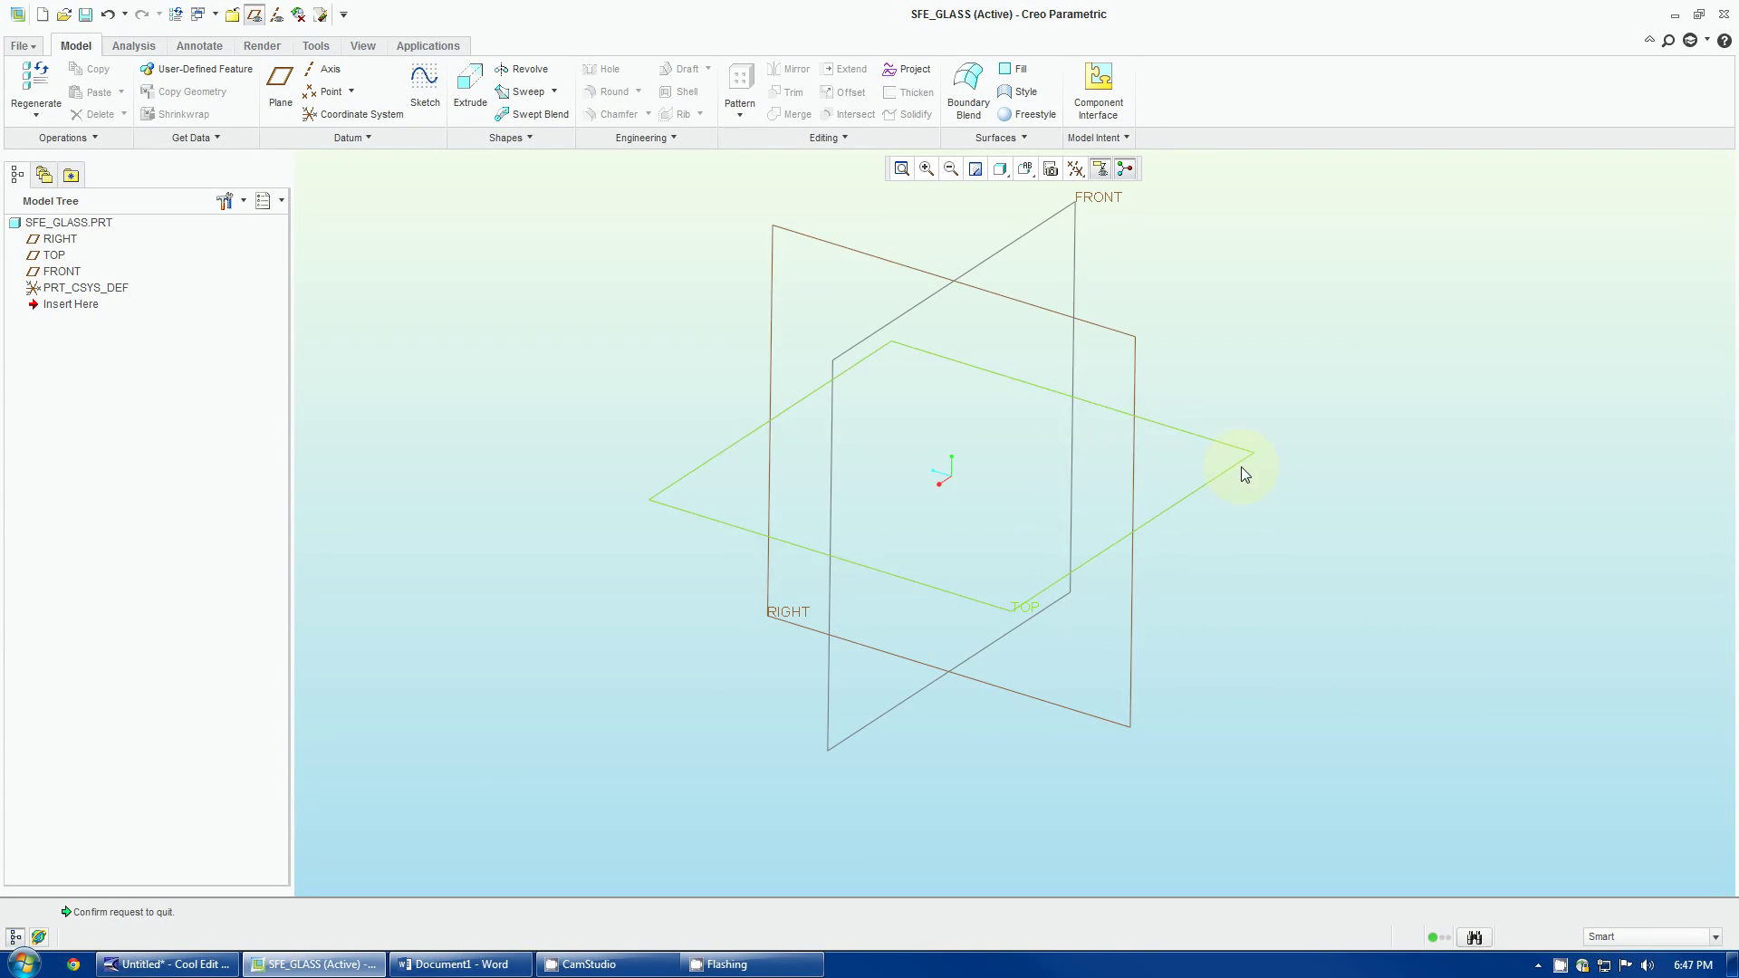
click(1239, 465)
- On the TOP plane, draw a circle at the origin, set its diameter to 3.4, and finish Sketch 1
click(430, 86)
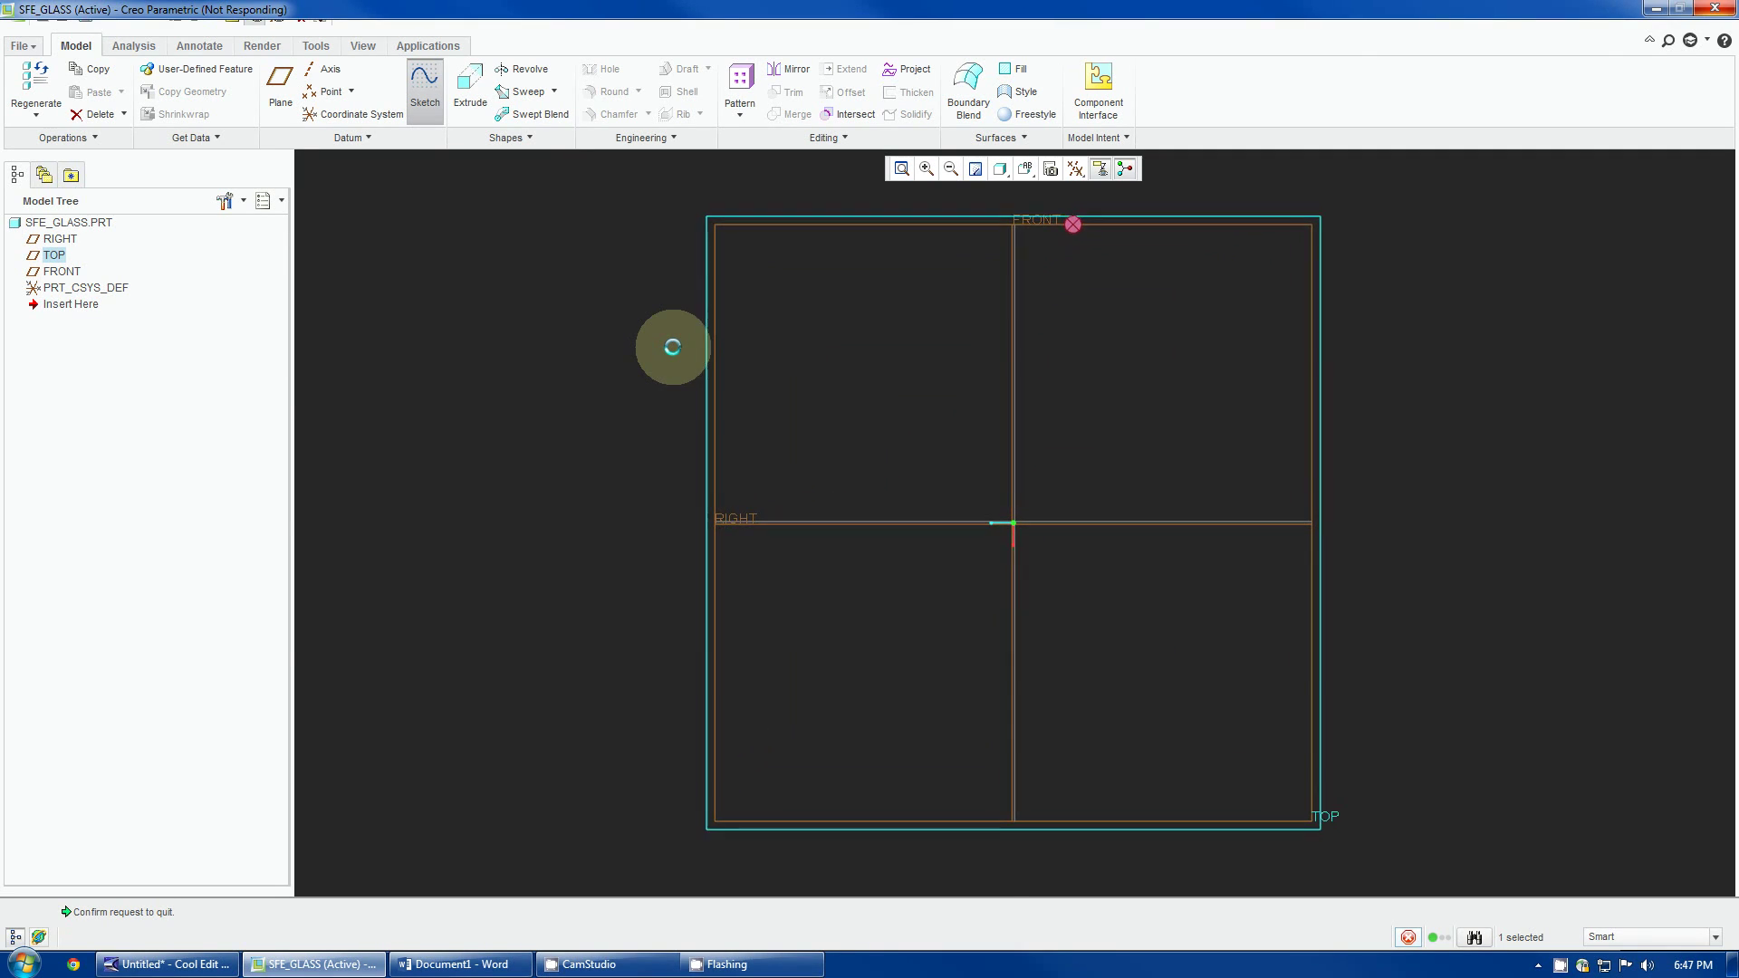
click(434, 117)
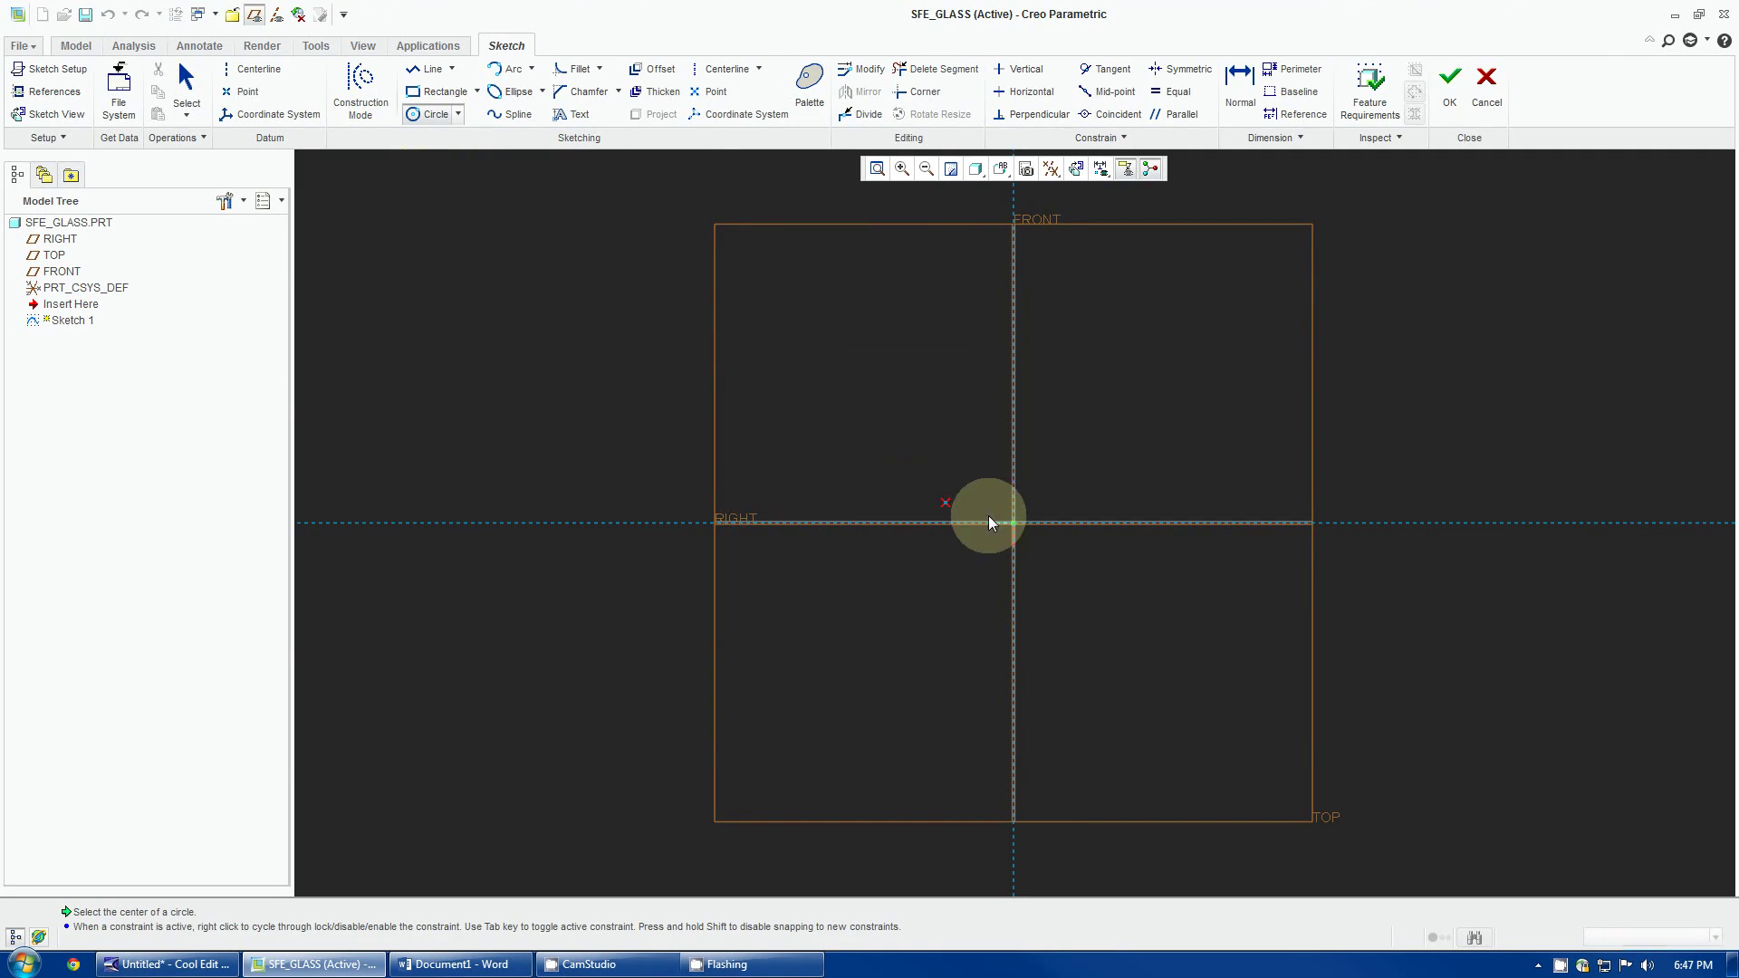
click(1013, 522)
click(1056, 492)
middle_click(924, 474)
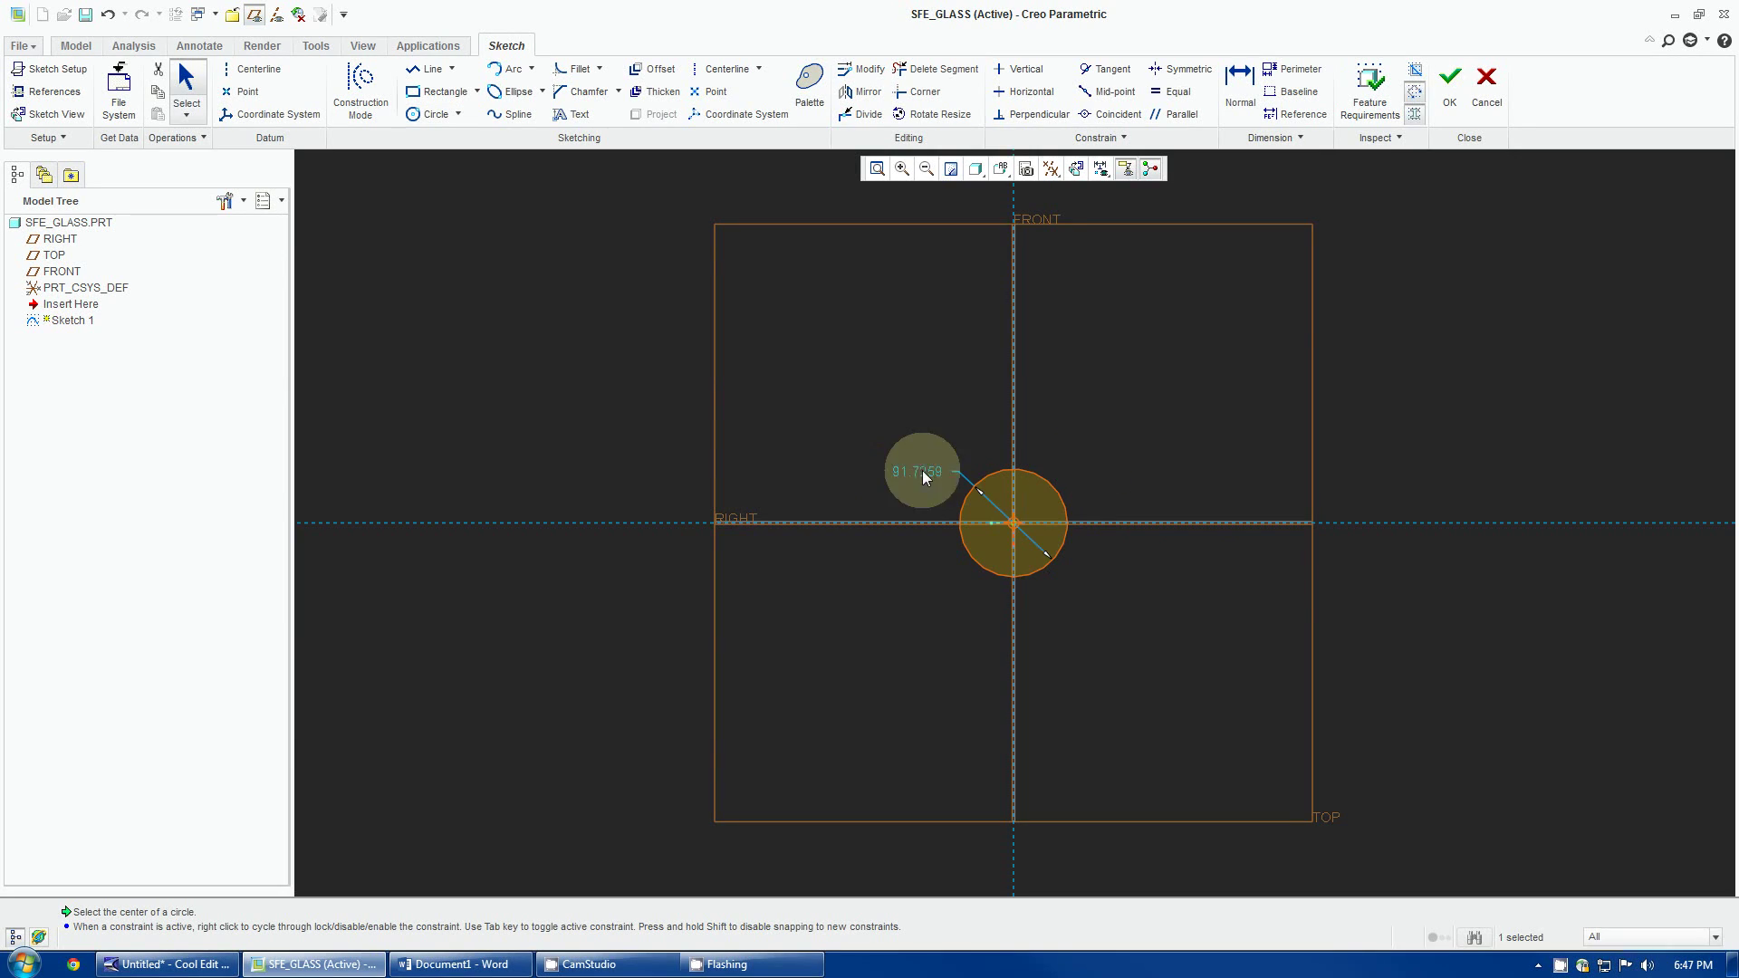
double_click(915, 473)
text(3.4)
key(Return)
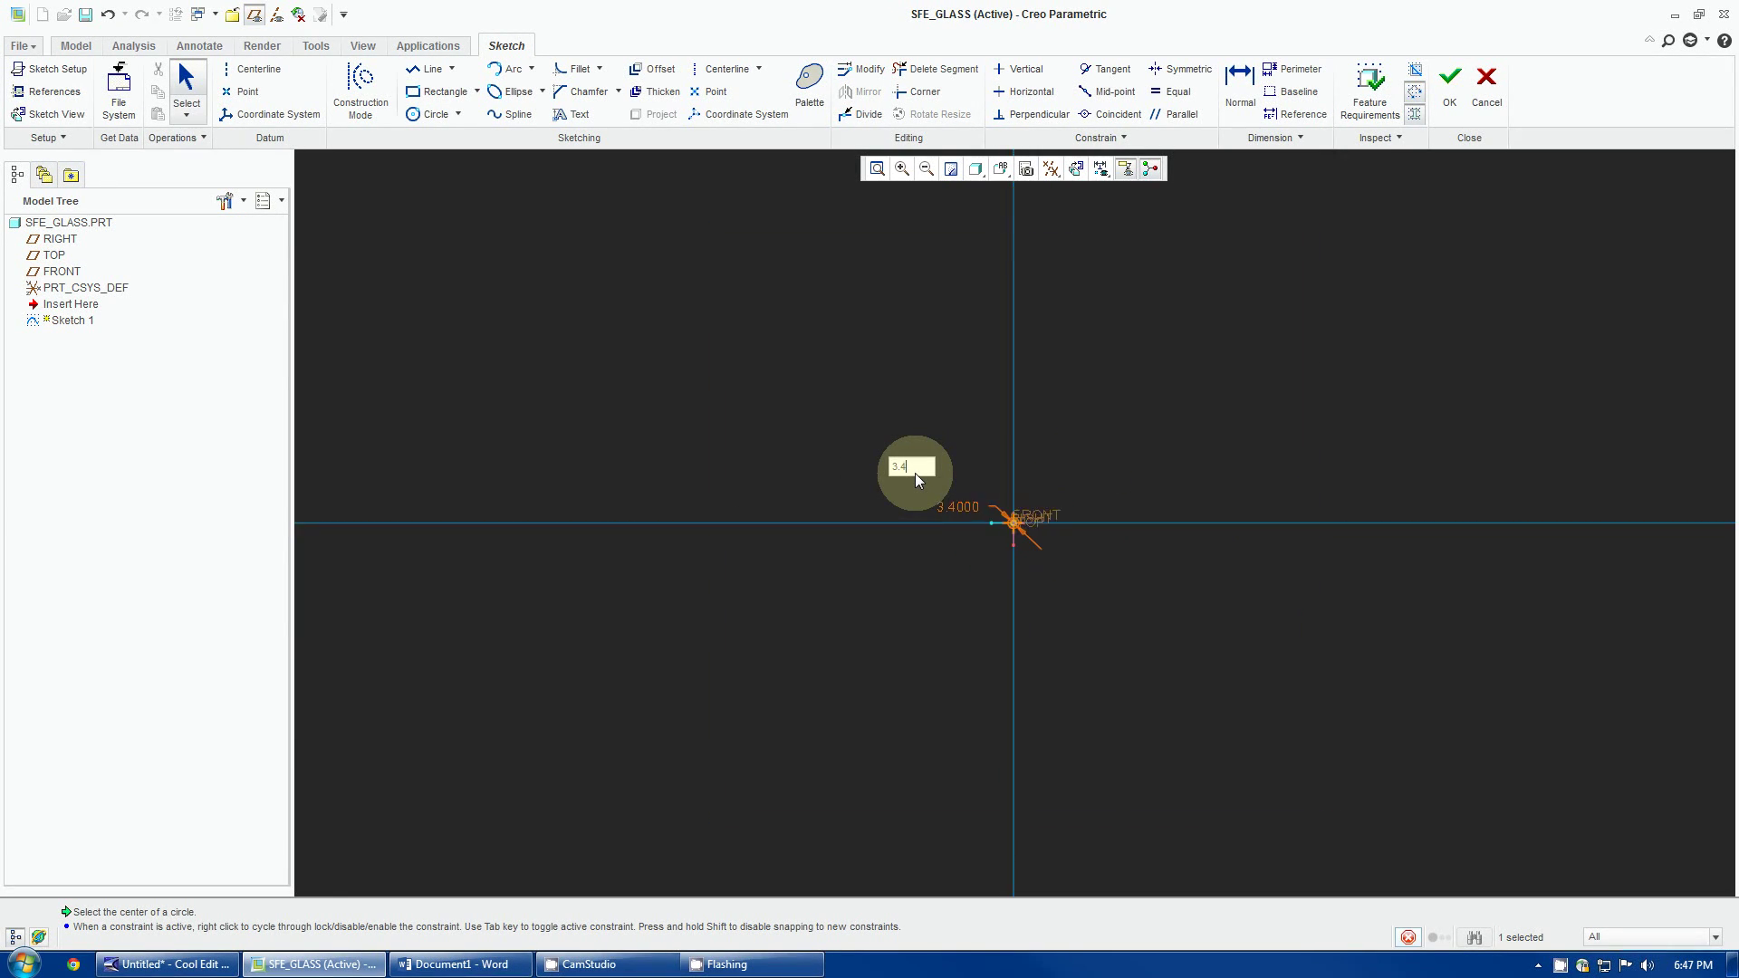
click(1440, 92)
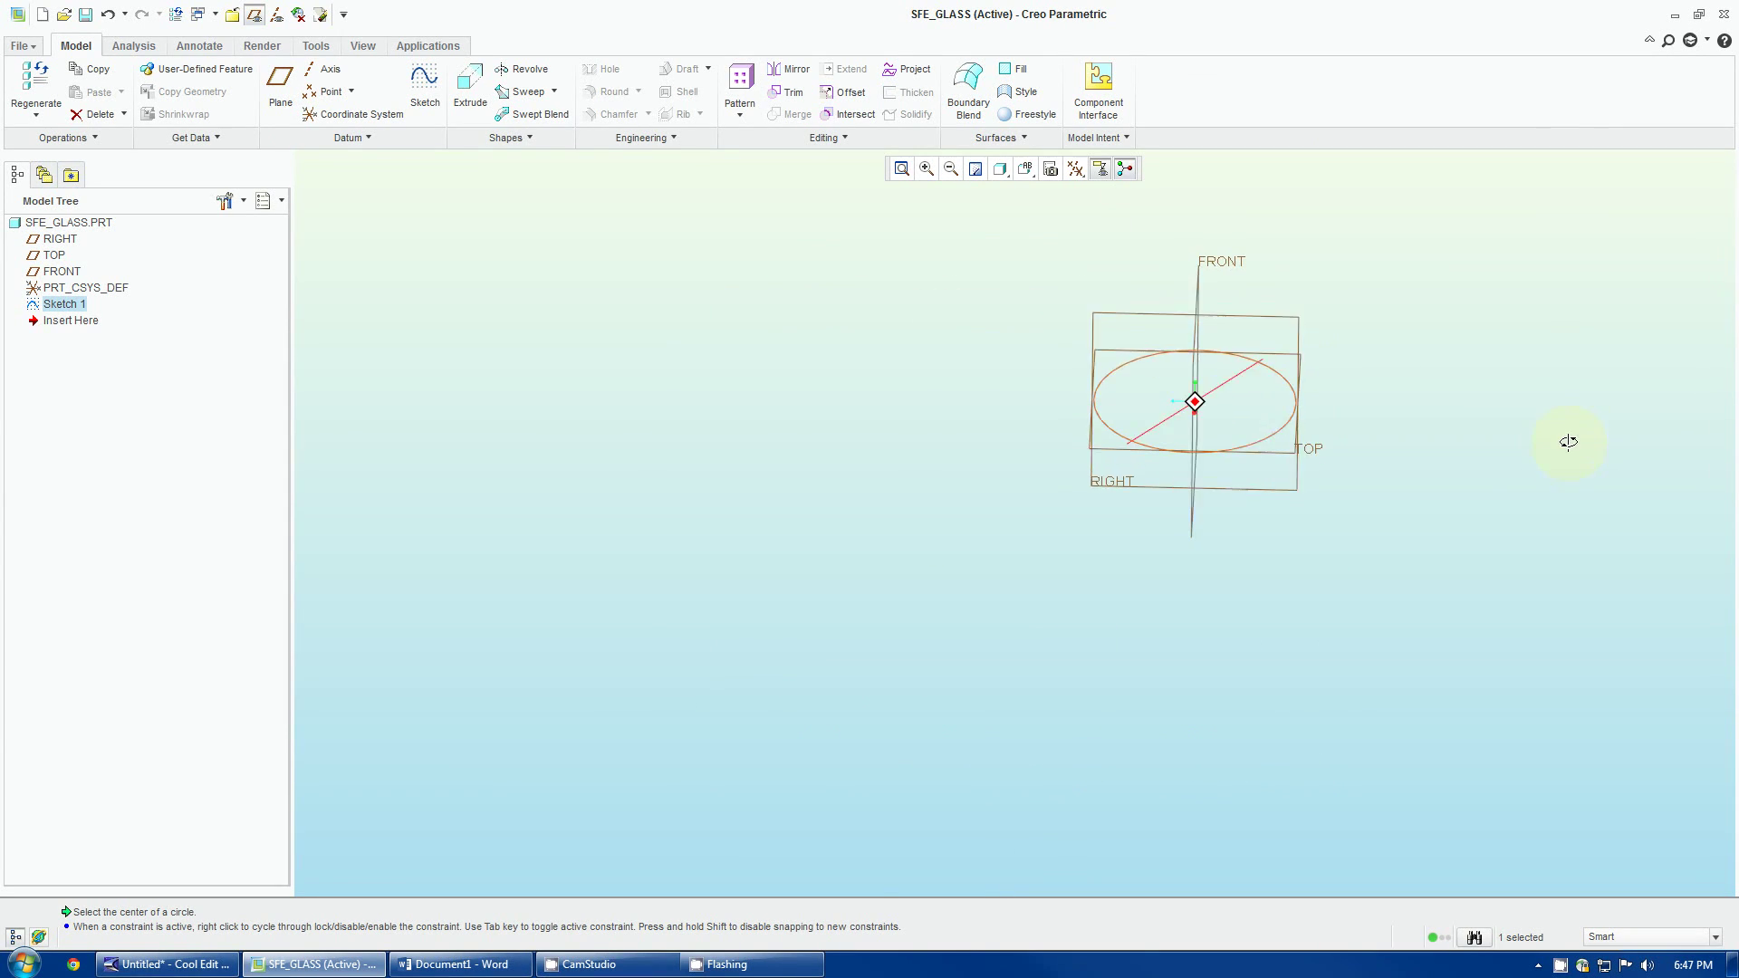
- Create datum plane DTM1 offset 6.8 from TOP and select it for sketching
scroll(1567, 444, up, 5)
click(891, 447)
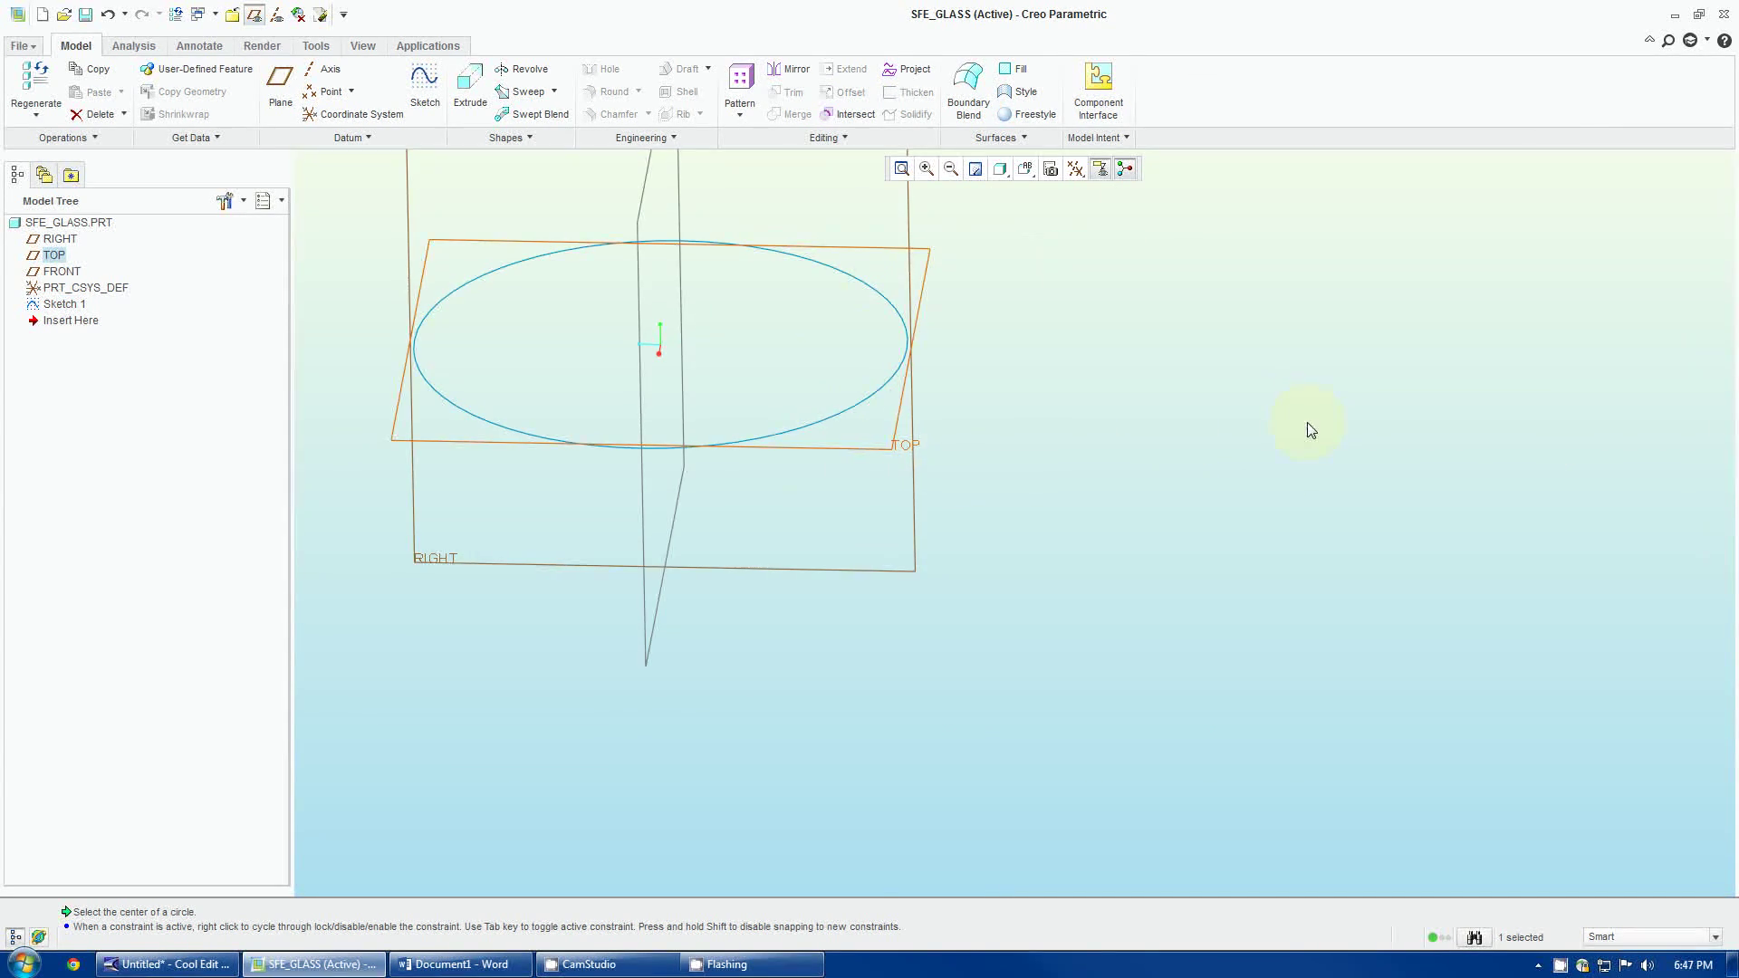
scroll(1307, 422, down, 2)
click(274, 91)
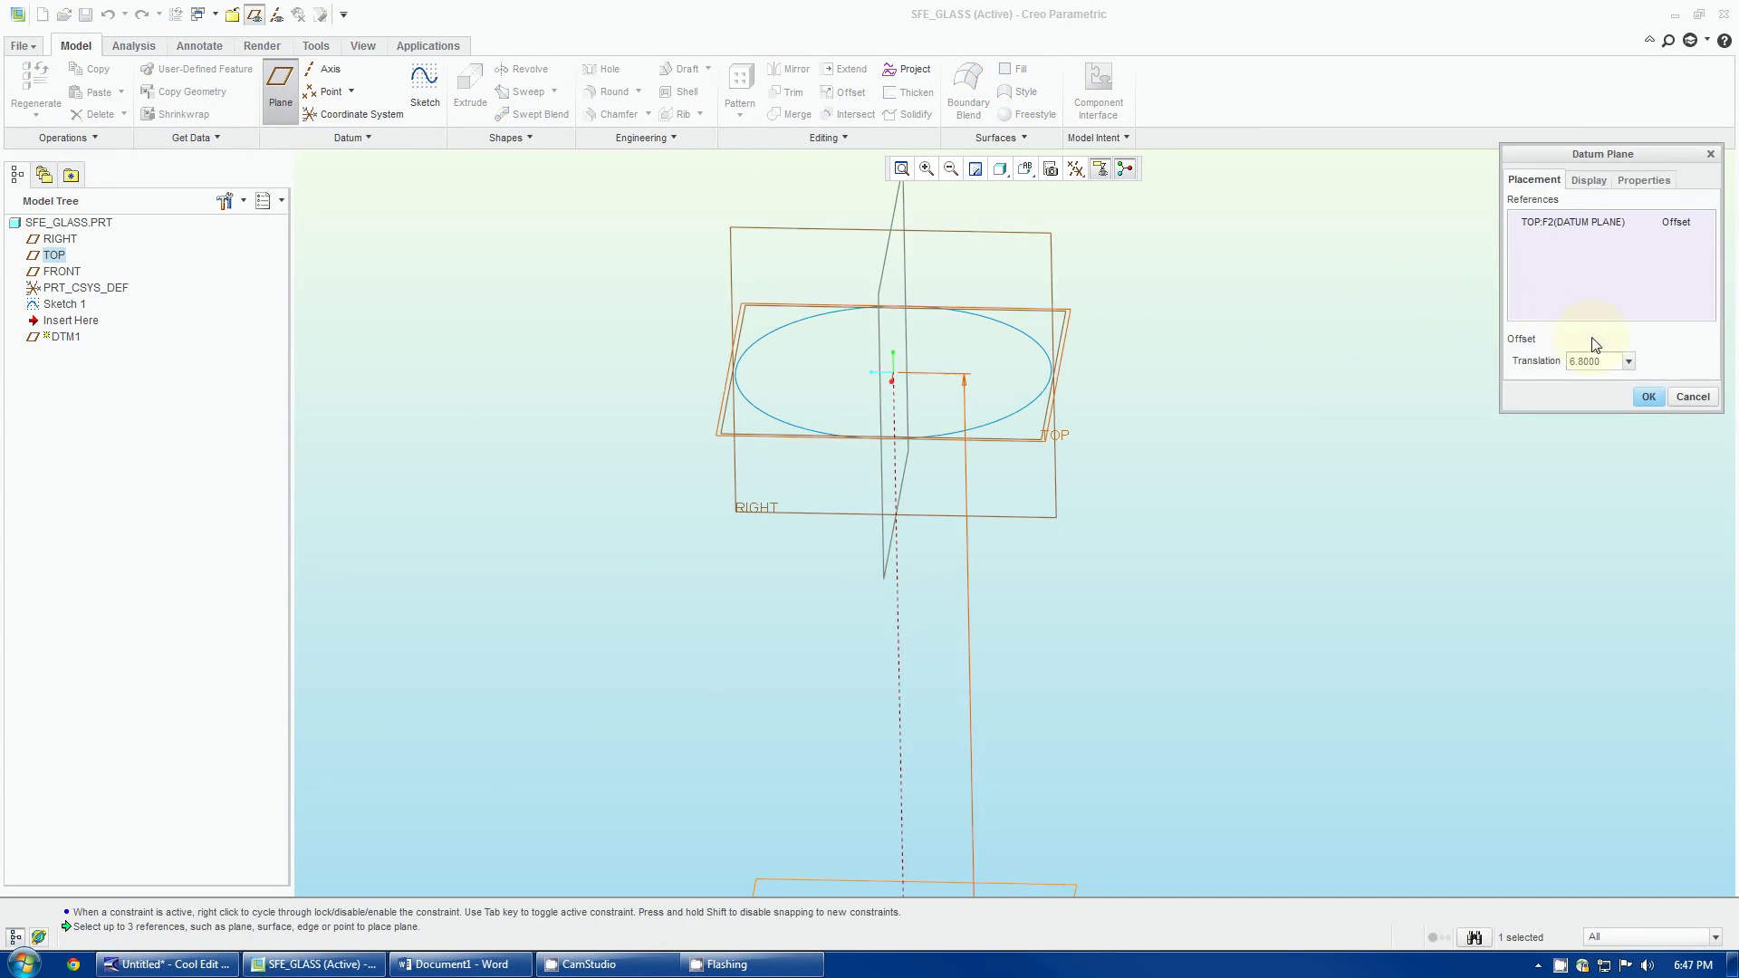
scroll(1203, 346, down, 2)
scroll(1252, 540, up, 2)
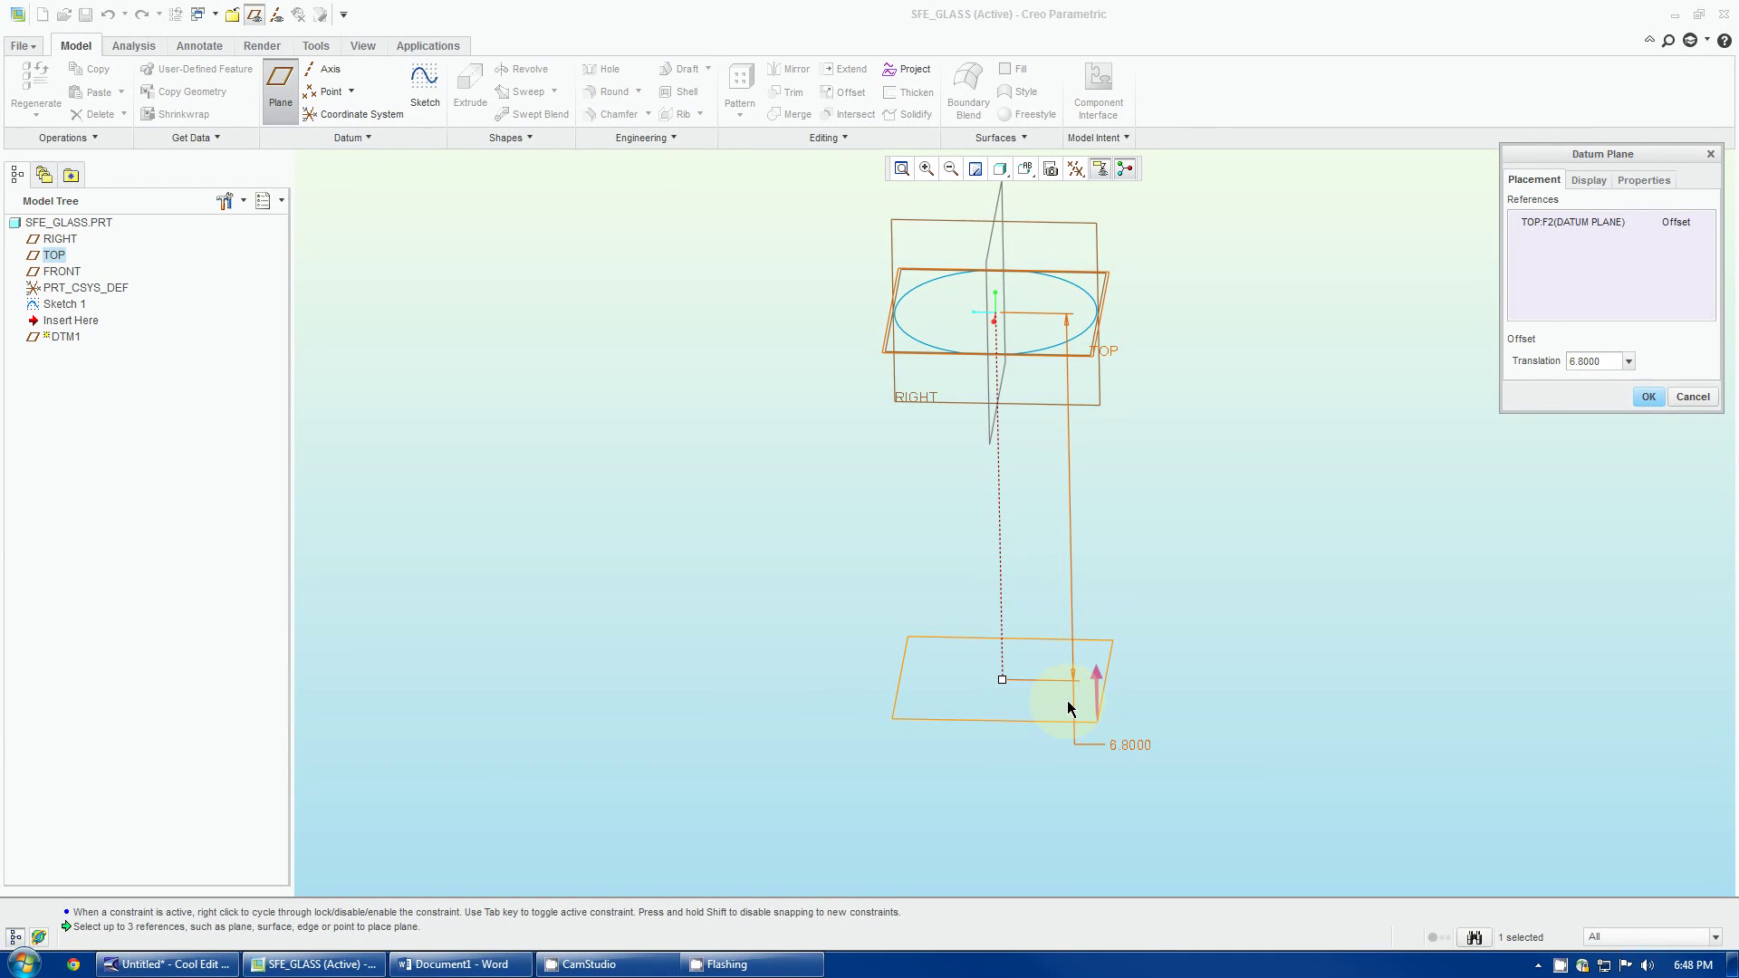
click(1649, 398)
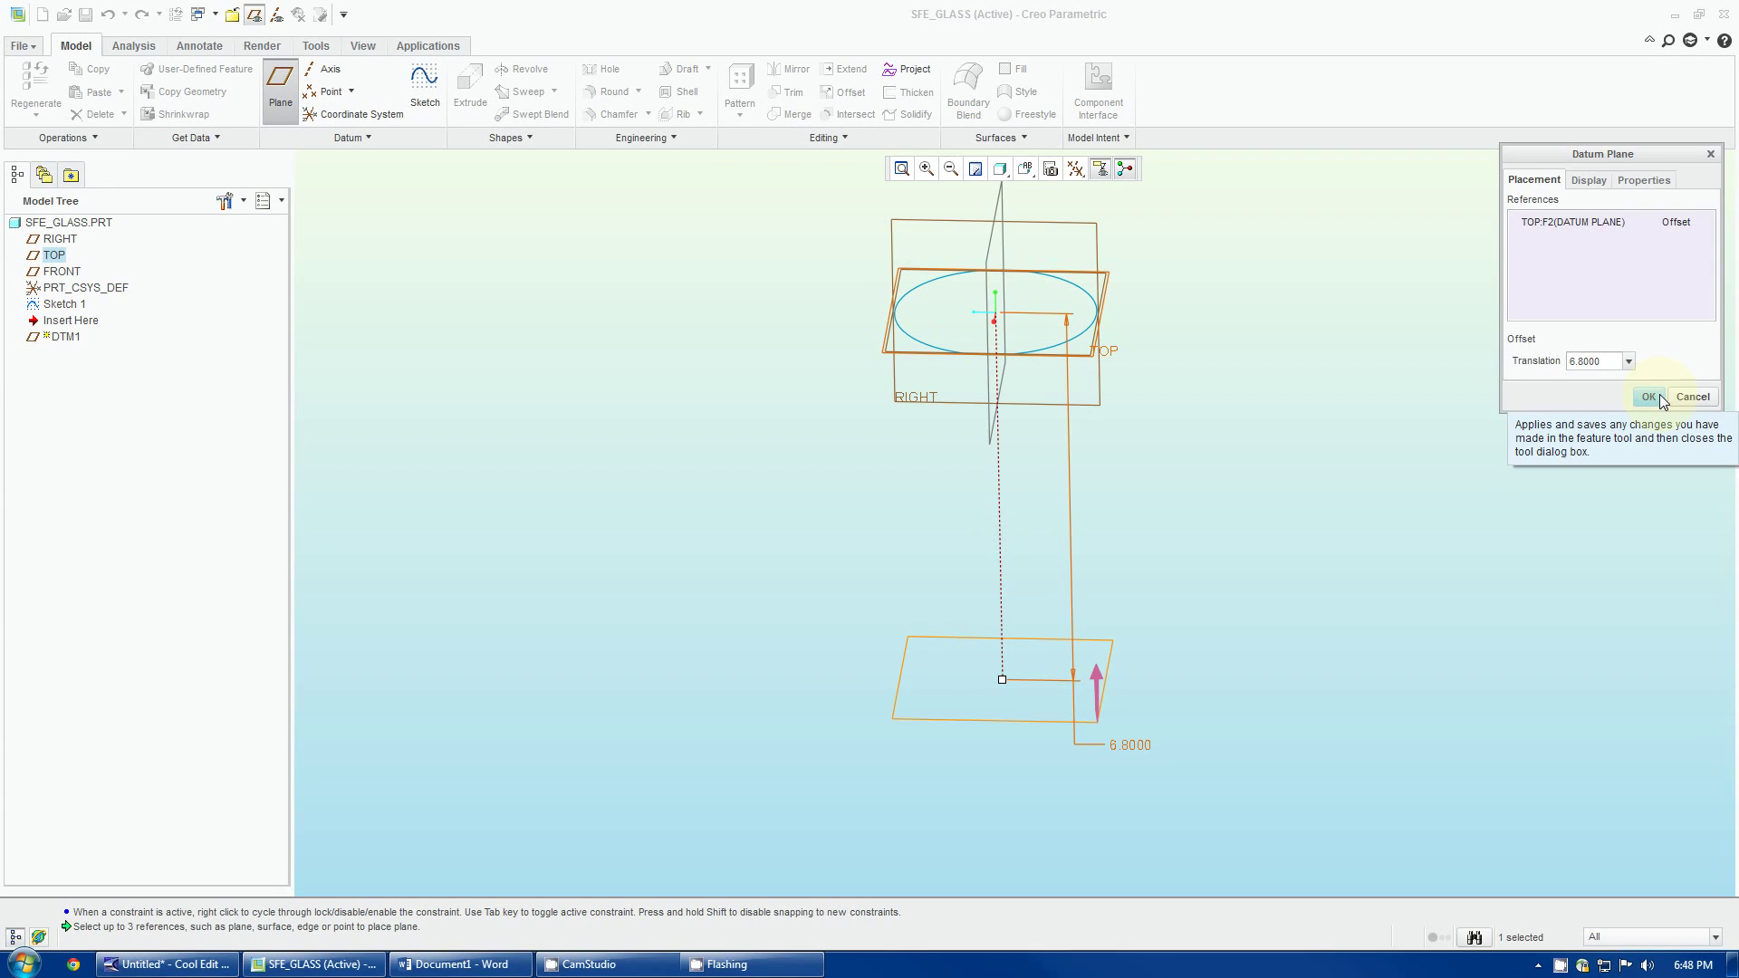
click(1066, 721)
- On DTM1, draw a circle at the origin with diameter 2.4 and finish Sketch 2
click(421, 90)
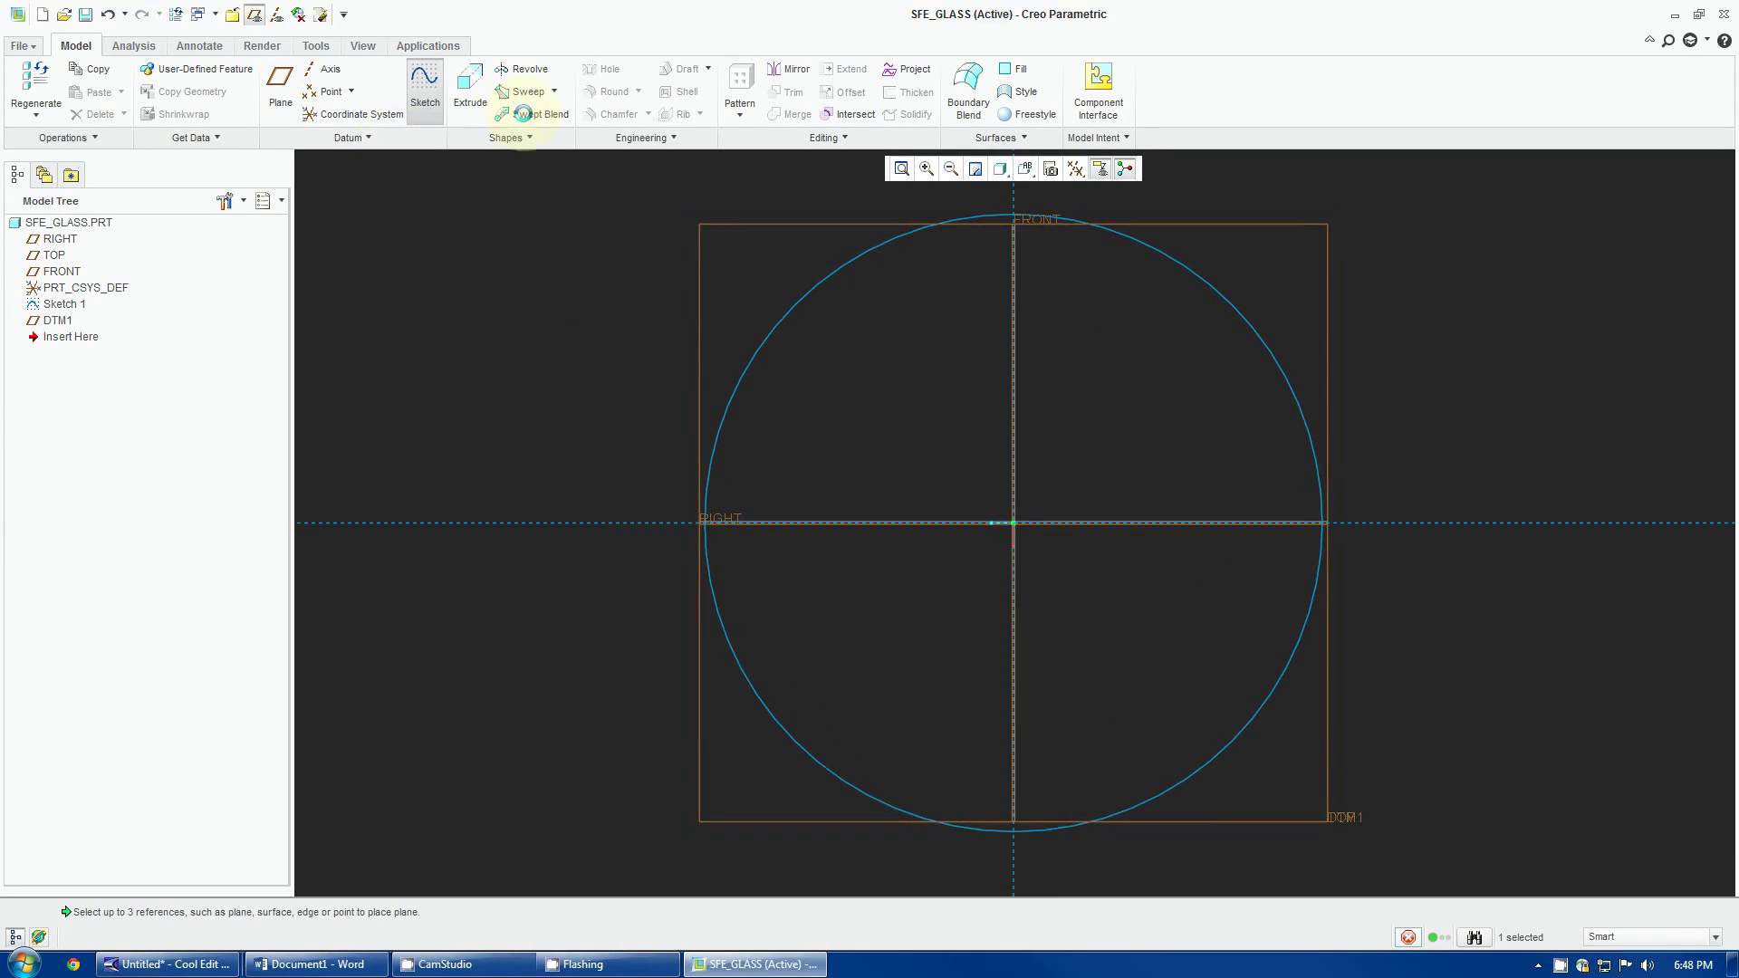
click(412, 115)
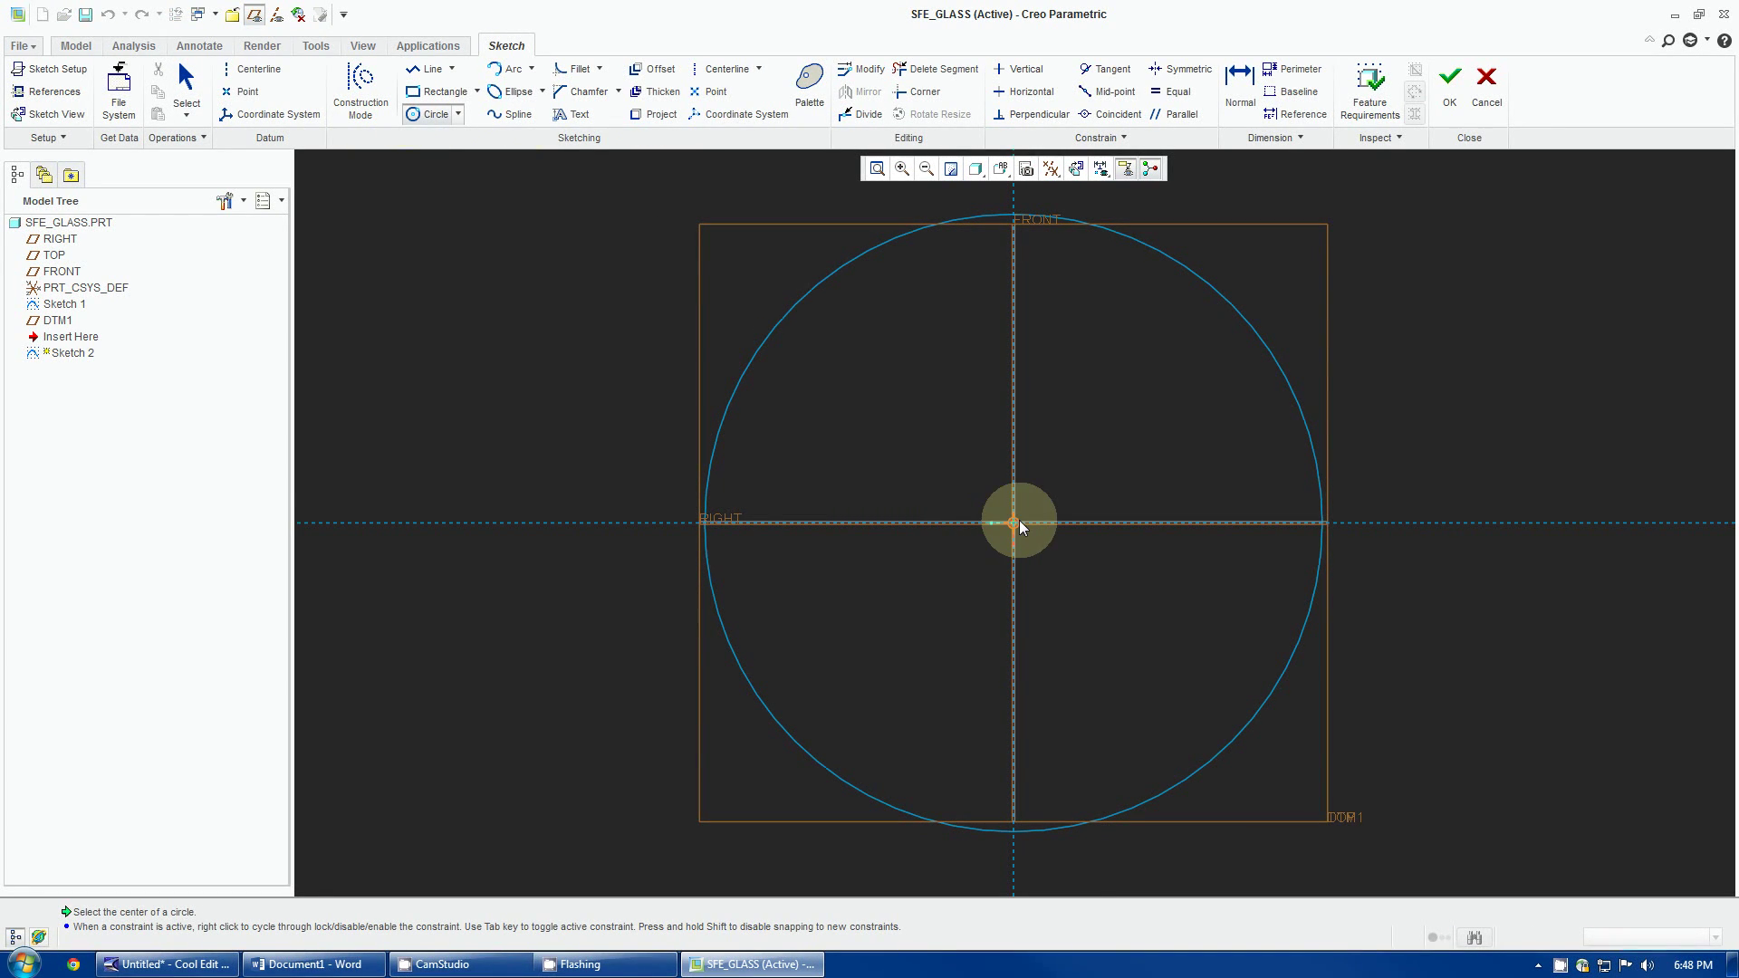
click(1013, 523)
click(1094, 428)
middle_click(1118, 379)
double_click(857, 403)
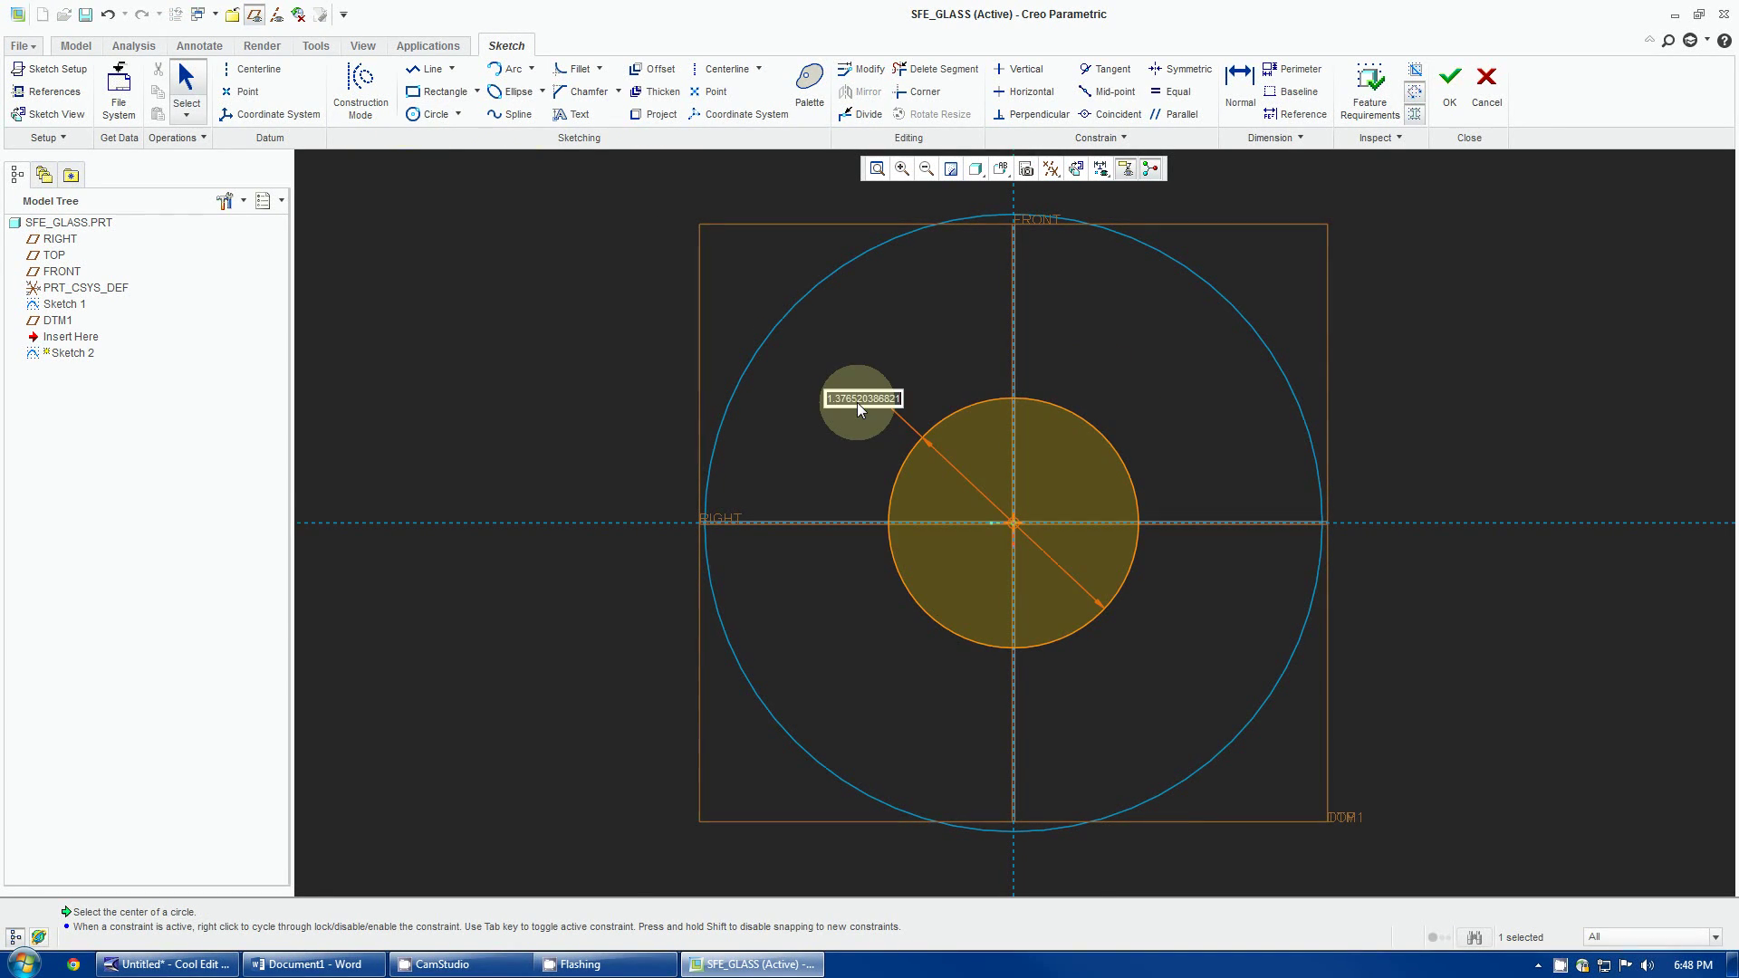
key(Return)
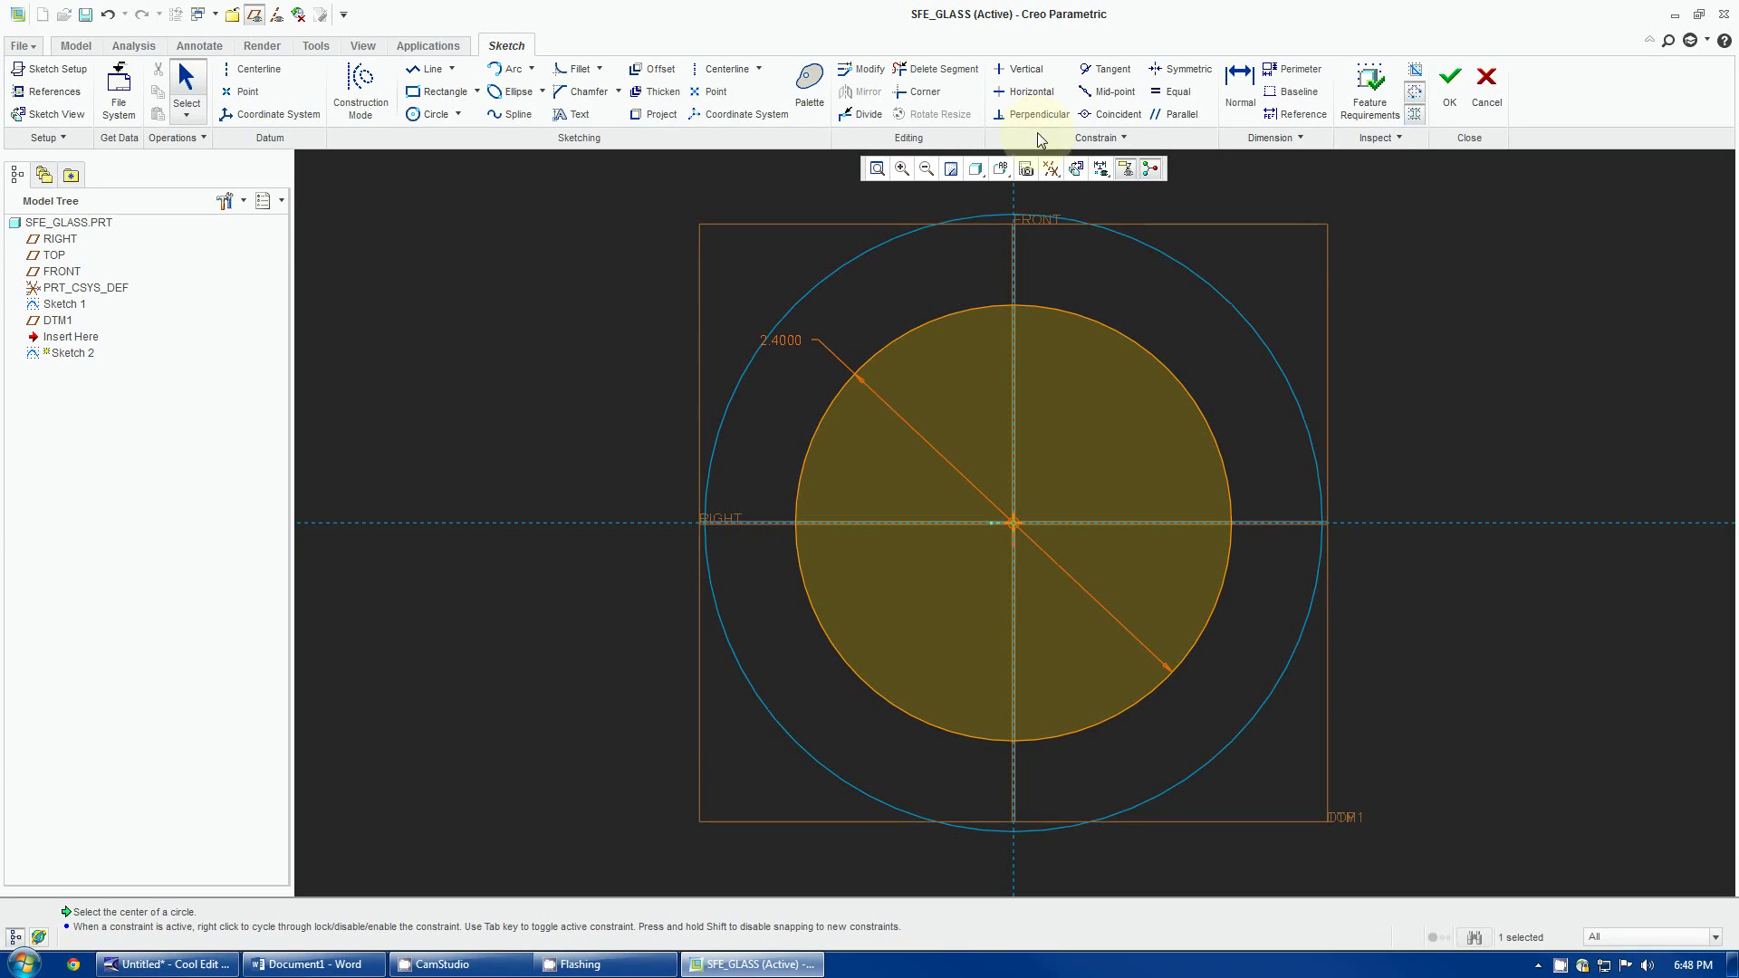
click(1448, 86)
scroll(1176, 466, up, 4)
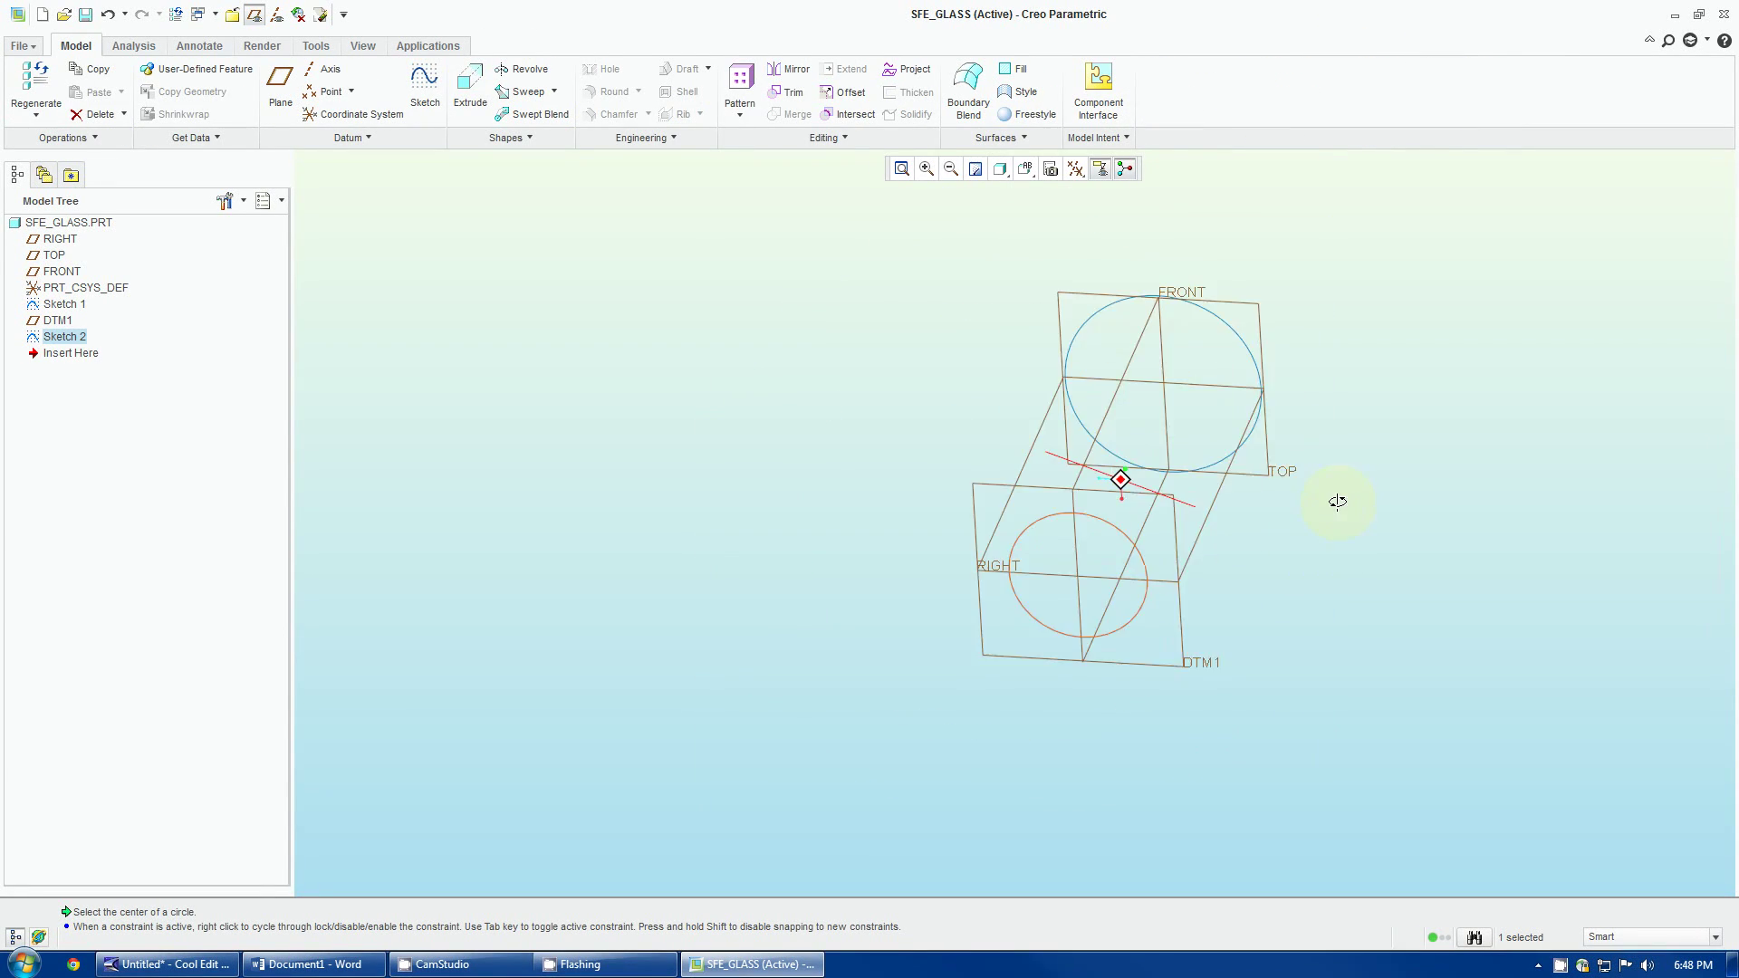
mouse_move(1337, 501)
middle_down()
mouse_move(1320, 438)
mouse_move(1405, 419)
mouse_move(1411, 450)
mouse_move(1389, 447)
middle_up()
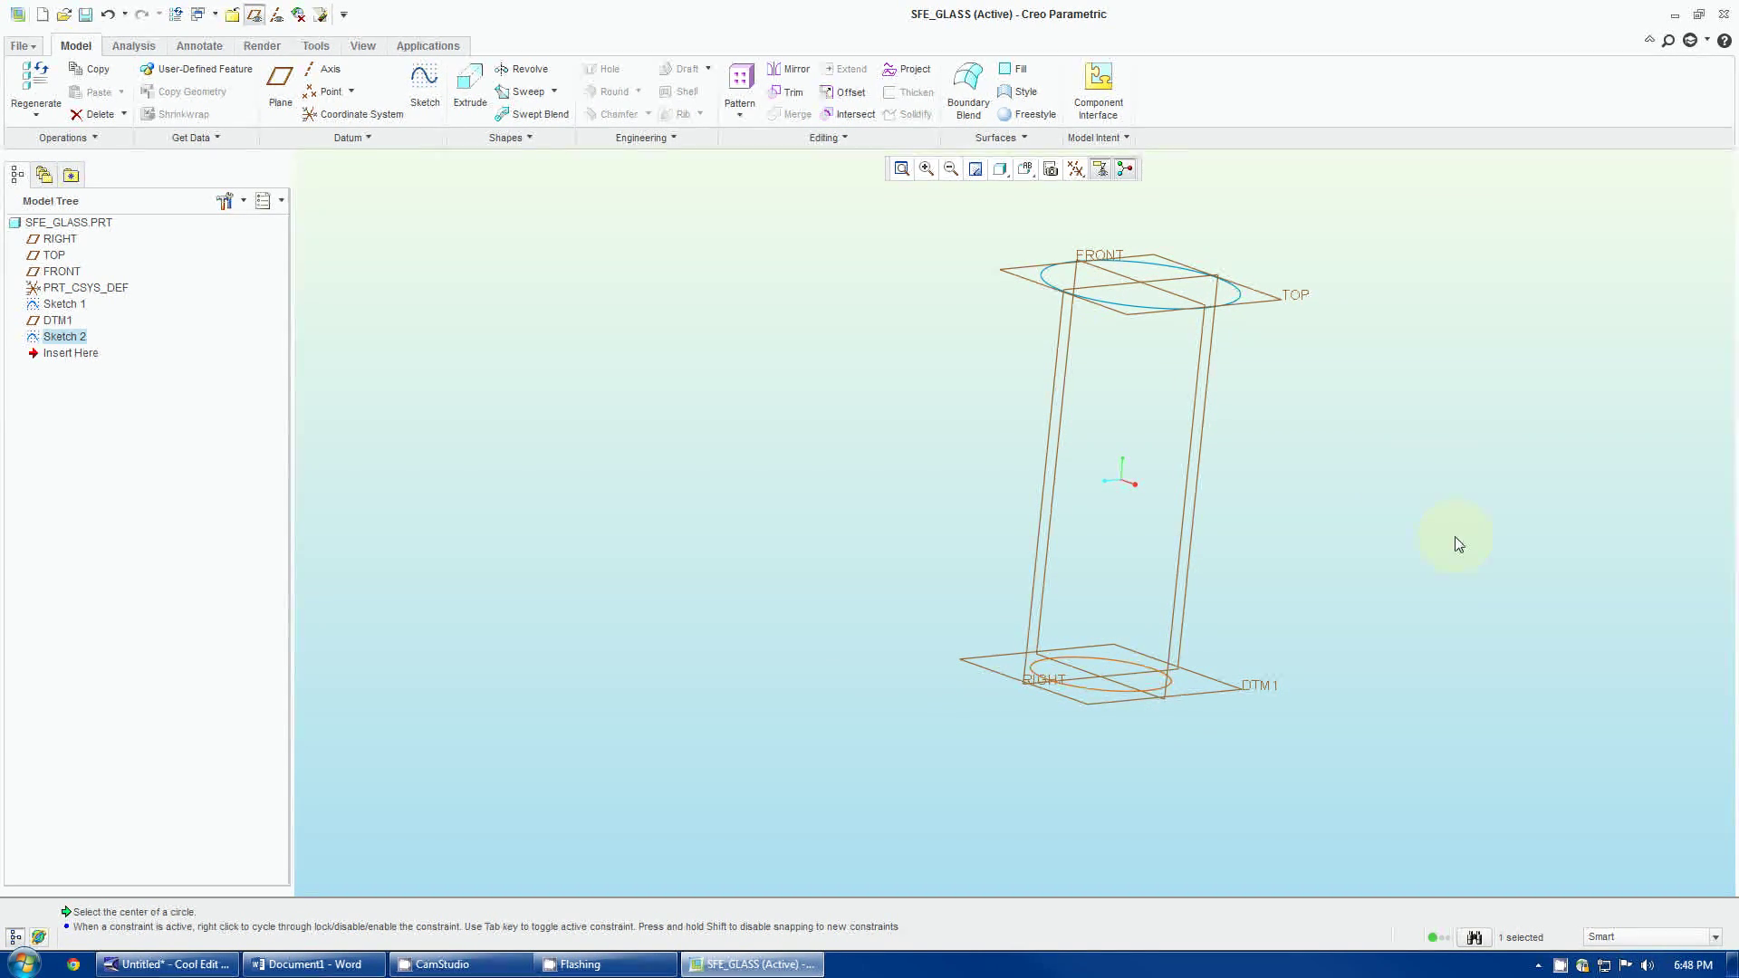
- Start a sketch on the FRONT plane and add DTM1 as a sketch reference
click(1201, 331)
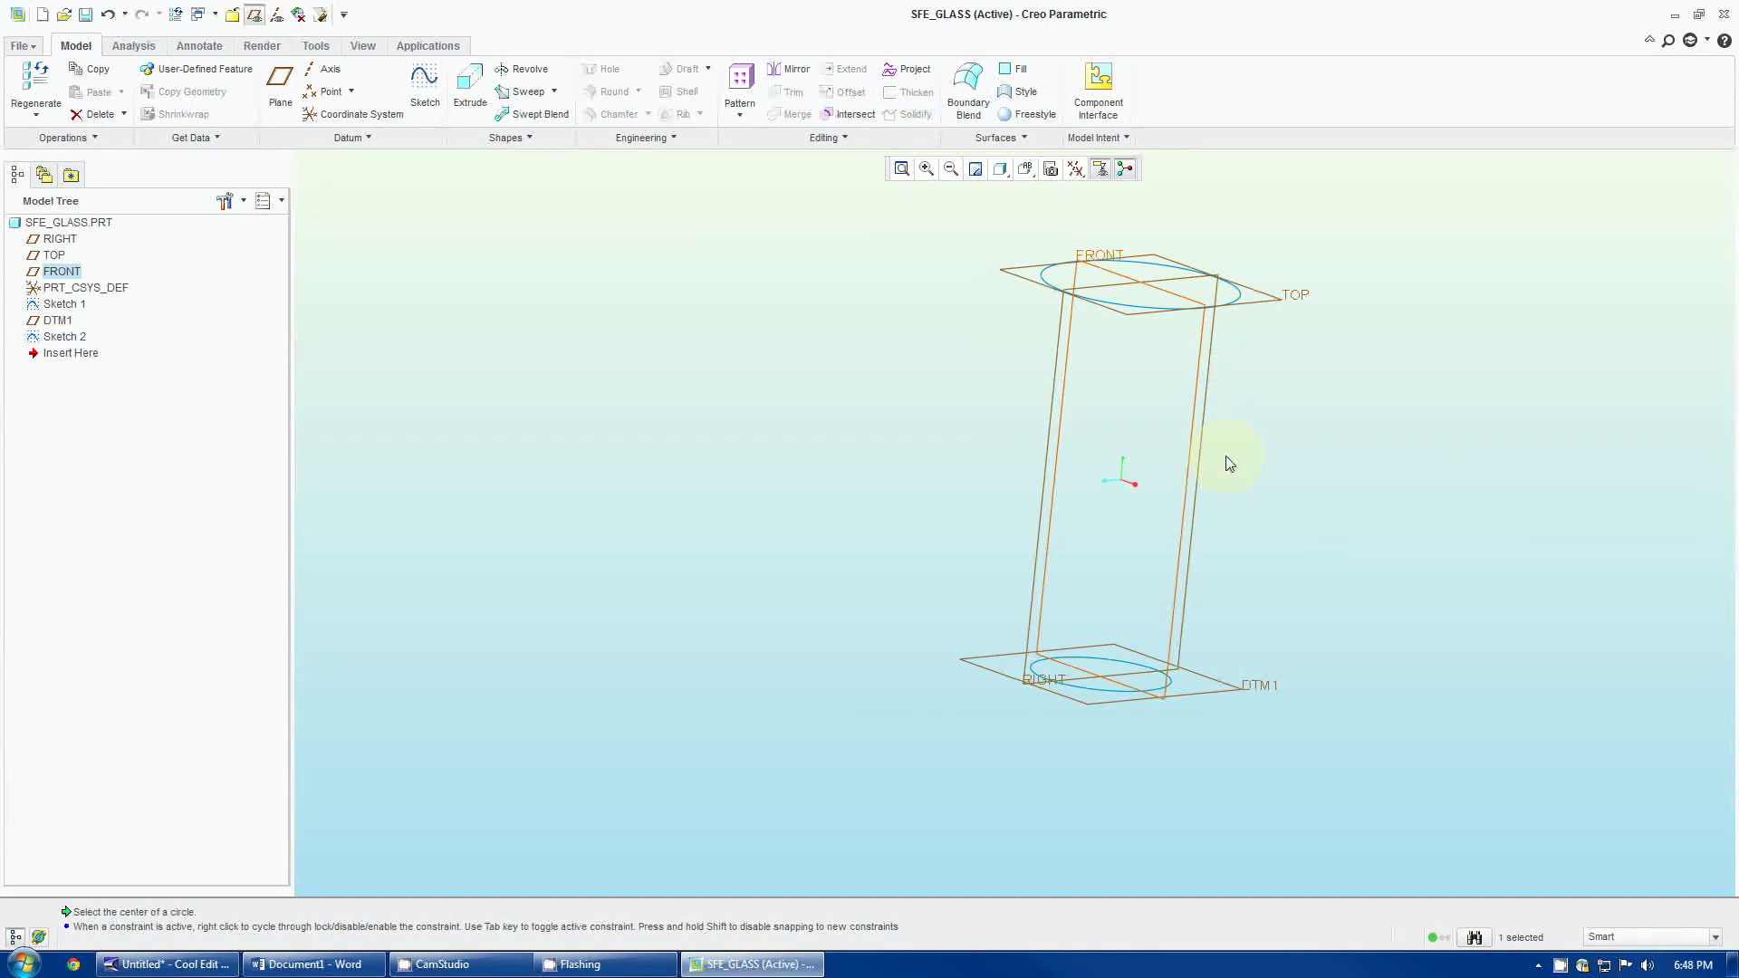
click(426, 81)
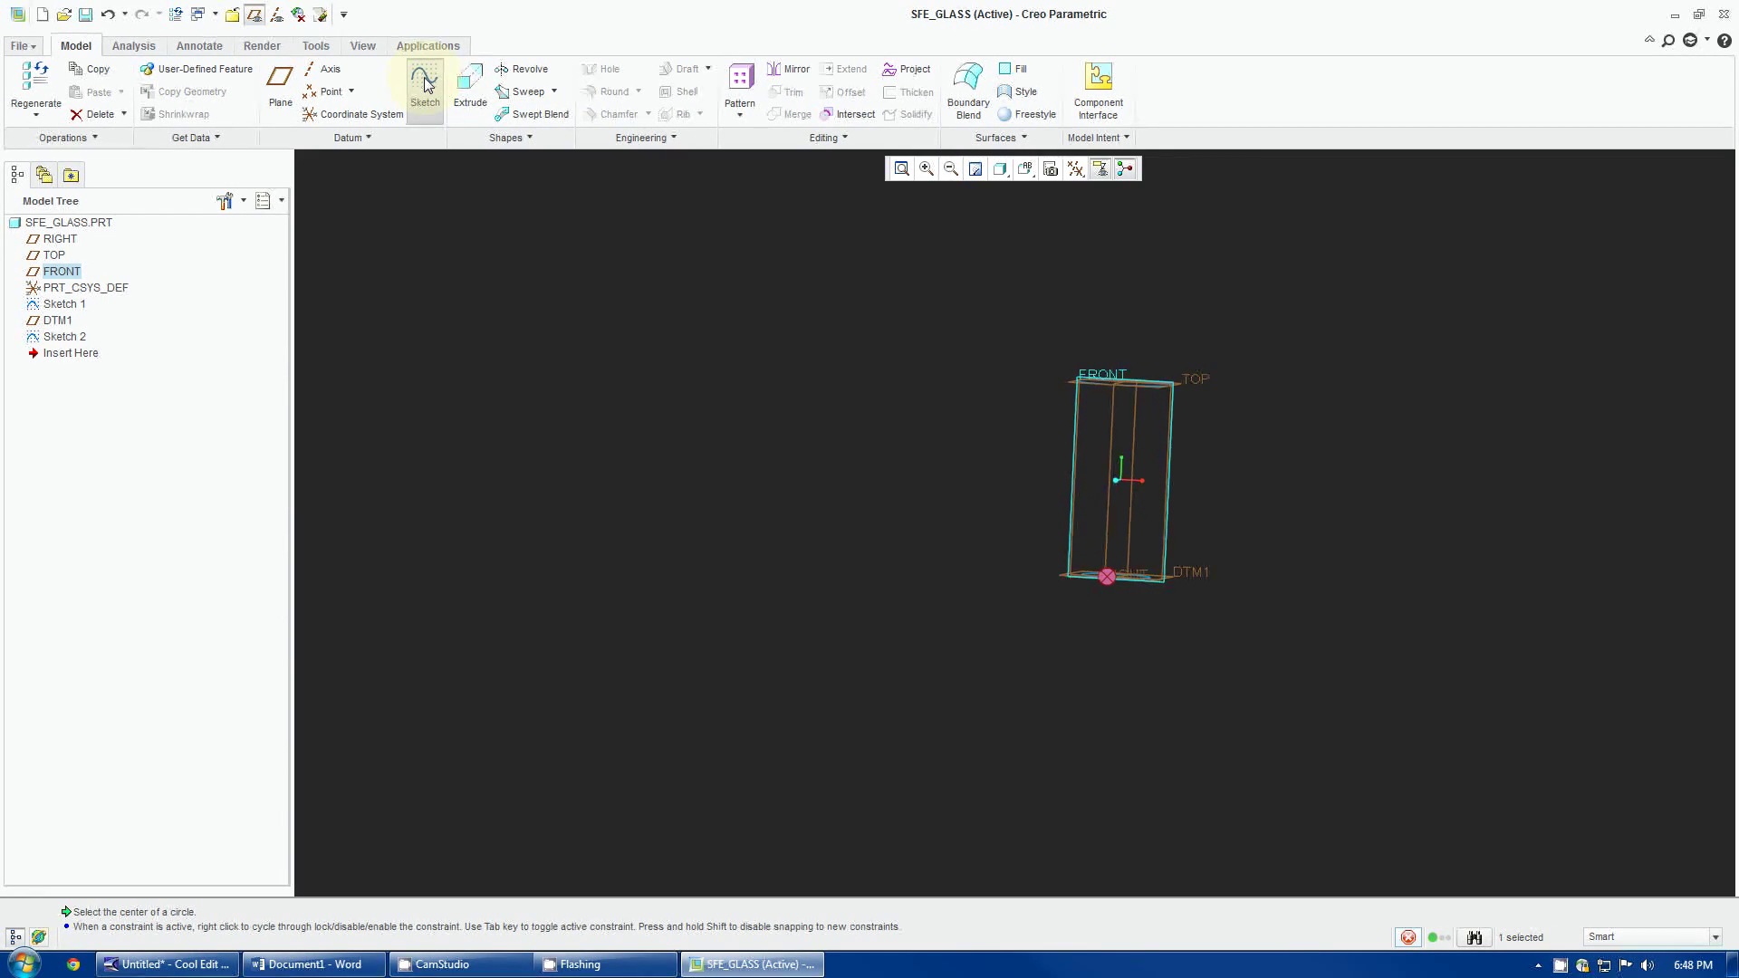
scroll(1162, 406, down, 4)
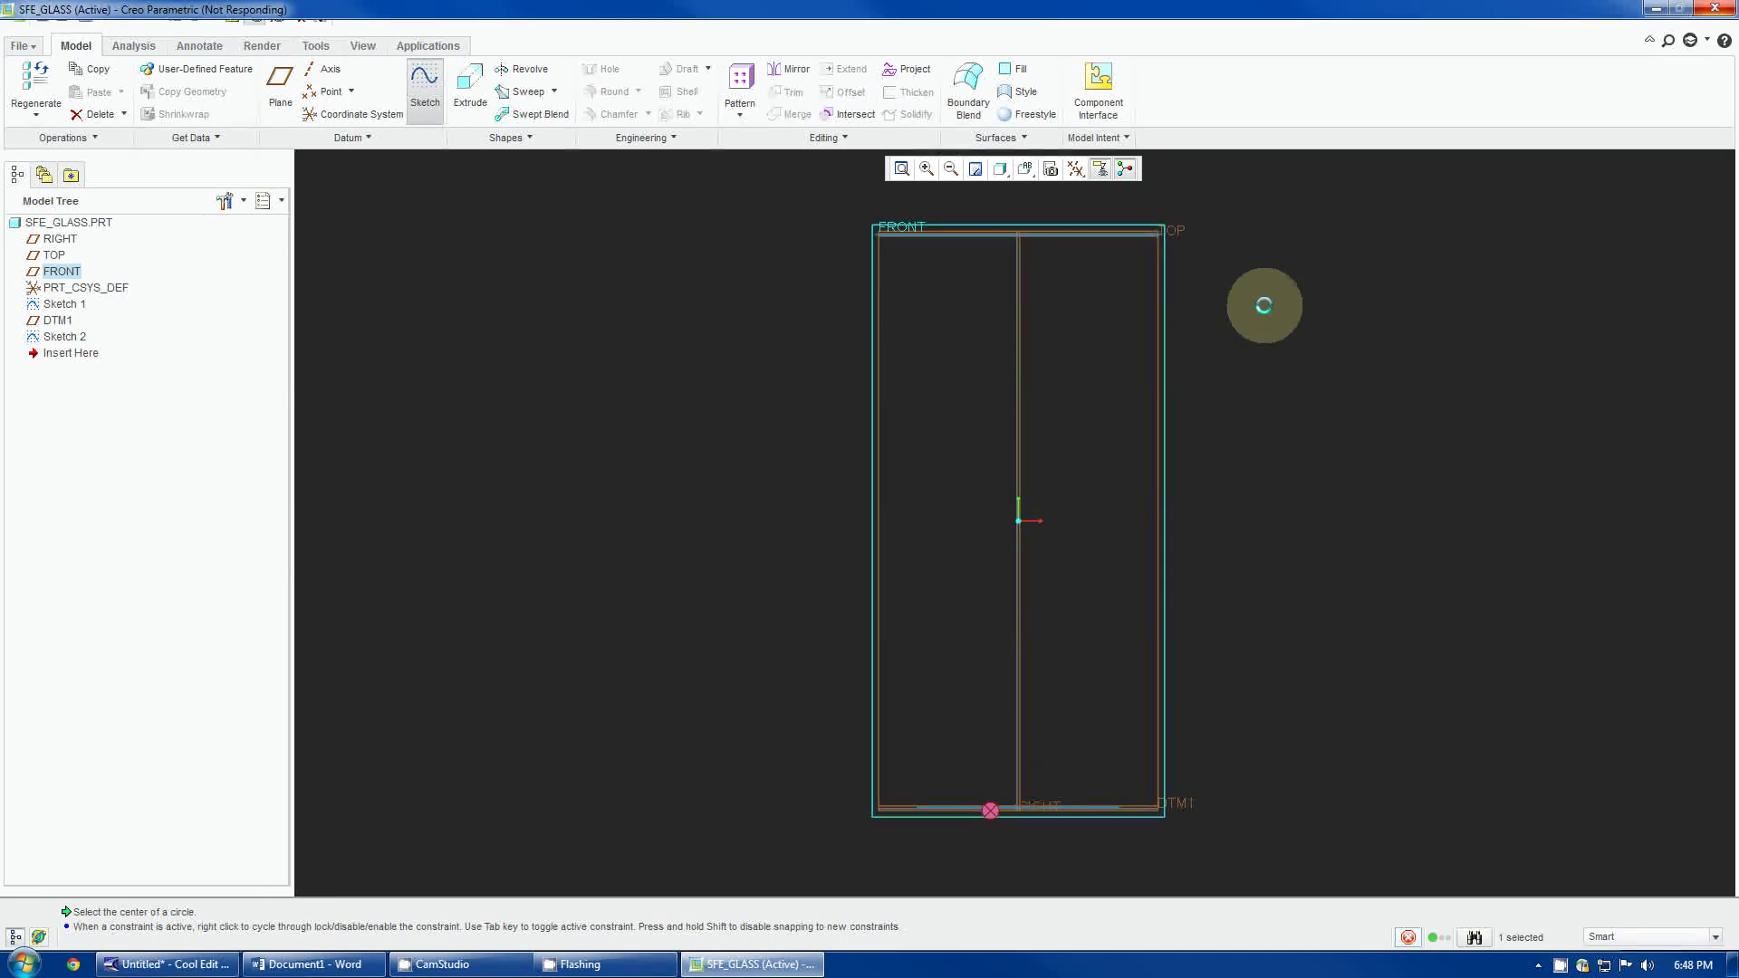
right_click(1269, 295)
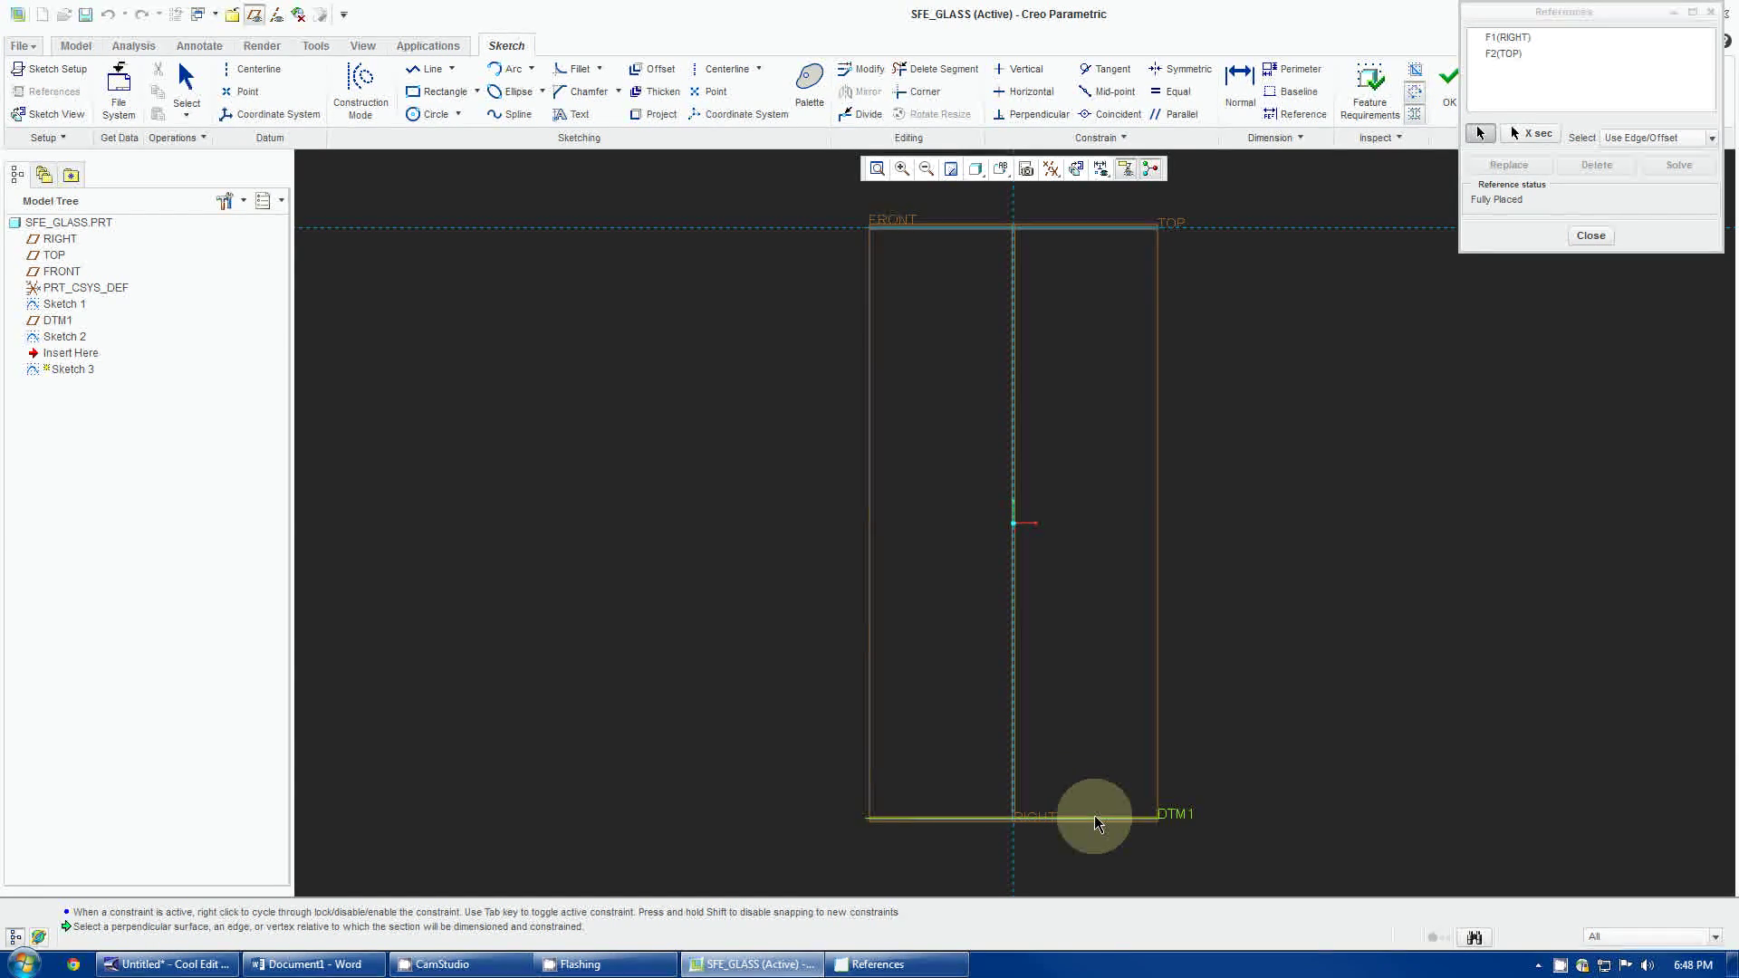
click(936, 819)
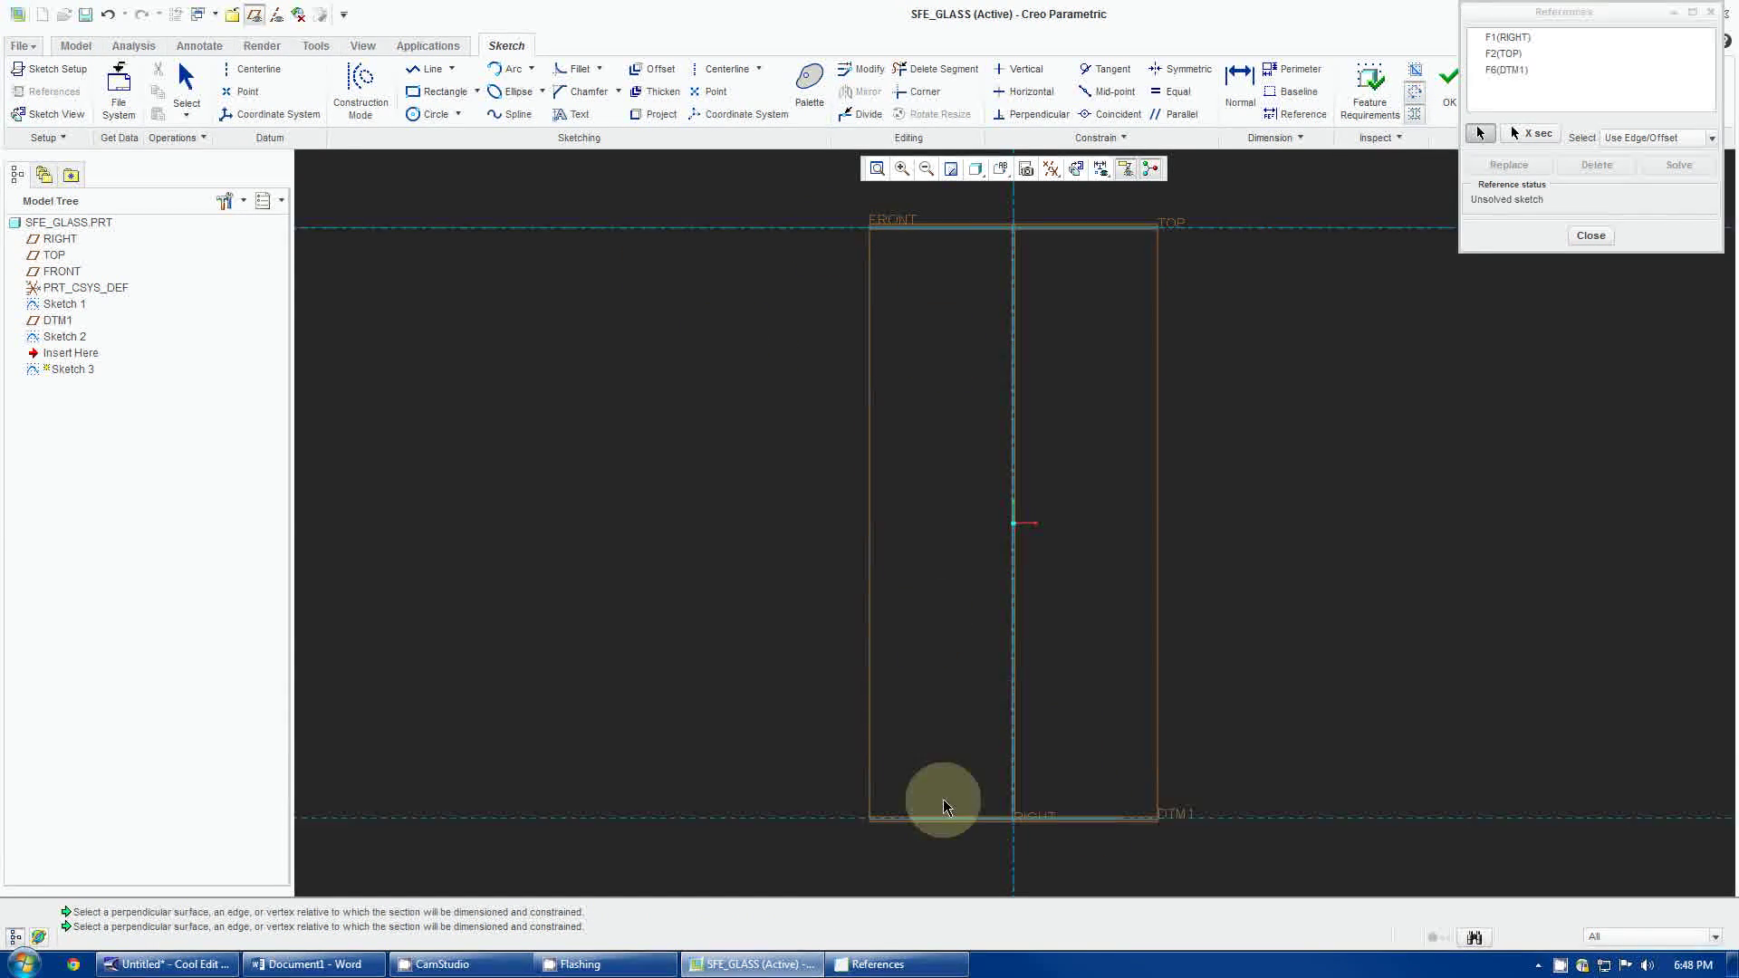
- Draw a vertical line from the TOP centre down to DTM1, finish Sketch 3, and hide datum planes
click(433, 67)
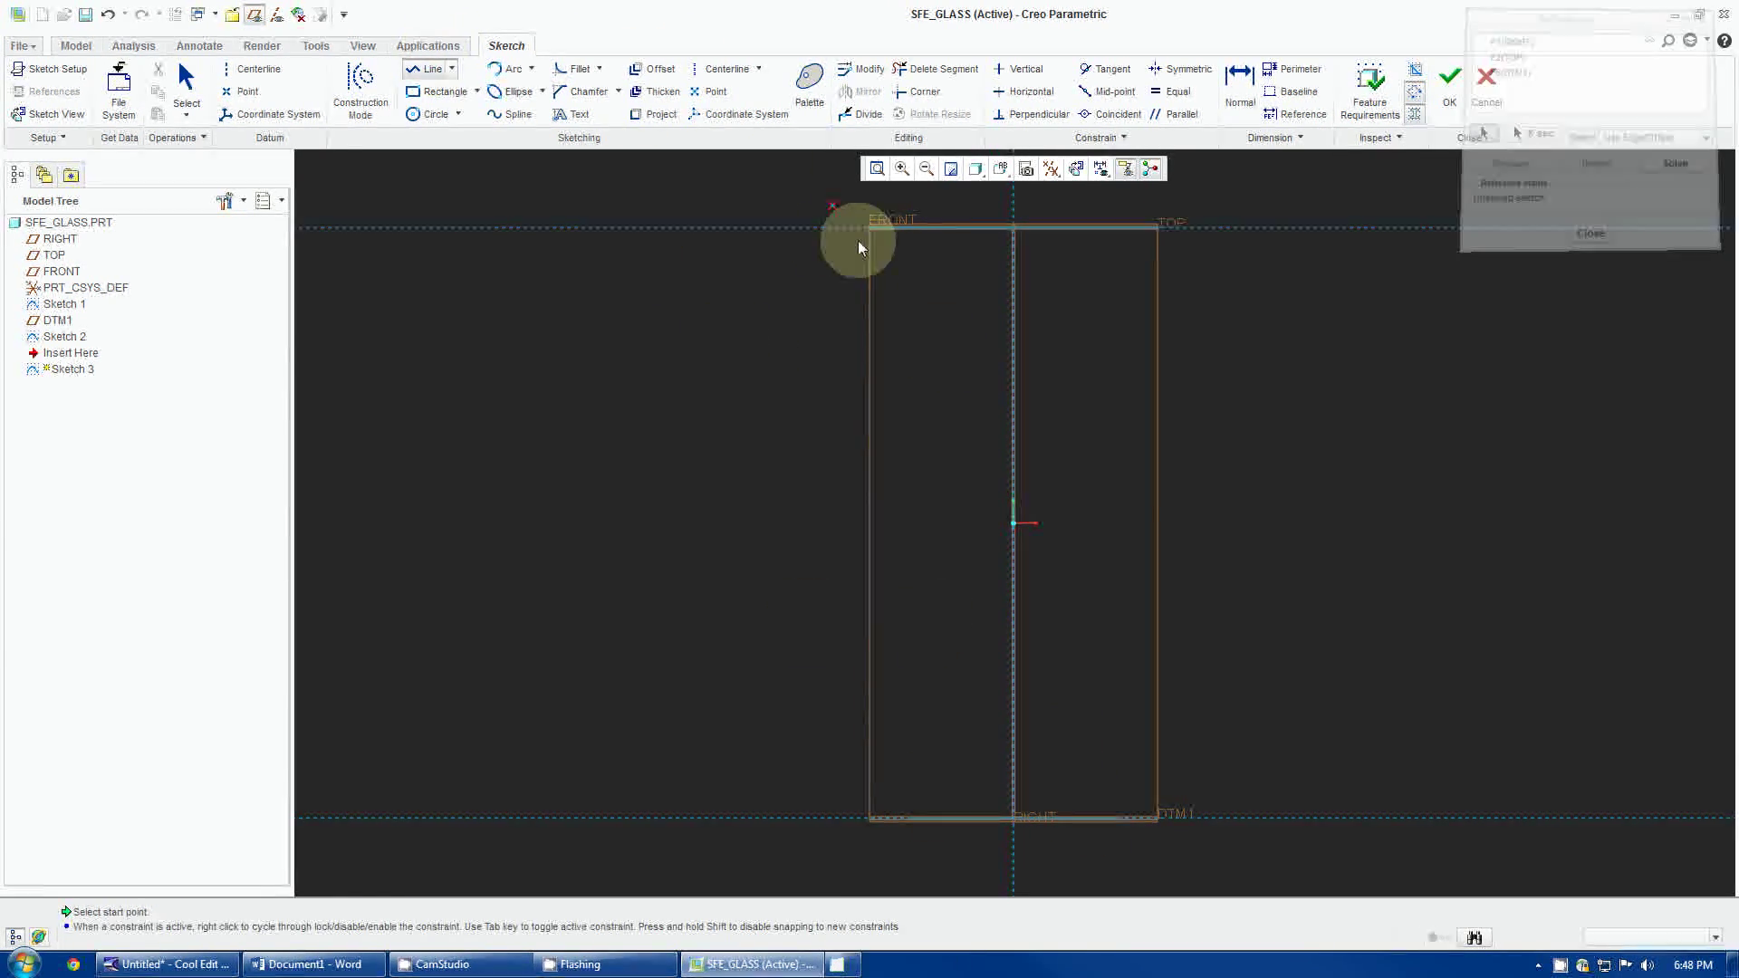
click(1013, 228)
click(1013, 819)
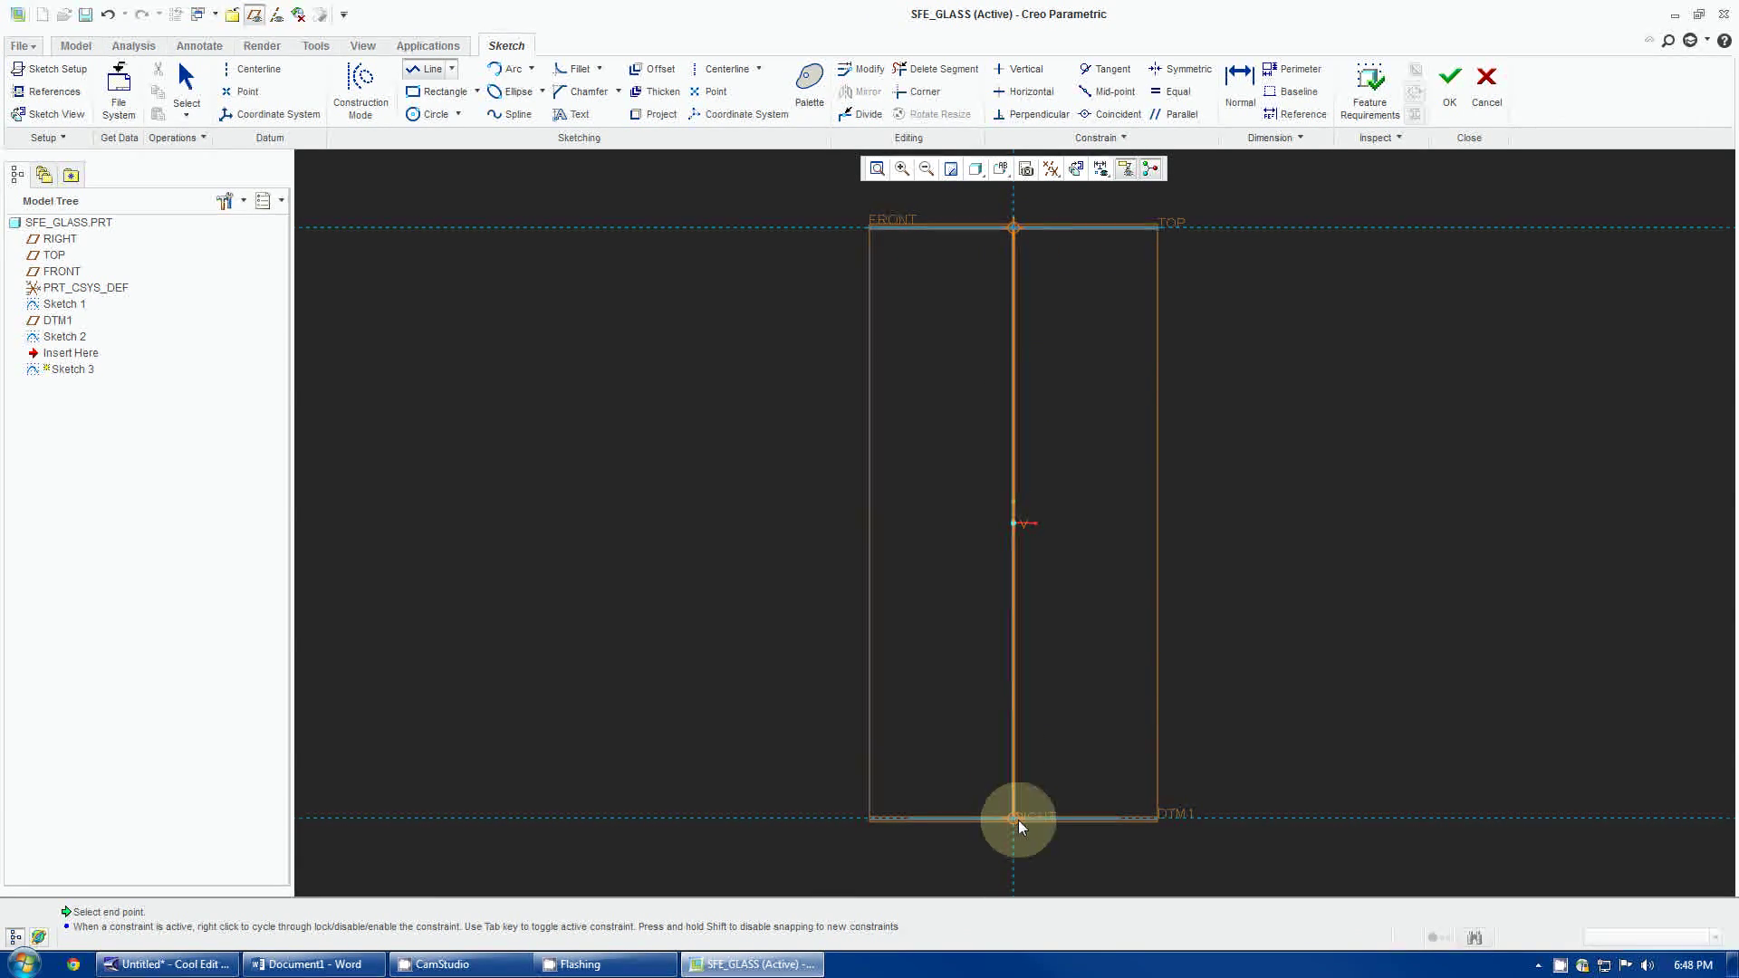
middle_click(1280, 594)
middle_click(1279, 594)
click(1448, 84)
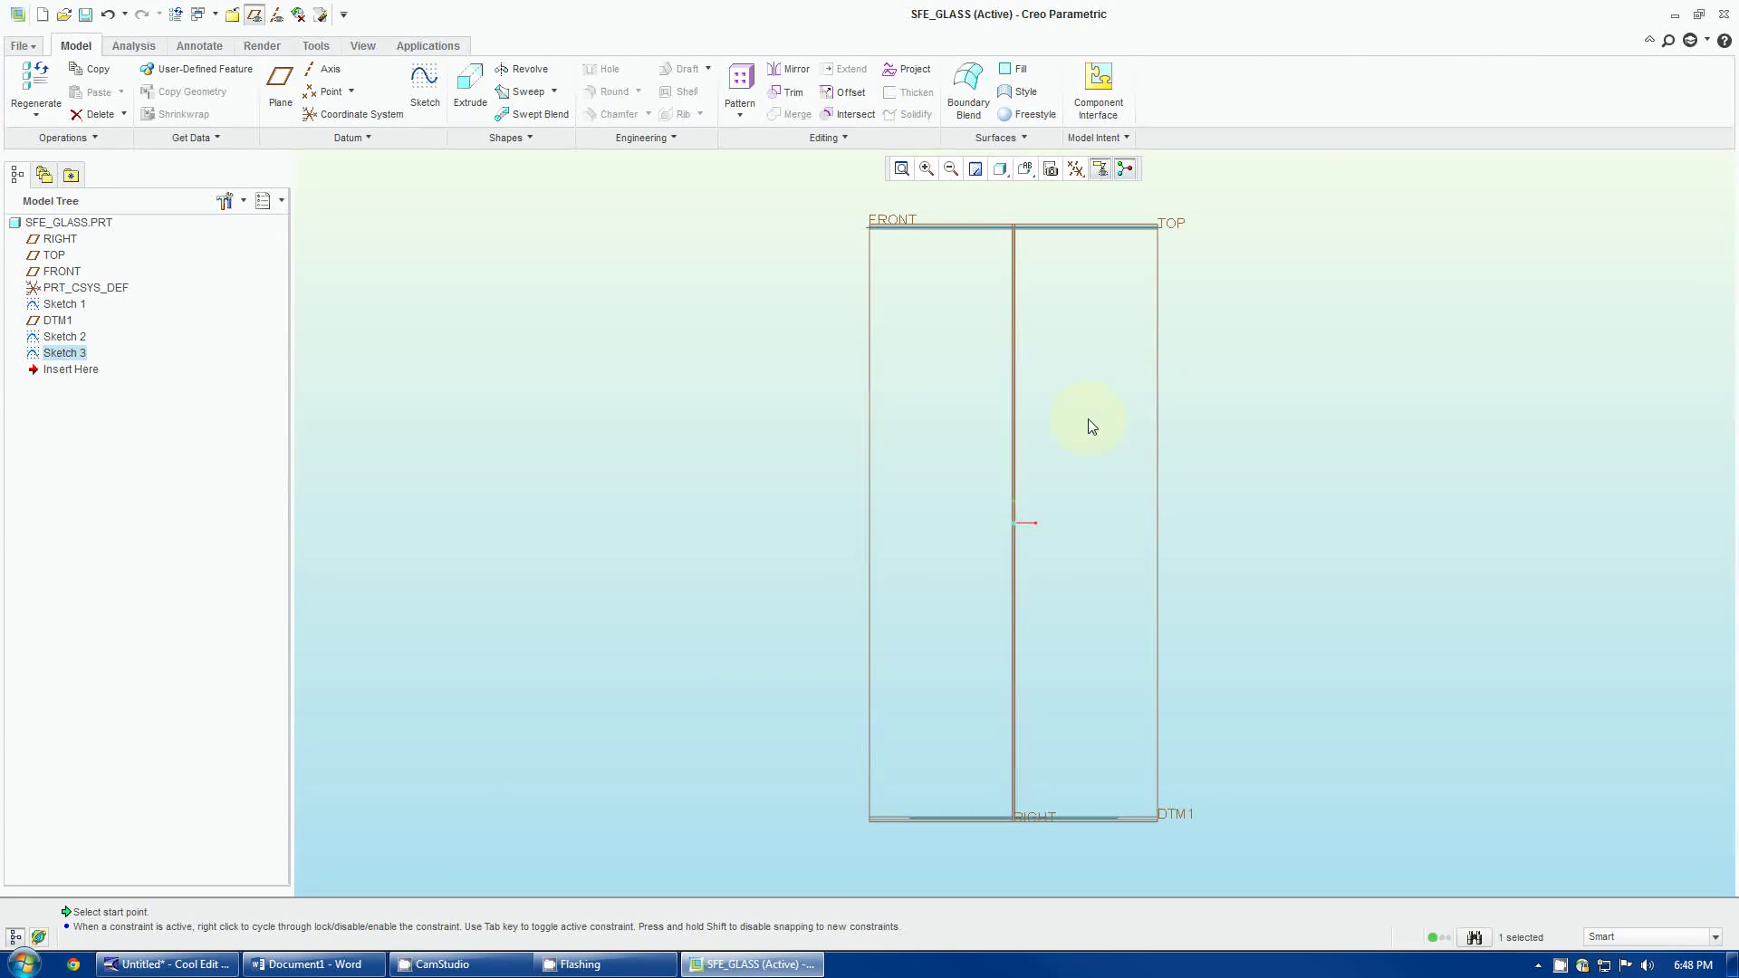
click(255, 15)
- Start a swept blend along the centre line and set it to use Selected Sections
scroll(1216, 455, up, 4)
mouse_move(1092, 417)
middle_down()
mouse_move(1103, 392)
mouse_move(1125, 402)
middle_up()
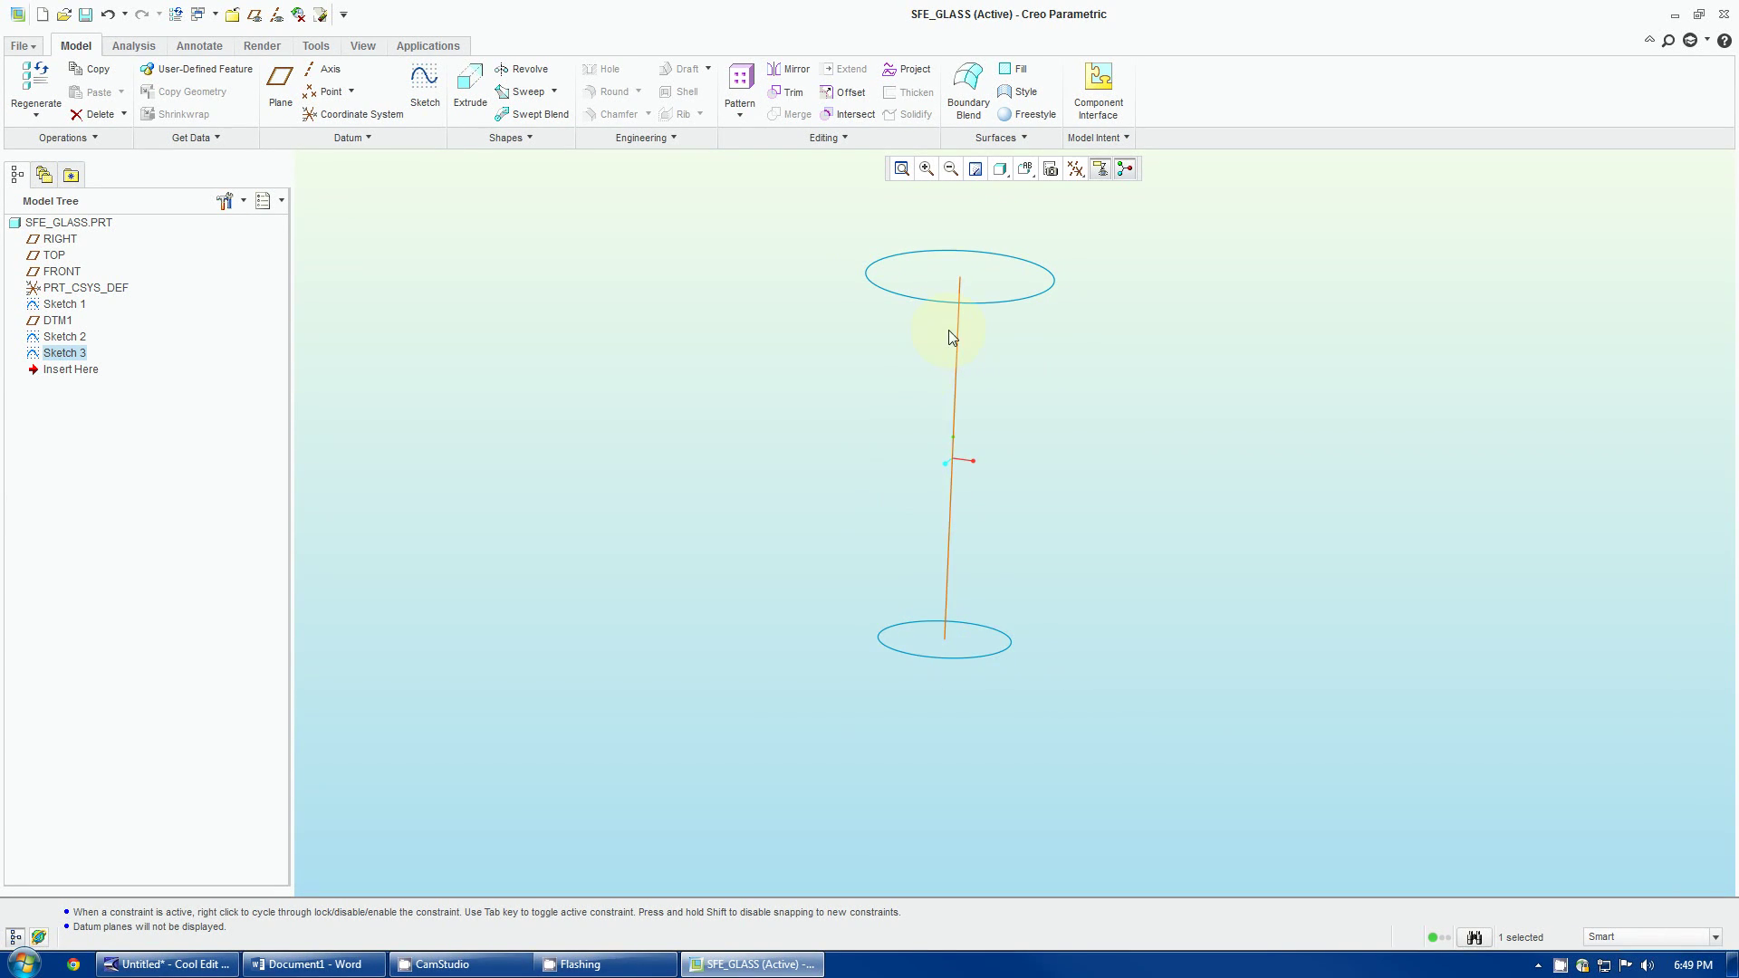
click(512, 114)
click(120, 139)
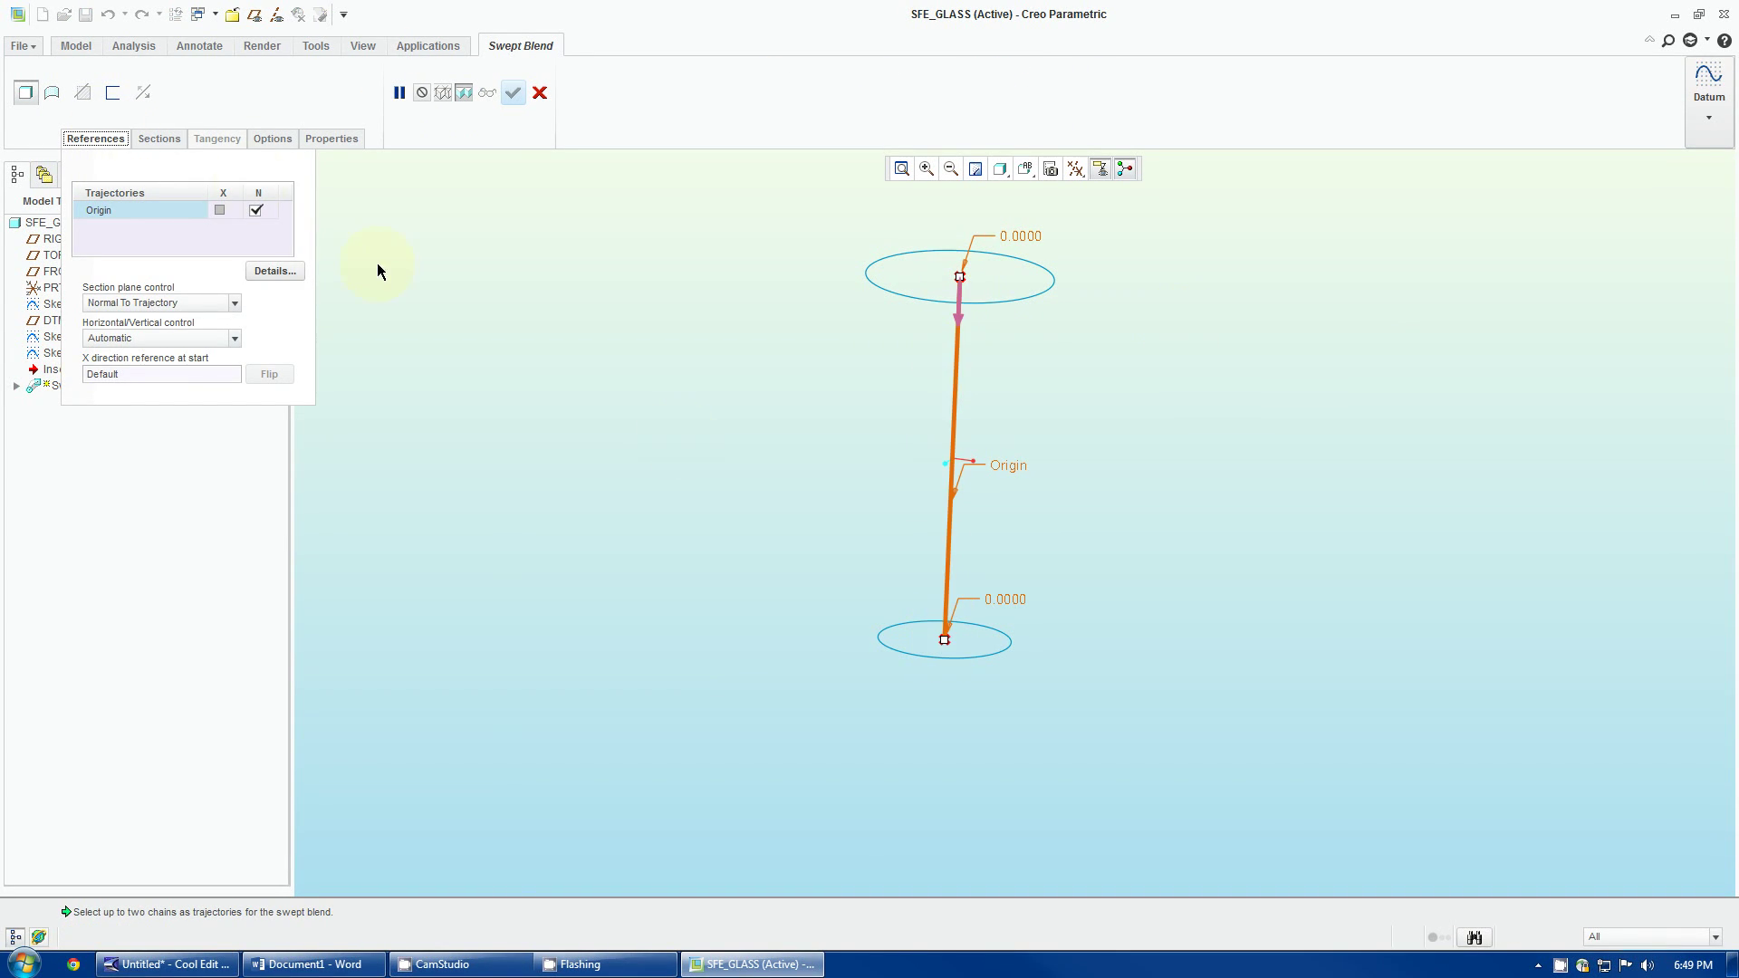
click(169, 140)
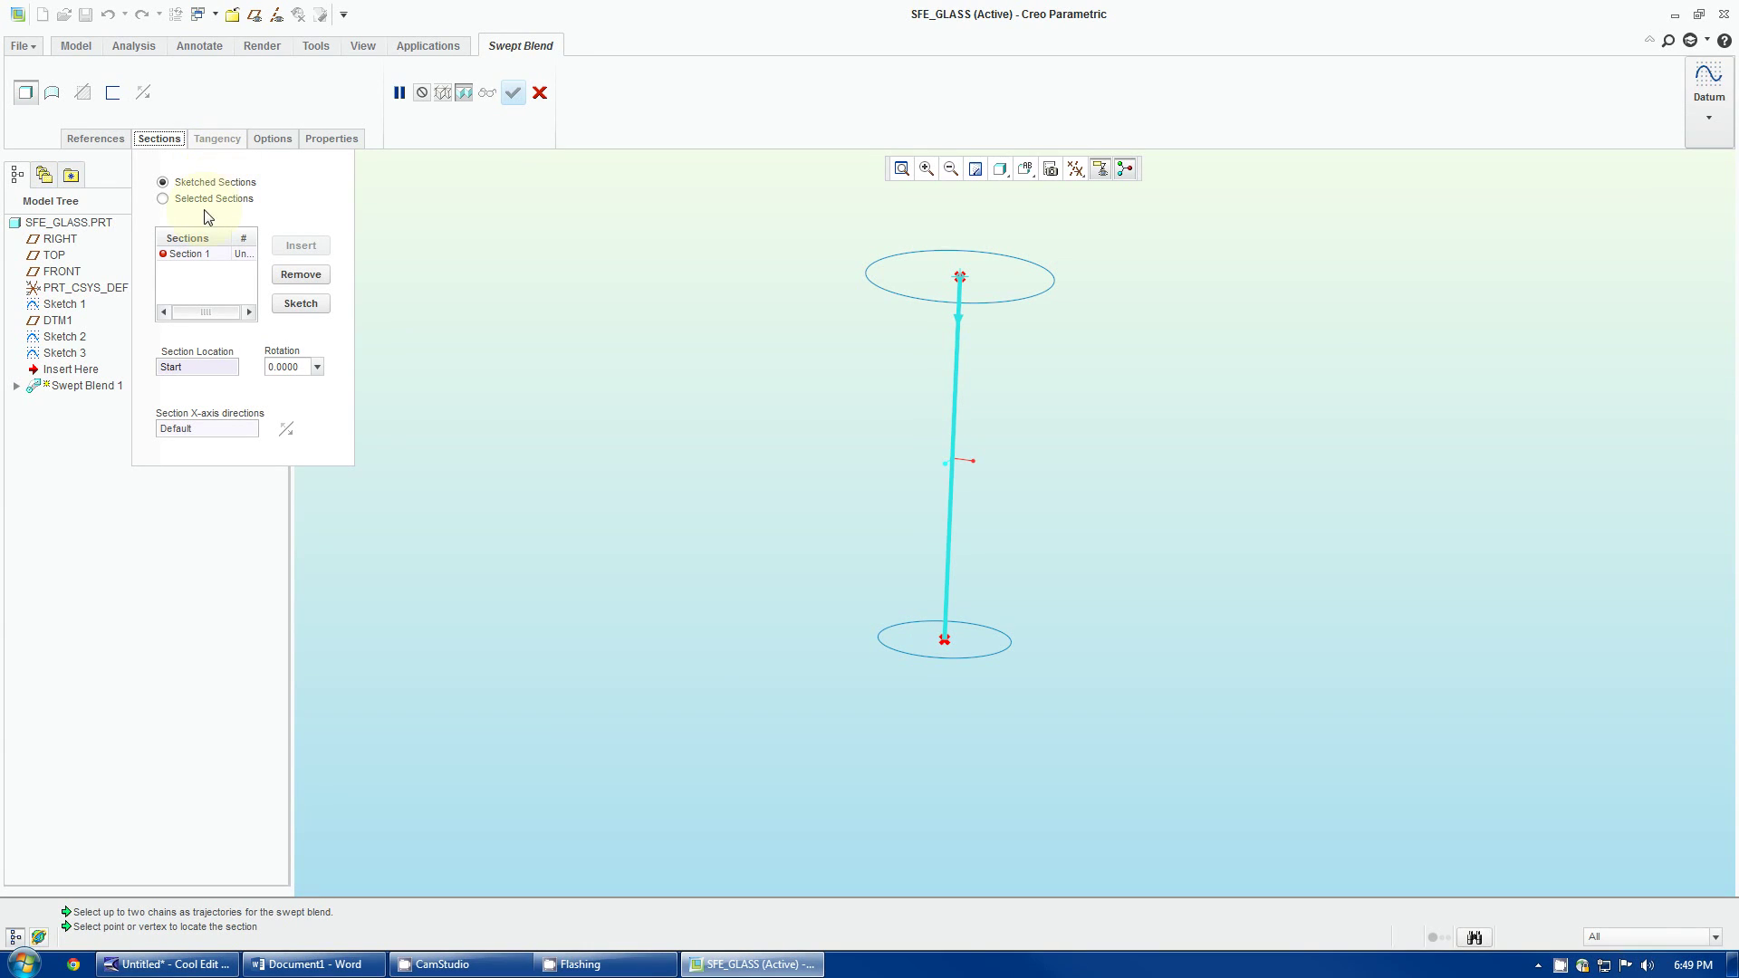
click(201, 207)
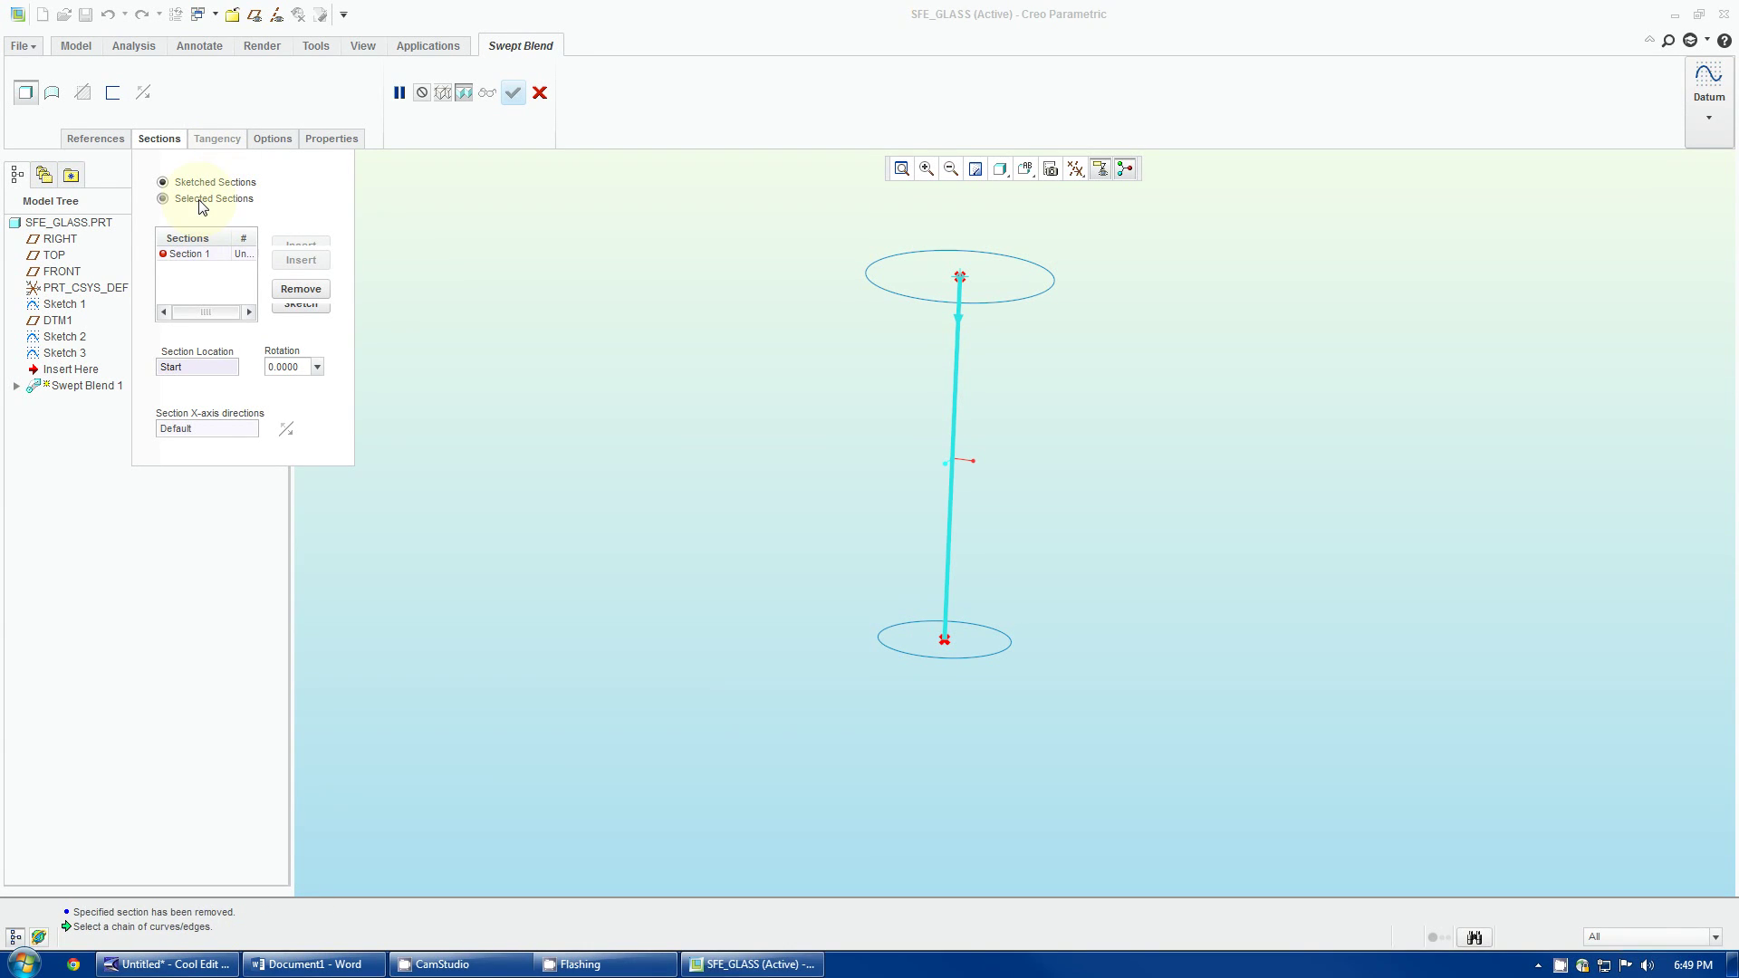
- Blend from the top 3.4 circle to the bottom 2.4 circle to complete the glass solid
click(1034, 292)
click(302, 247)
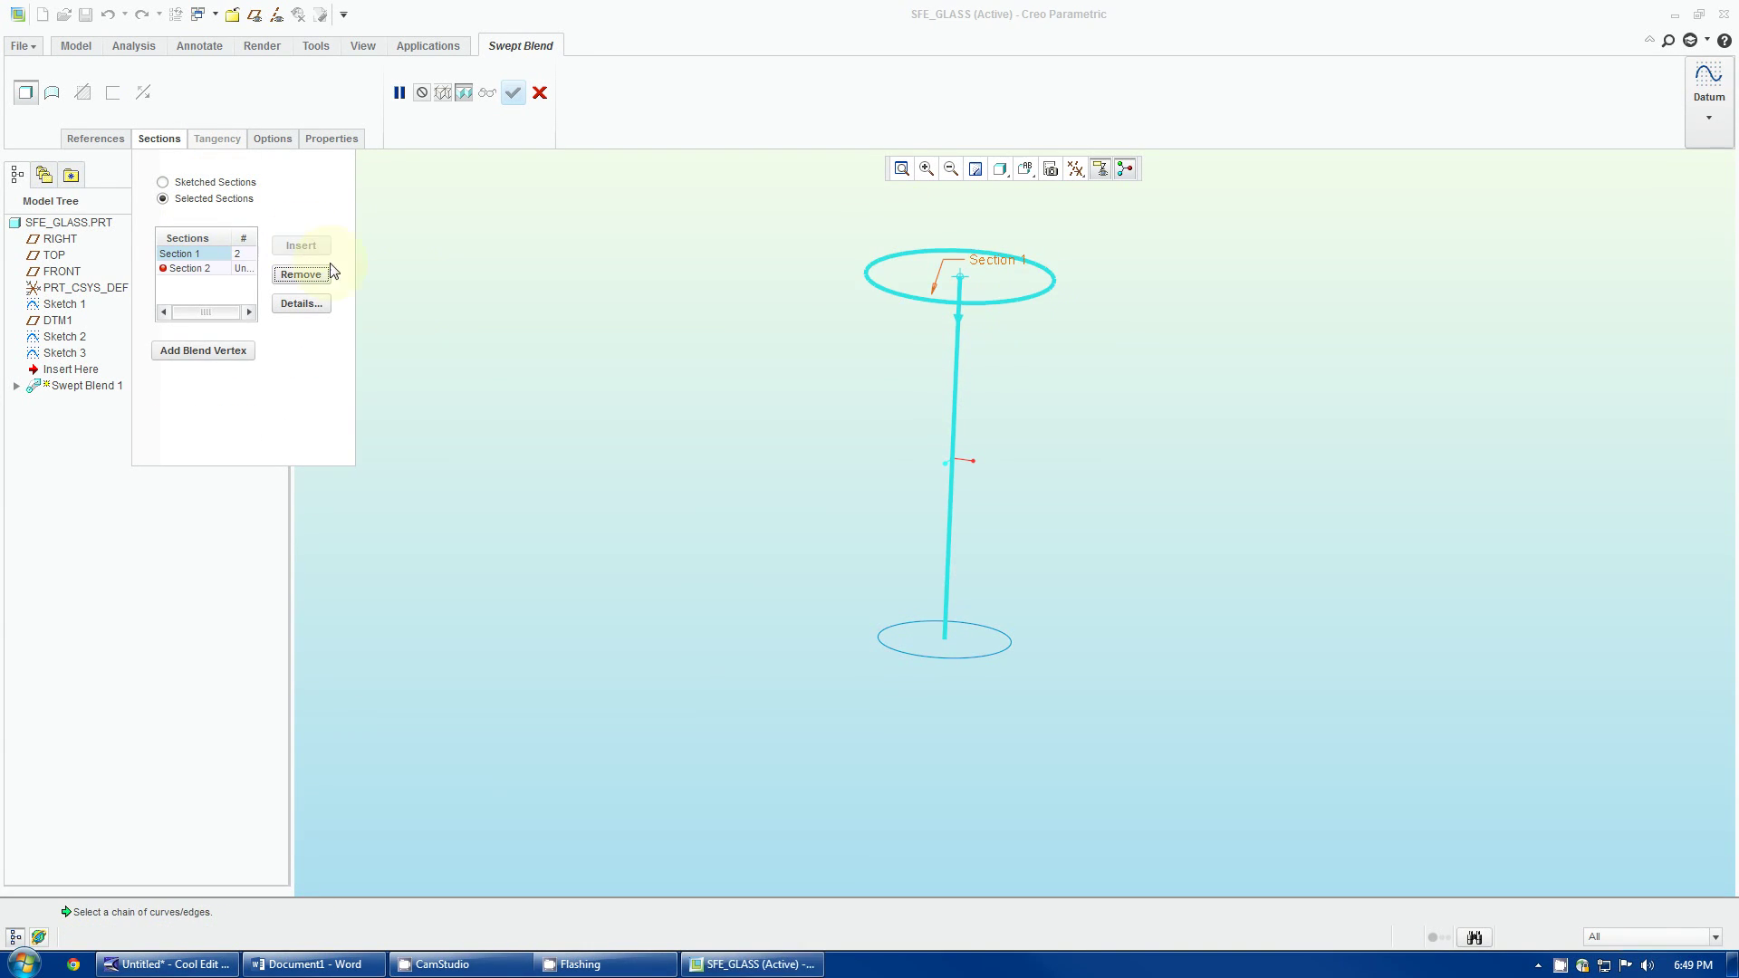
click(939, 658)
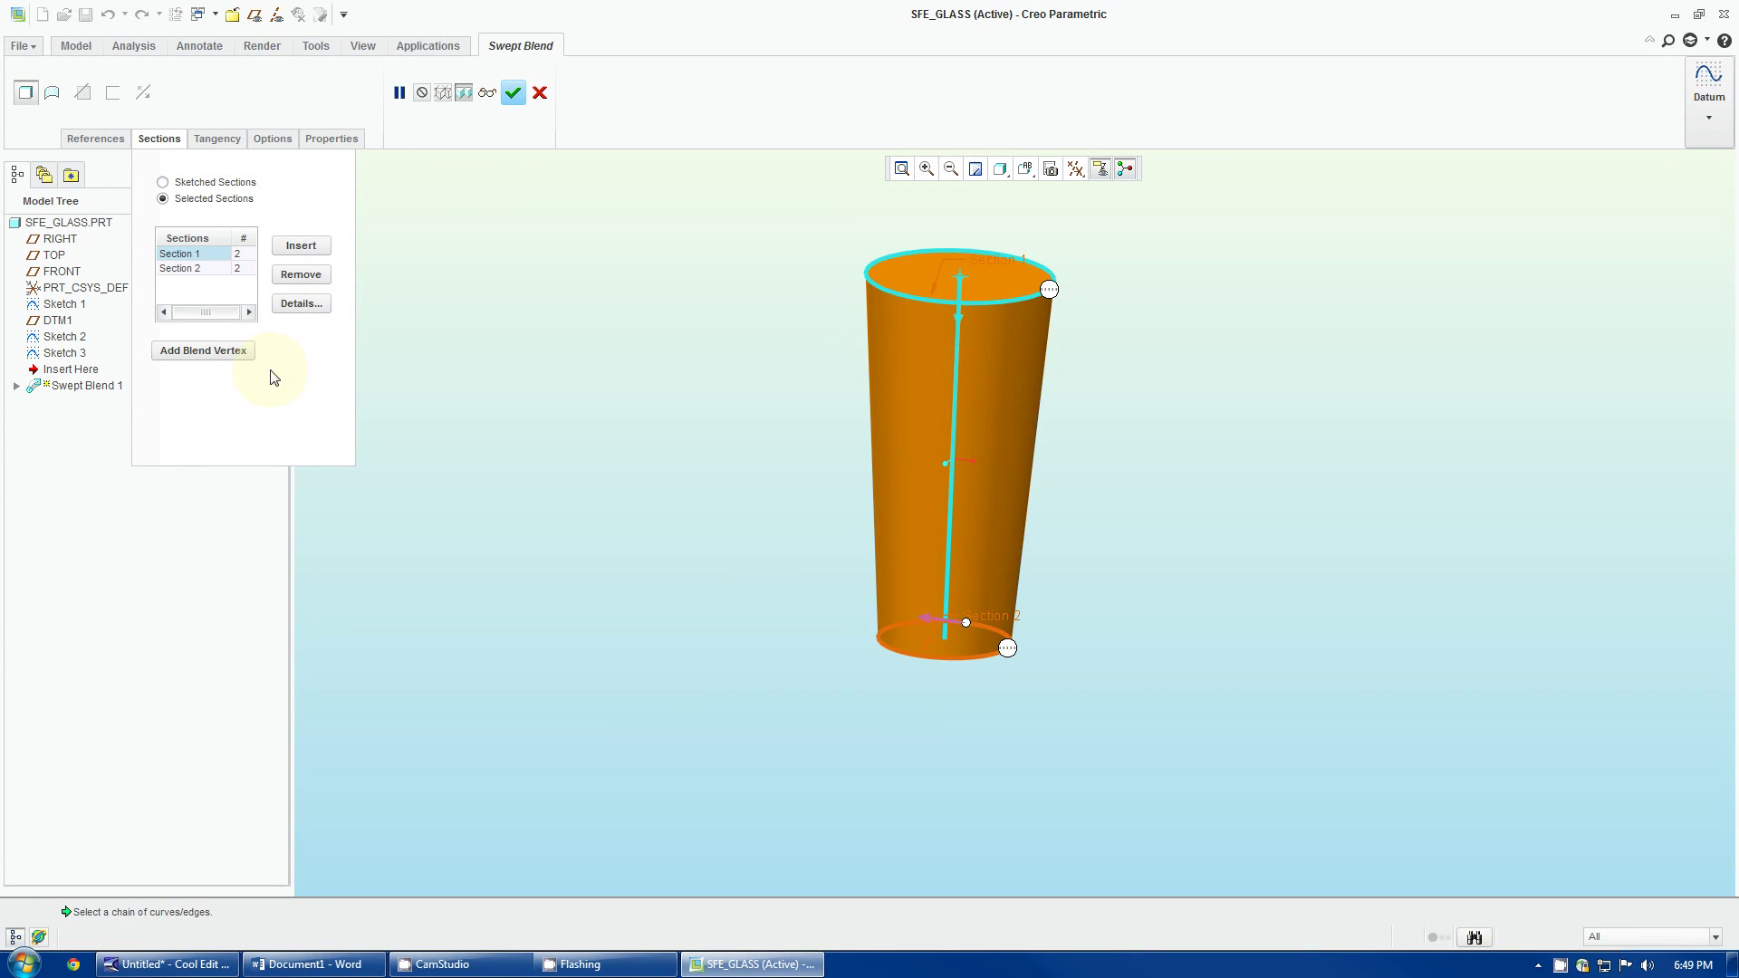
click(514, 92)
middle_drag(738, 520, 1087, 330)
click(1048, 505)
scroll(997, 561, down, 2)
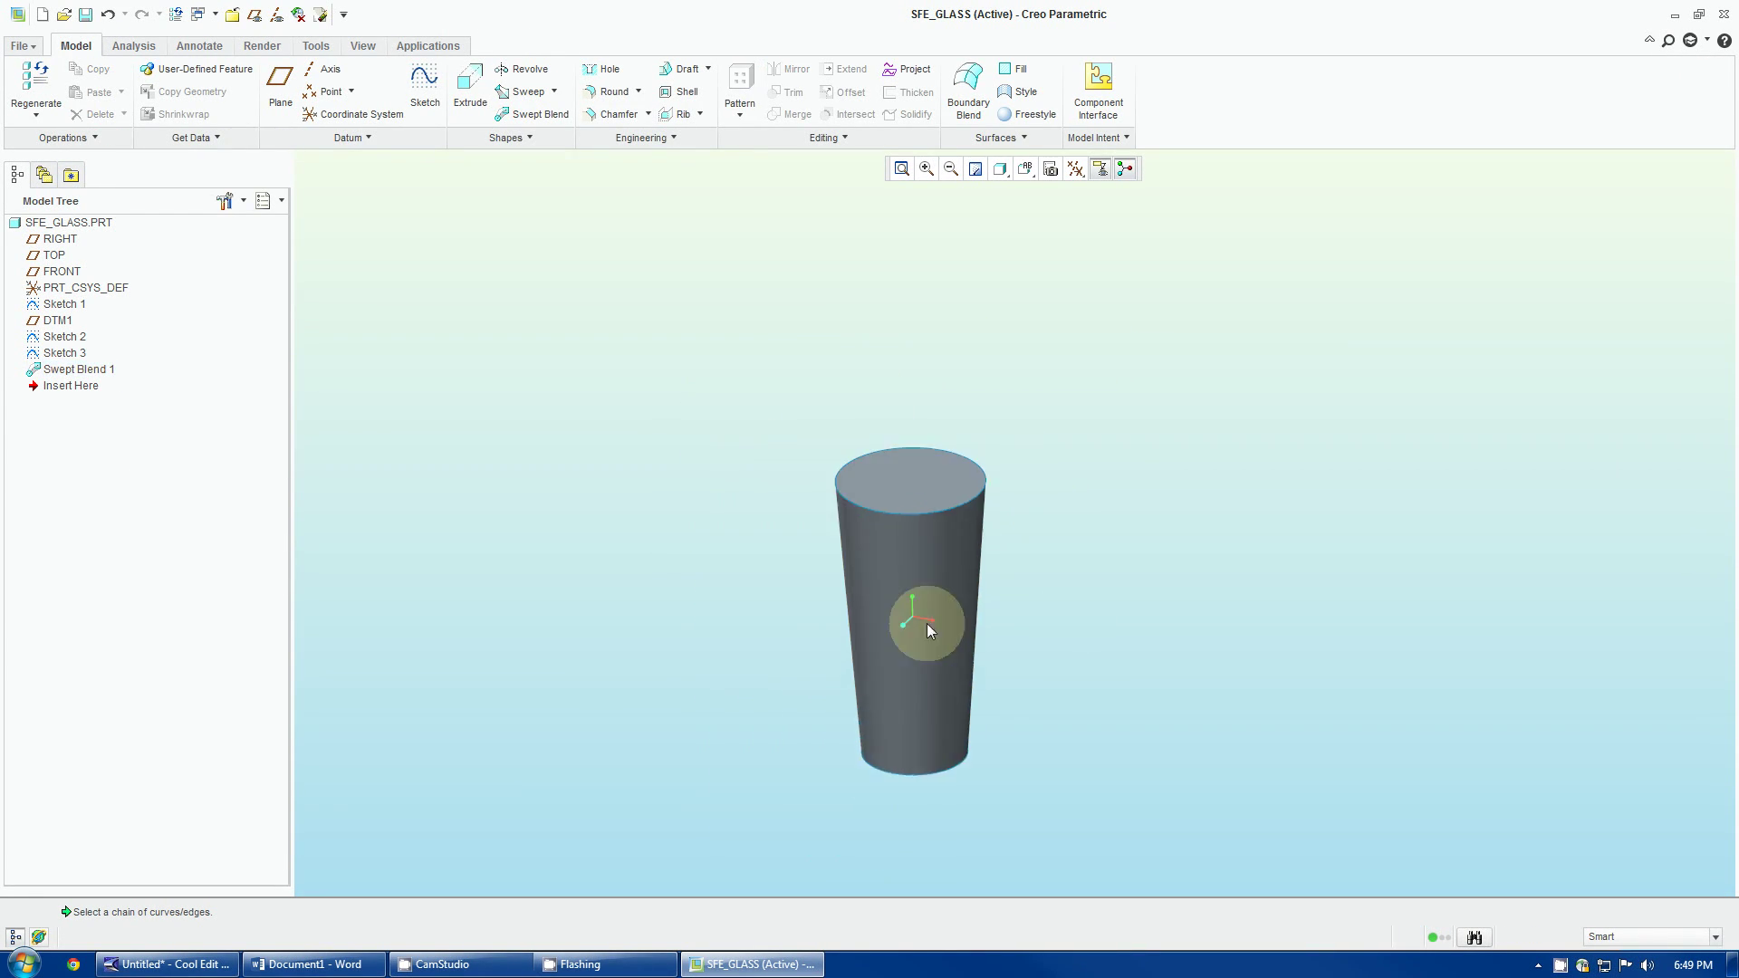
scroll(924, 621, up, 2)
- Shell the glass with a 0.1 wall thickness, removing its top face
middle_drag(908, 306, 850, 229)
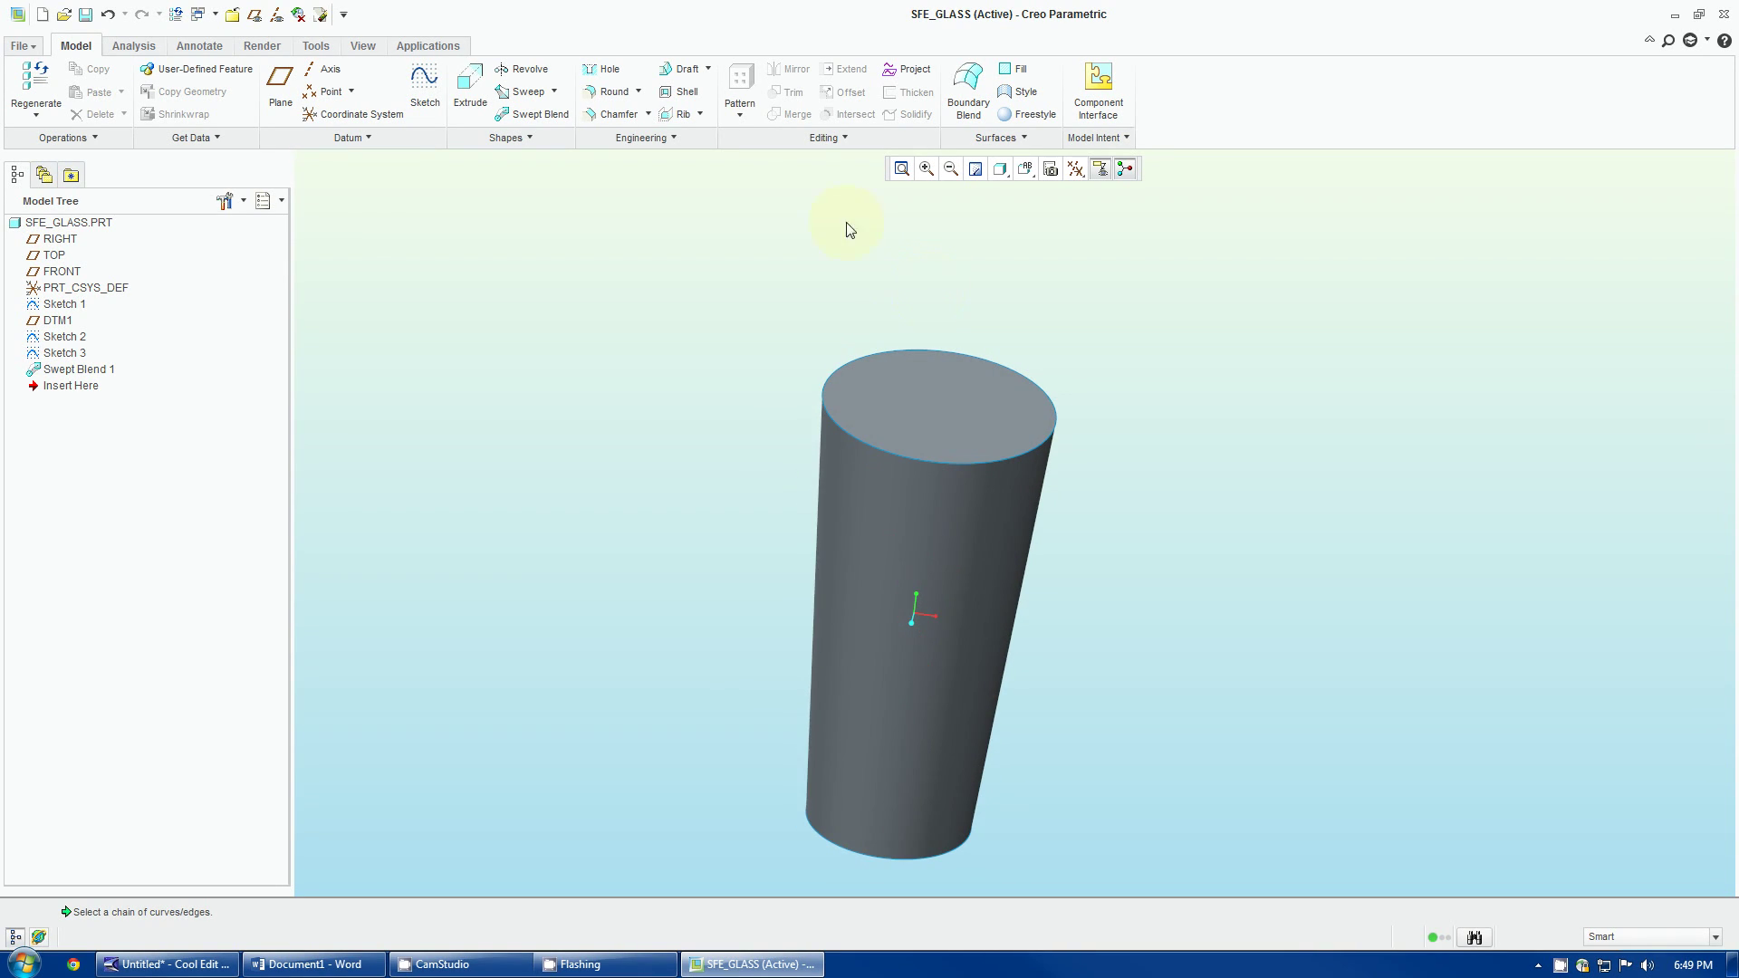
click(687, 95)
click(888, 396)
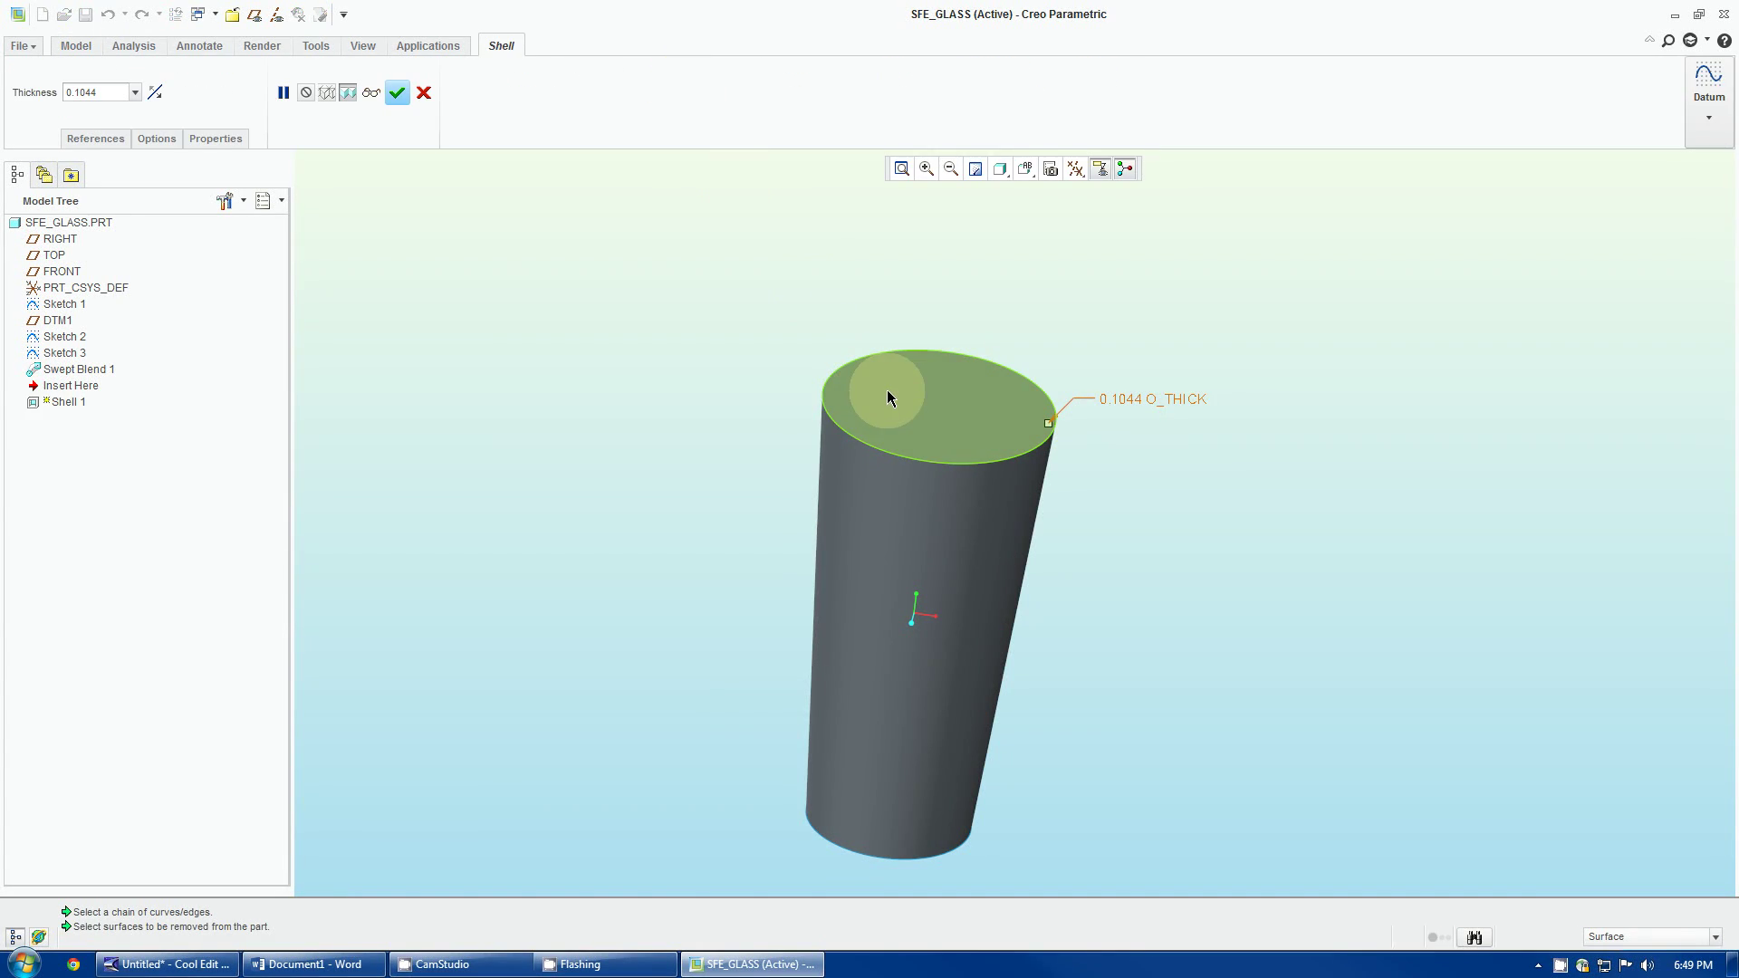
click(888, 395)
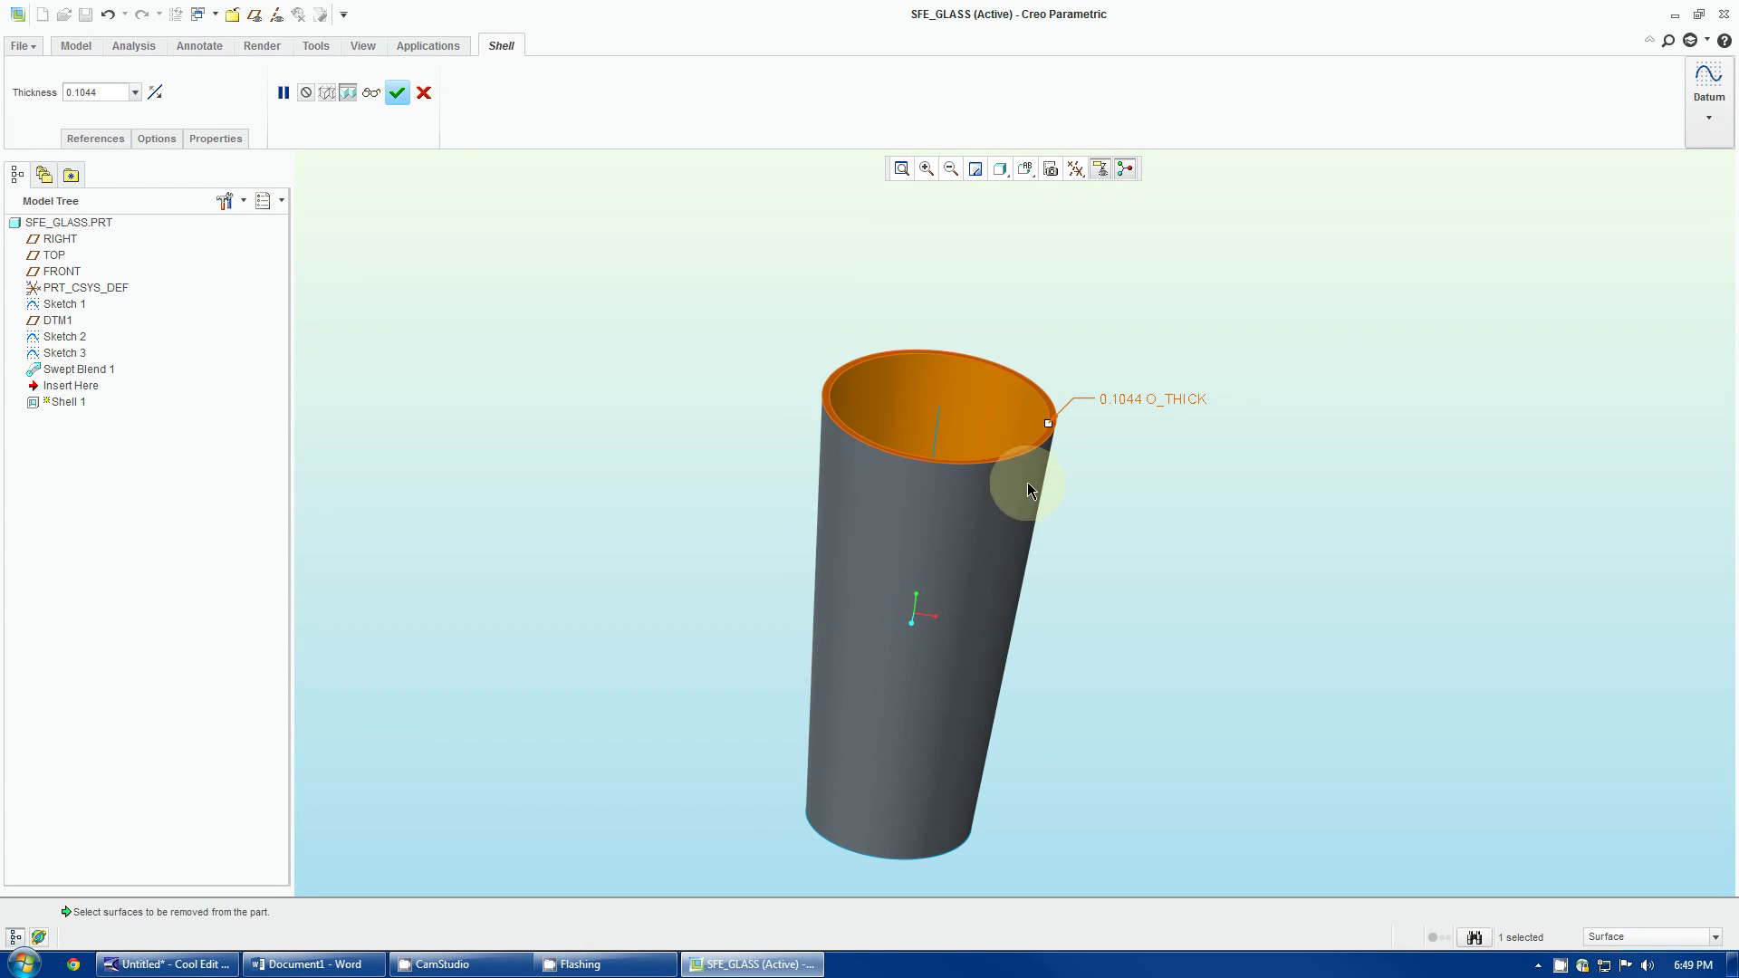
middle_drag(1033, 221, 1114, 385)
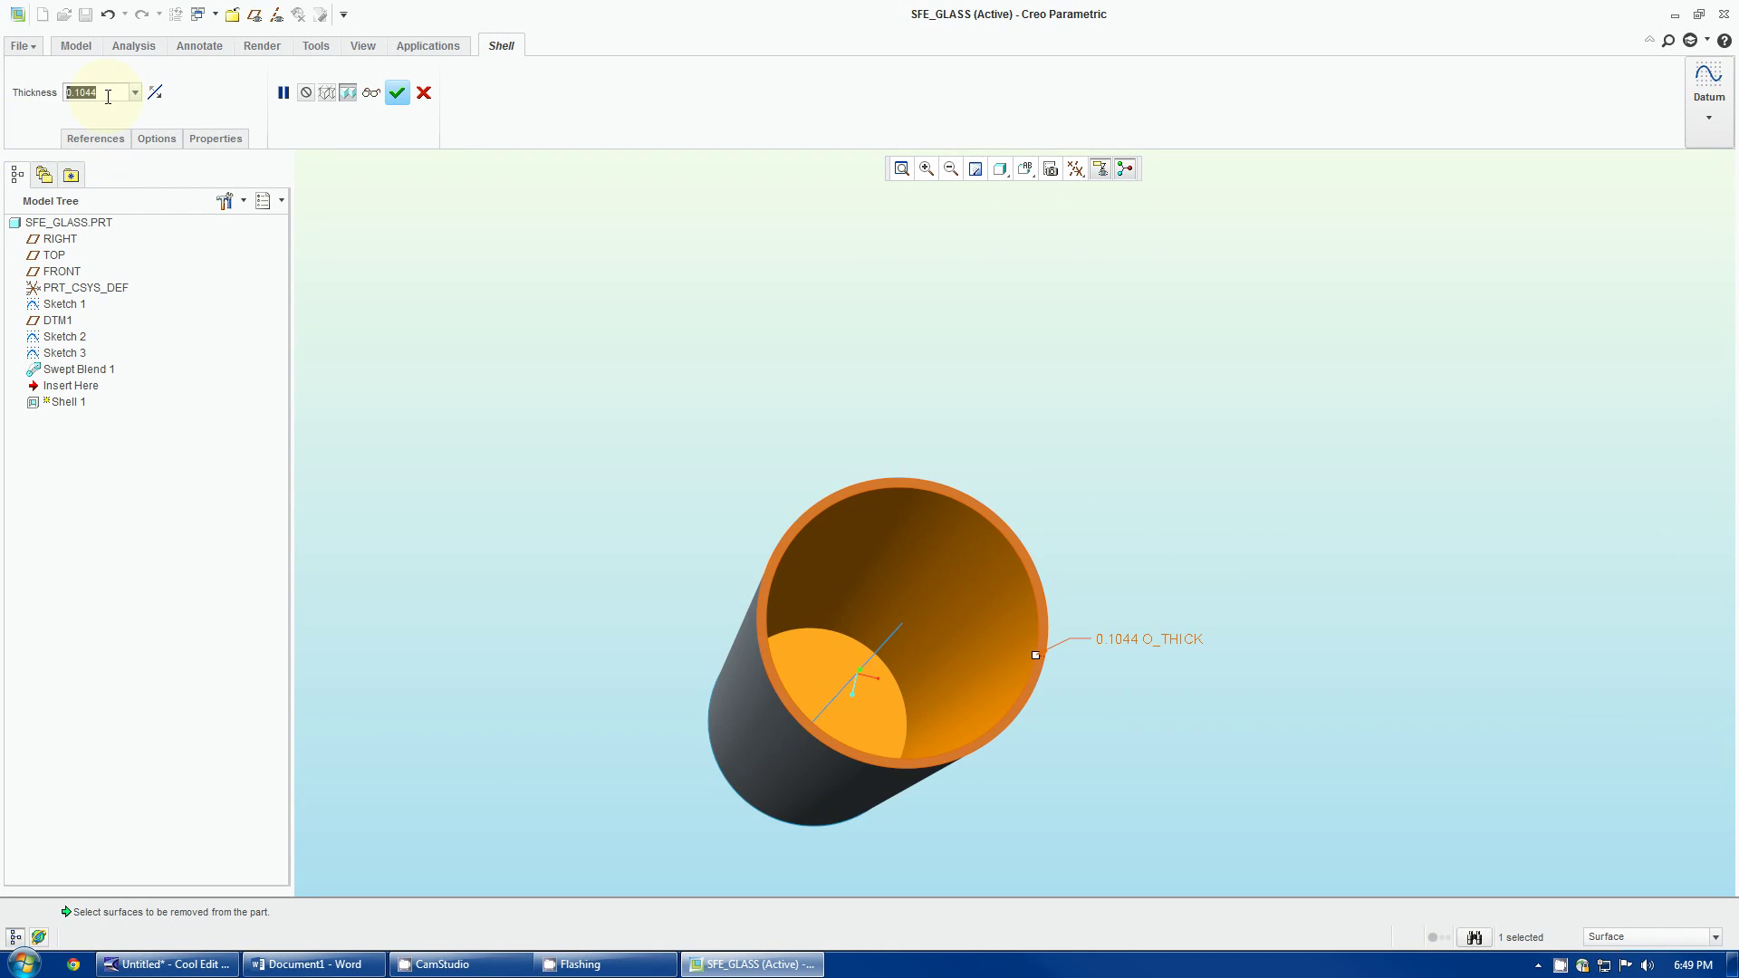
text(0.1)
key(Return)
click(397, 93)
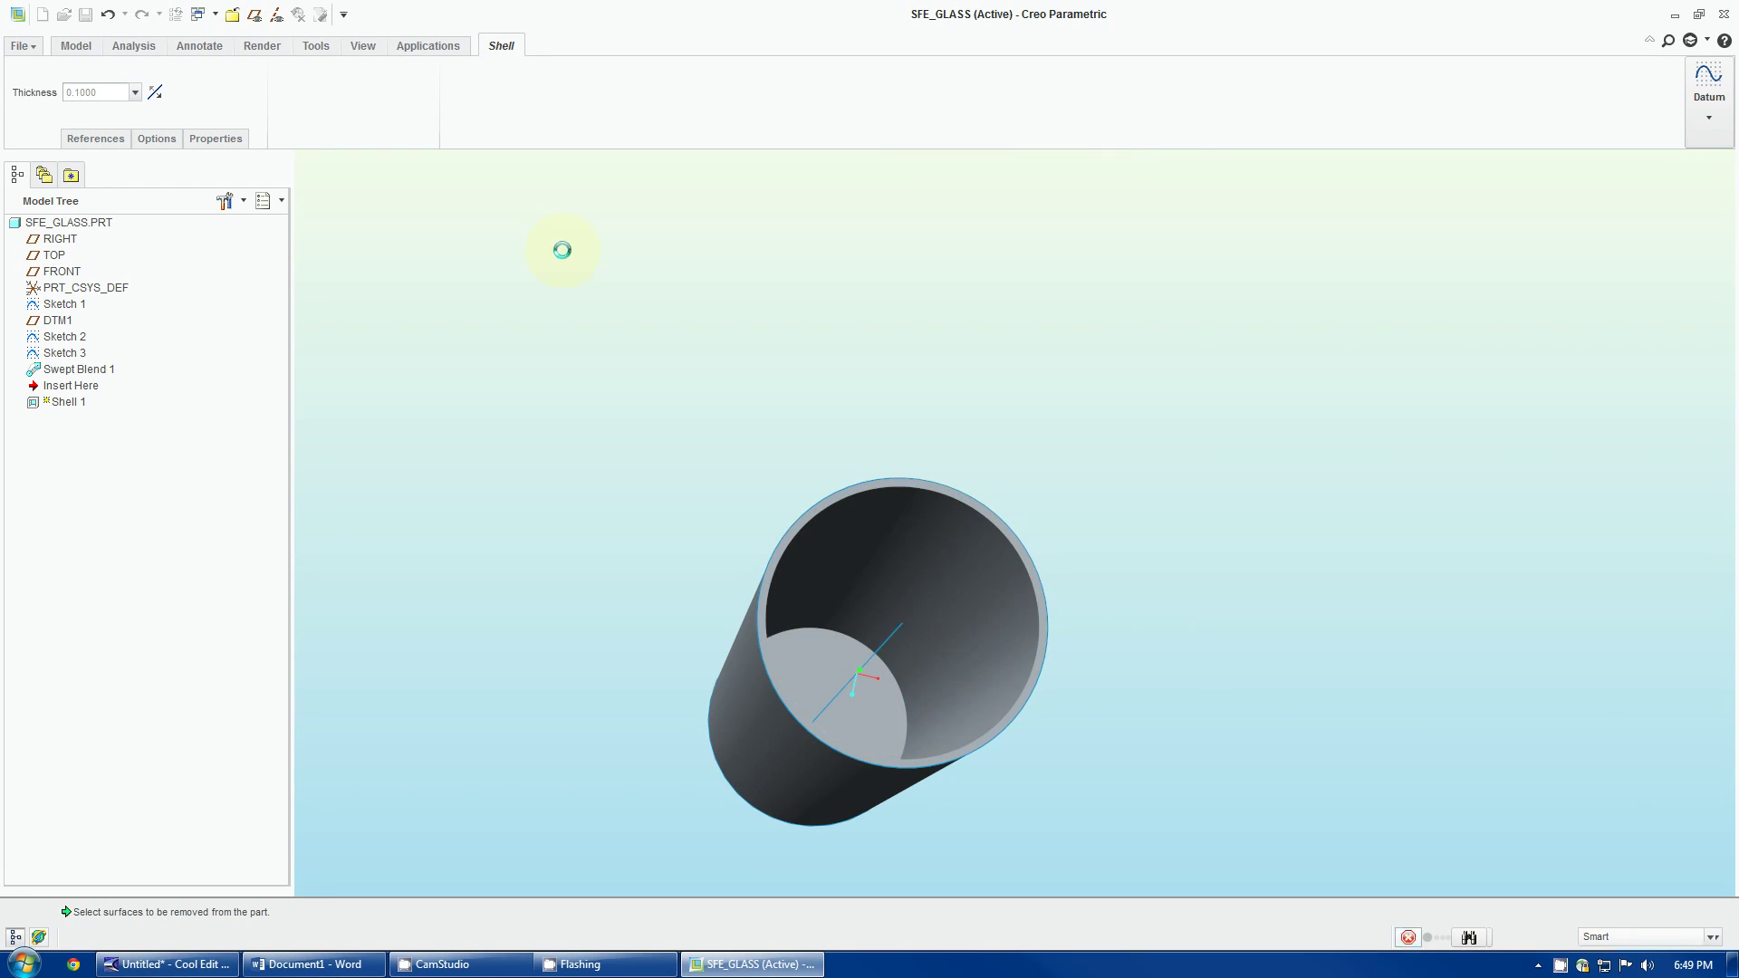
middle_drag(1237, 614, 1214, 587)
- Hide Sketch 1, Sketch 2 and Sketch 3 from the Model Tree
click(63, 305)
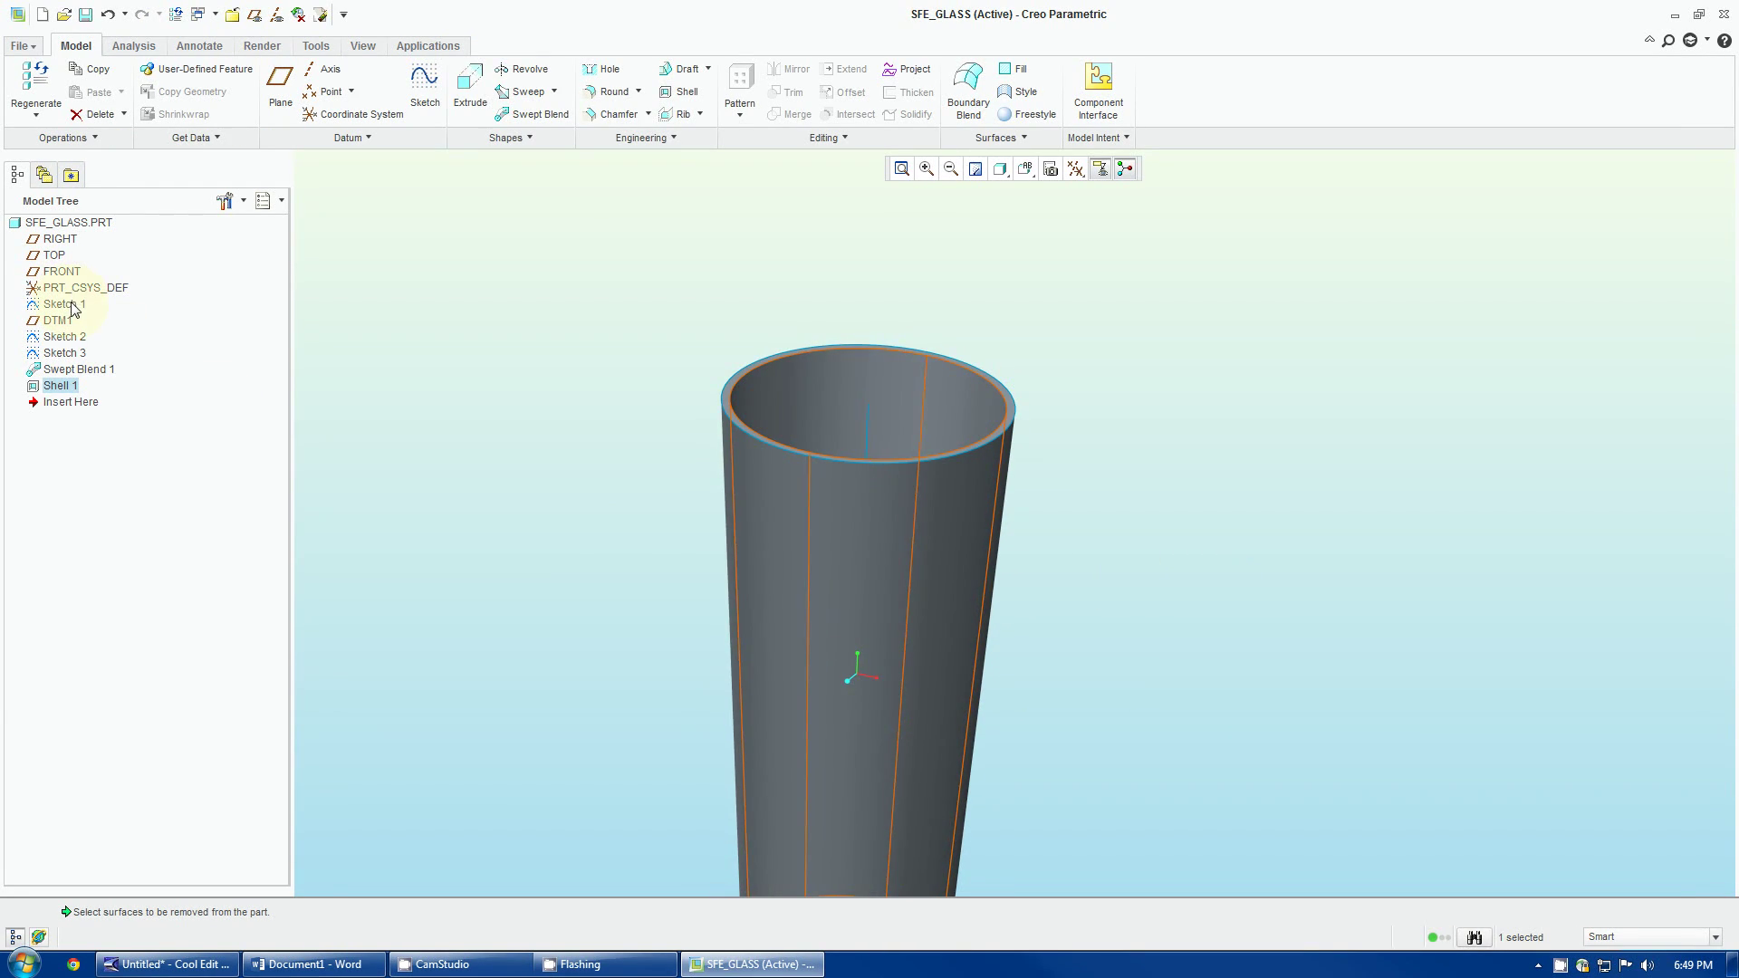
ctrl+click(65, 338)
ctrl+click(67, 354)
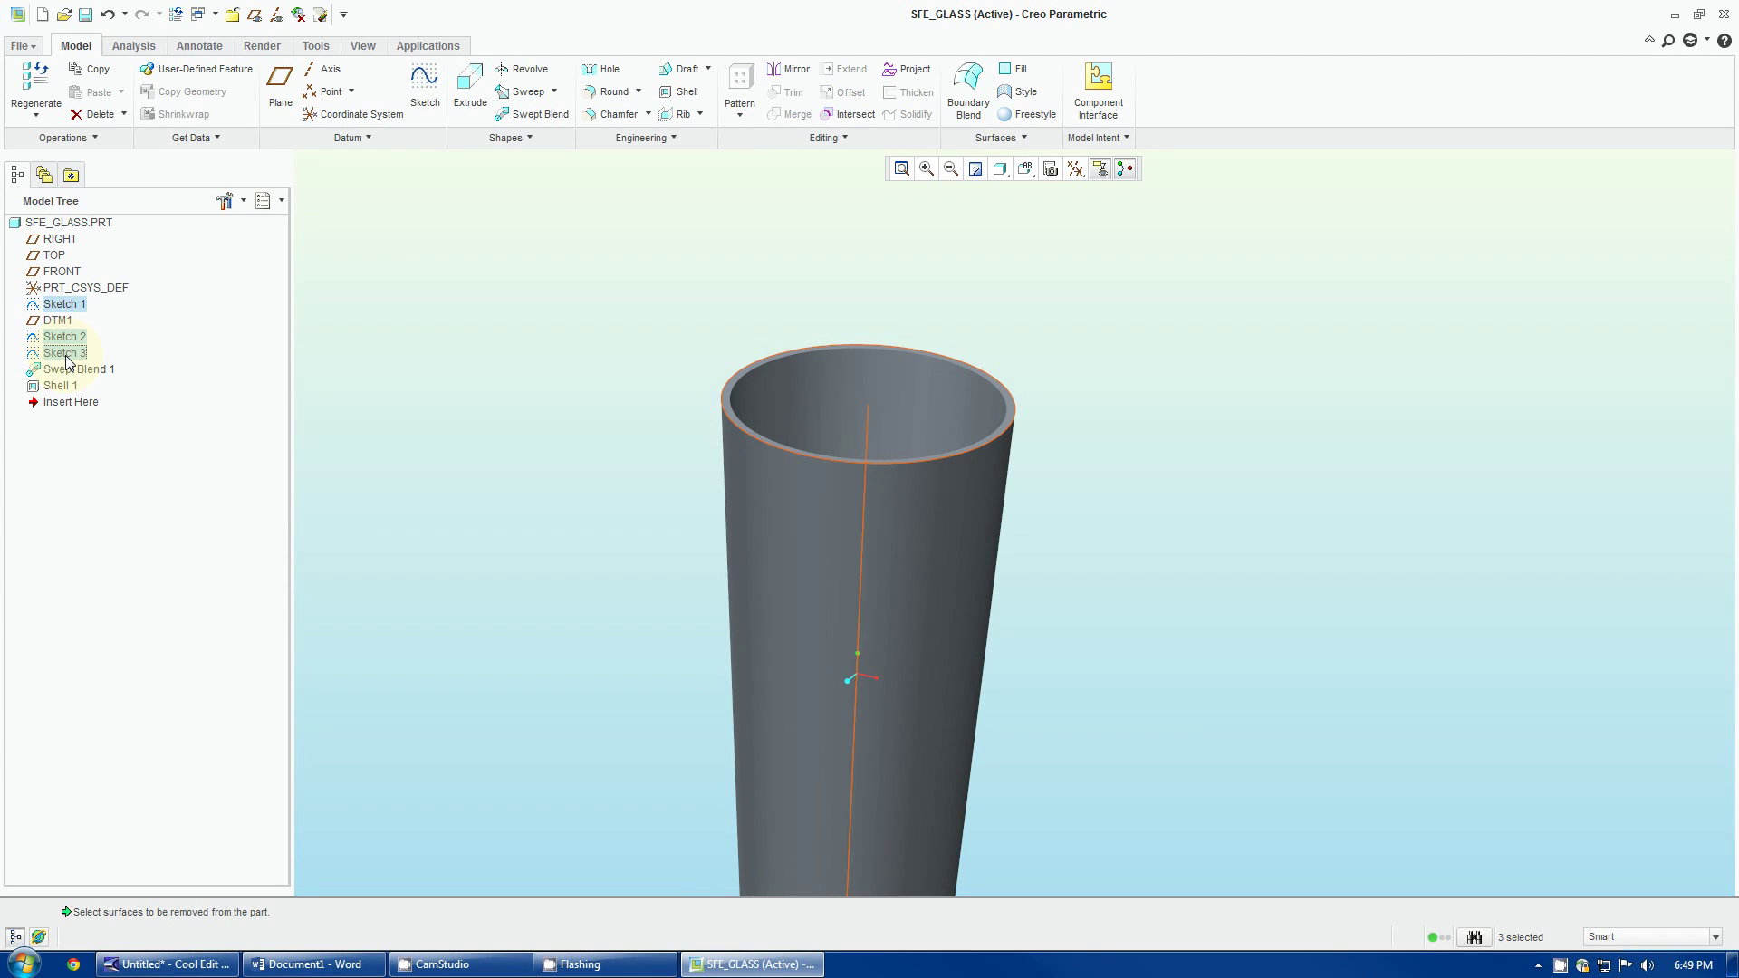
click(73, 342)
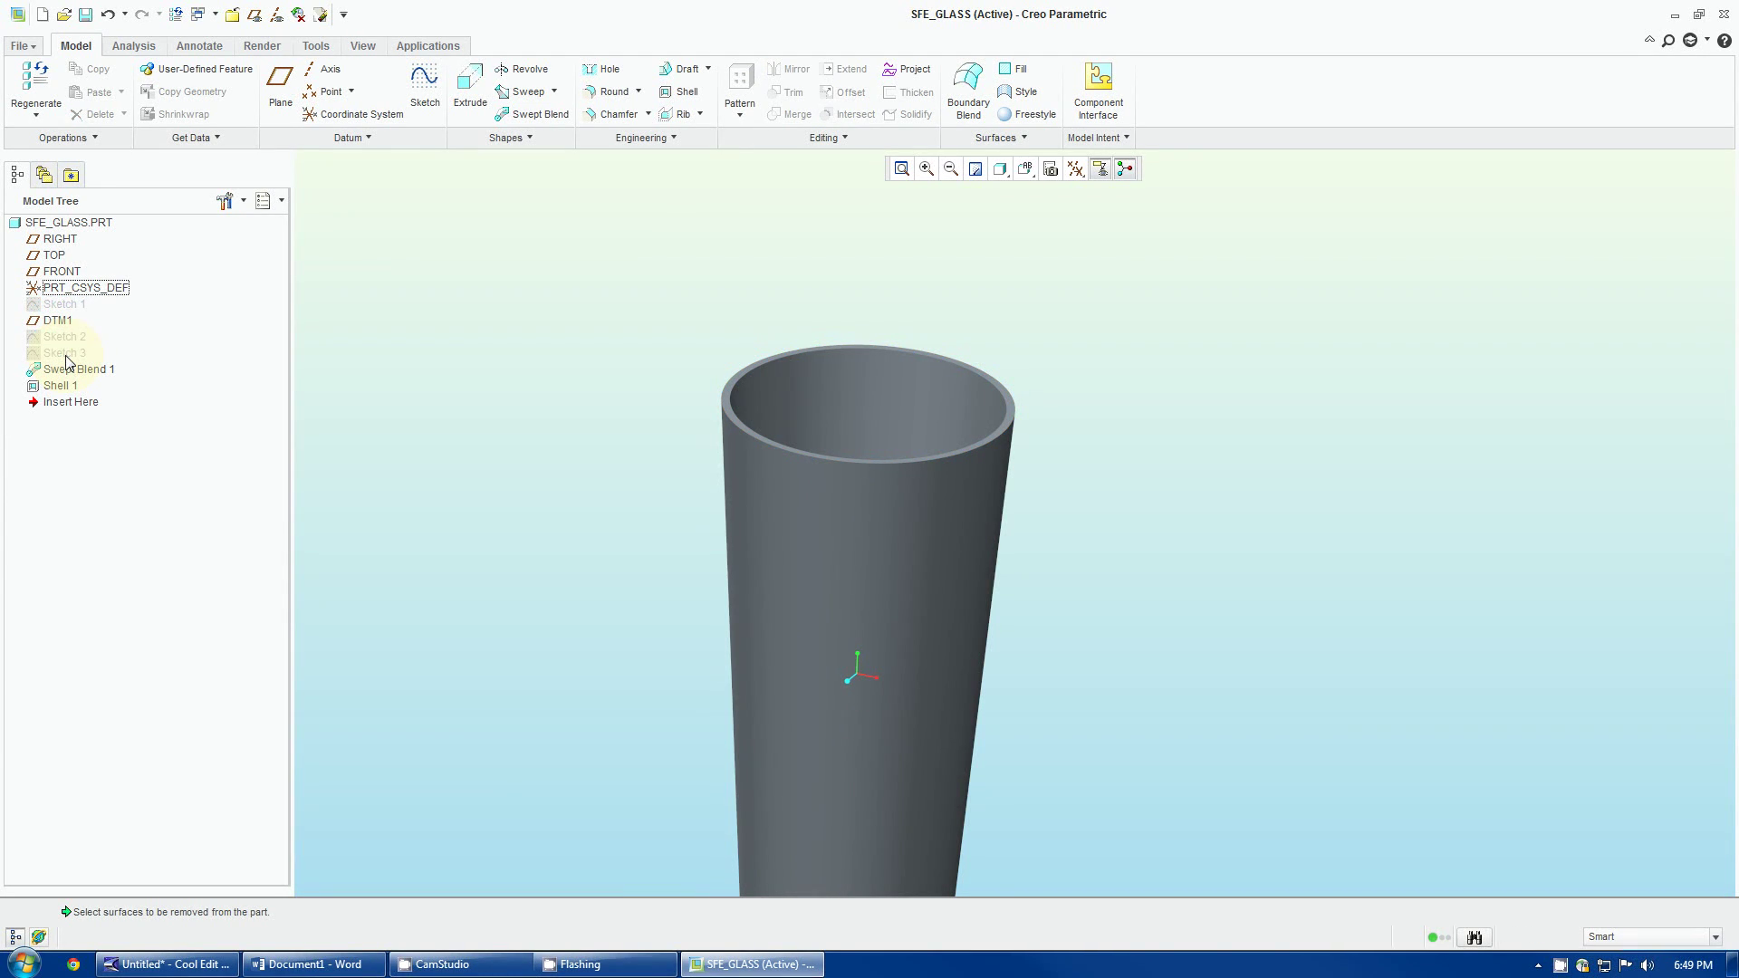
- Round the glass's top rim and bottom rim edges with a 0.1 radius
click(604, 94)
scroll(810, 460, down, 3)
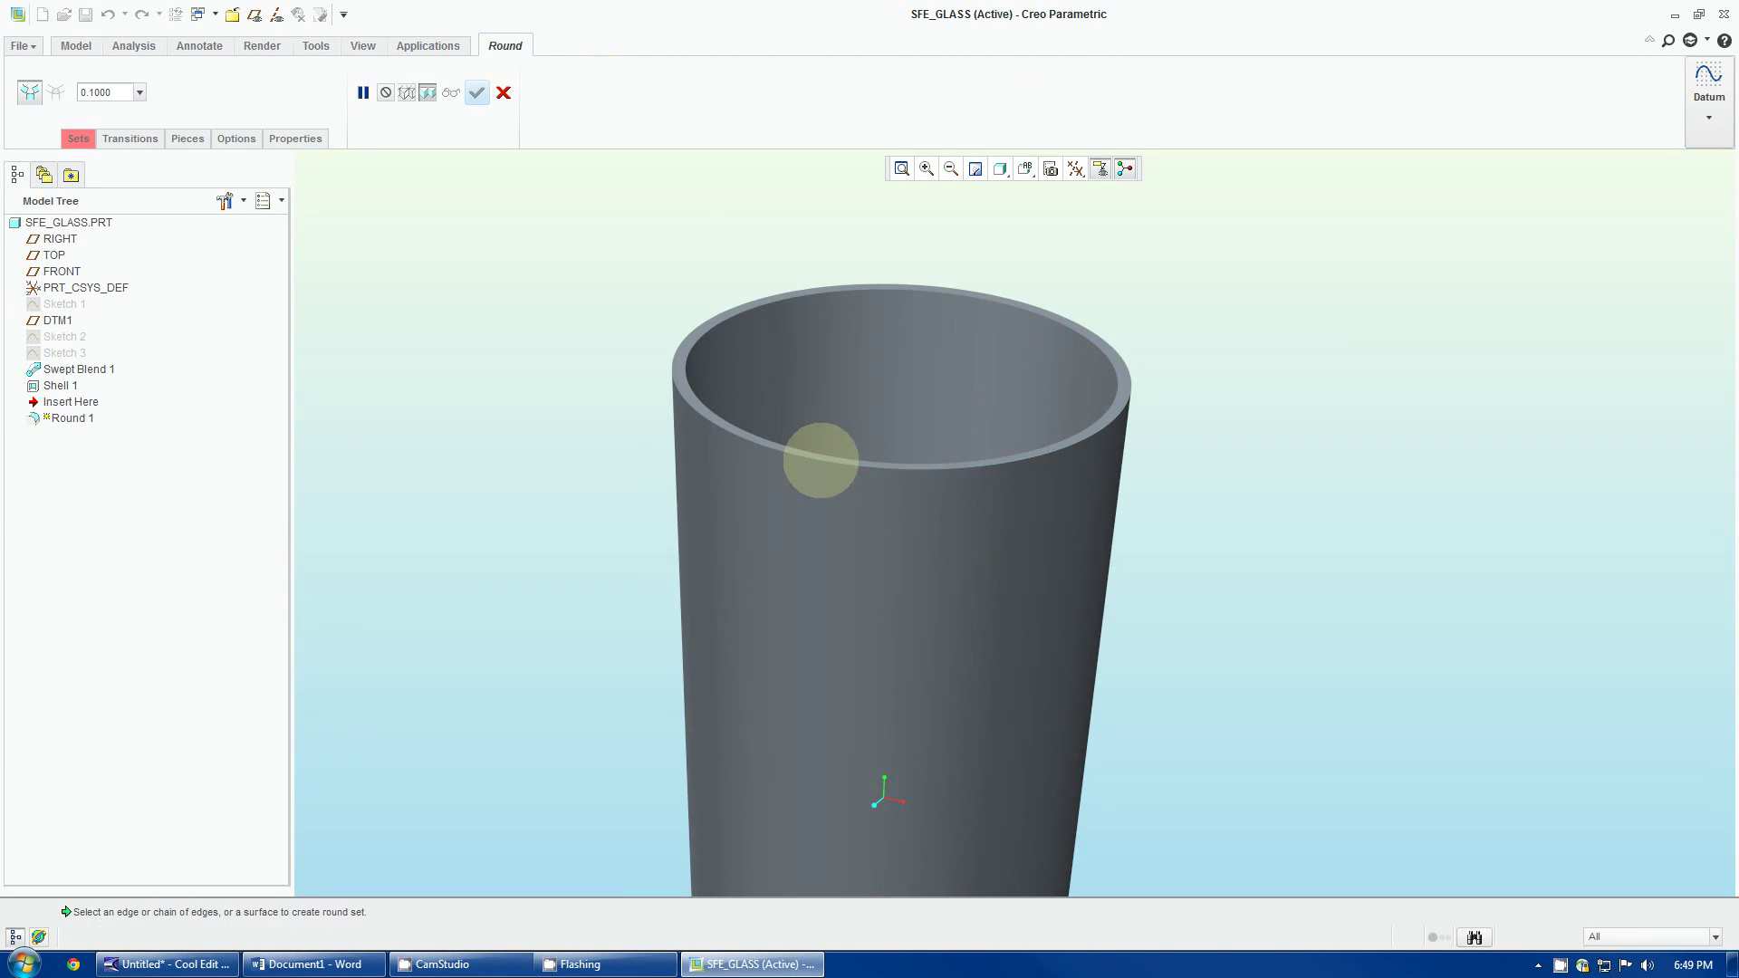
click(817, 464)
scroll(838, 331, down, 3)
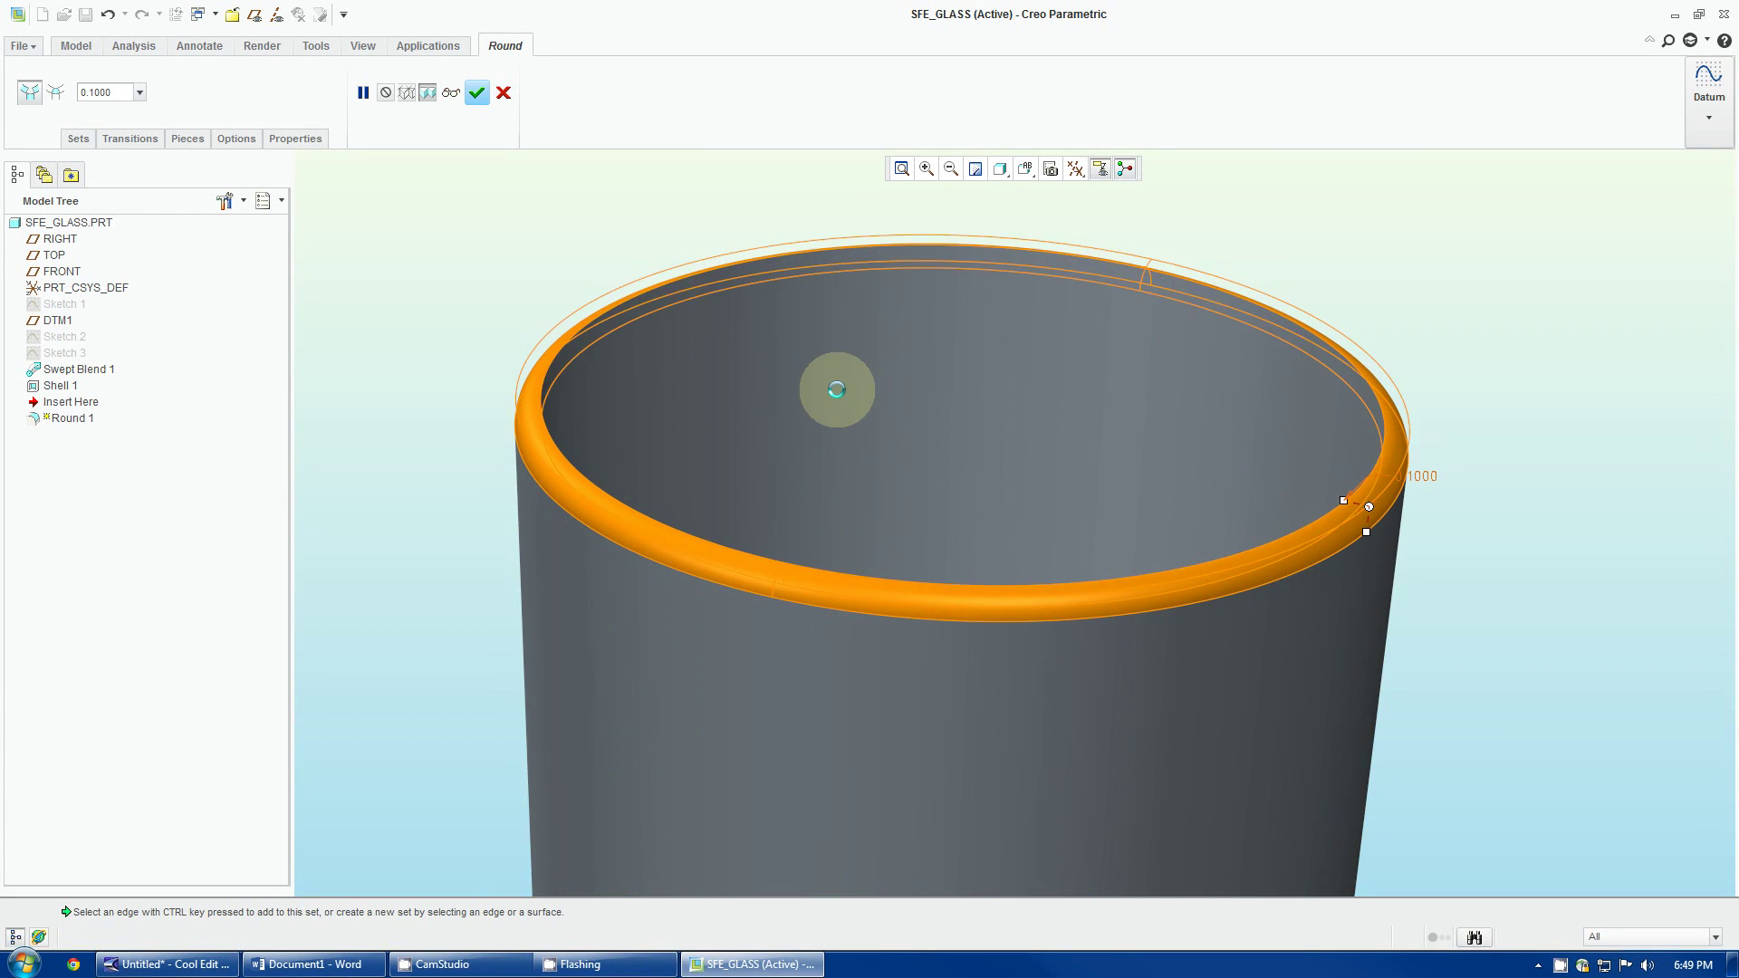
scroll(668, 392, up, 3)
middle_drag(667, 392, 813, 804)
scroll(811, 804, down, 4)
click(710, 846)
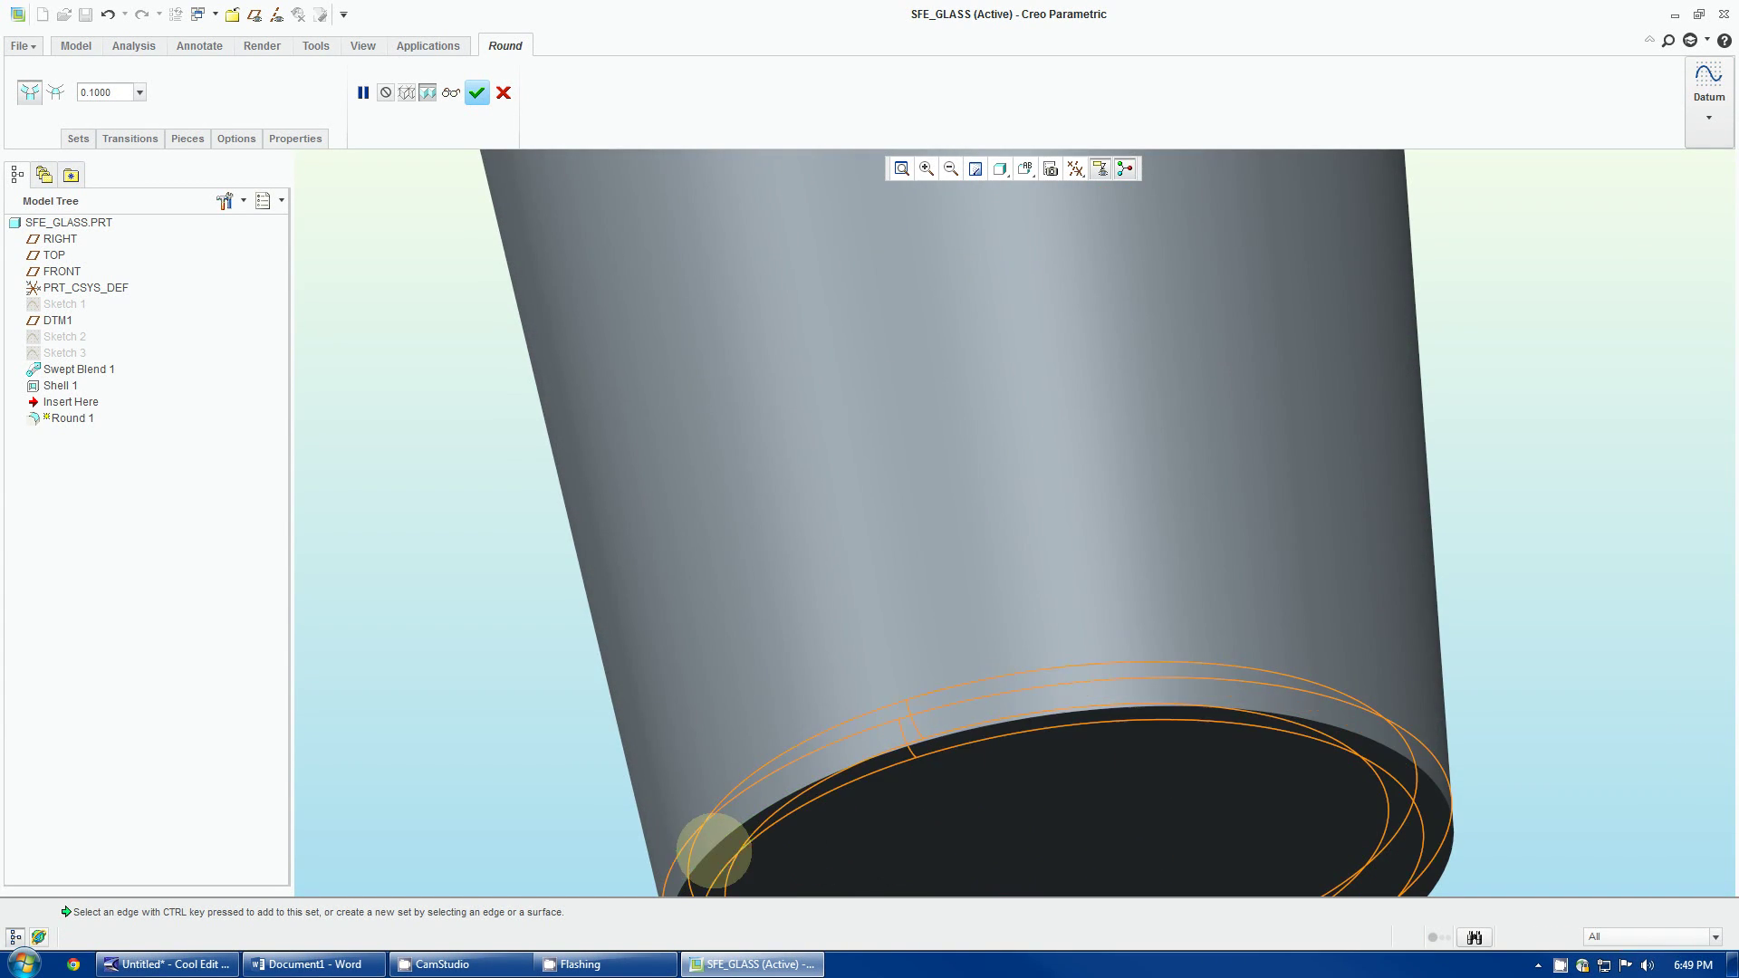
scroll(679, 809, up, 5)
middle_drag(686, 802, 1033, 614)
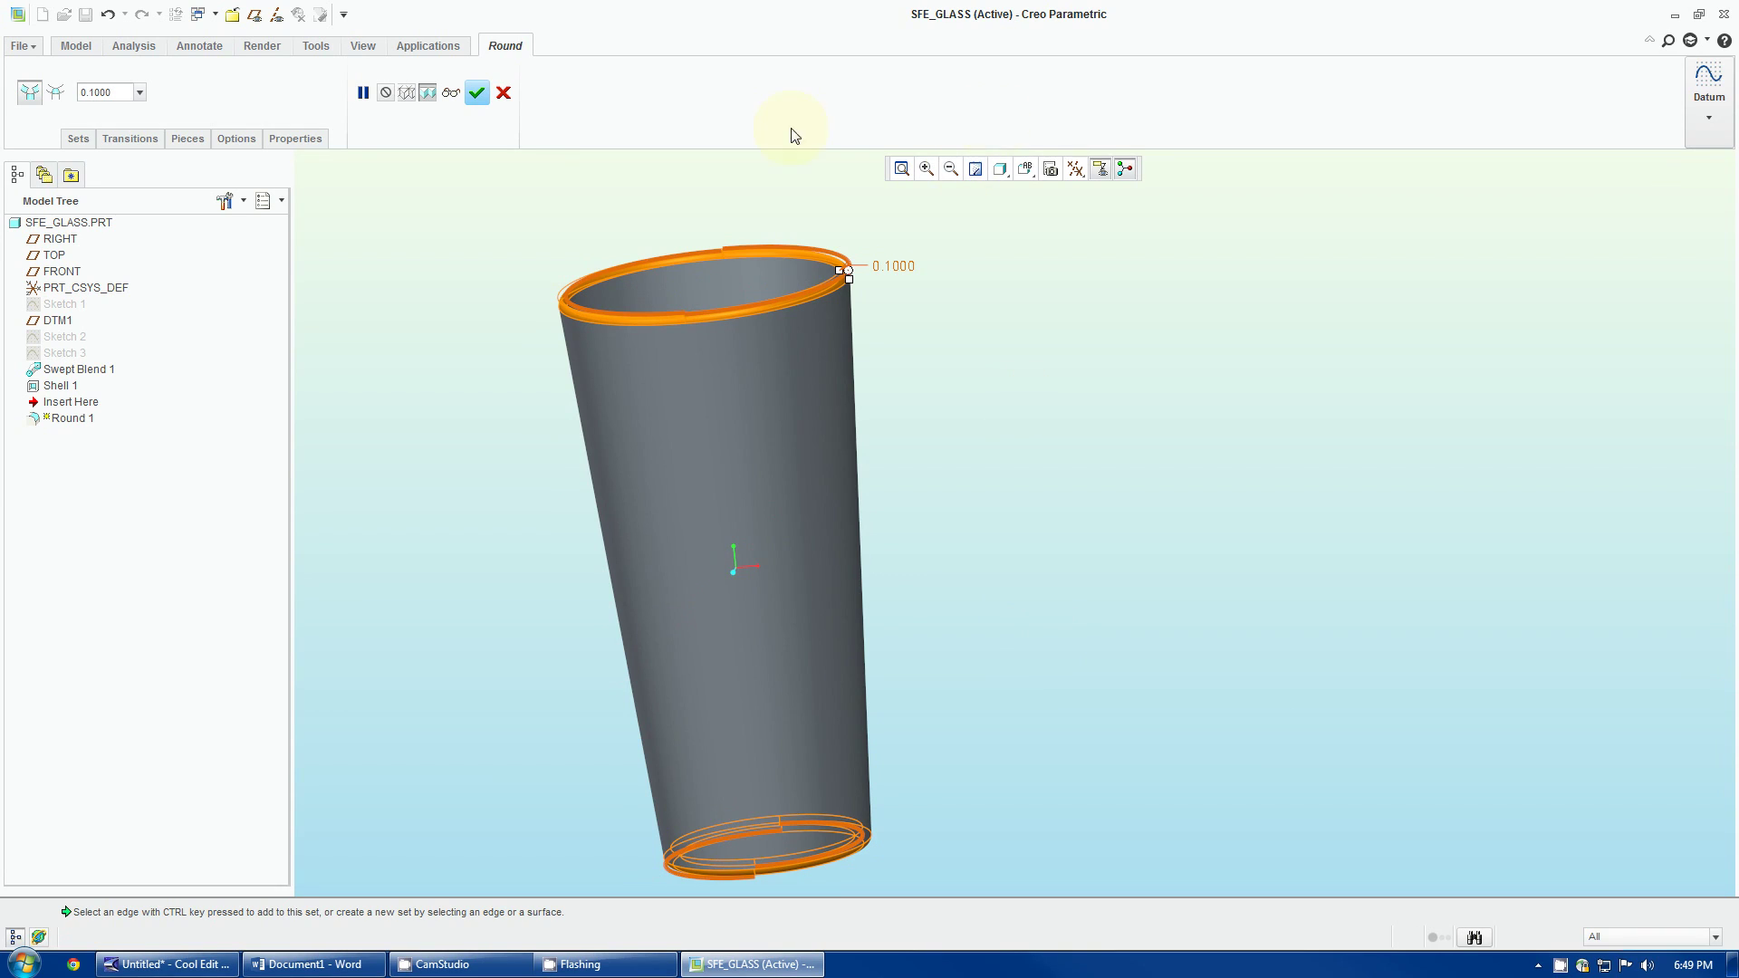
click(477, 93)
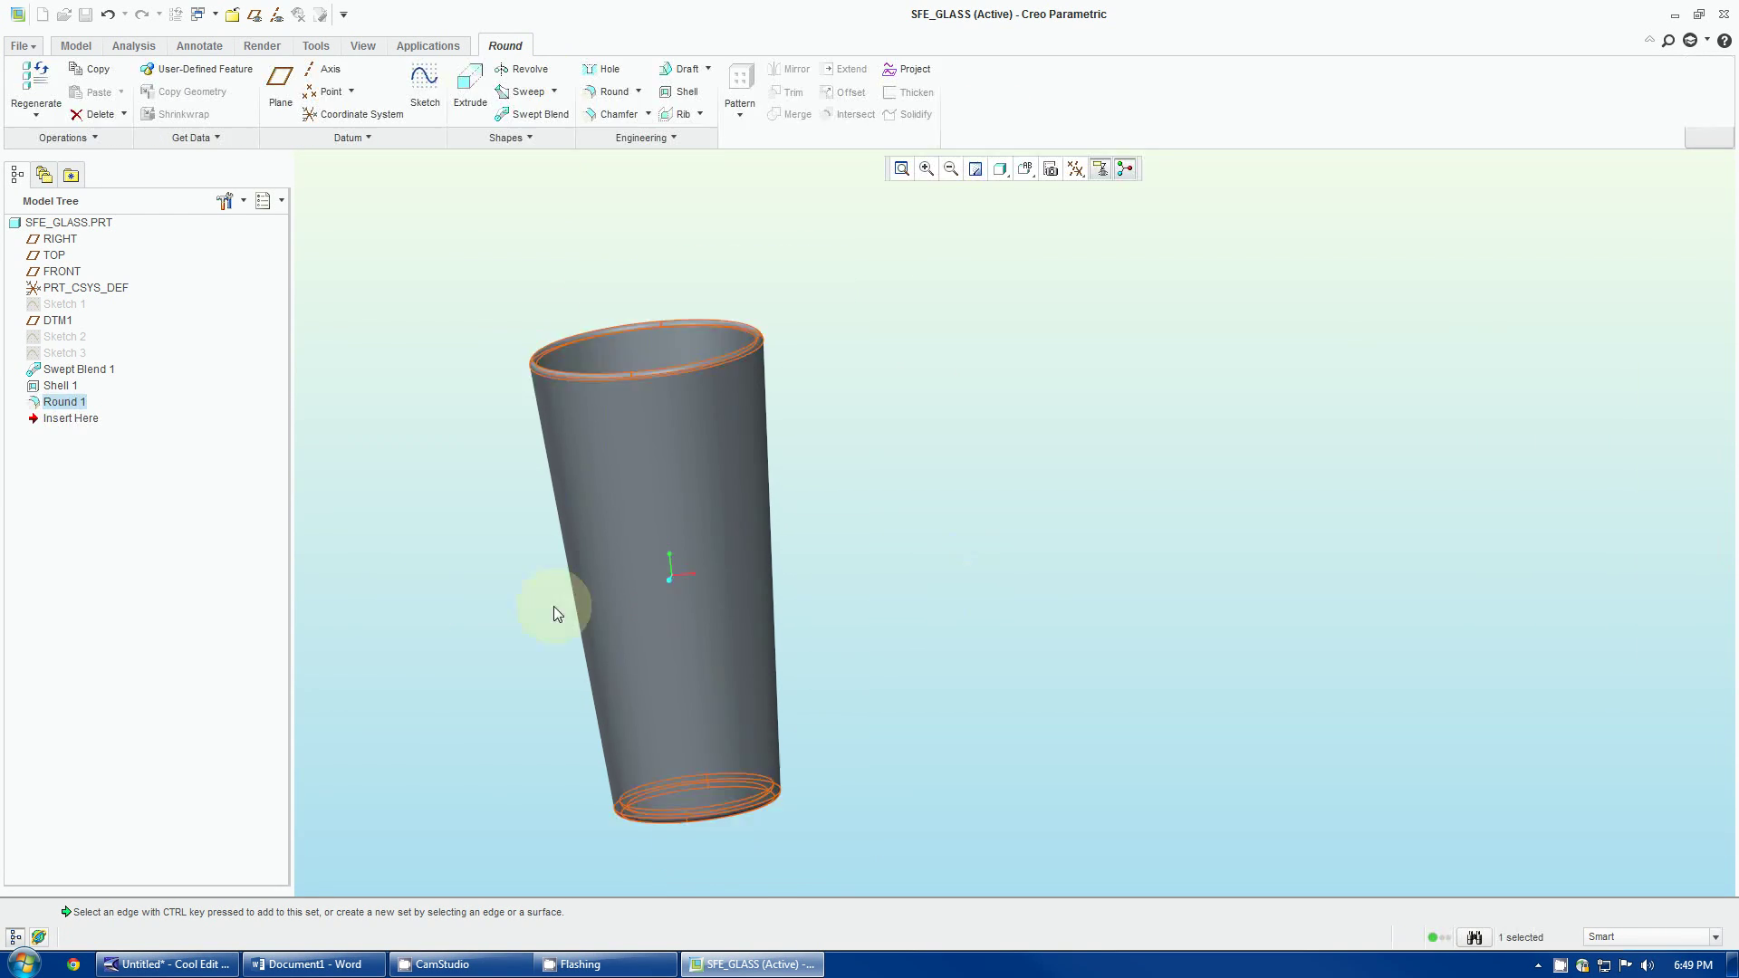
- Apply the light grey appearance from the Appearance Gallery to the whole SFE_GLASS.PRT part
middle_drag(1027, 577, 805, 732)
scroll(805, 732, down, 3)
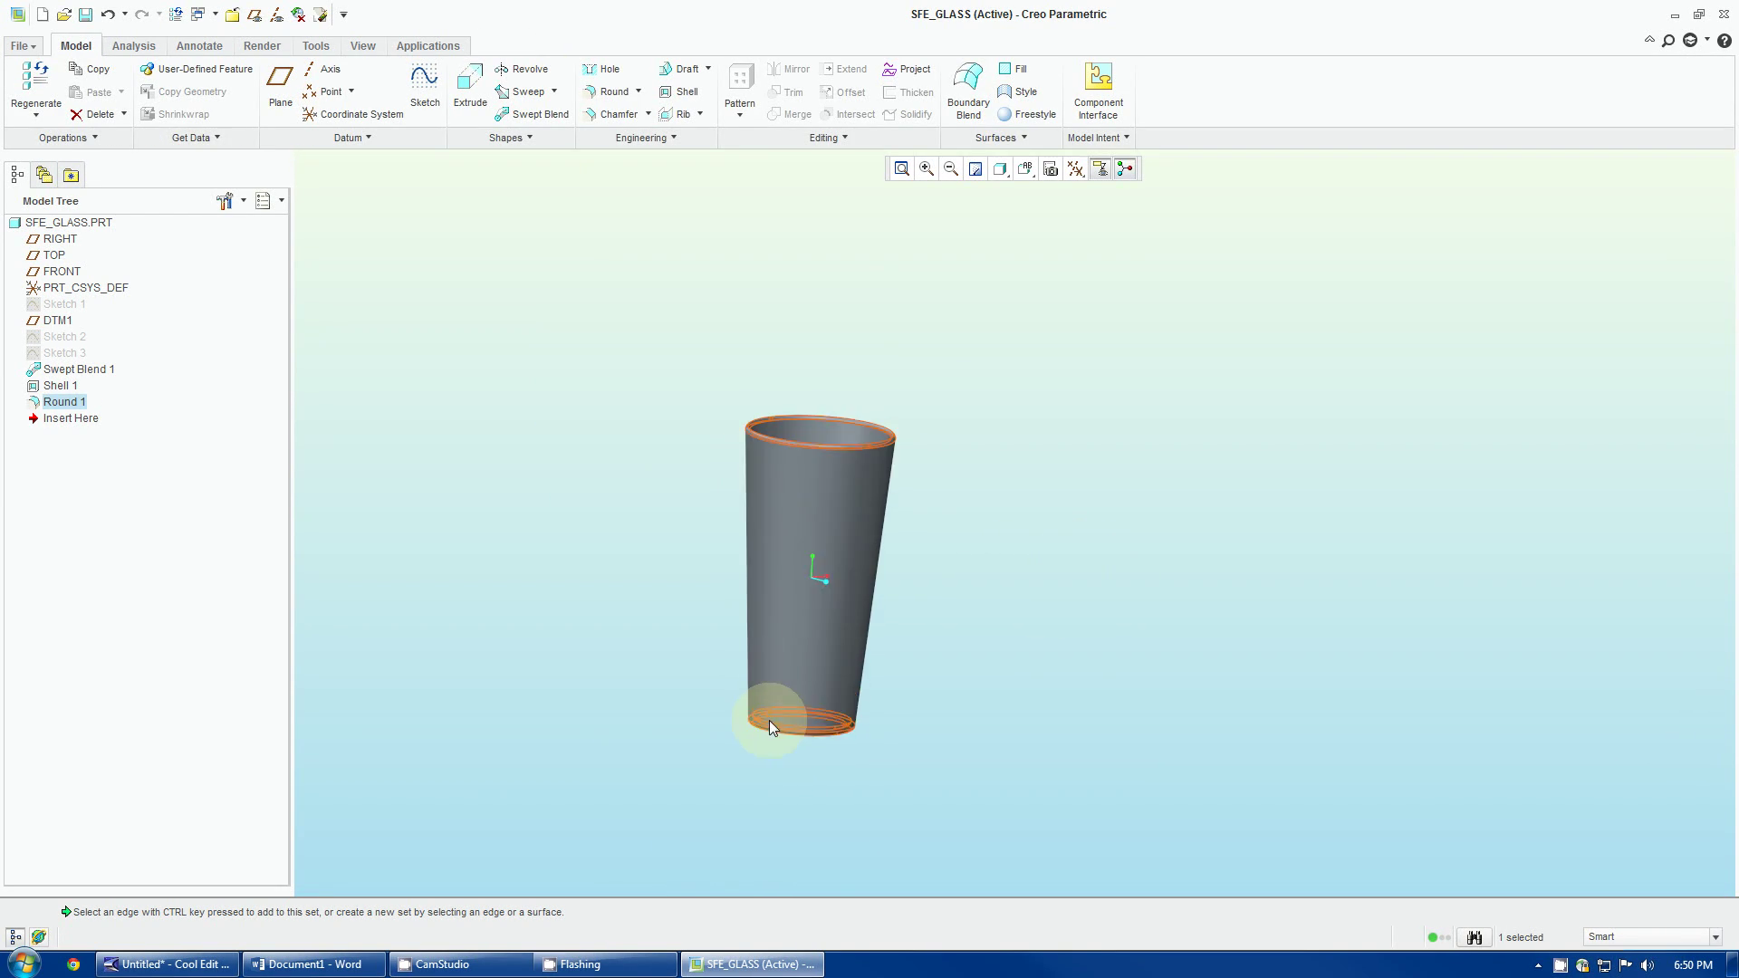
click(364, 46)
click(462, 114)
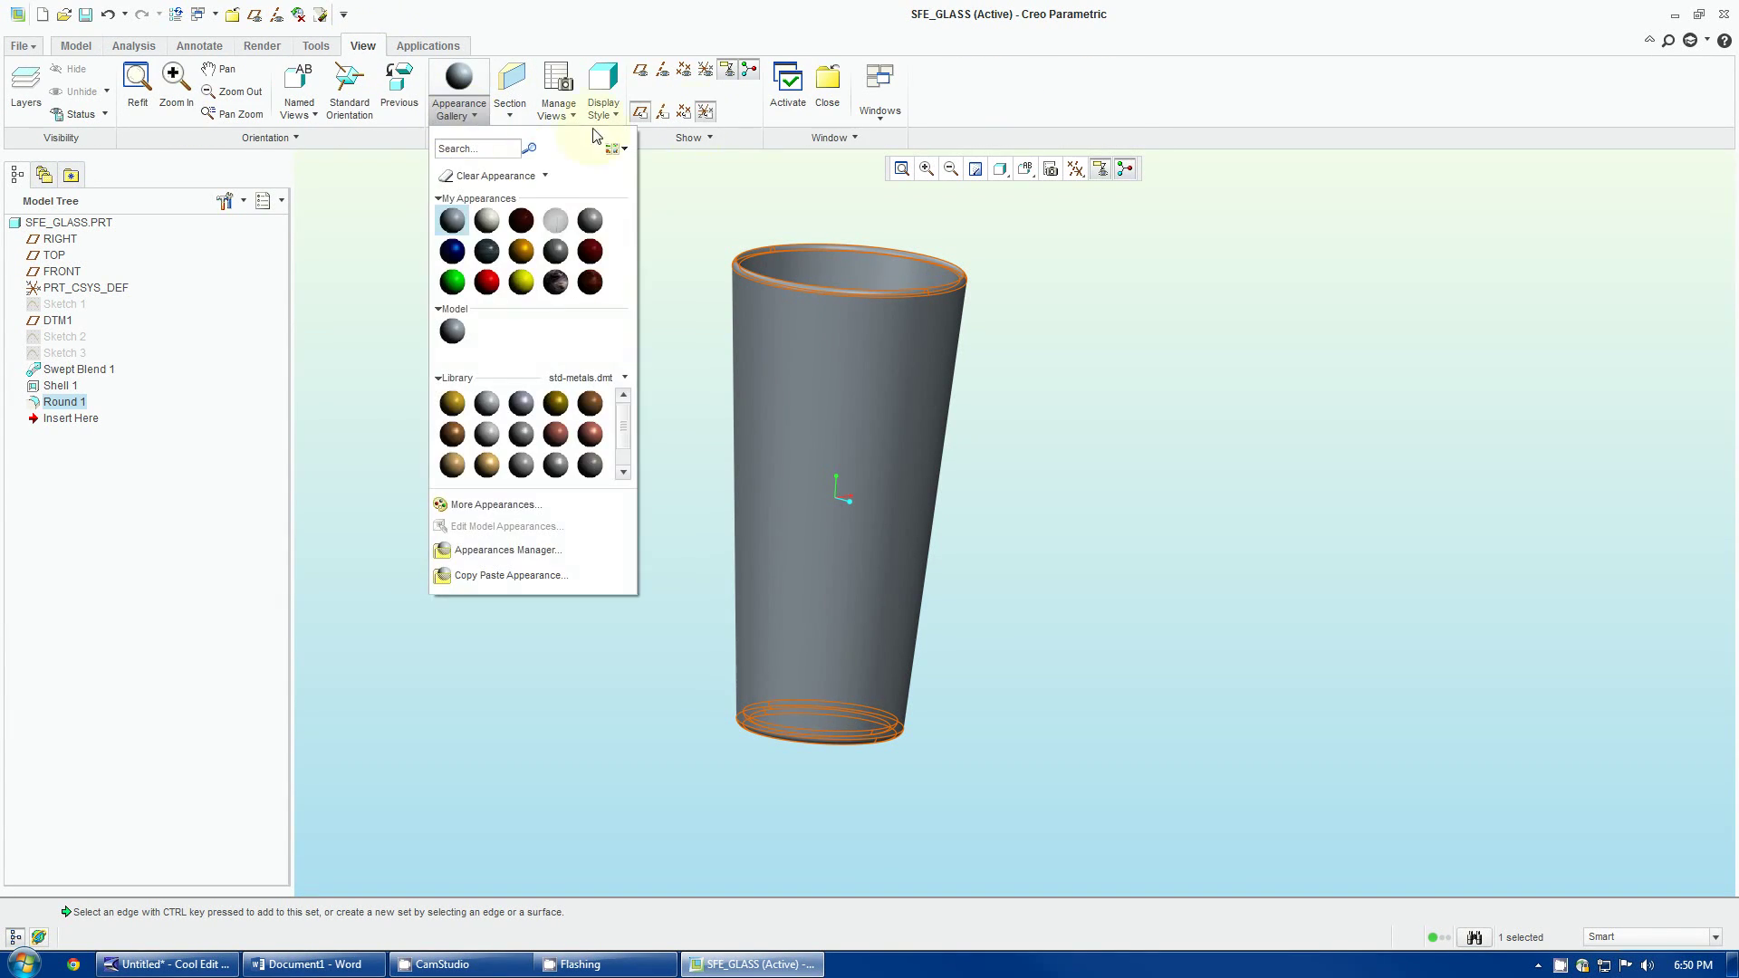
click(562, 224)
click(91, 223)
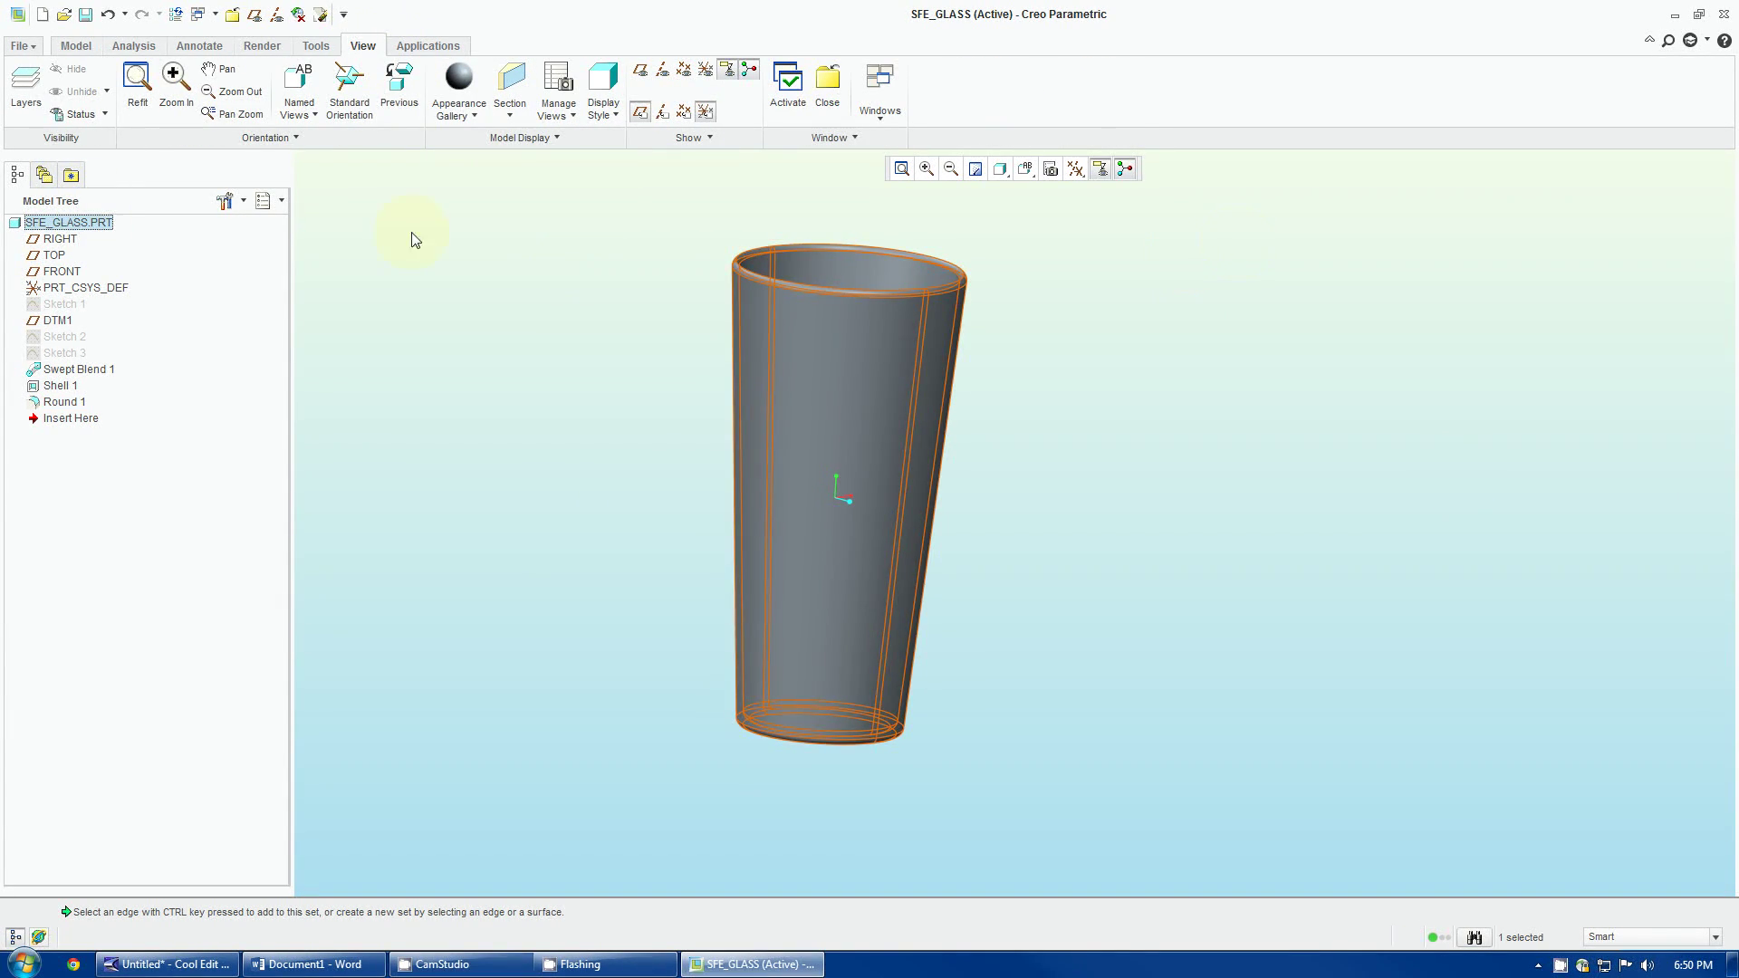
click(460, 78)
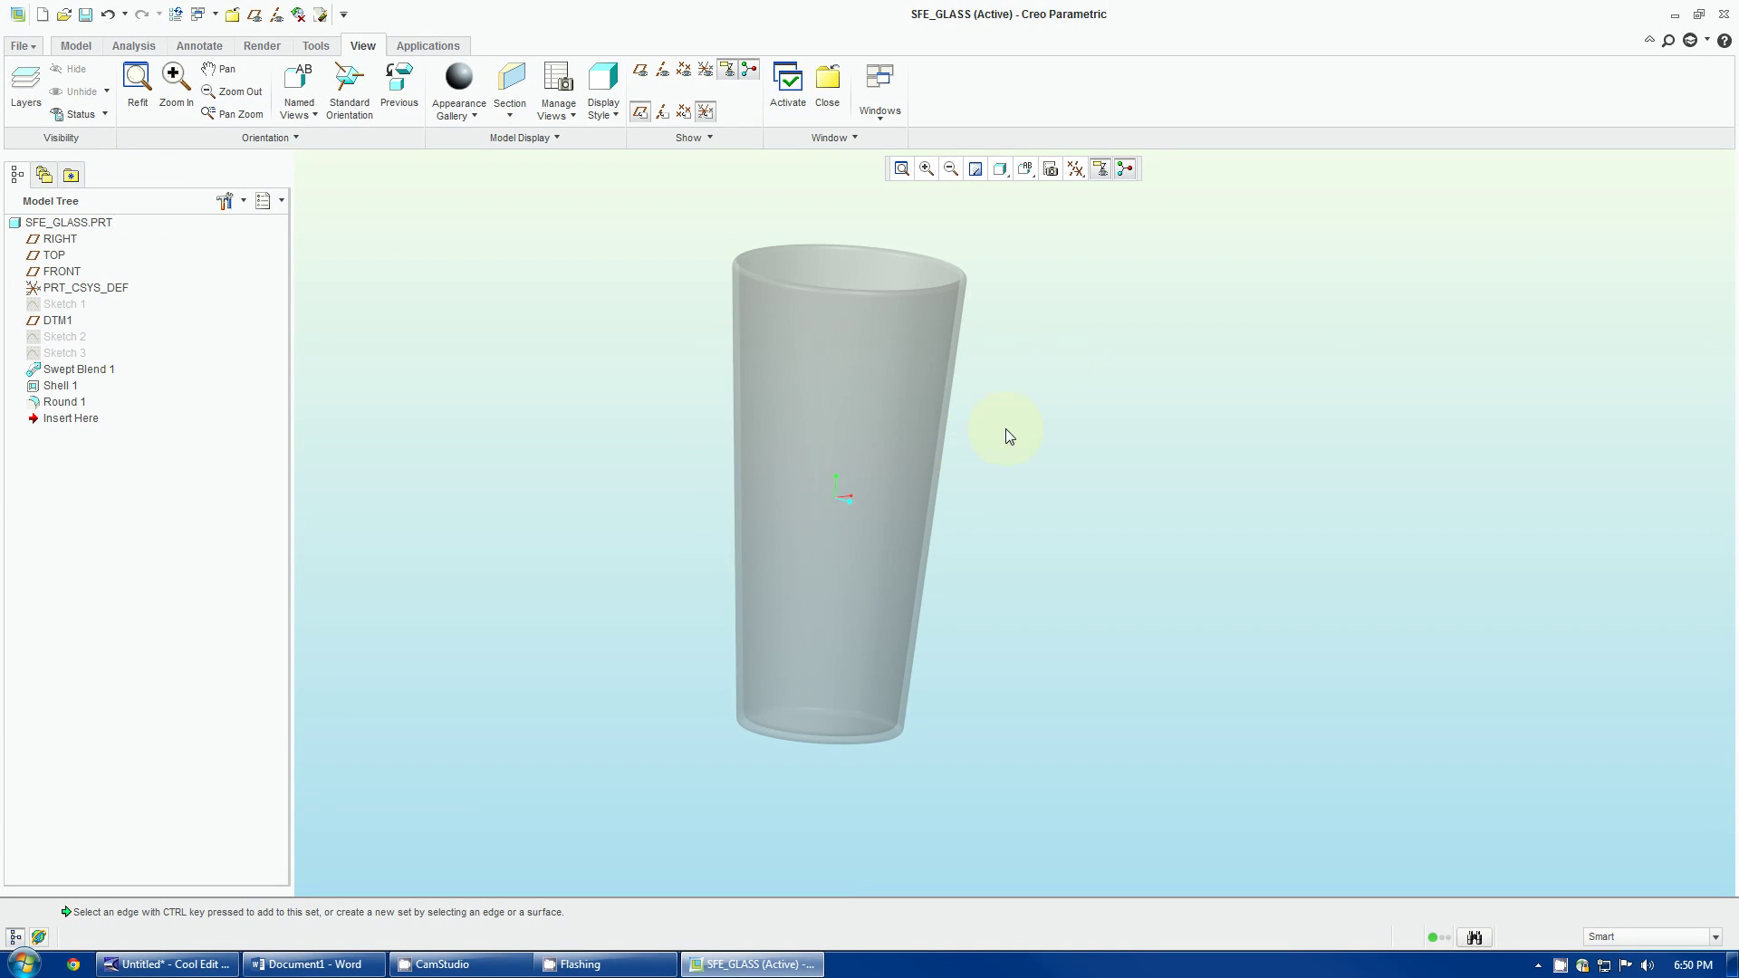
scroll(911, 574, up, 2)
scroll(1064, 372, down, 2)
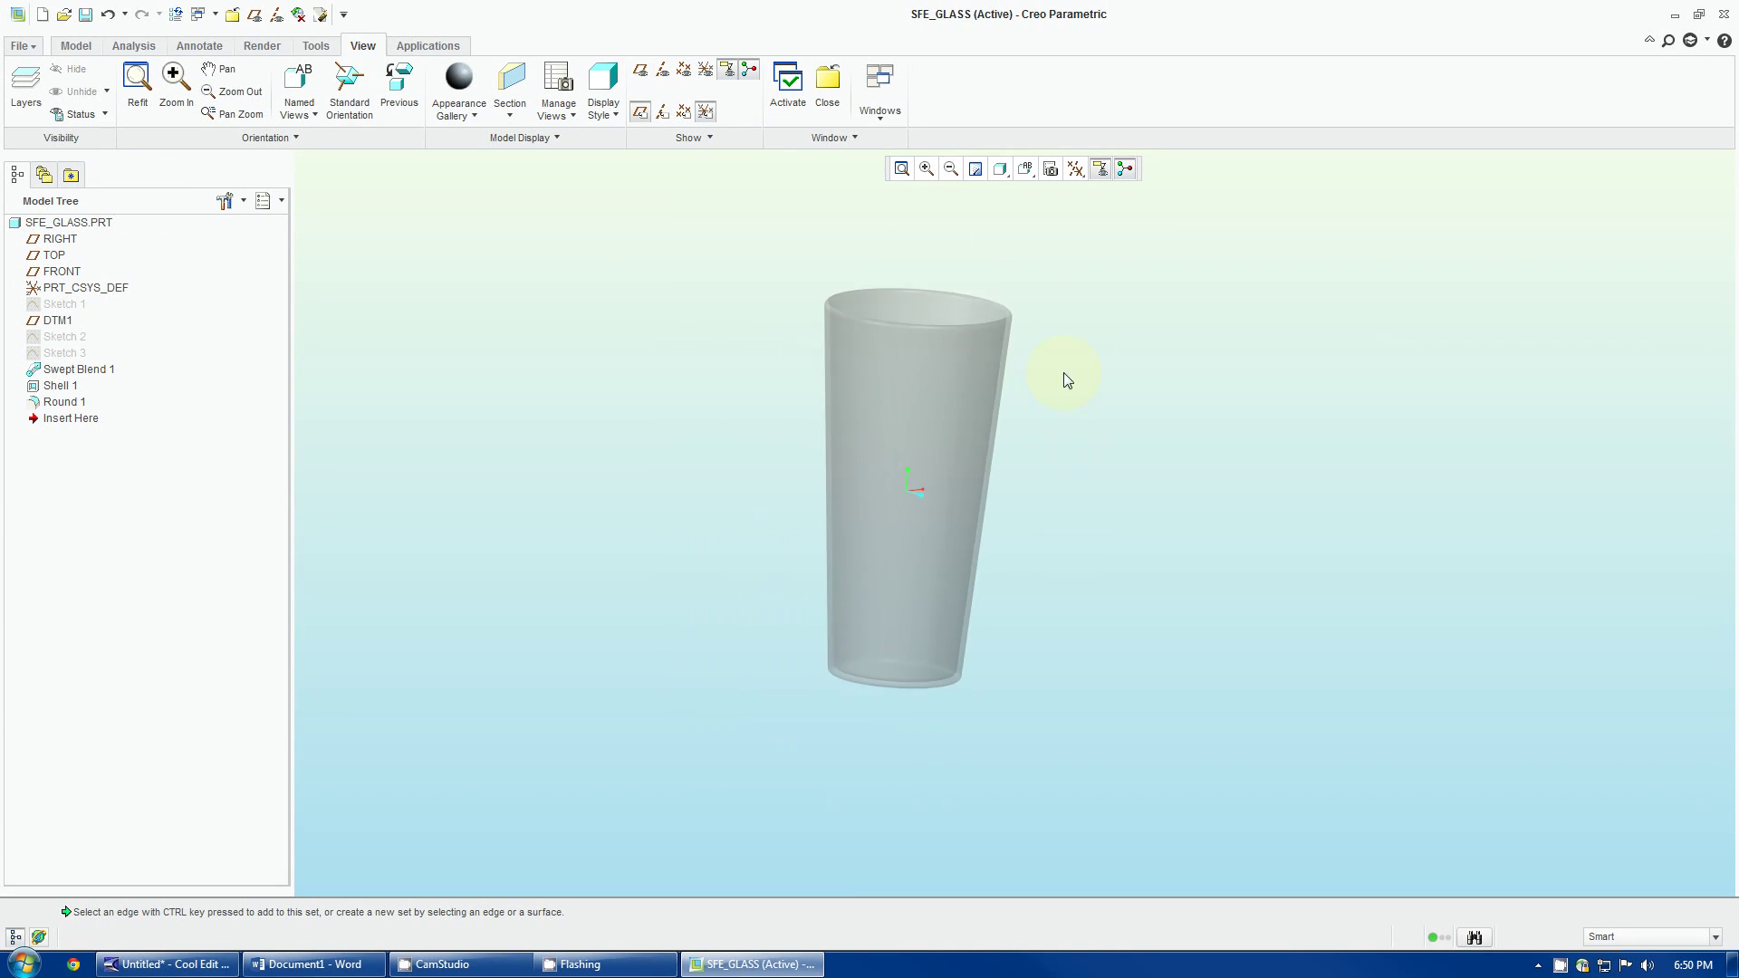
middle_drag(1065, 379, 1041, 531)
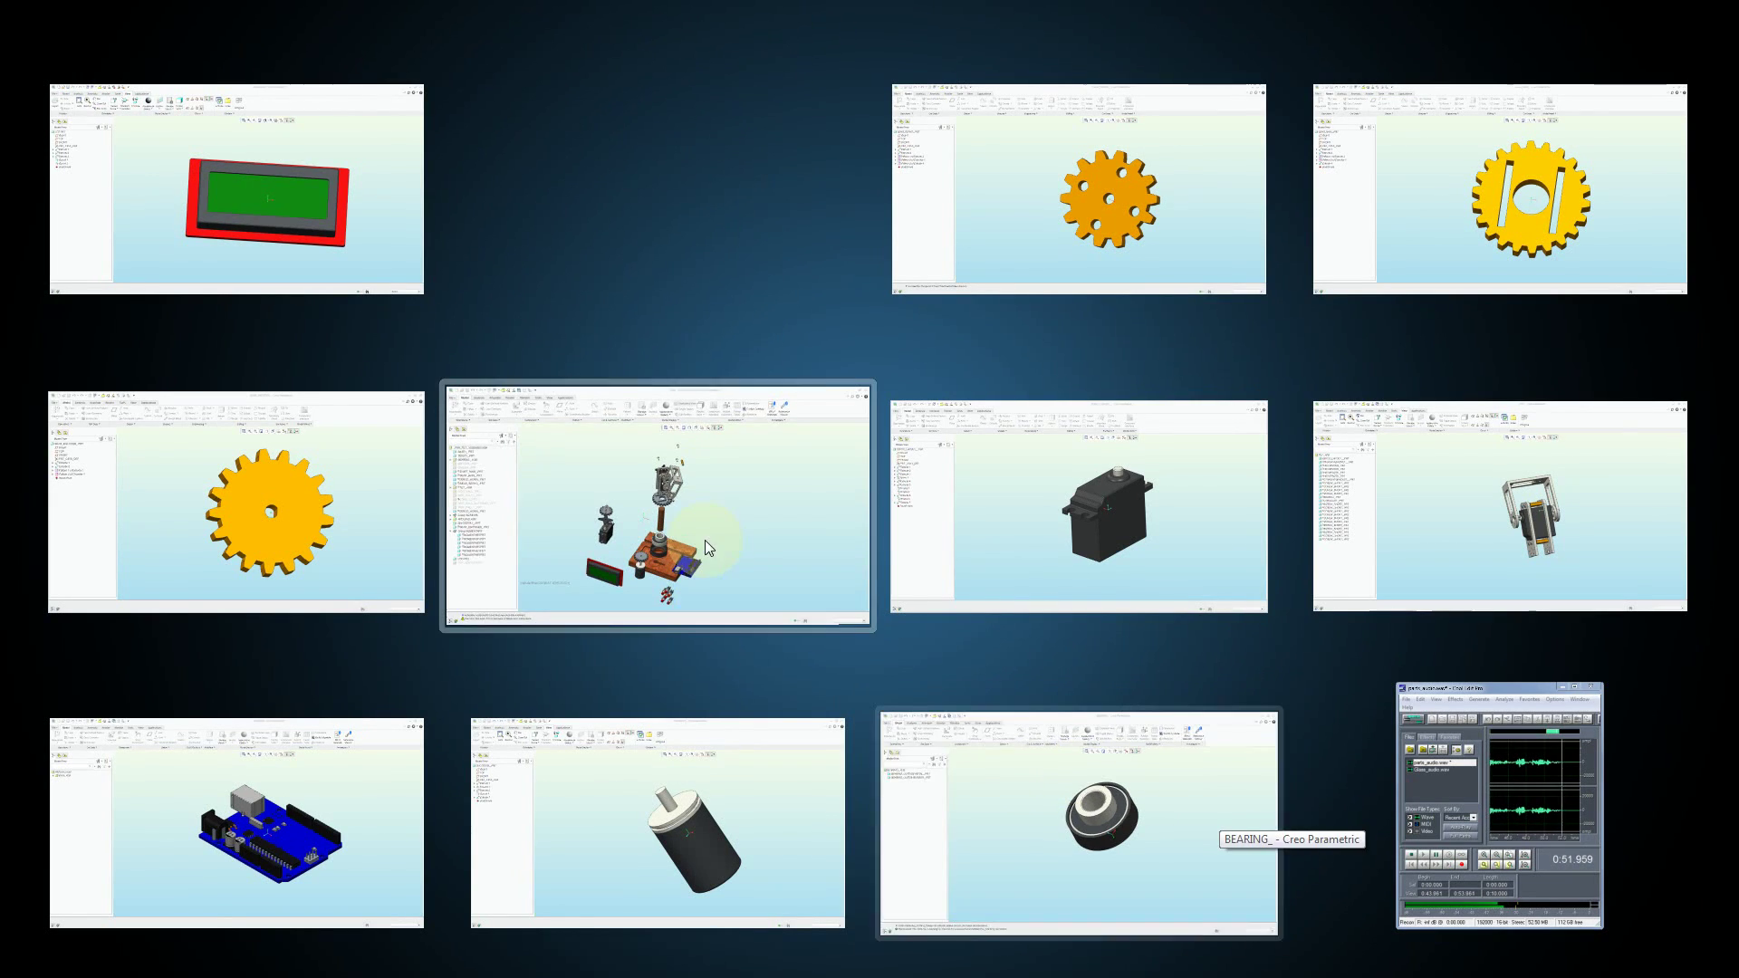
- Switch to the _PAN_TILT_ASSEMBLY Creo window from Flip 3D
click(706, 515)
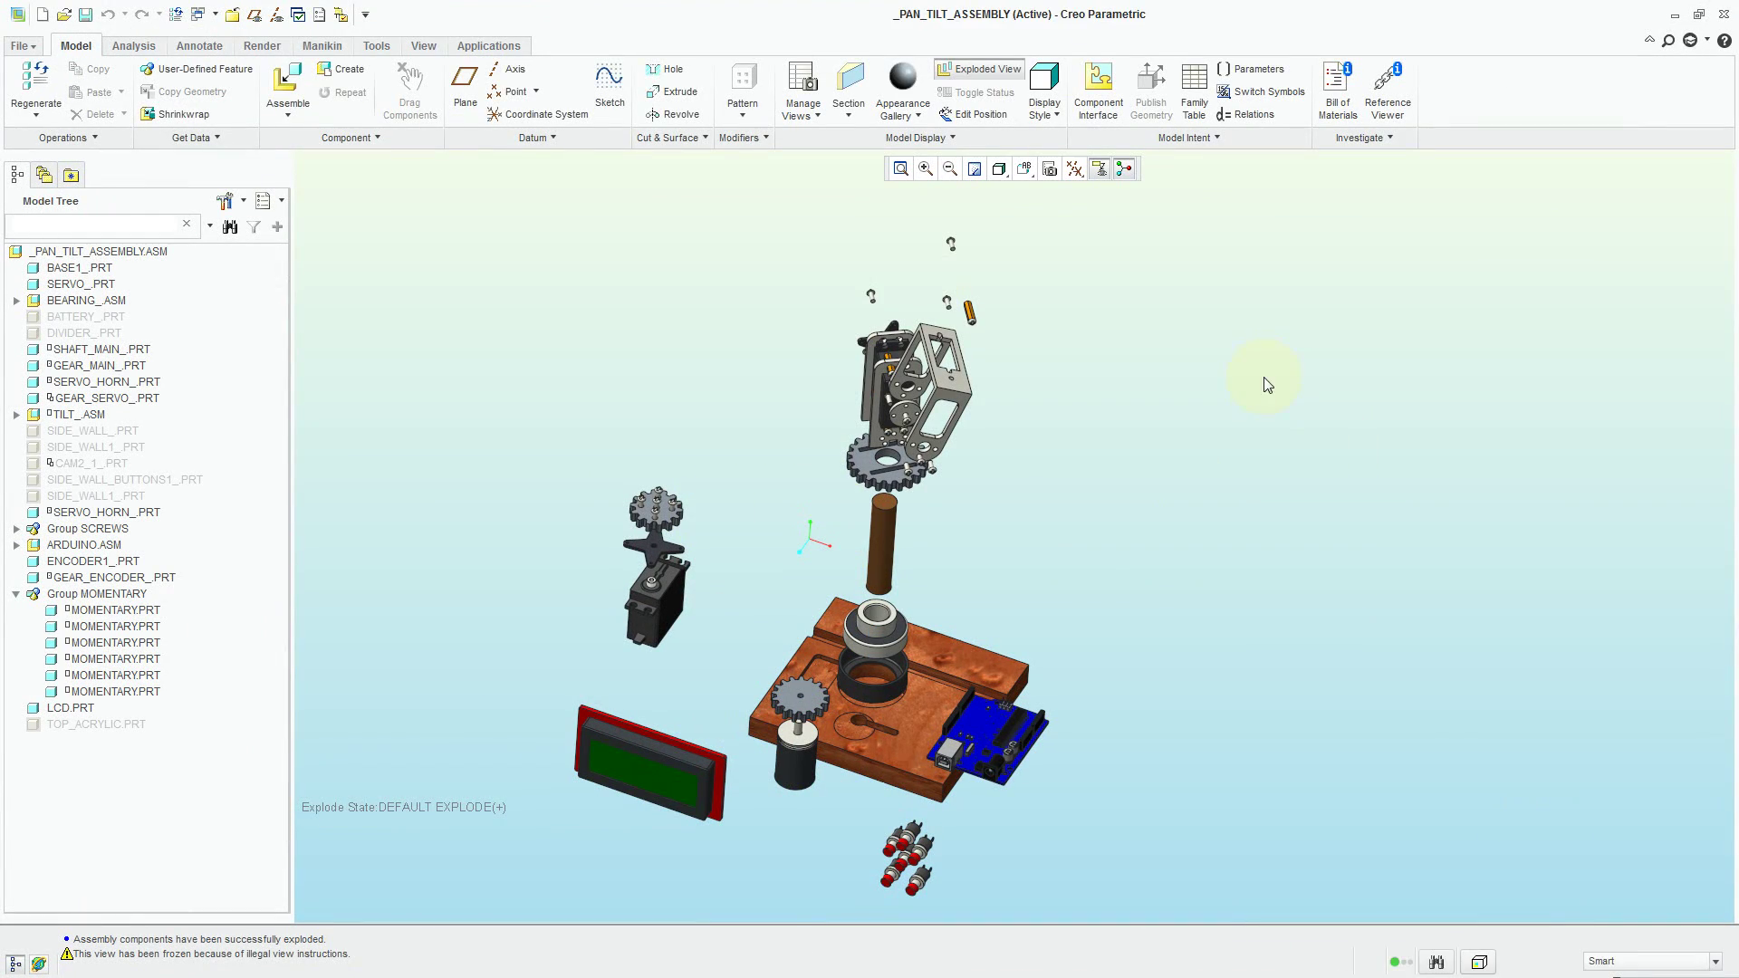
- Collapse the exploded pan-tilt assembly back to its assembled positions
scroll(1266, 377, down, 2)
scroll(938, 673, up, 2)
scroll(1045, 593, up, 2)
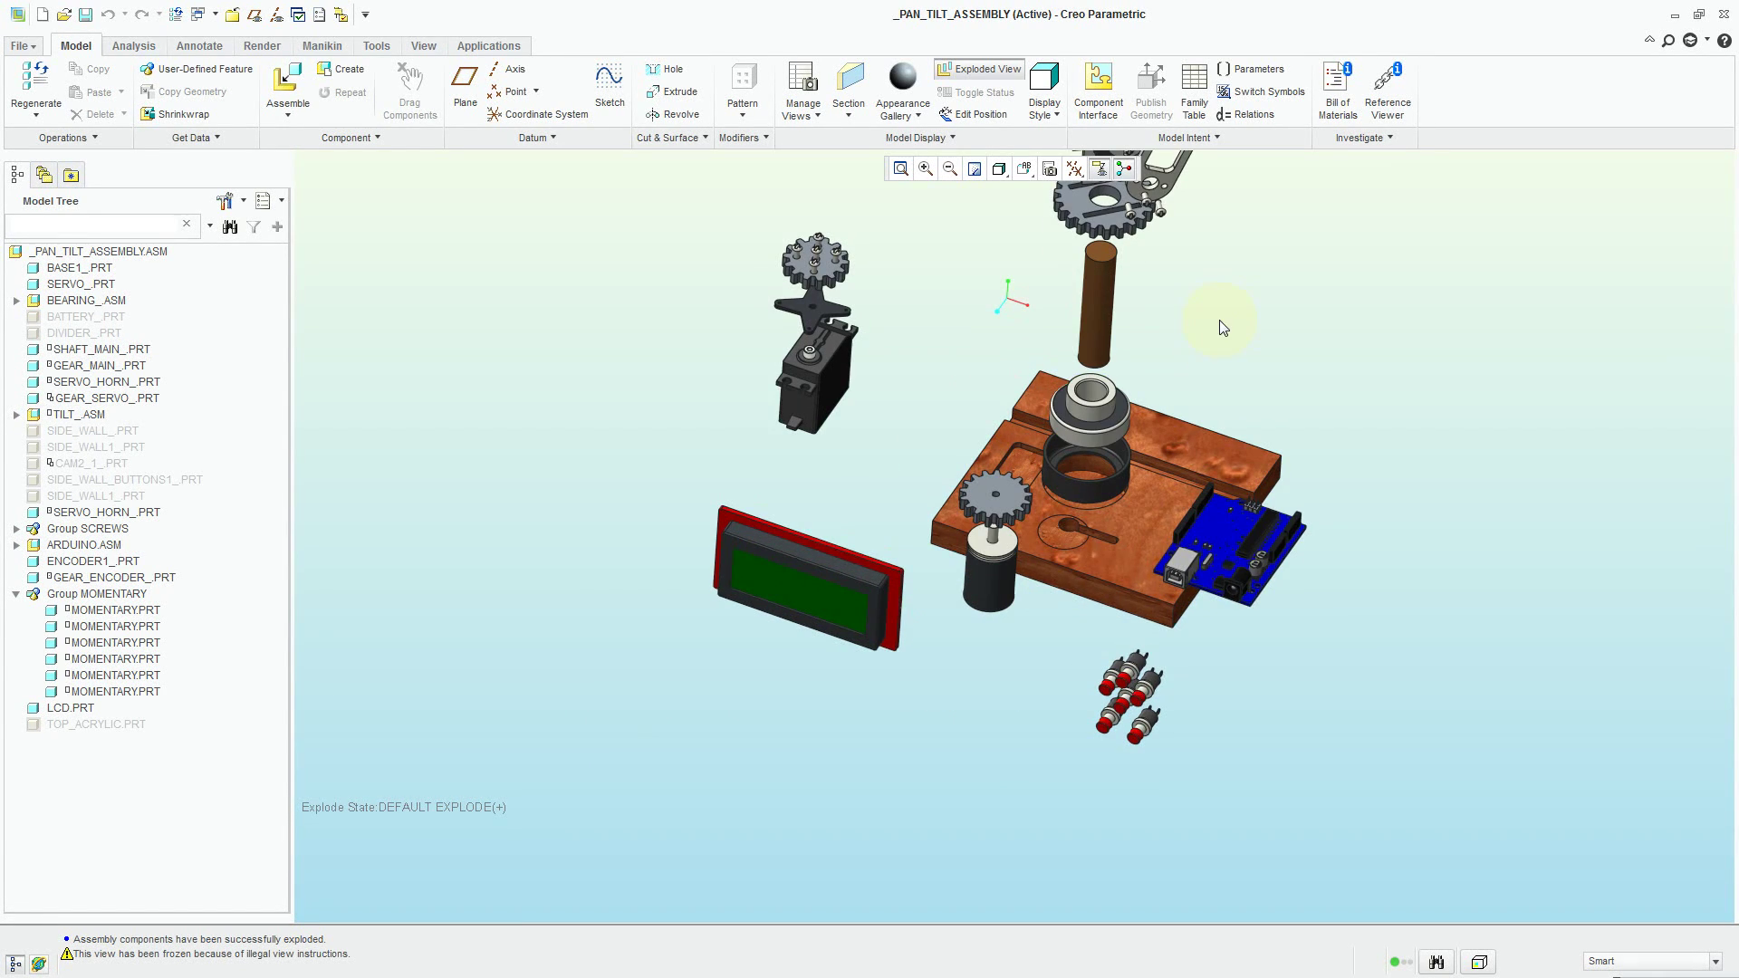
scroll(1221, 353, up, 2)
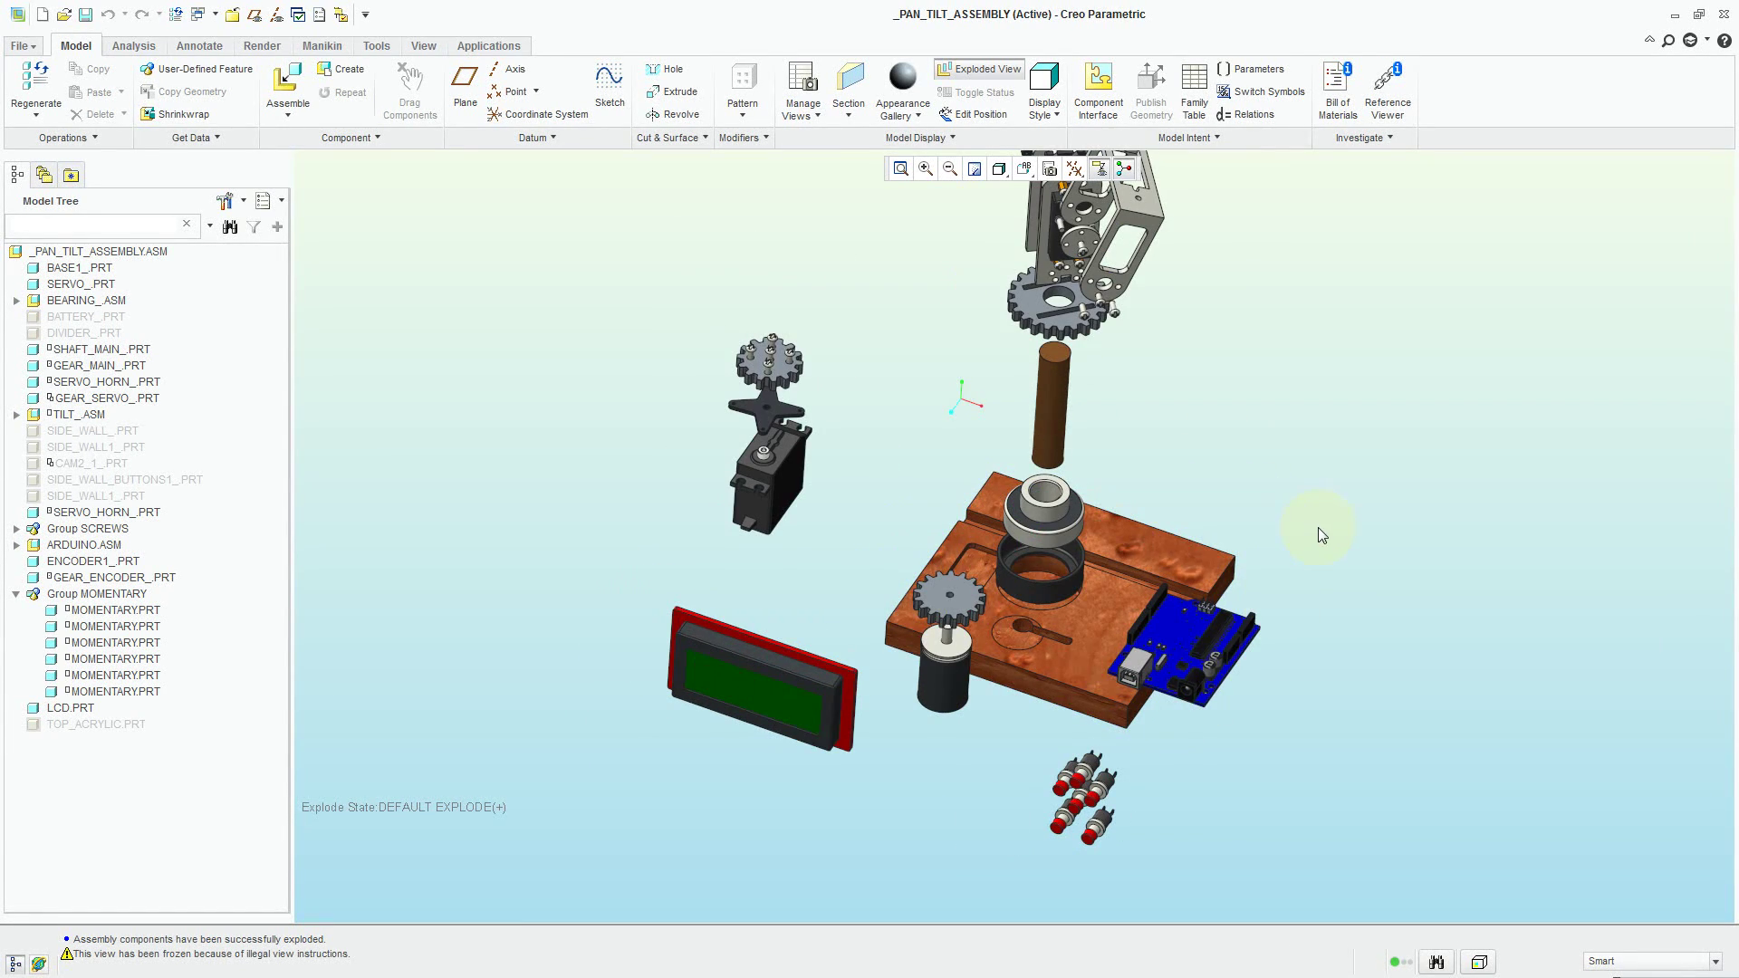
middle_drag(1311, 504, 1288, 568)
scroll(1242, 750, down, 2)
scroll(1338, 631, up, 2)
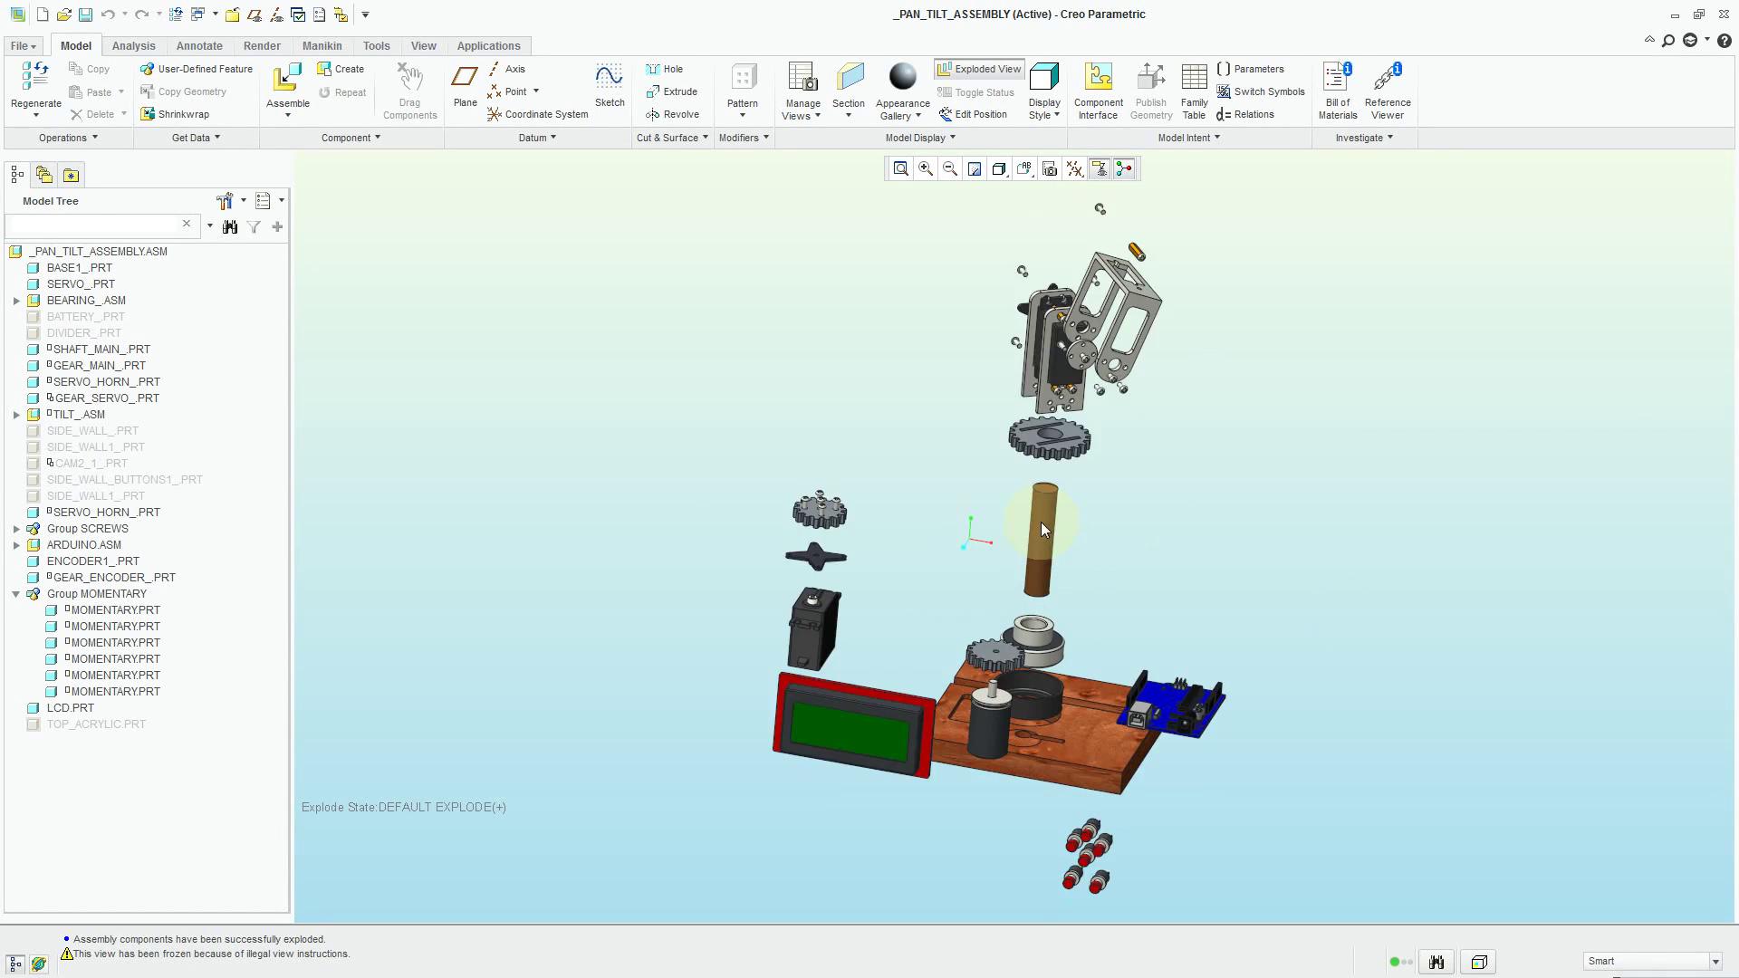
scroll(1339, 631, down, 1)
click(993, 70)
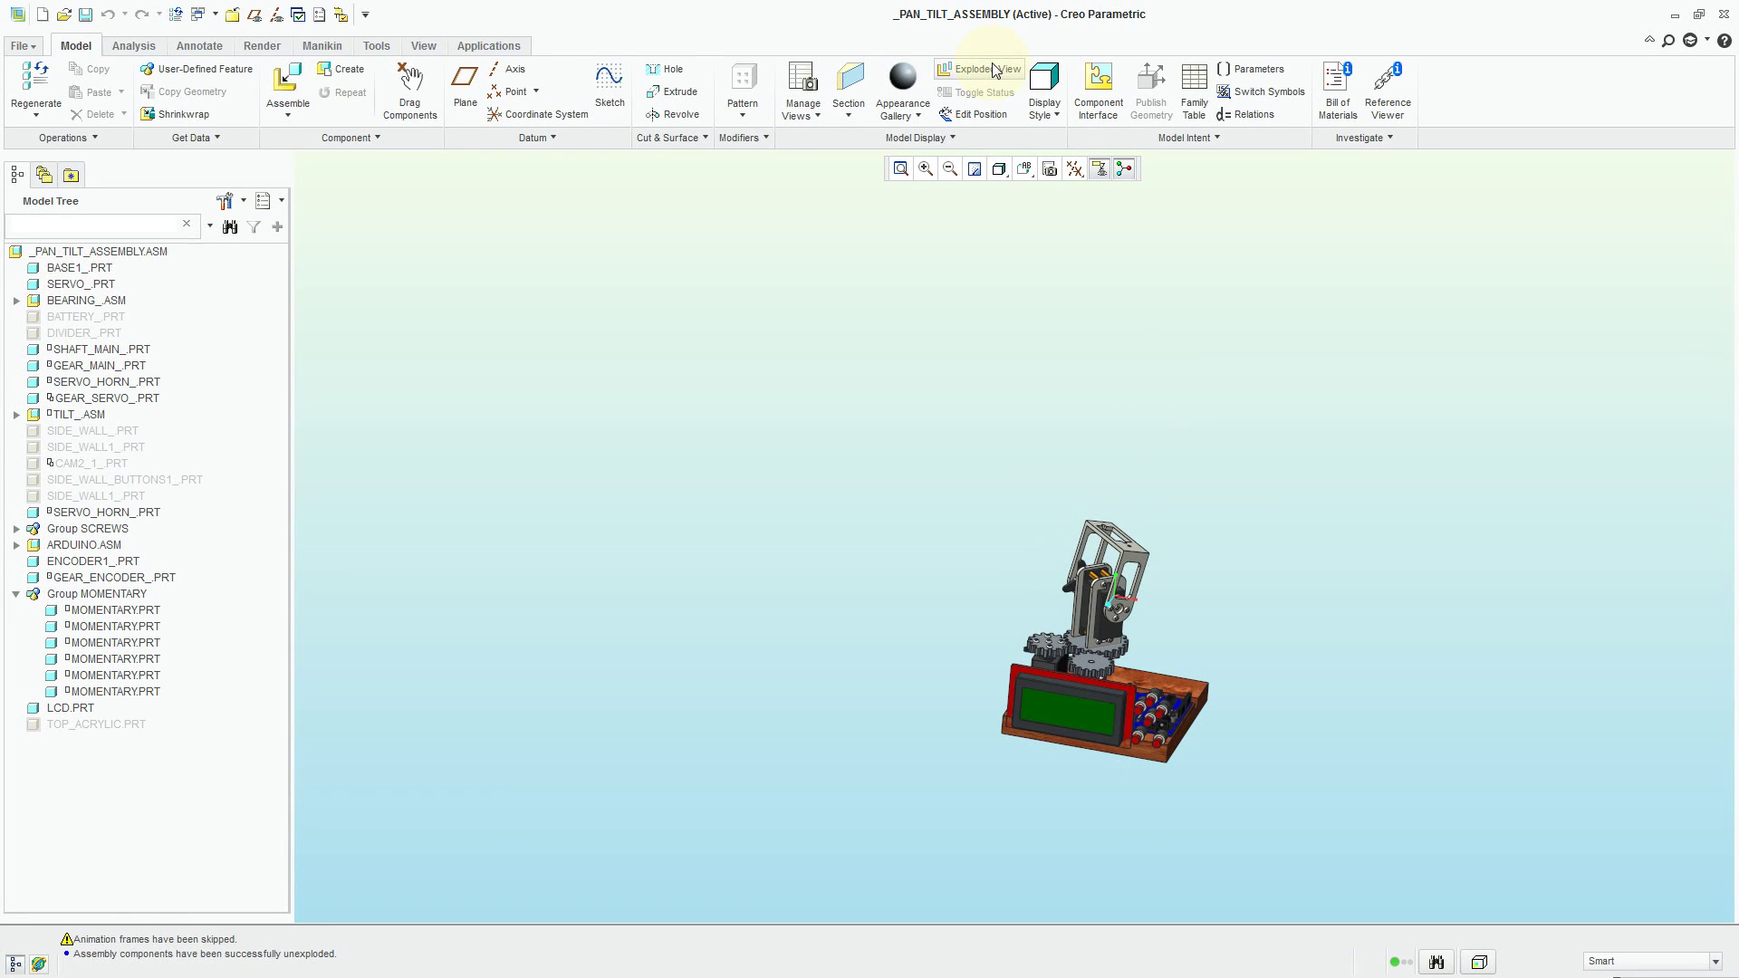
- Explode the assembly again, select and deselect the base part, then collapse it
scroll(1219, 633, up, 5)
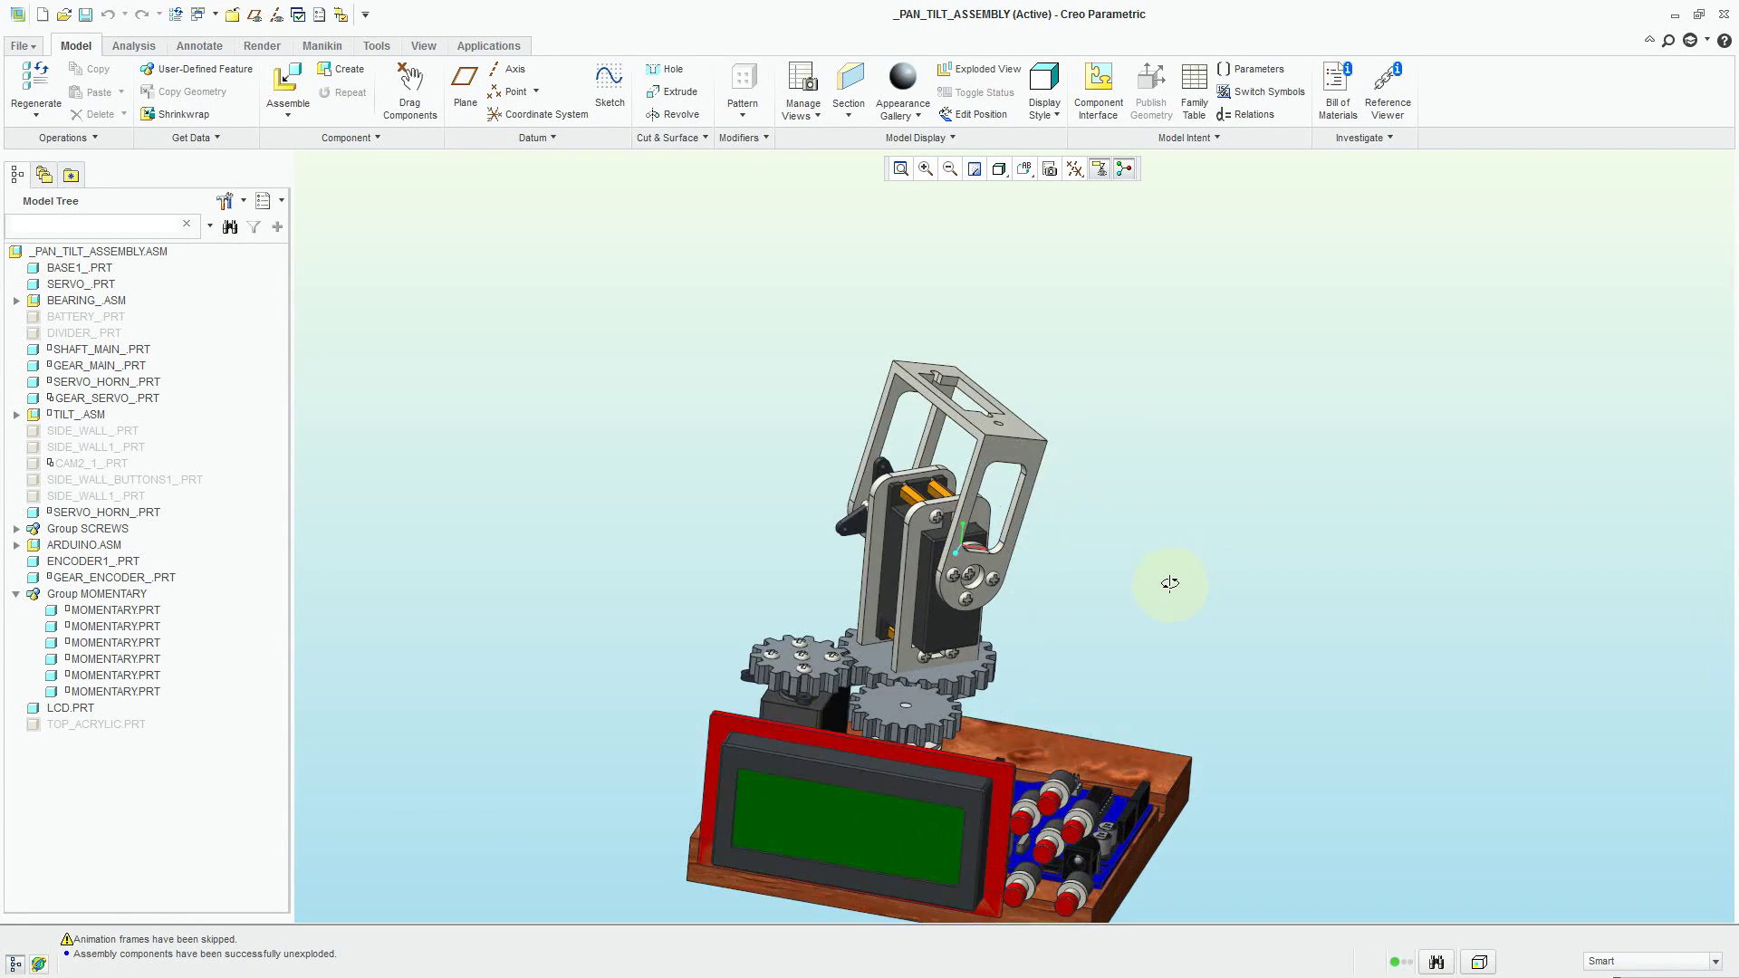
mouse_move(1163, 597)
middle_down()
mouse_move(1165, 666)
mouse_move(1176, 602)
middle_up()
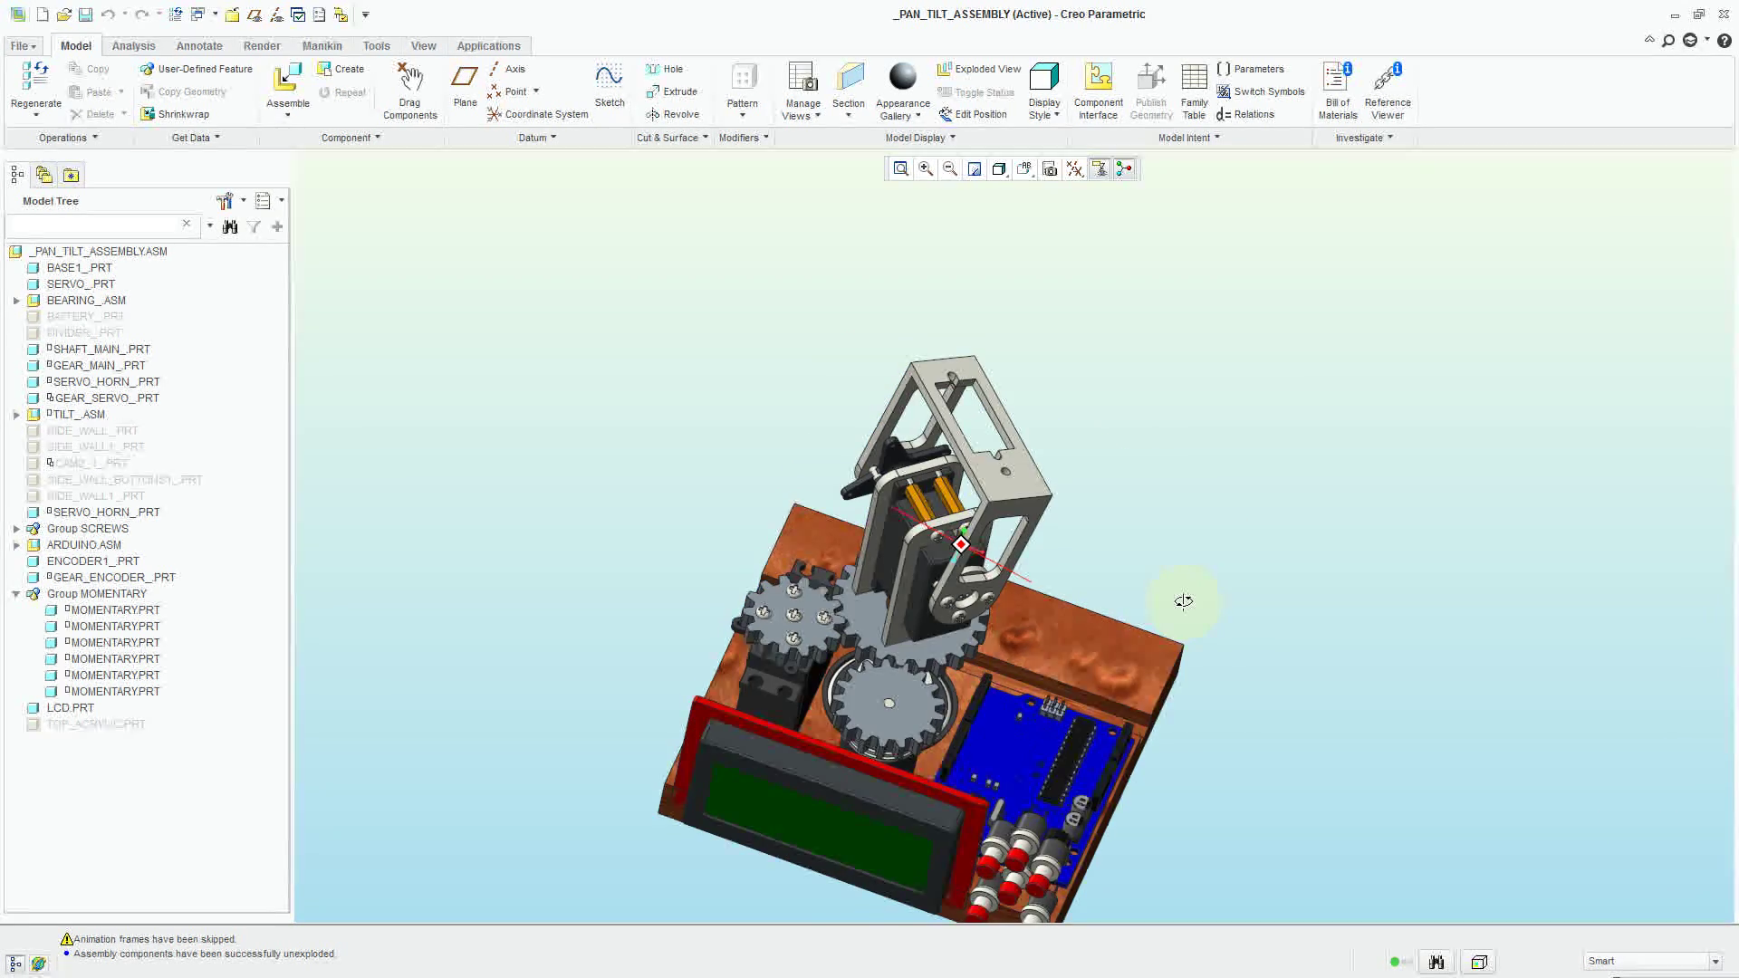
click(1008, 76)
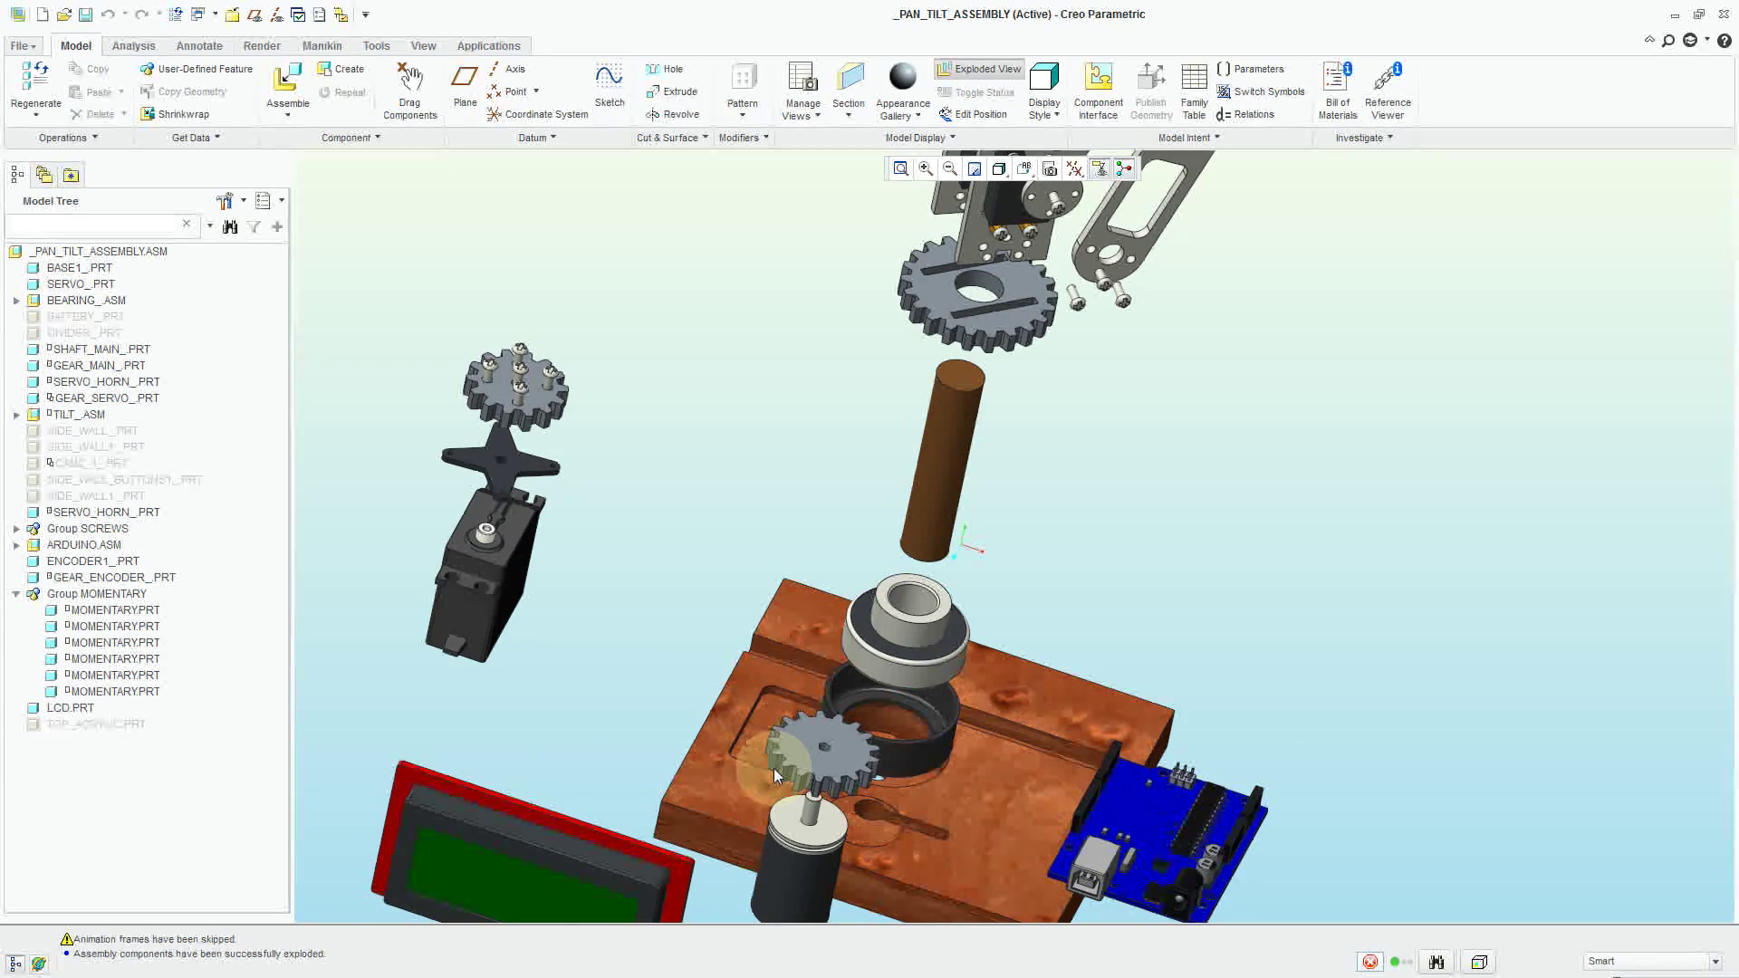
click(781, 688)
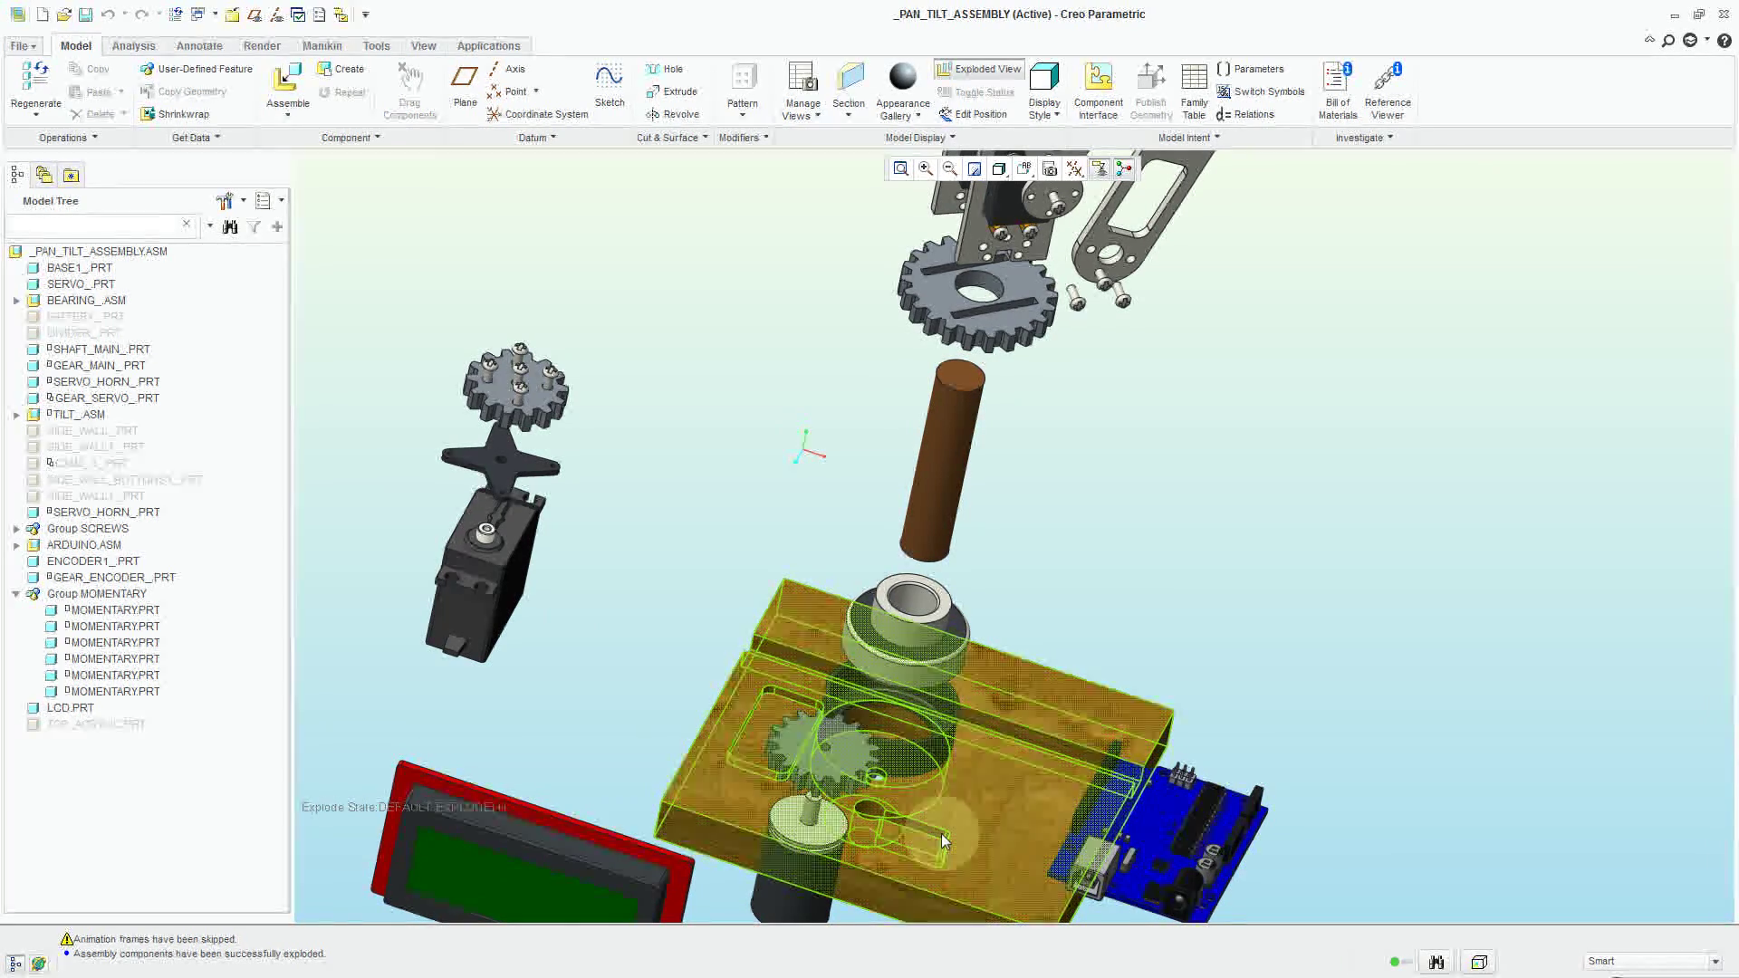
click(1259, 545)
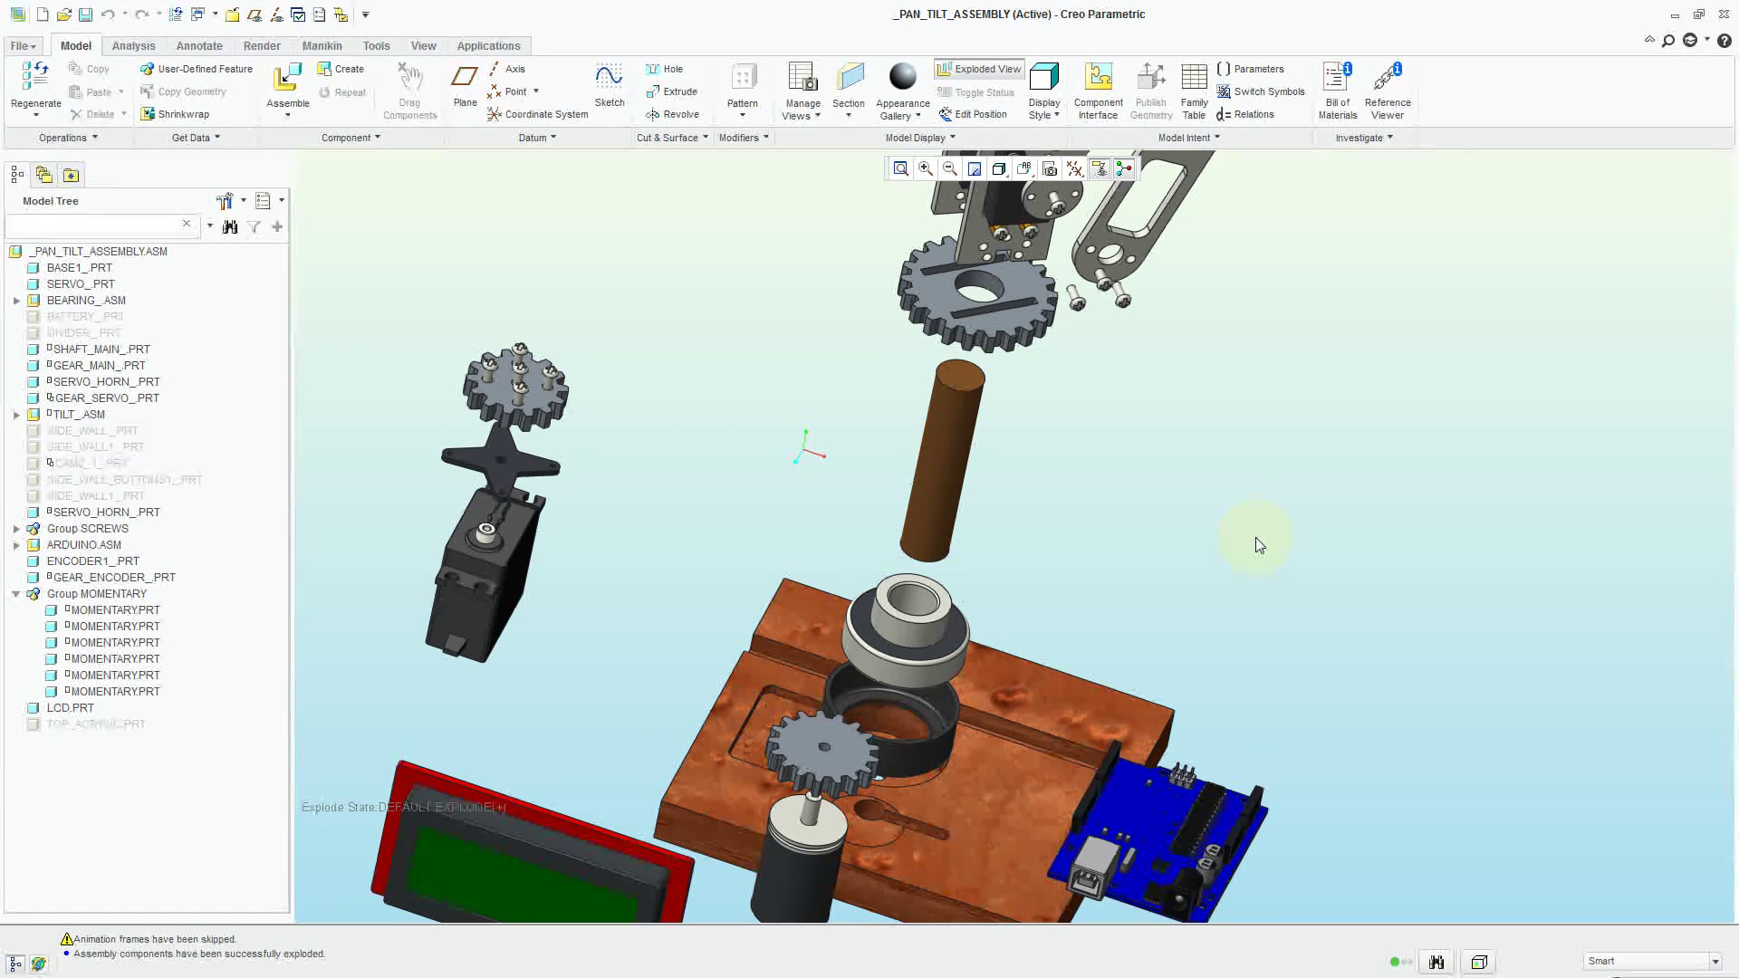
click(997, 69)
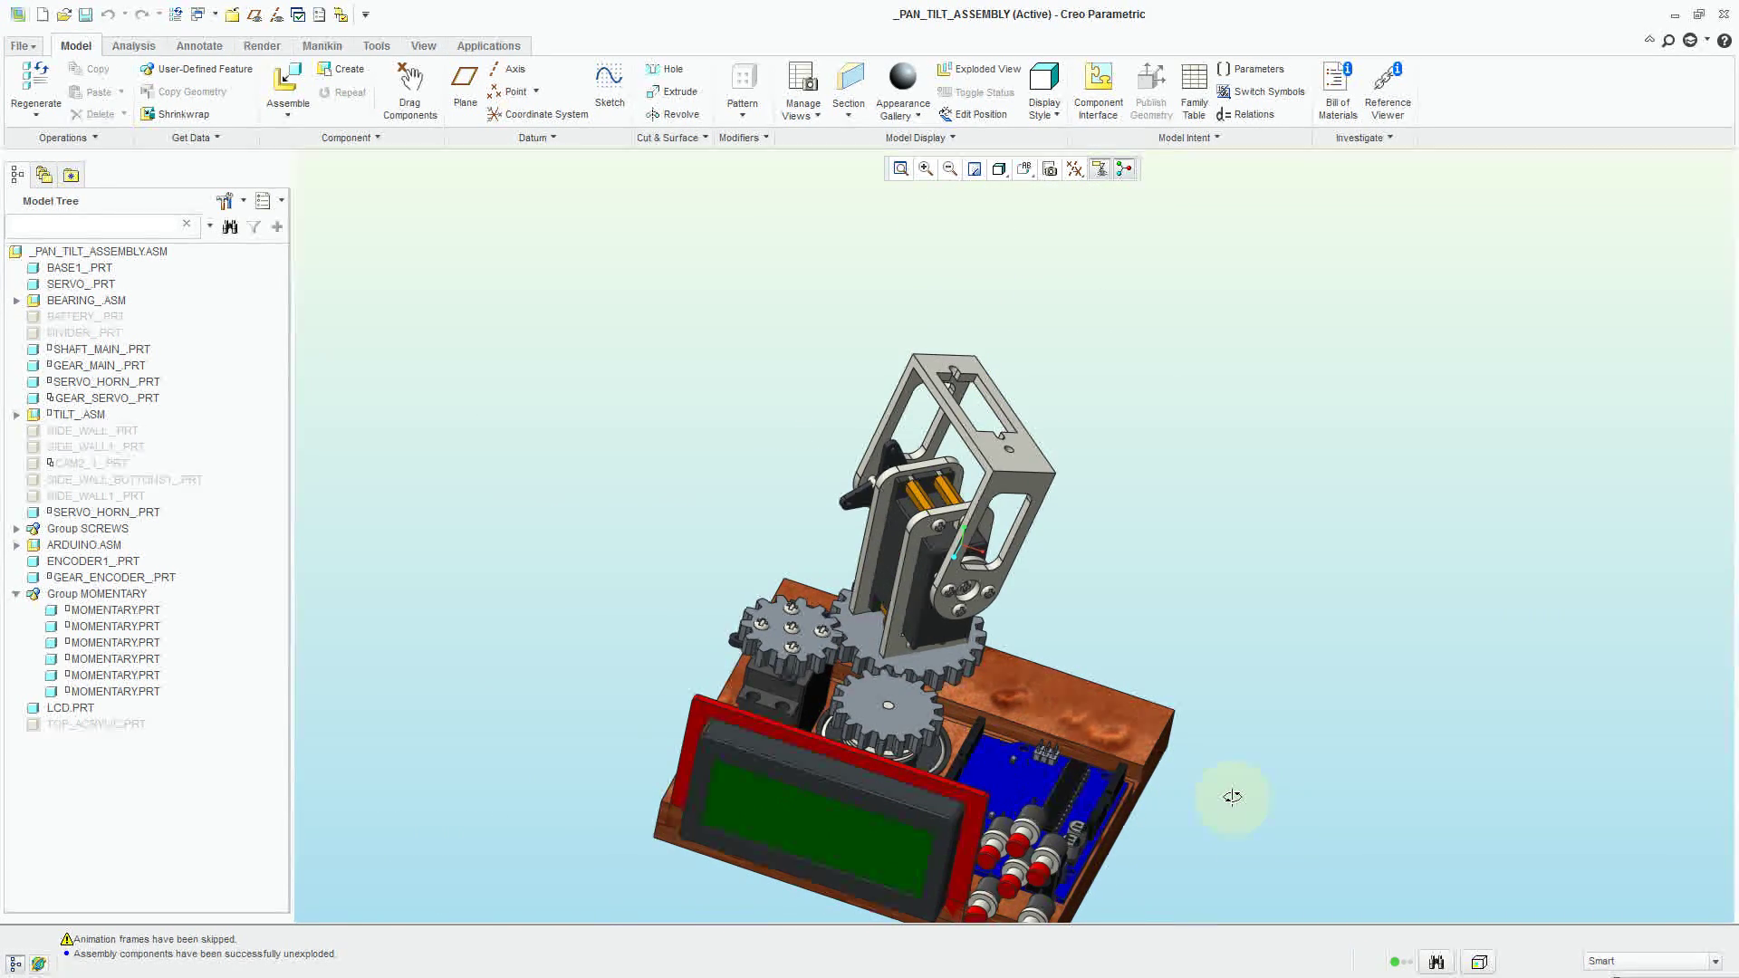
- Show the reassembled pan-tilt assembly in Shading display style, orbited to an upright view
mouse_move(1232, 797)
middle_down()
mouse_move(1210, 793)
mouse_move(1191, 856)
middle_up()
click(999, 168)
click(1042, 236)
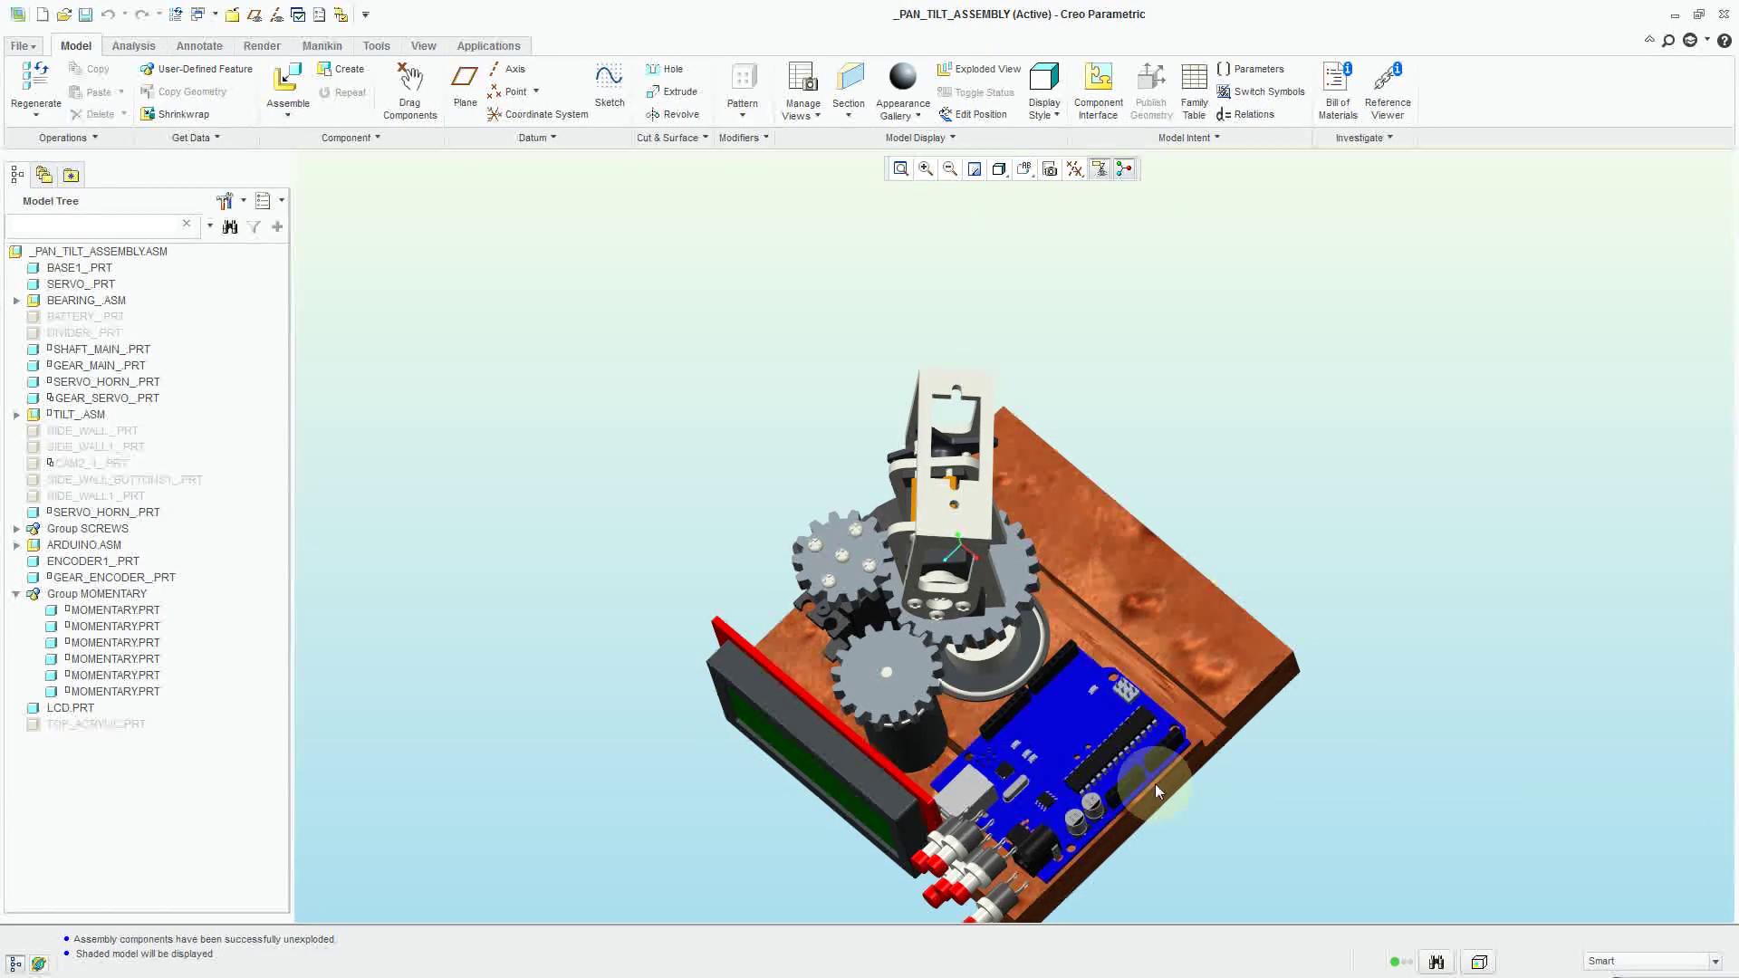
mouse_move(1192, 846)
middle_down()
mouse_move(1262, 807)
mouse_move(1227, 846)
mouse_move(1025, 706)
mouse_move(1022, 734)
middle_up()
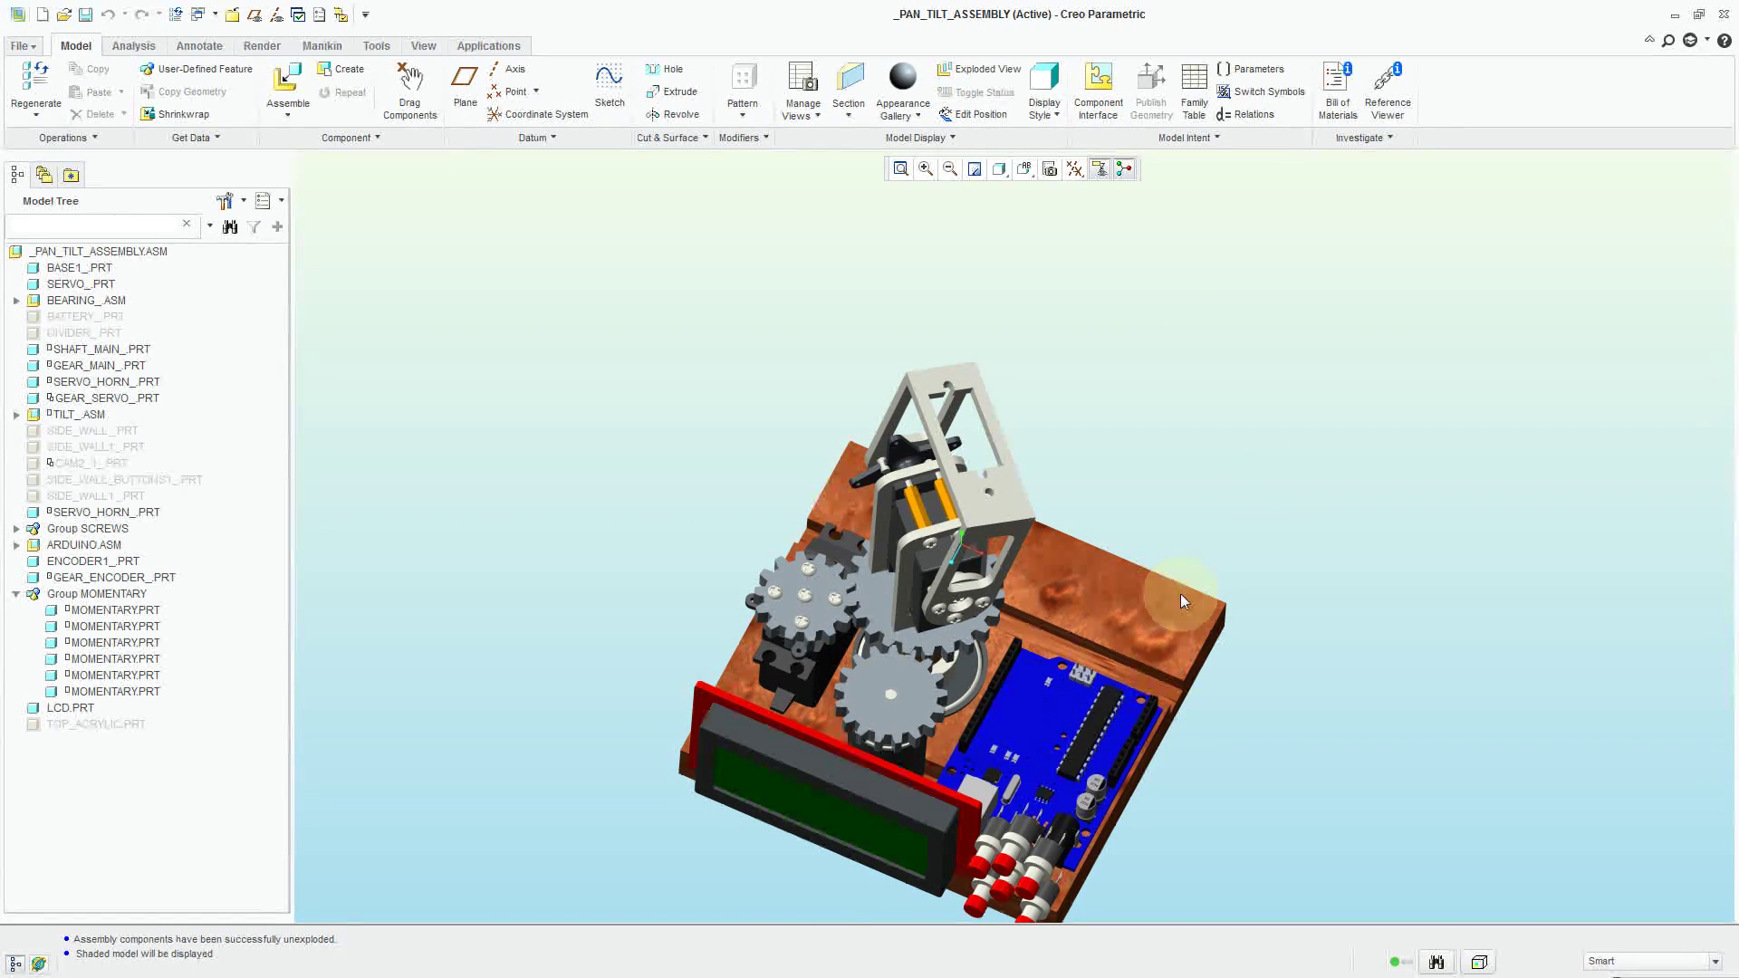
- Open a Model Tree component in its own window, then switch back to the pan-tilt assembly window
right_click(82, 275)
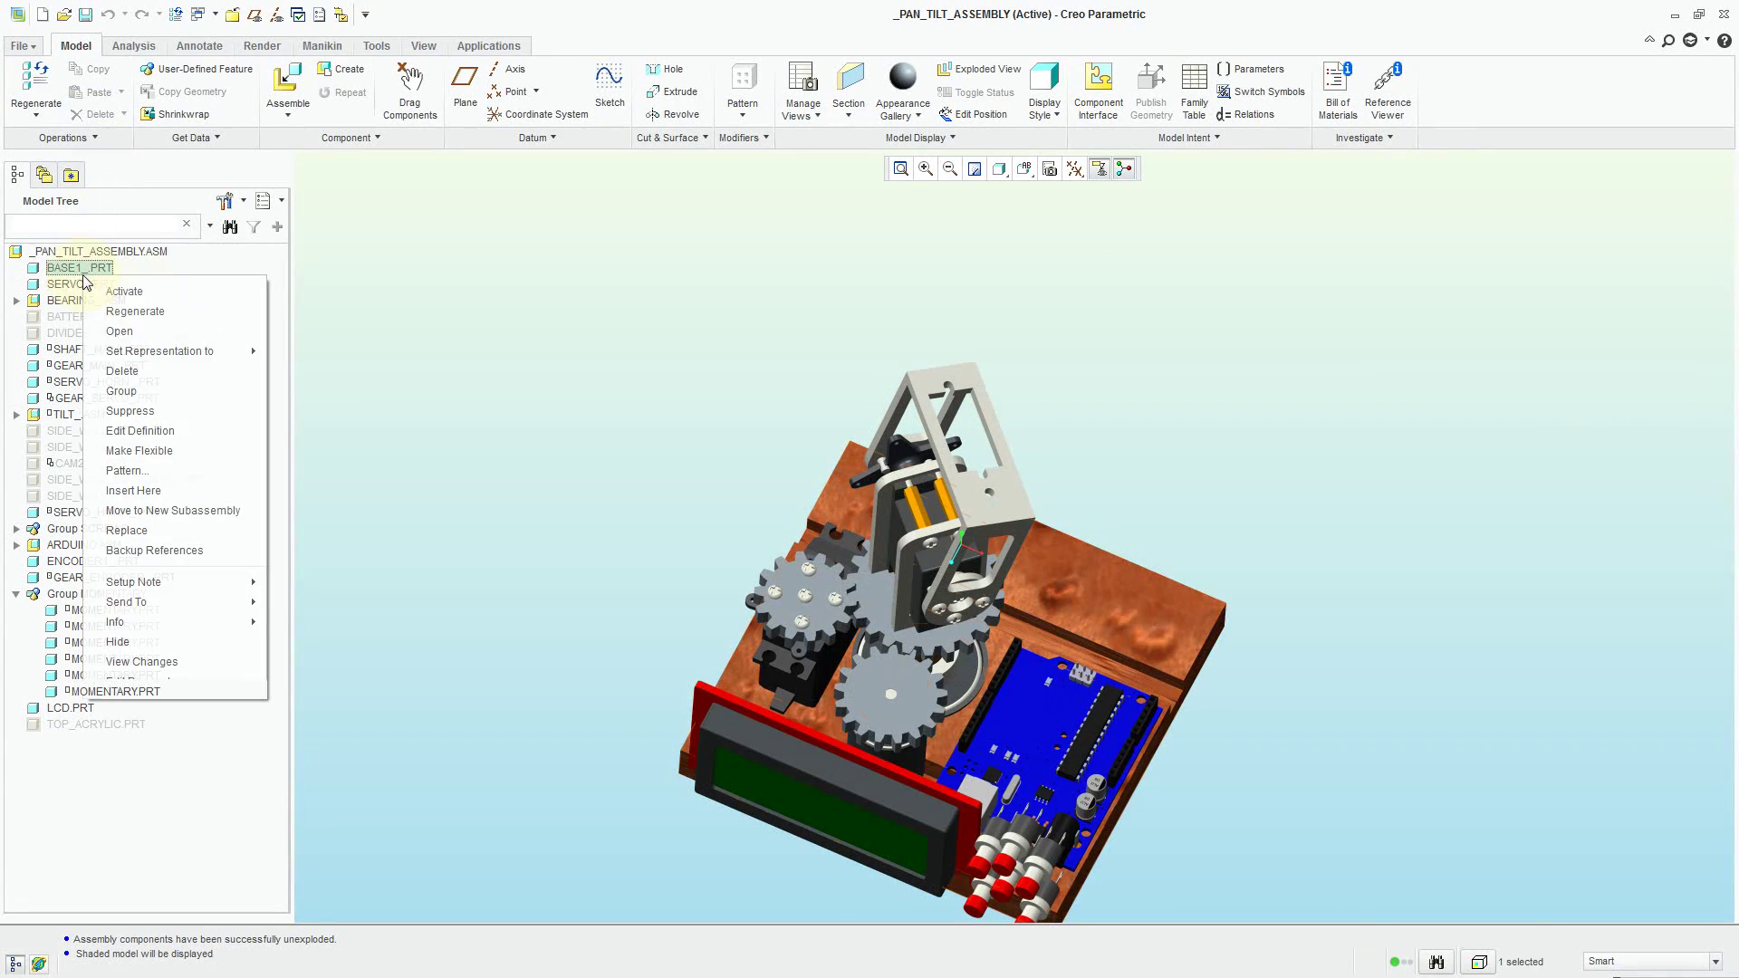
click(187, 331)
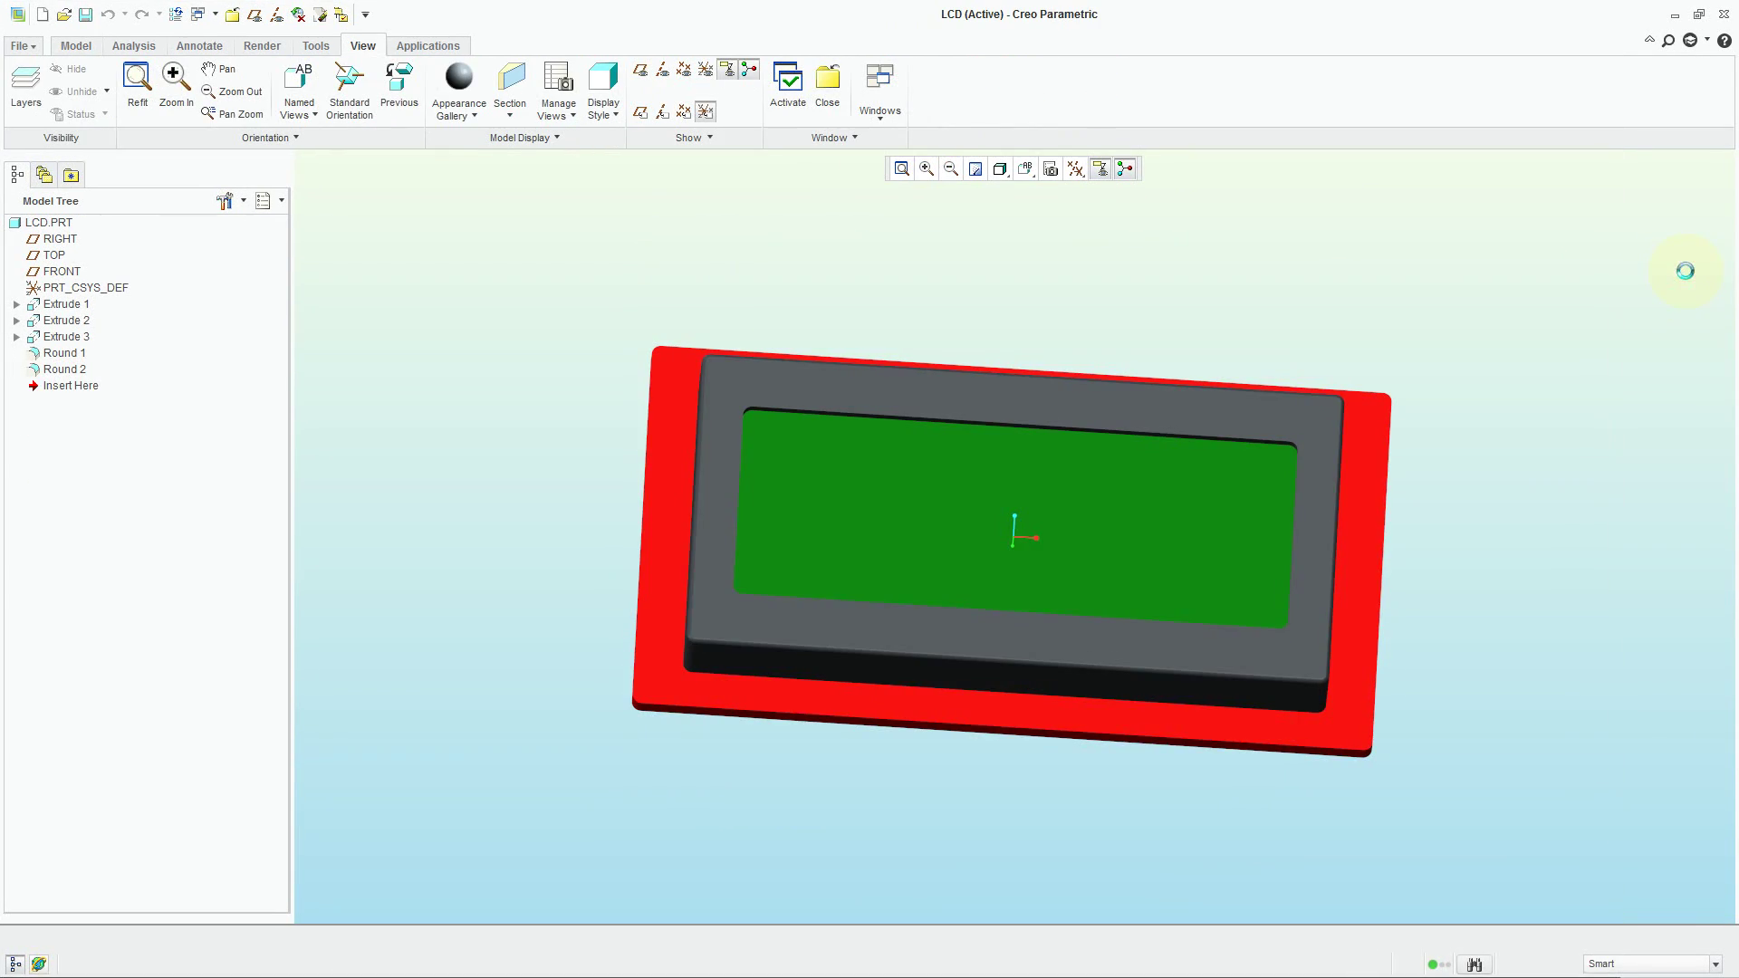
key(super+Tab)
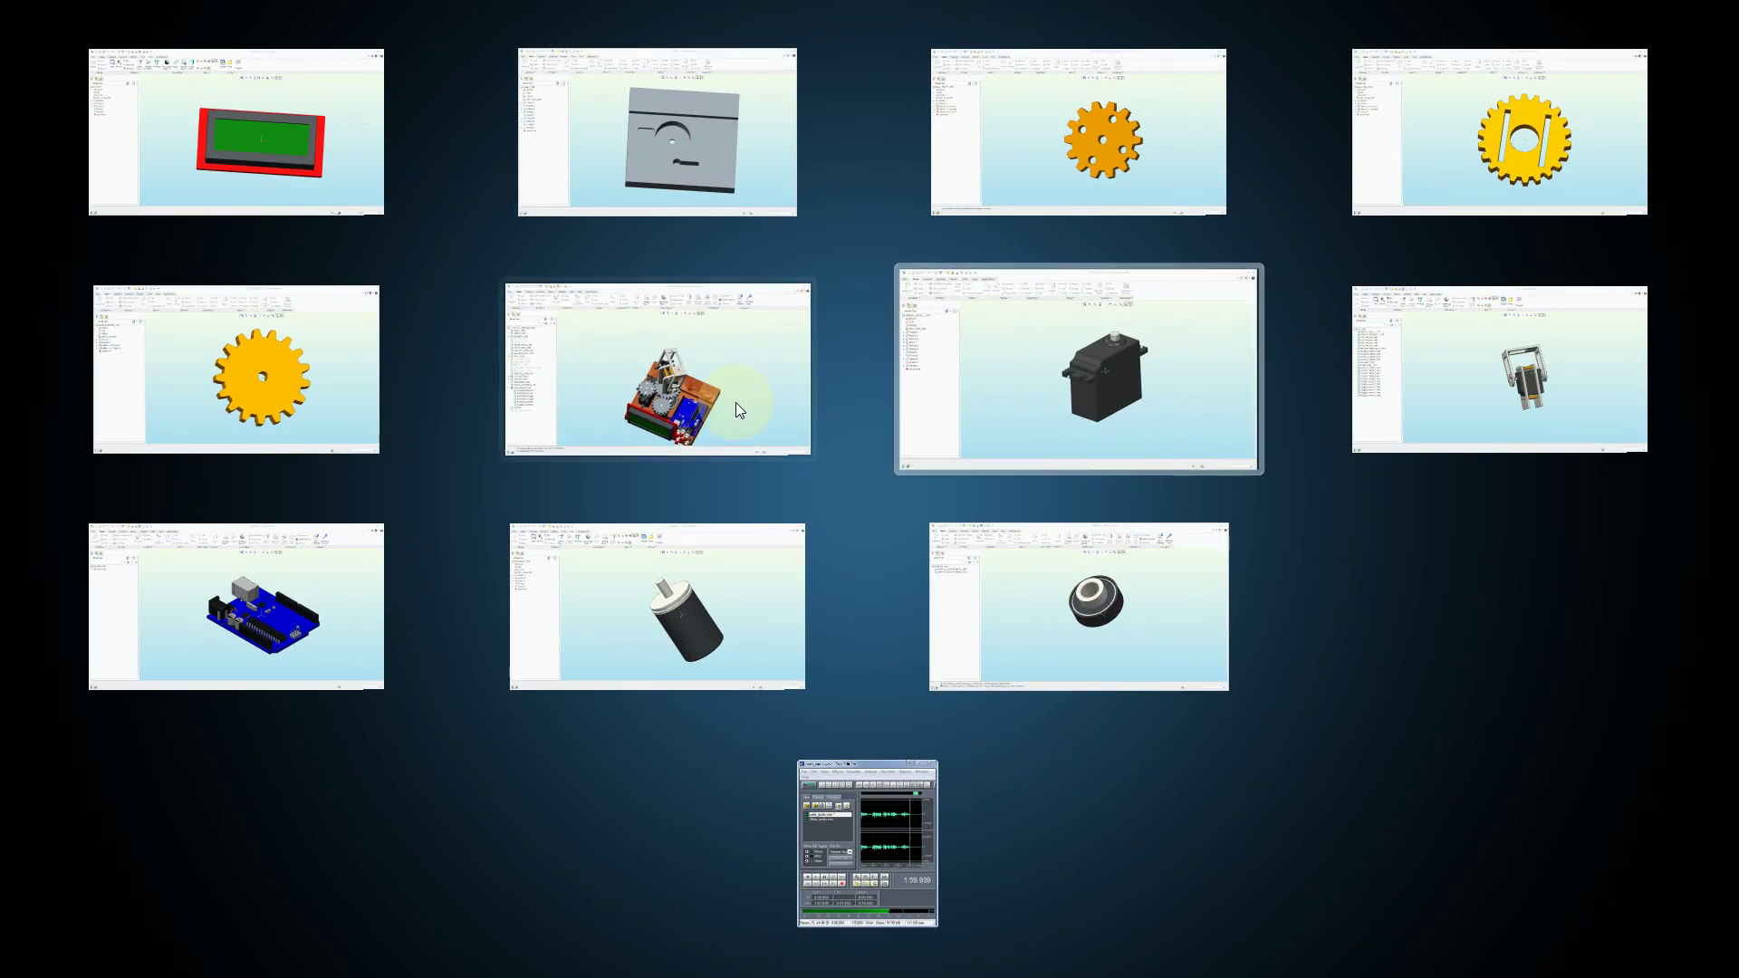
click(735, 402)
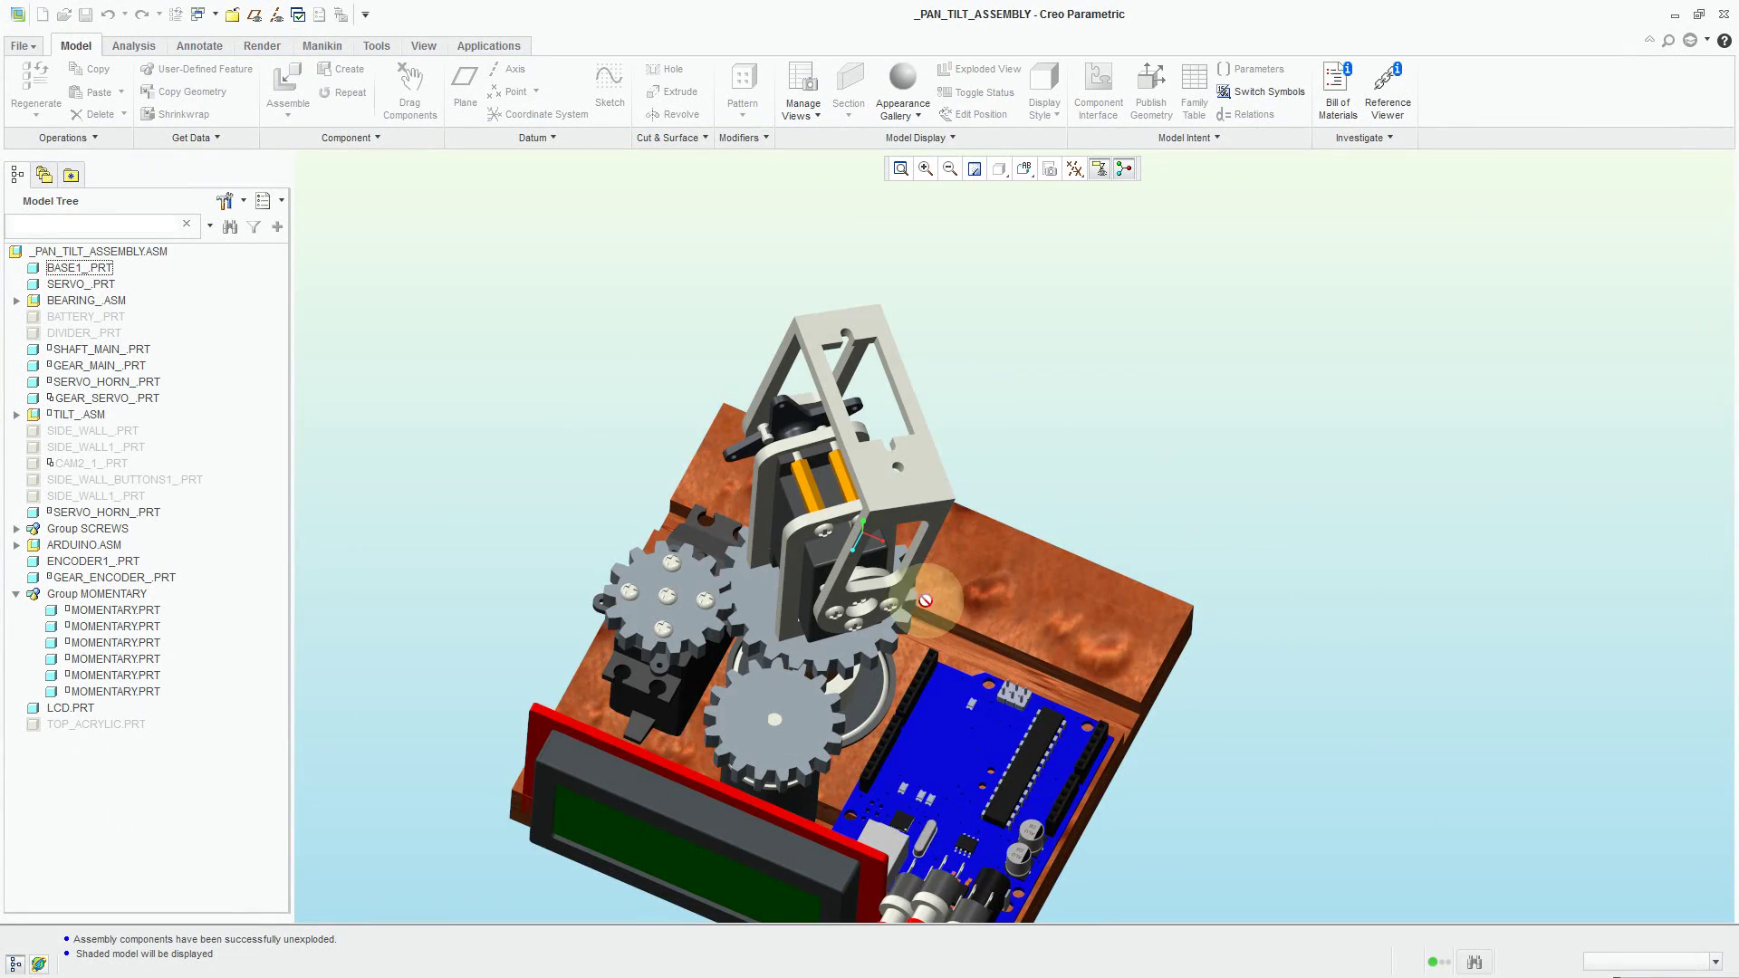
- Activate BASE1_PRT inside the assembly and start a new extrusion on it
scroll(1076, 602, up, 2)
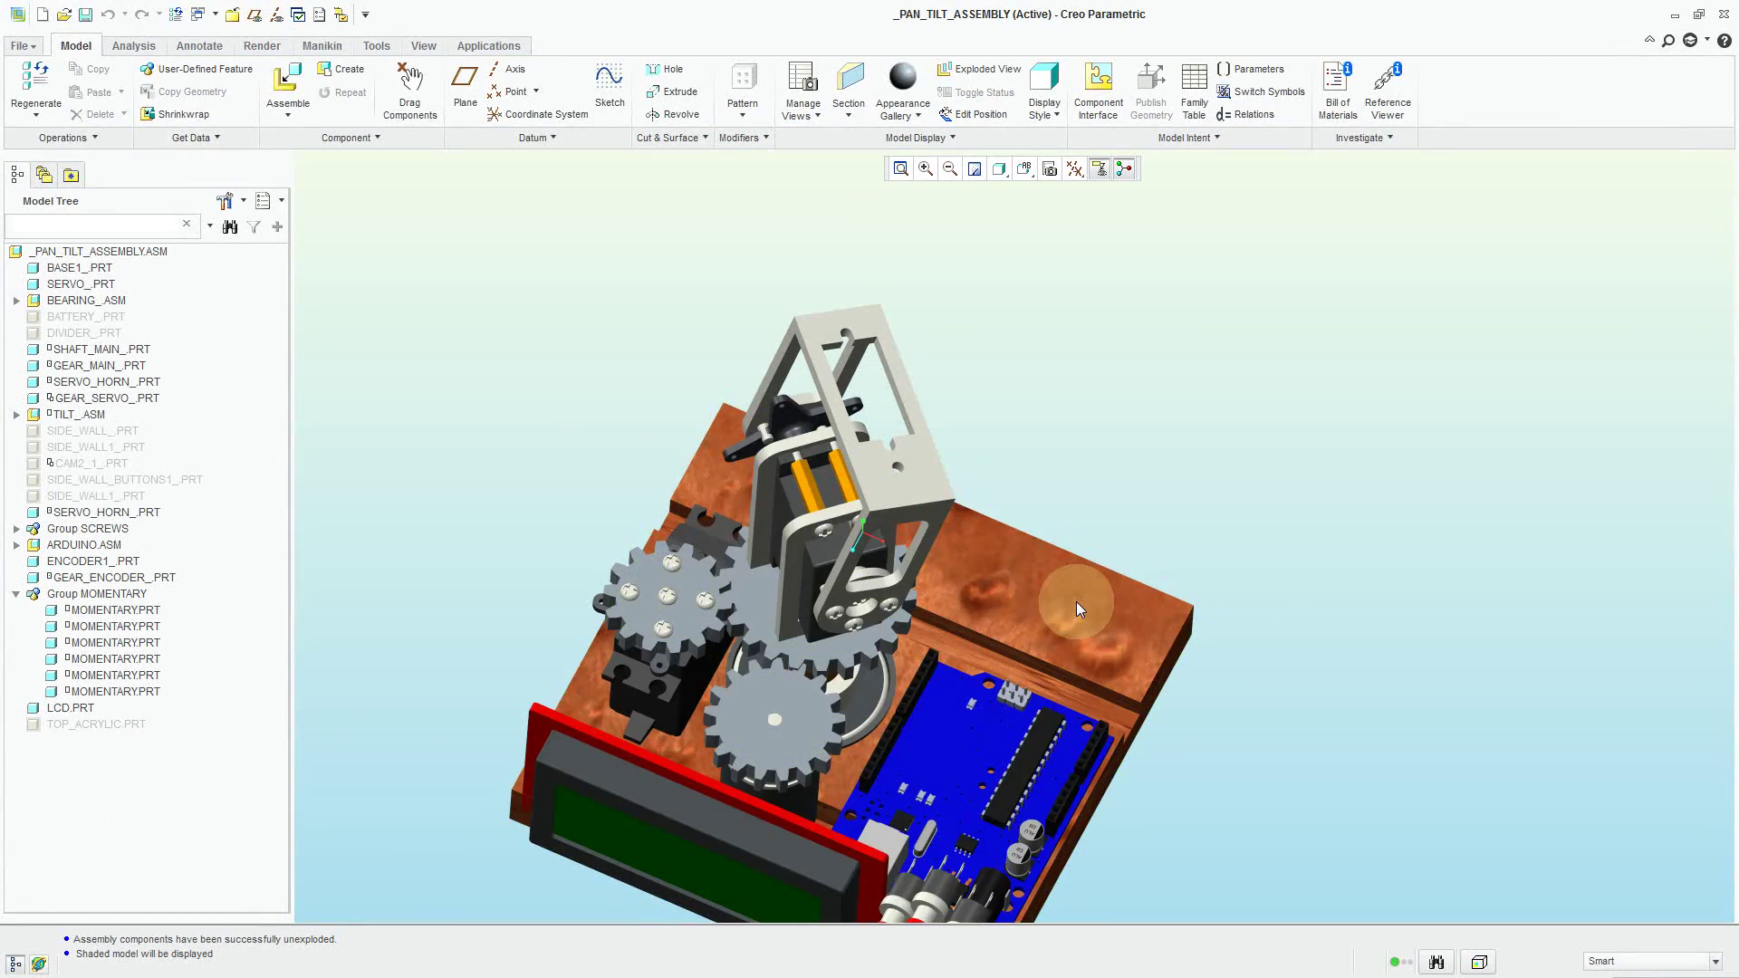
right_click(93, 270)
click(132, 284)
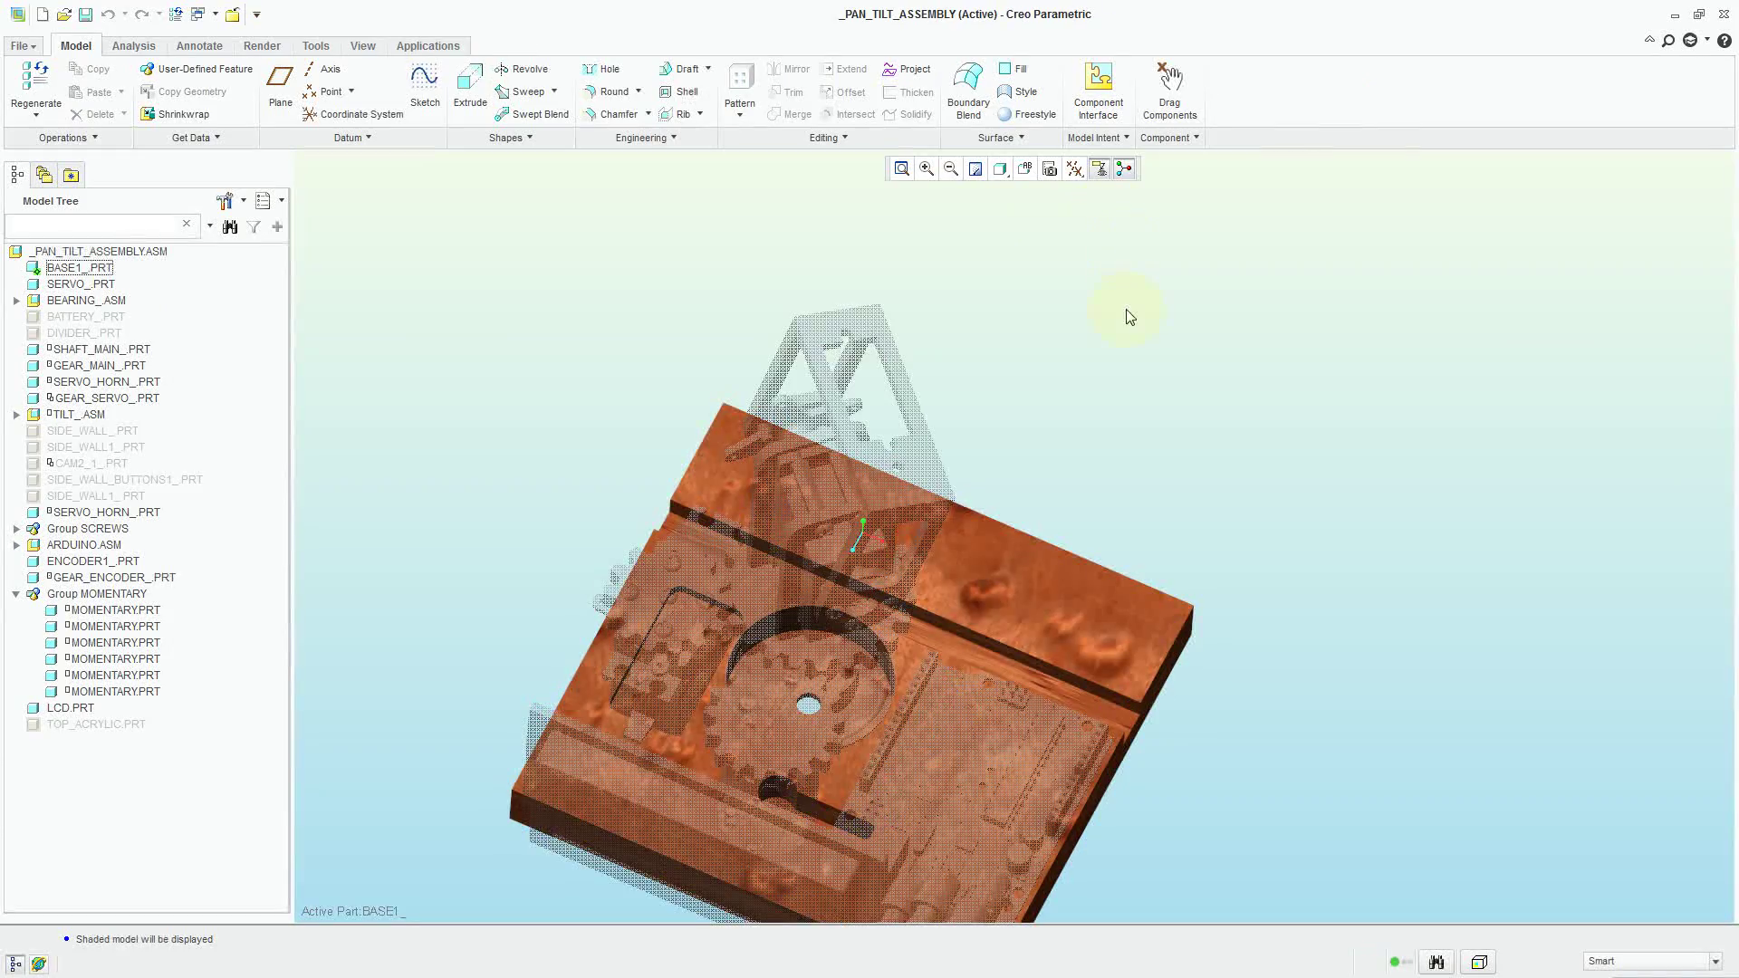
scroll(1129, 317, down, 3)
scroll(1100, 580, up, 3)
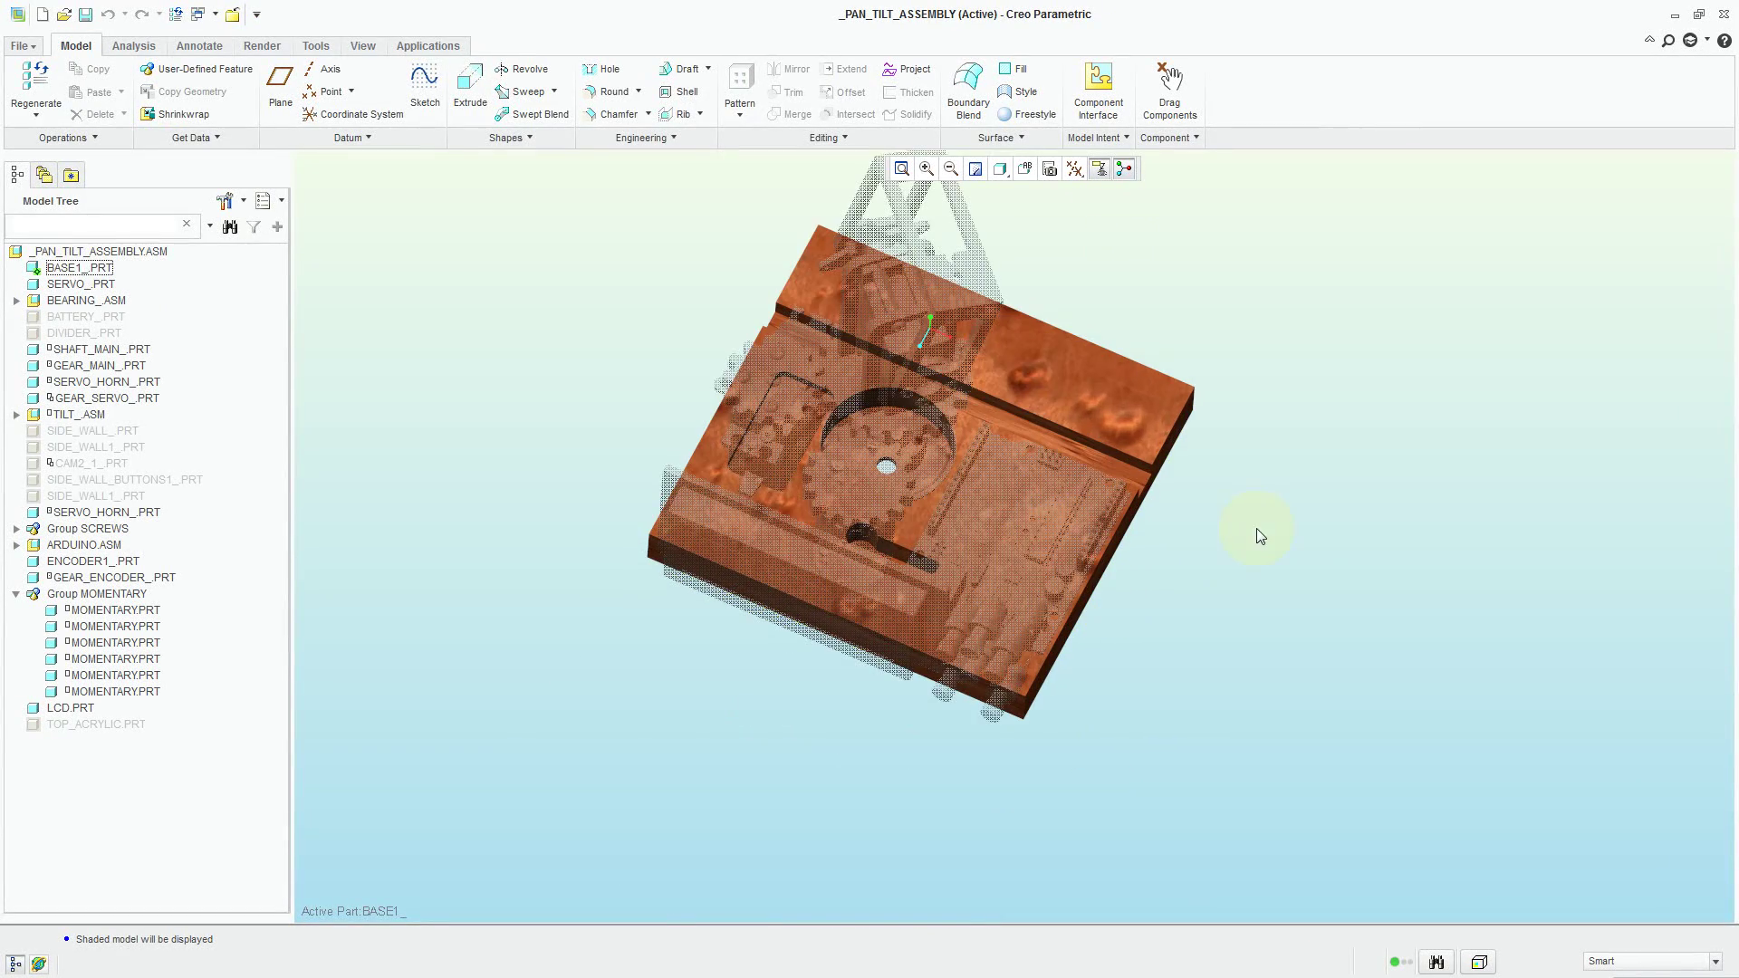
middle_drag(1221, 618, 1241, 650)
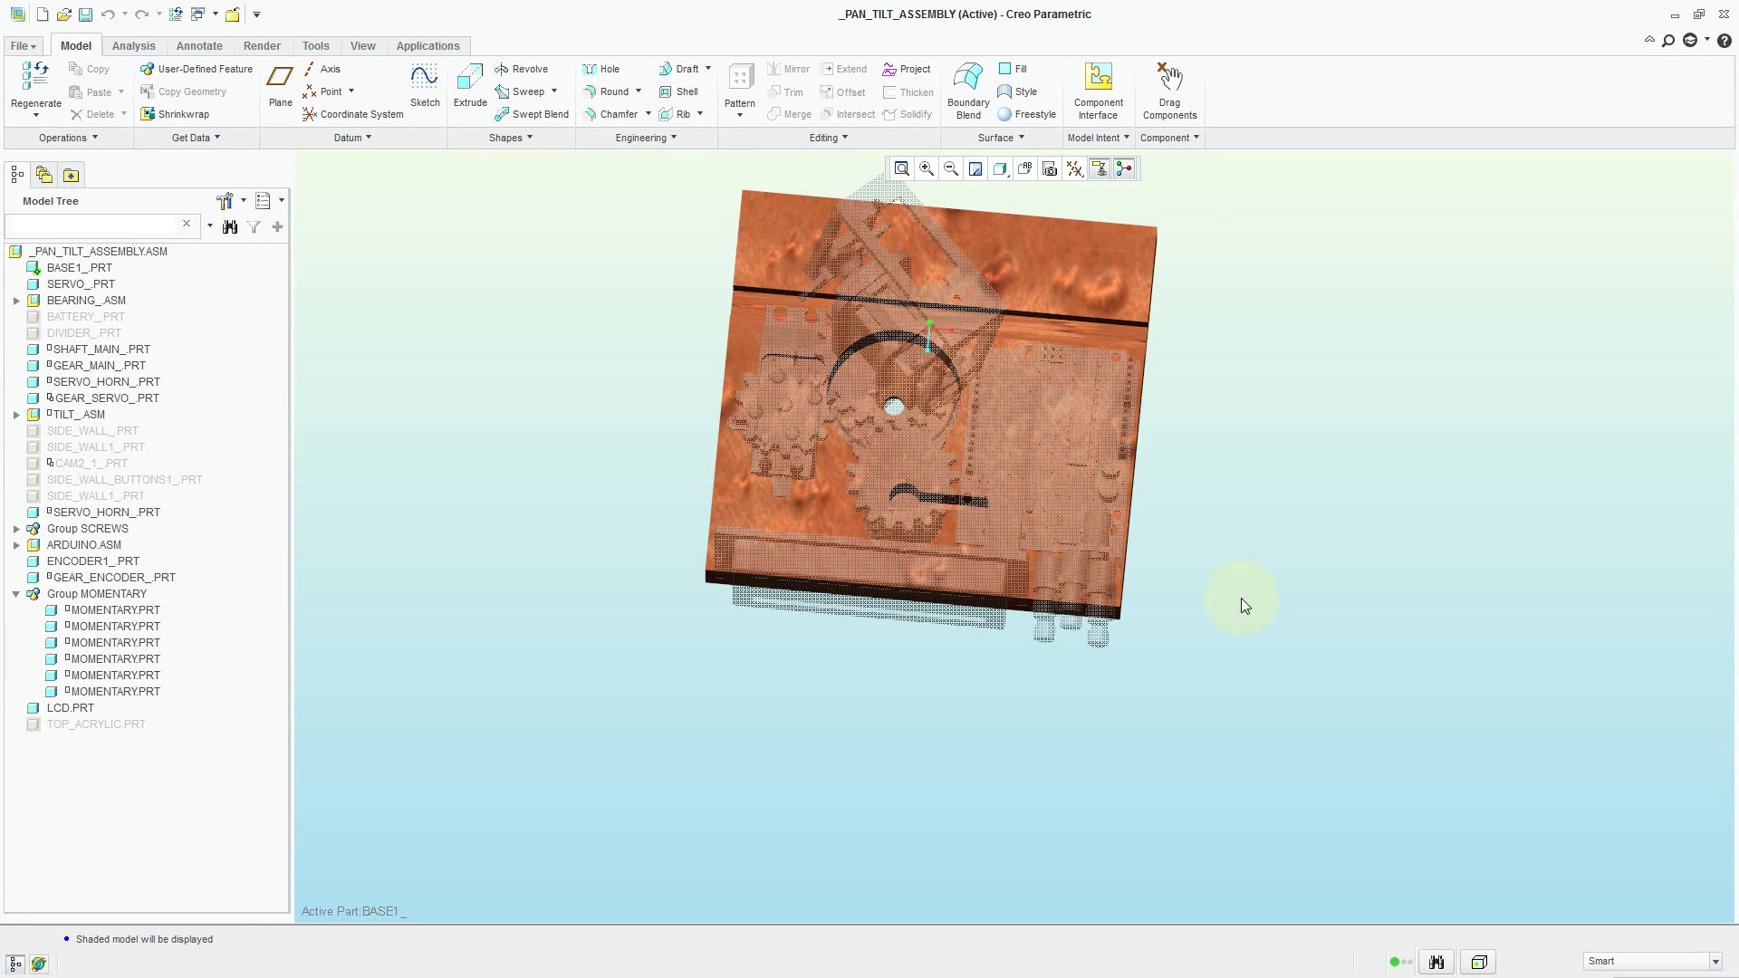
click(472, 85)
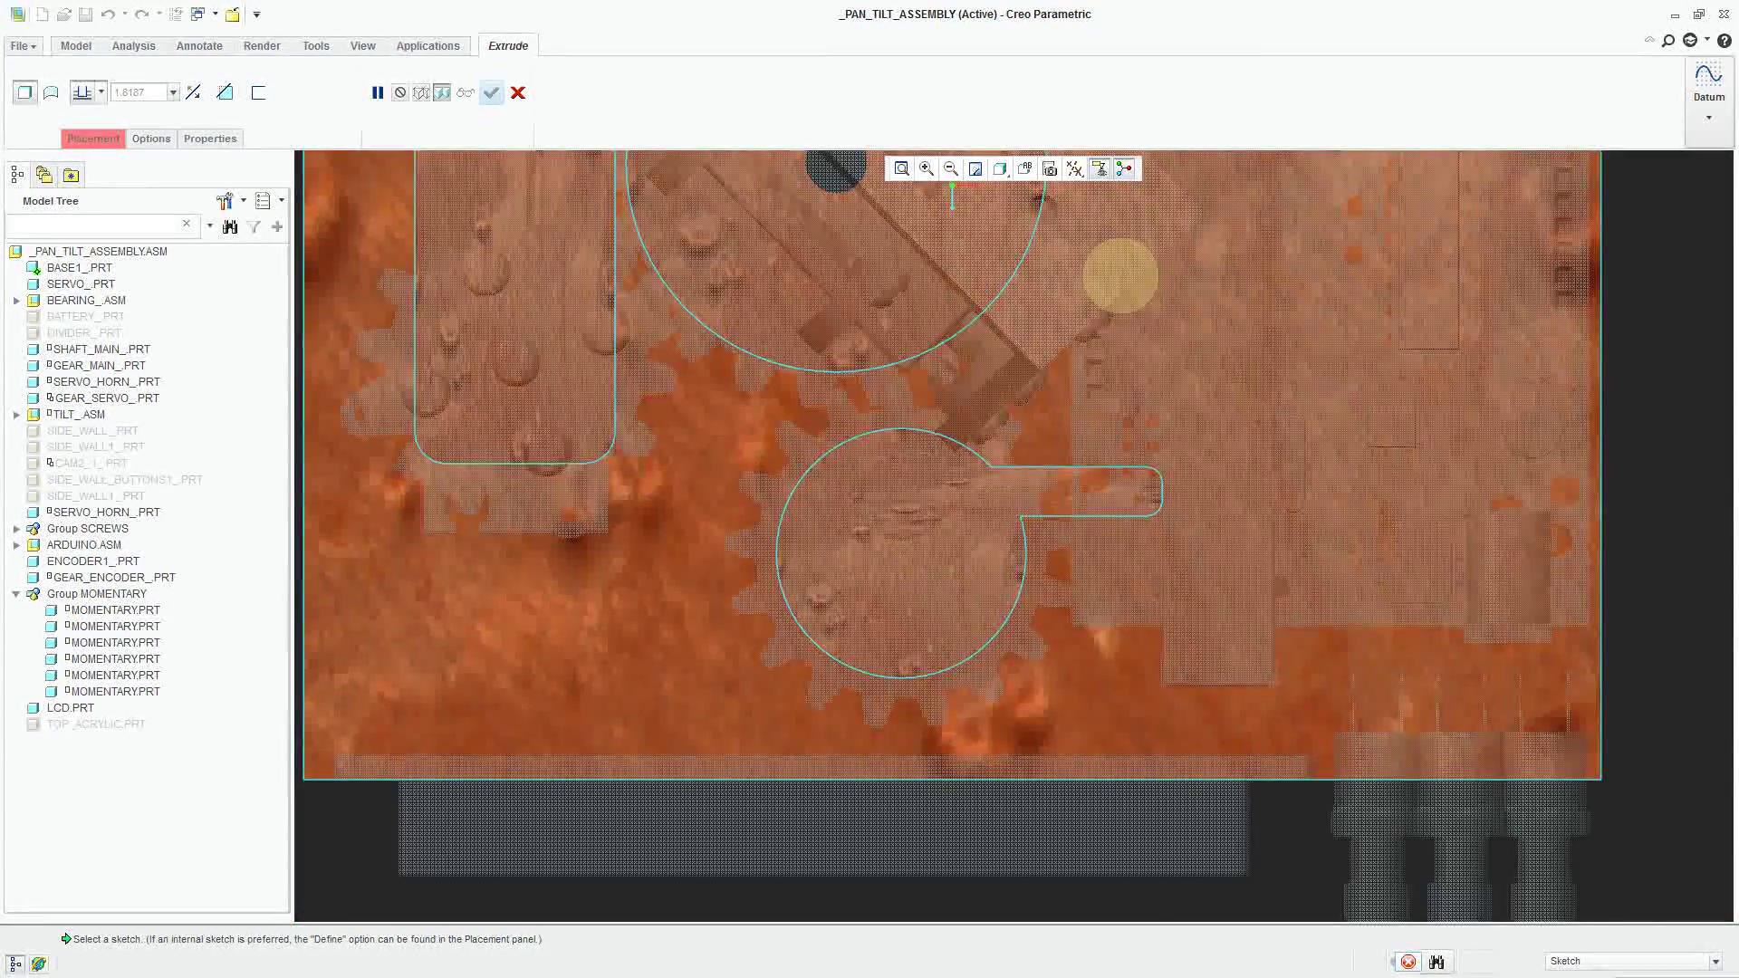
- Start the extrusion's sketch on the base and bring up its sketch References list
click(1120, 274)
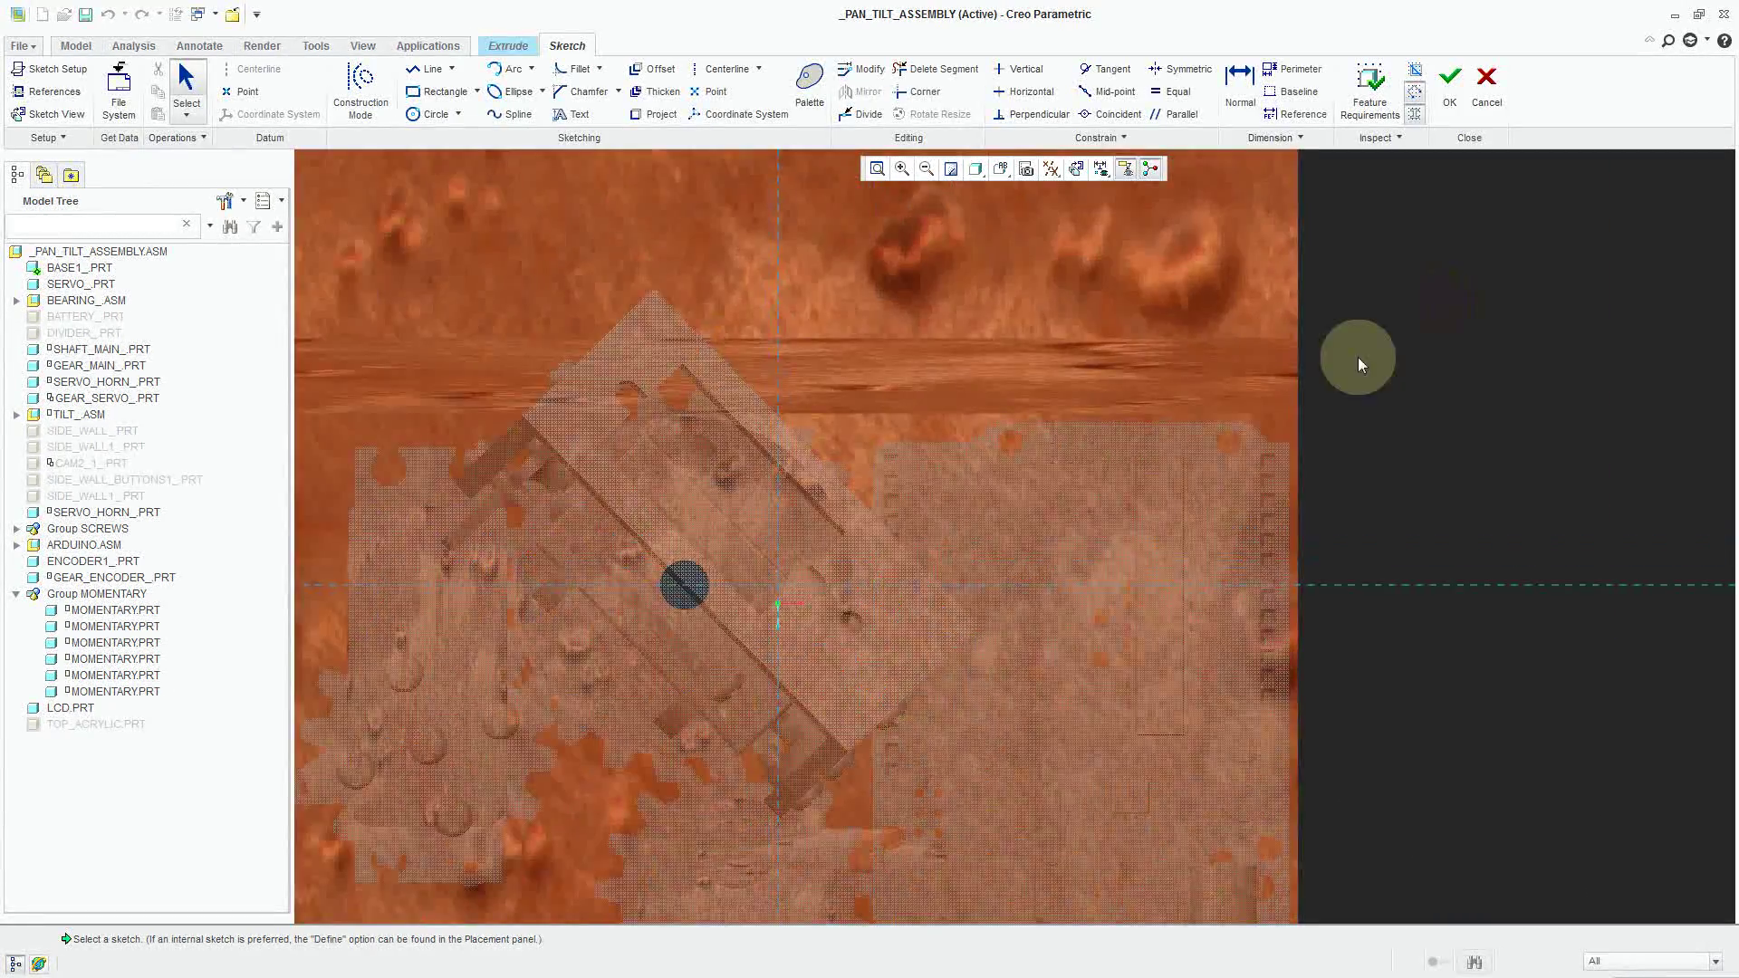
right_click(1441, 292)
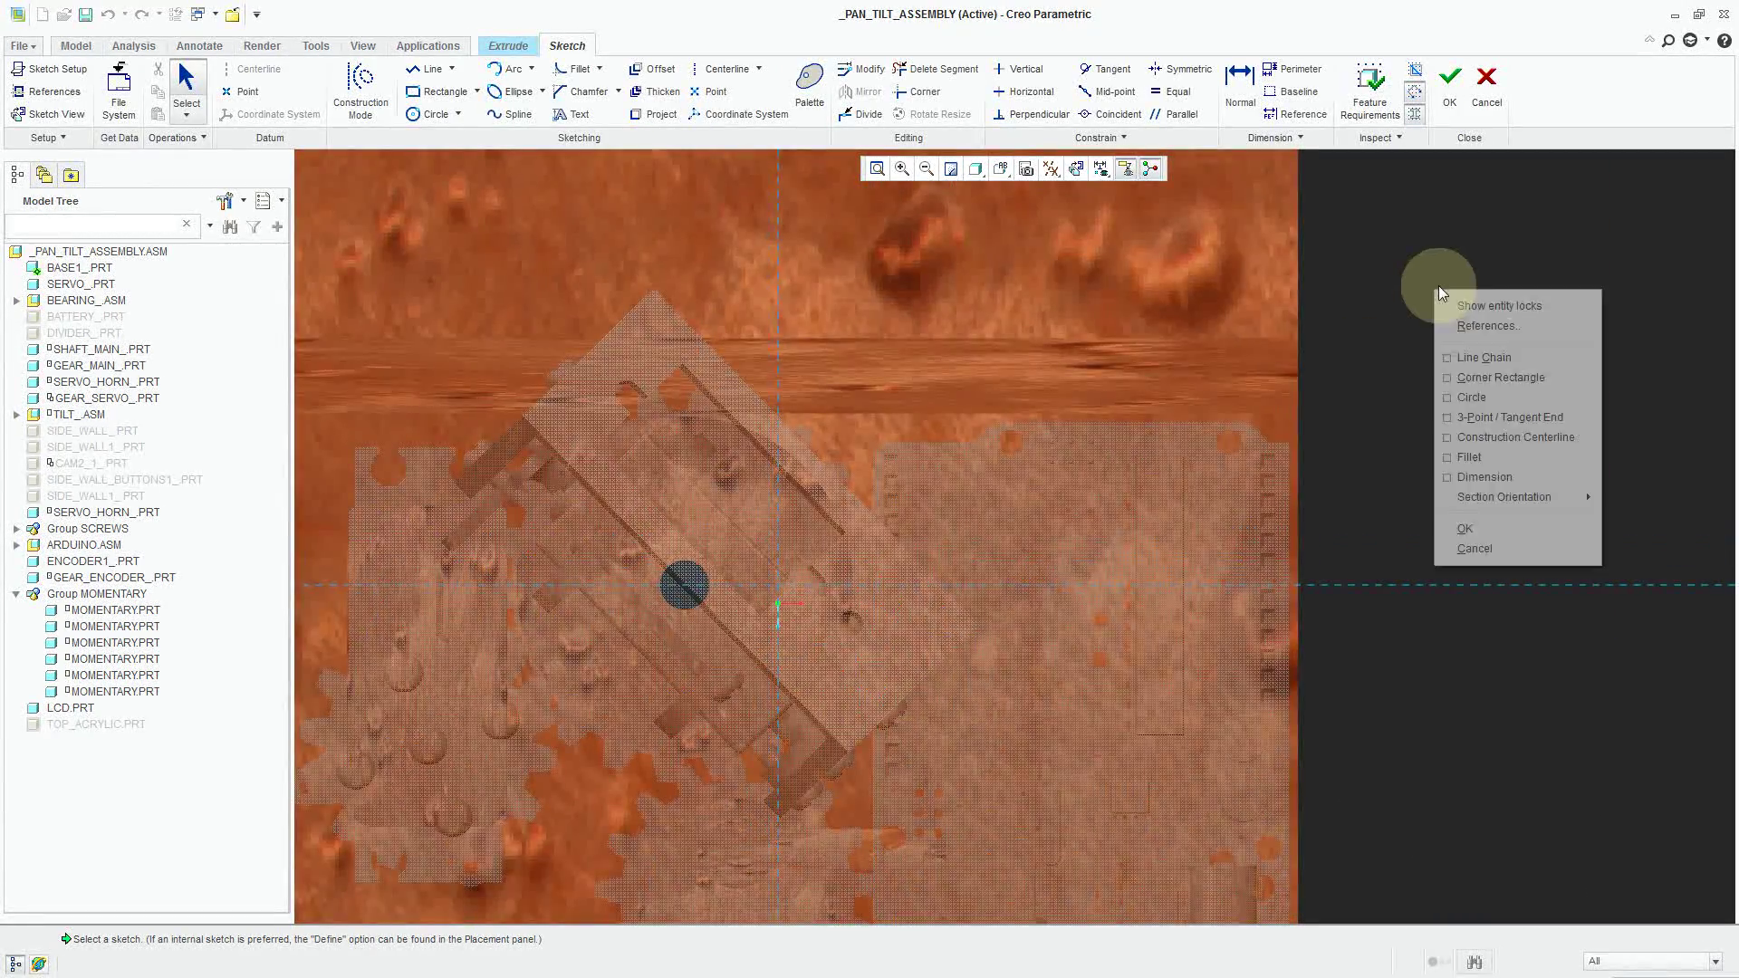
click(1487, 326)
- Add three PCB_FINAL_DEFAULT surfaces as sketch references and close the References dialog
scroll(1250, 450, up, 3)
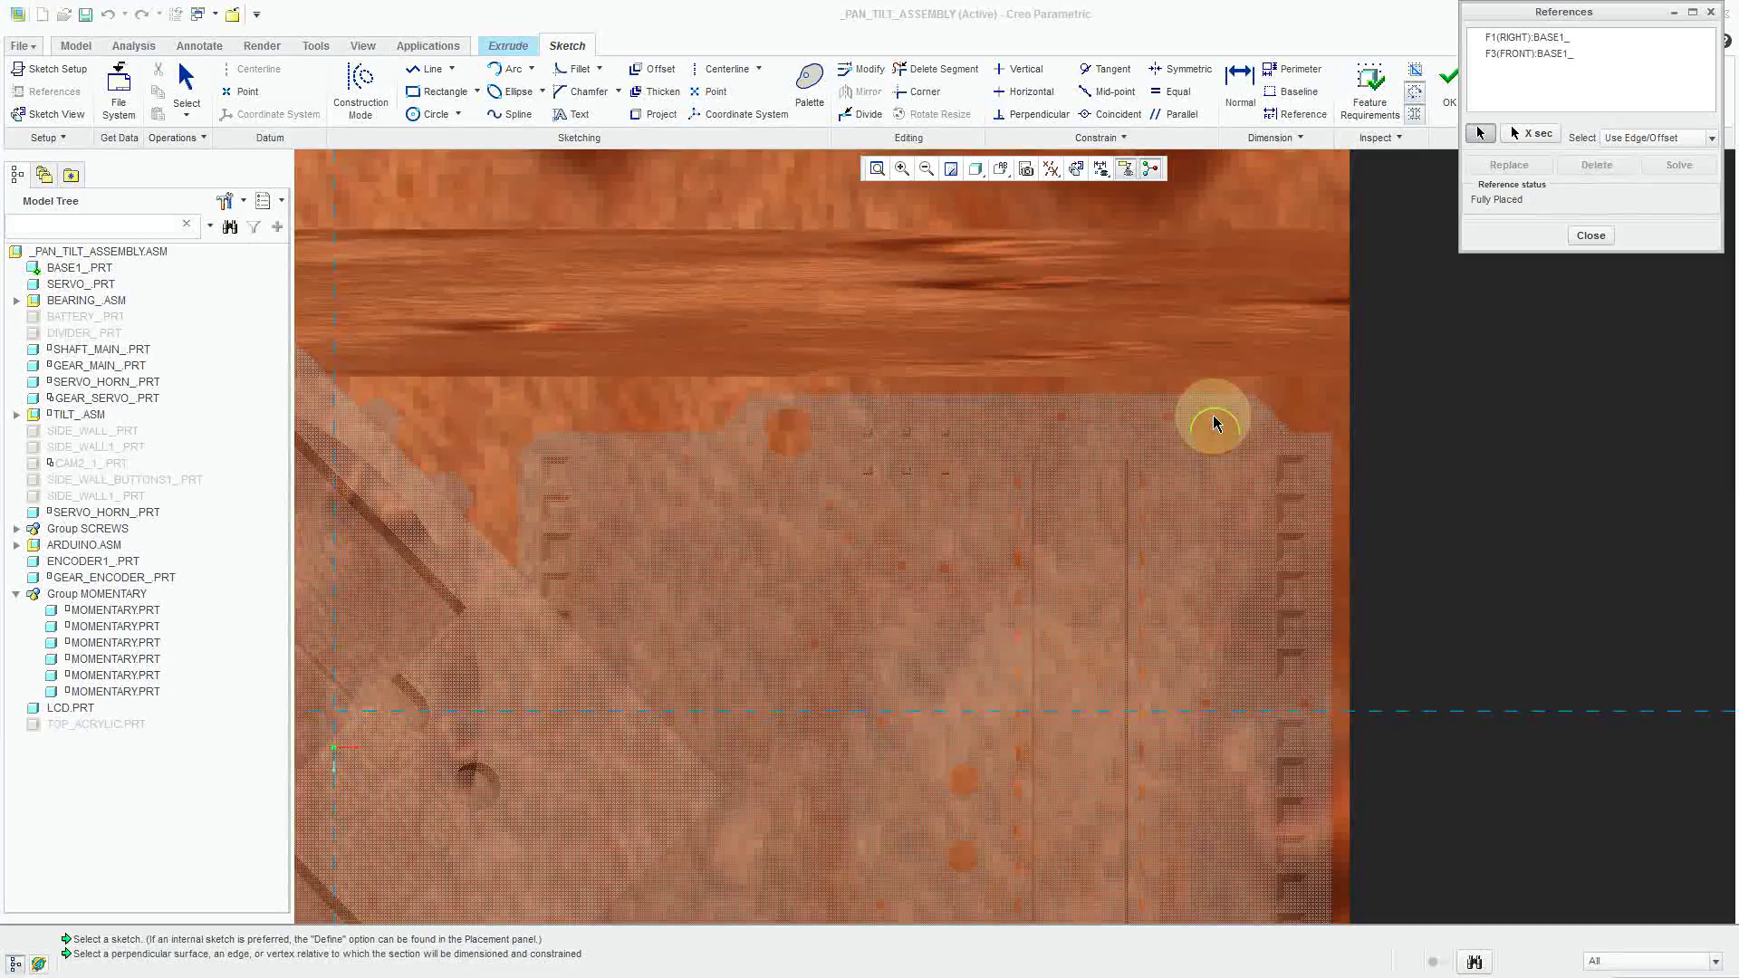
click(1218, 420)
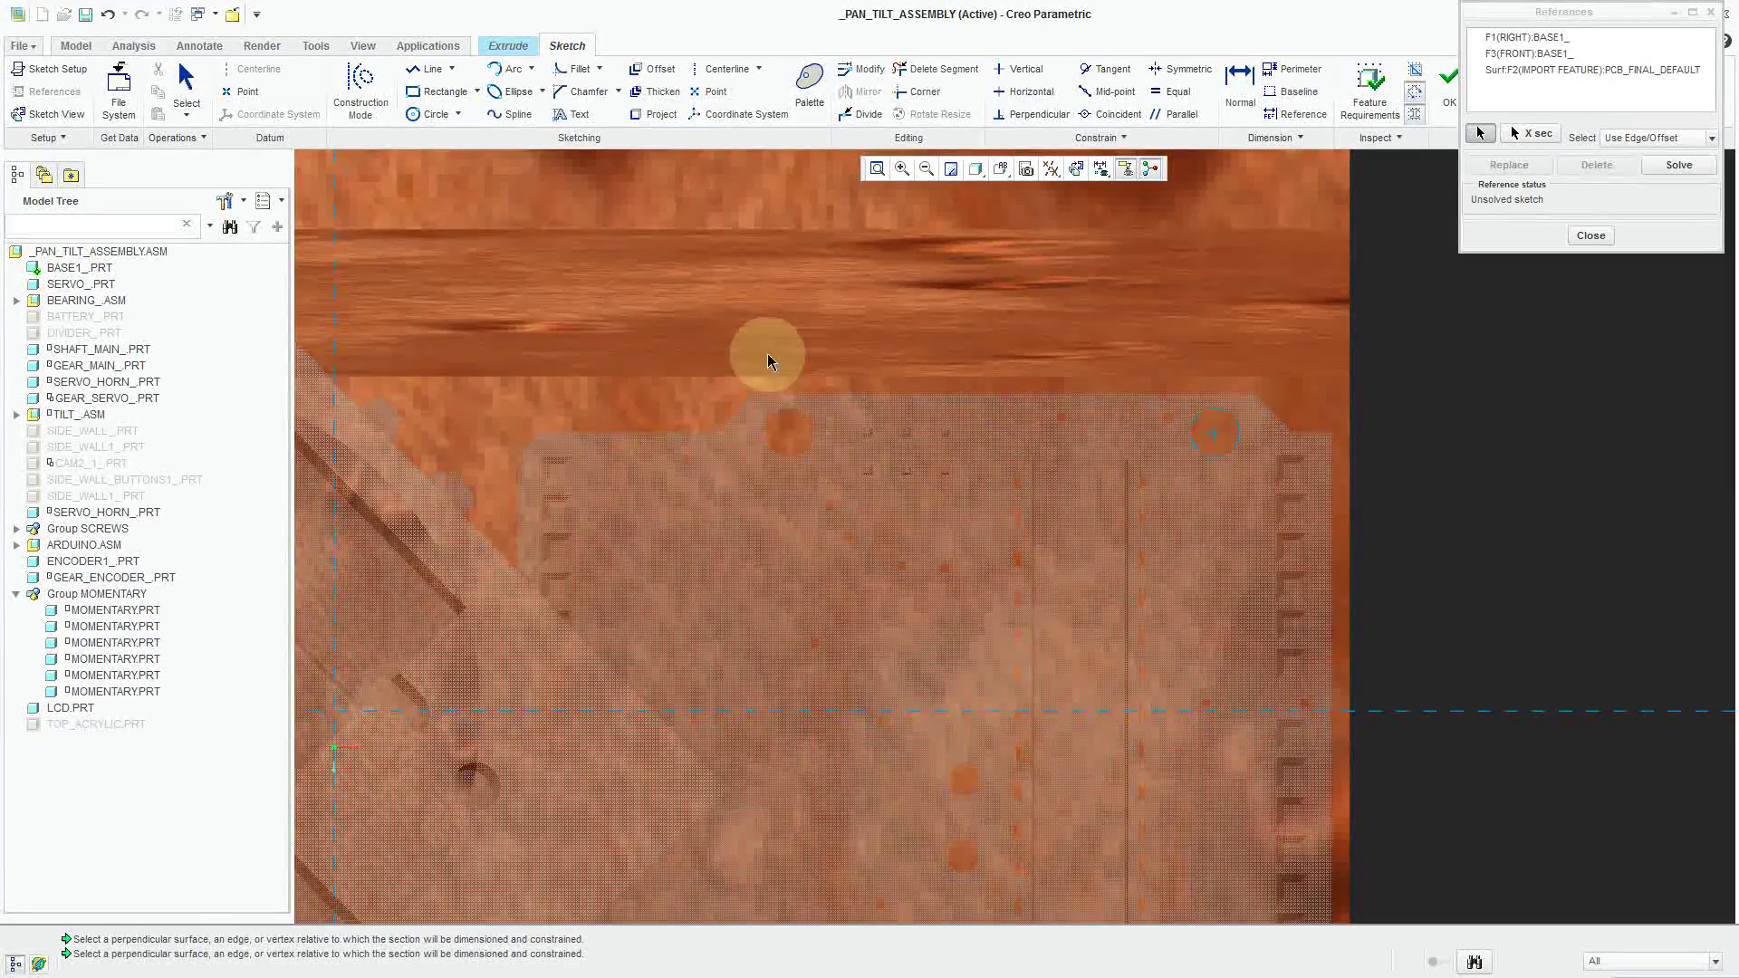
click(736, 306)
scroll(736, 306, down, 3)
scroll(698, 493, down, 1)
scroll(691, 447, up, 6)
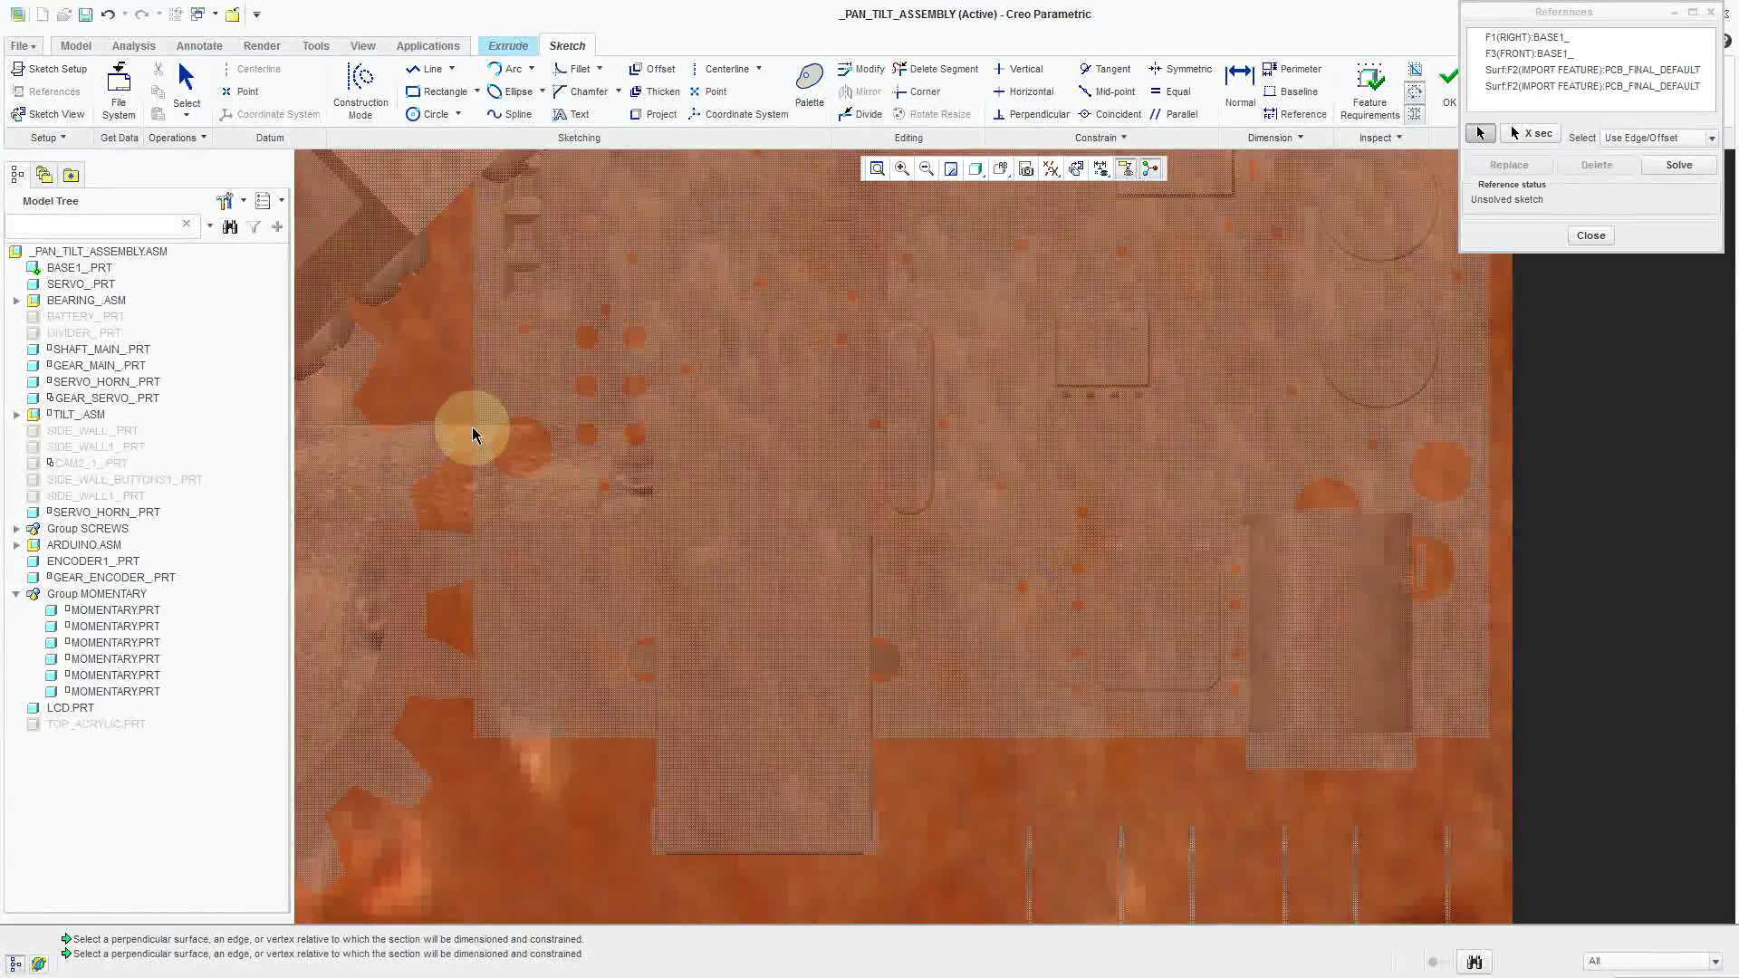
click(1459, 447)
scroll(1072, 667, down, 5)
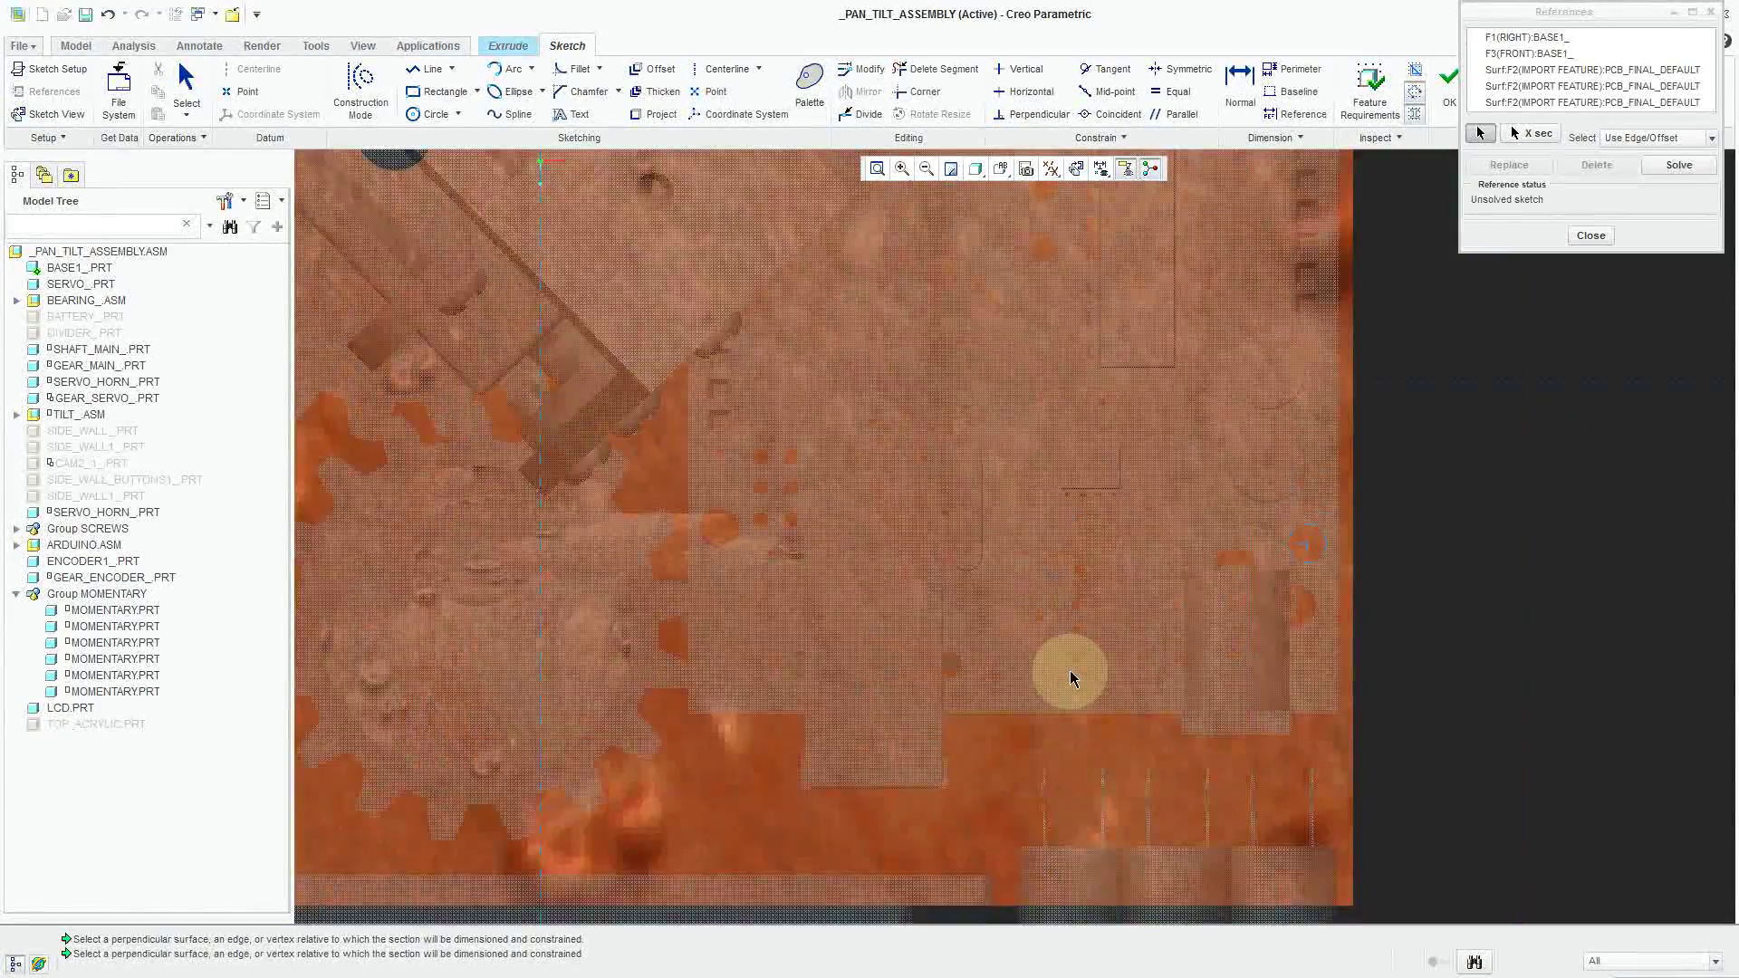
scroll(1373, 478, up, 1)
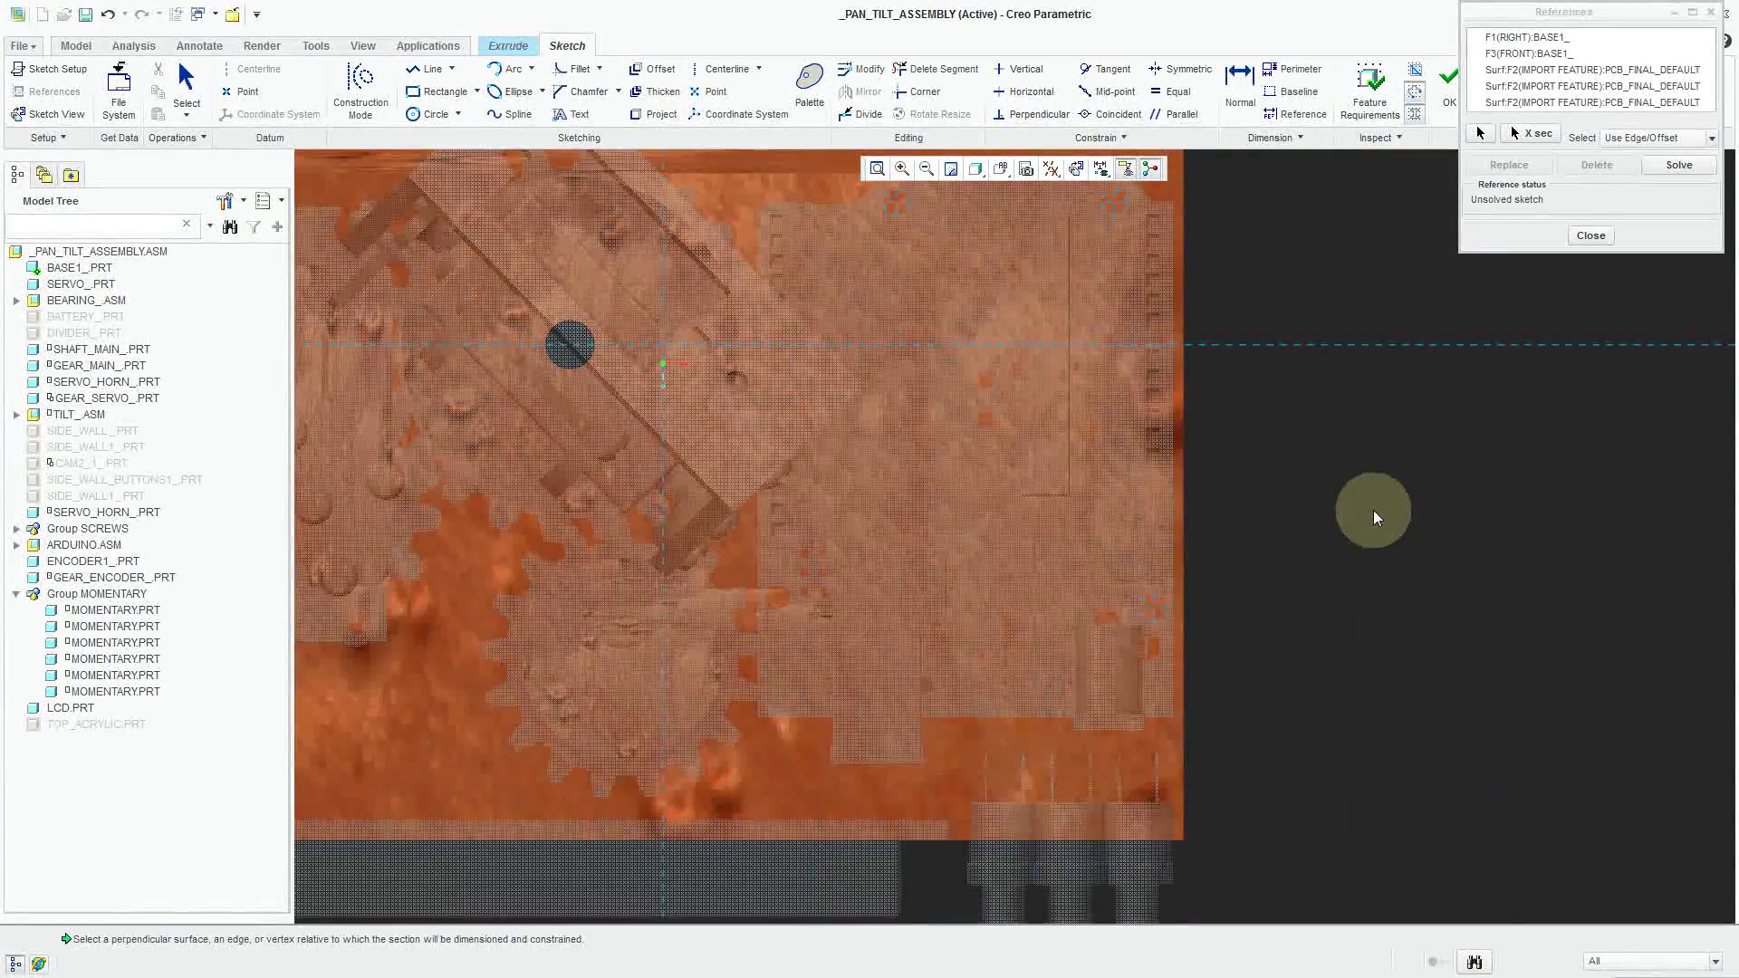
click(1592, 236)
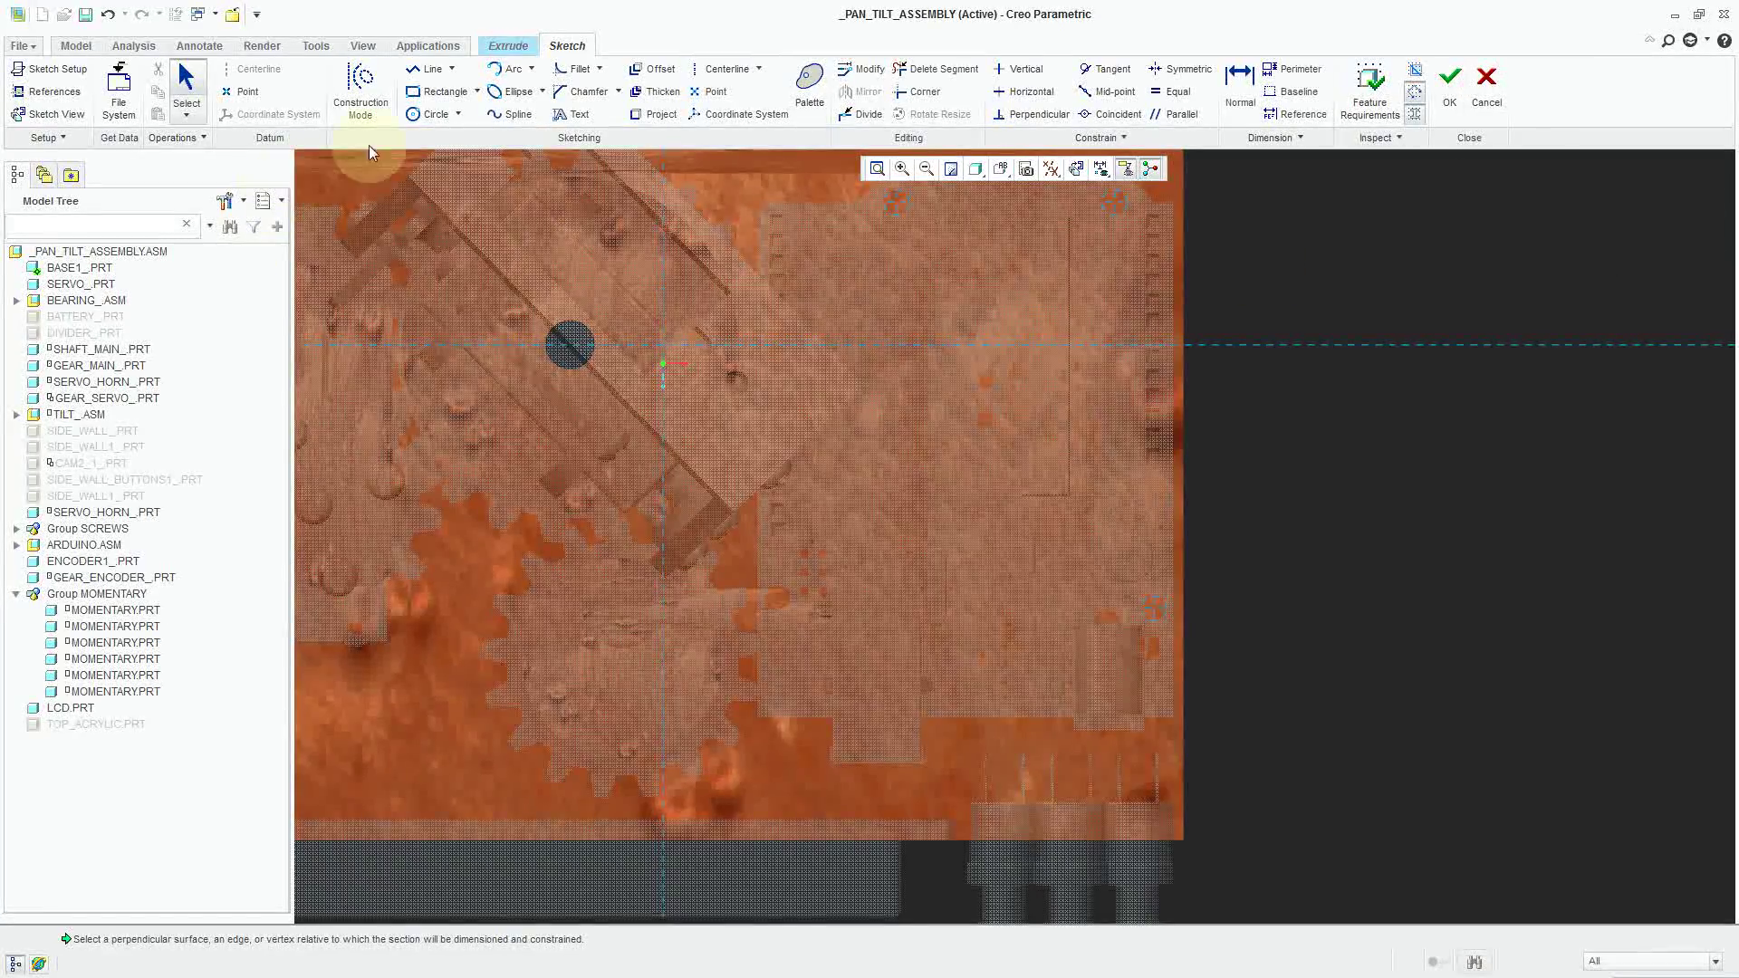
- Sketch circles on the circuit board's mounting holes and finish the sketch, previewing posts 1.8187 deep
click(419, 115)
scroll(1058, 349, up, 5)
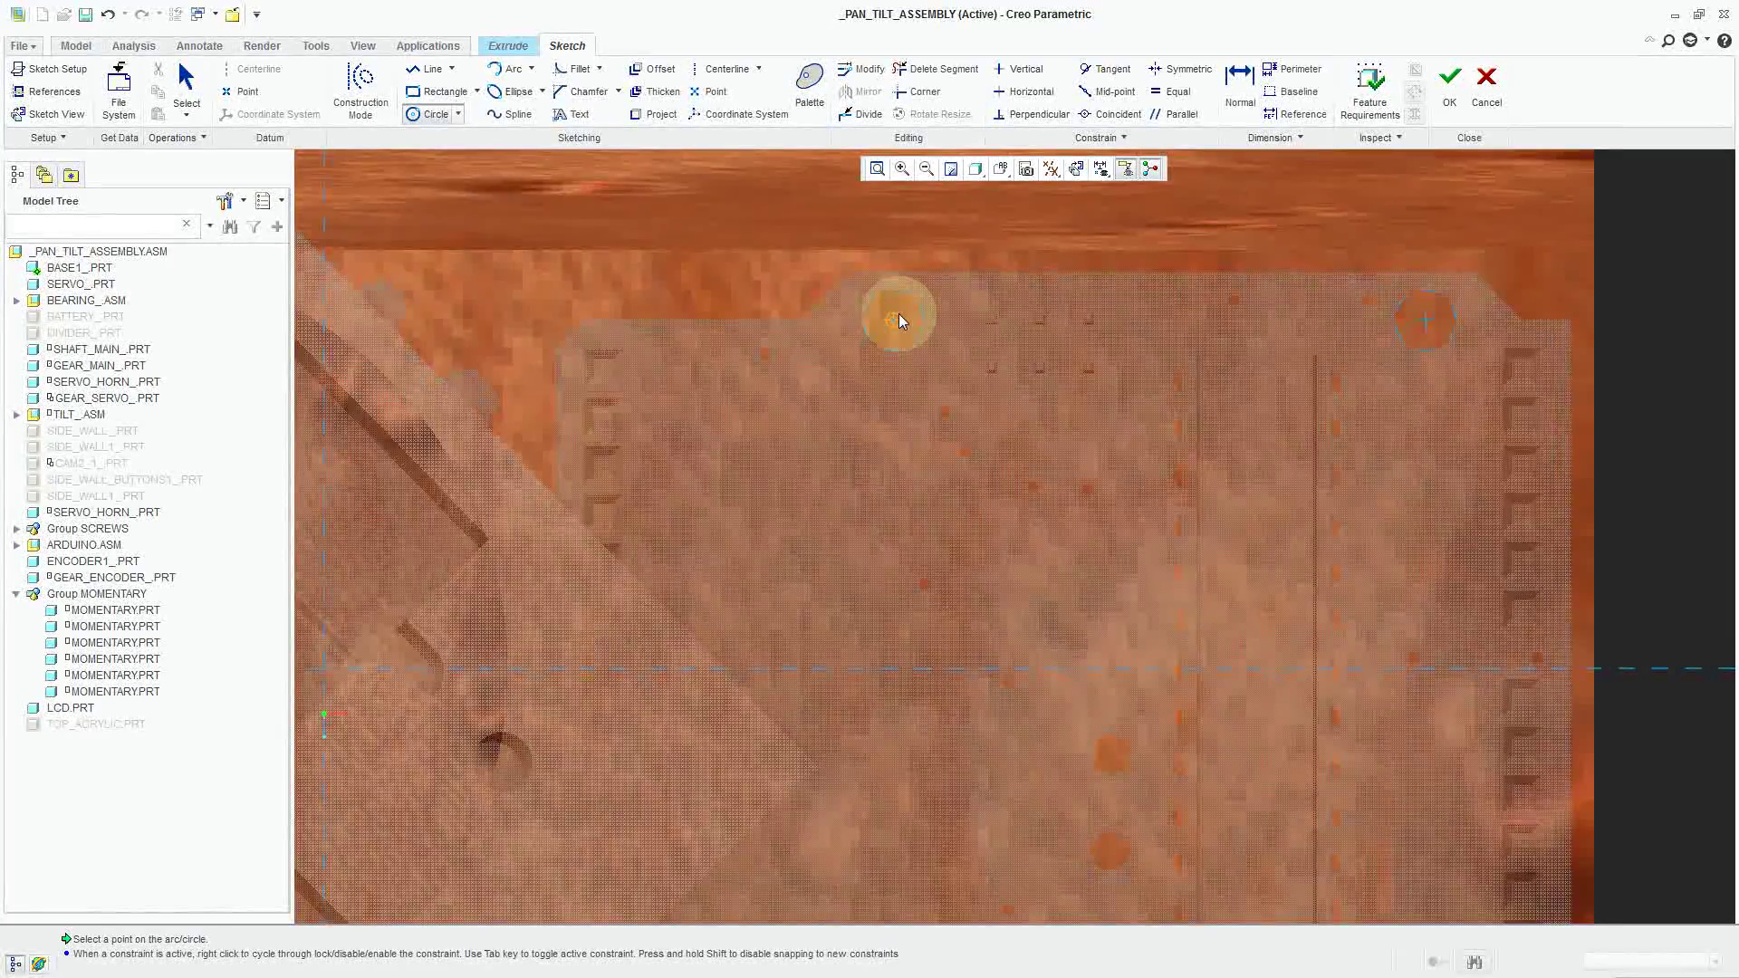
click(929, 314)
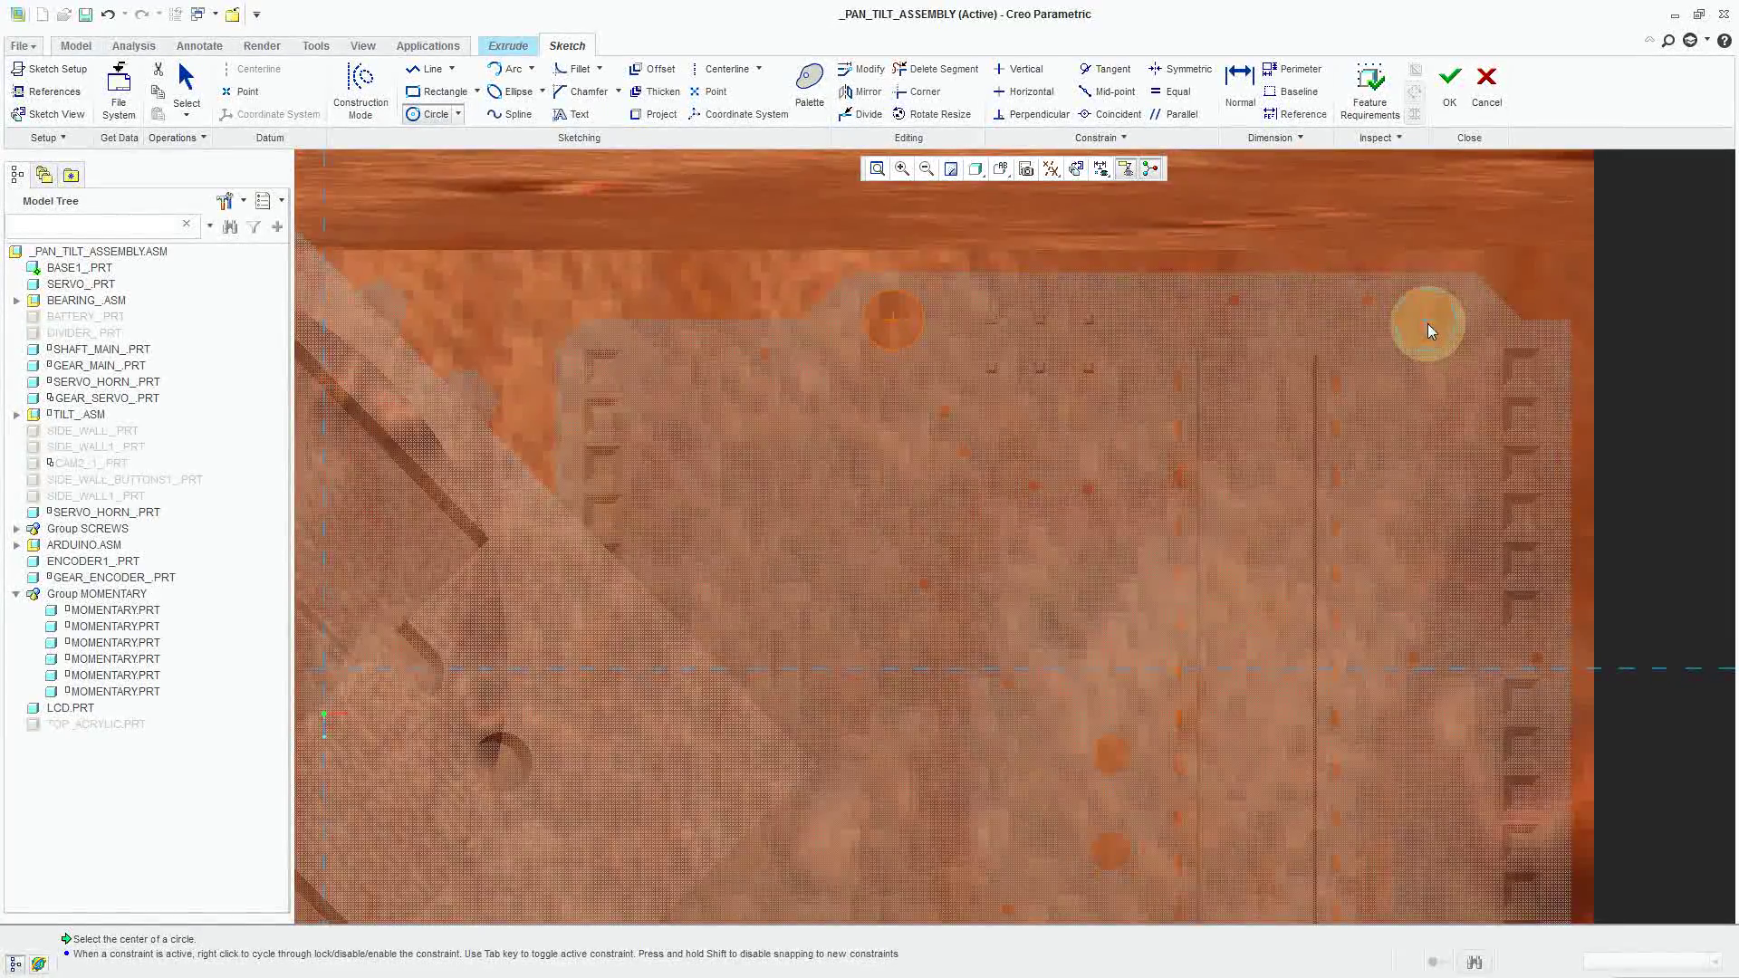
scroll(1222, 165, down, 6)
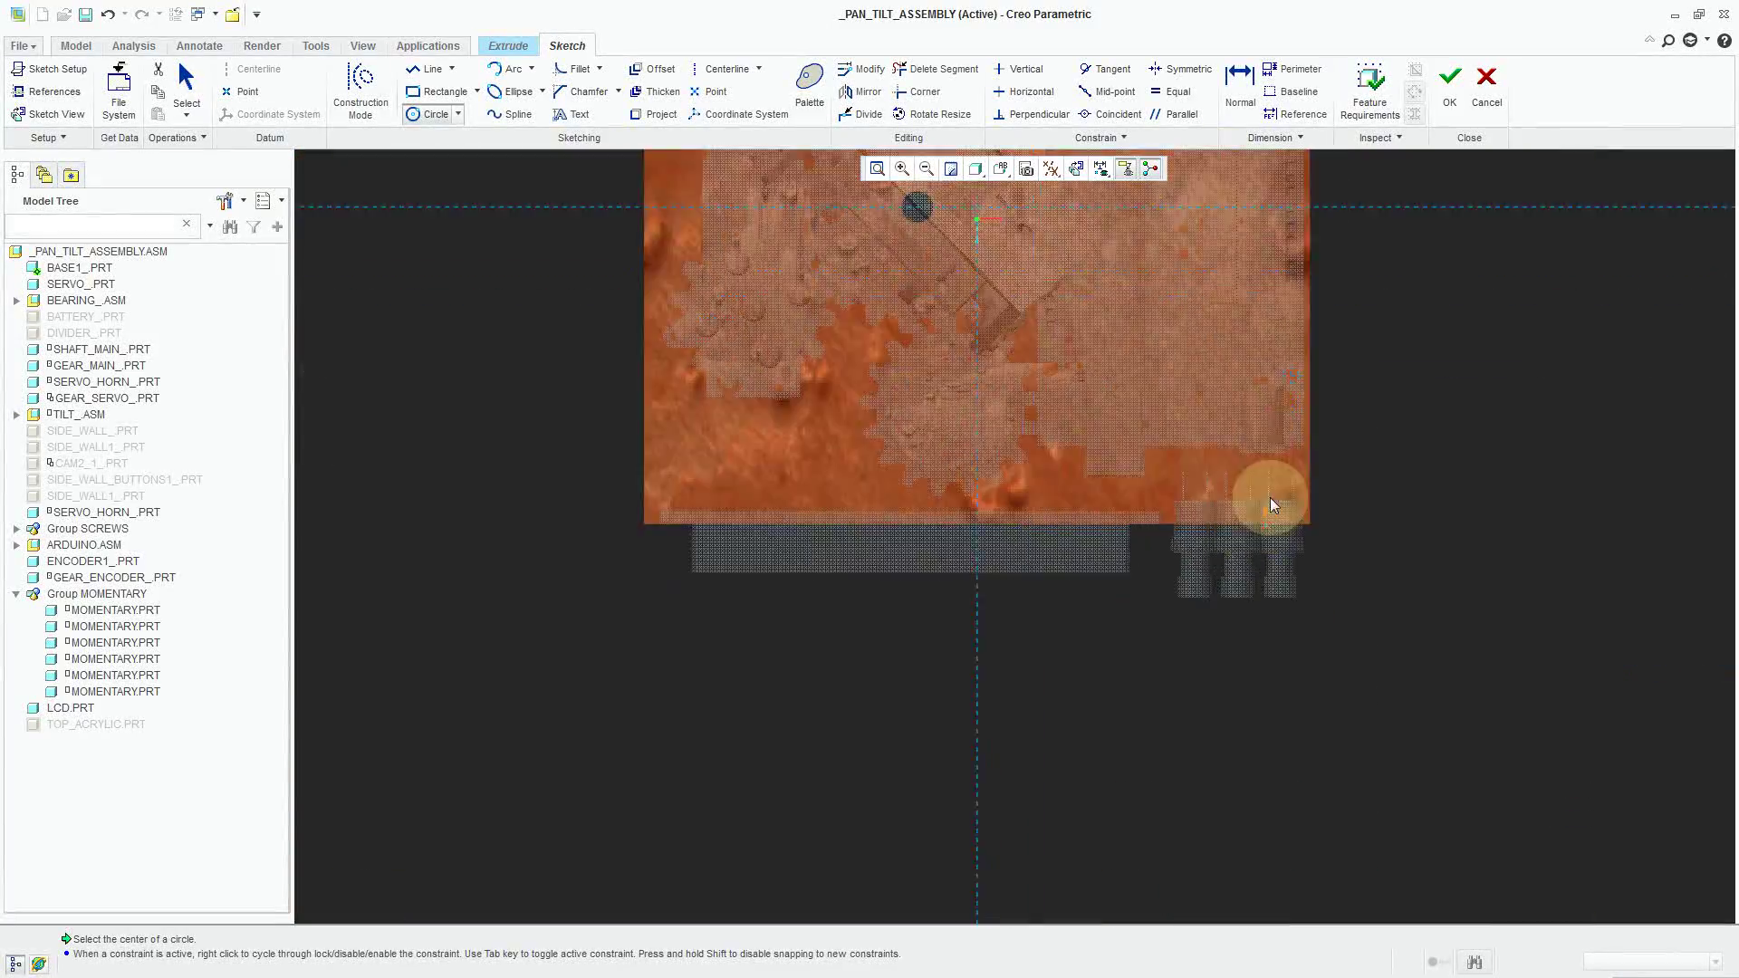
scroll(1293, 264, up, 7)
click(1296, 348)
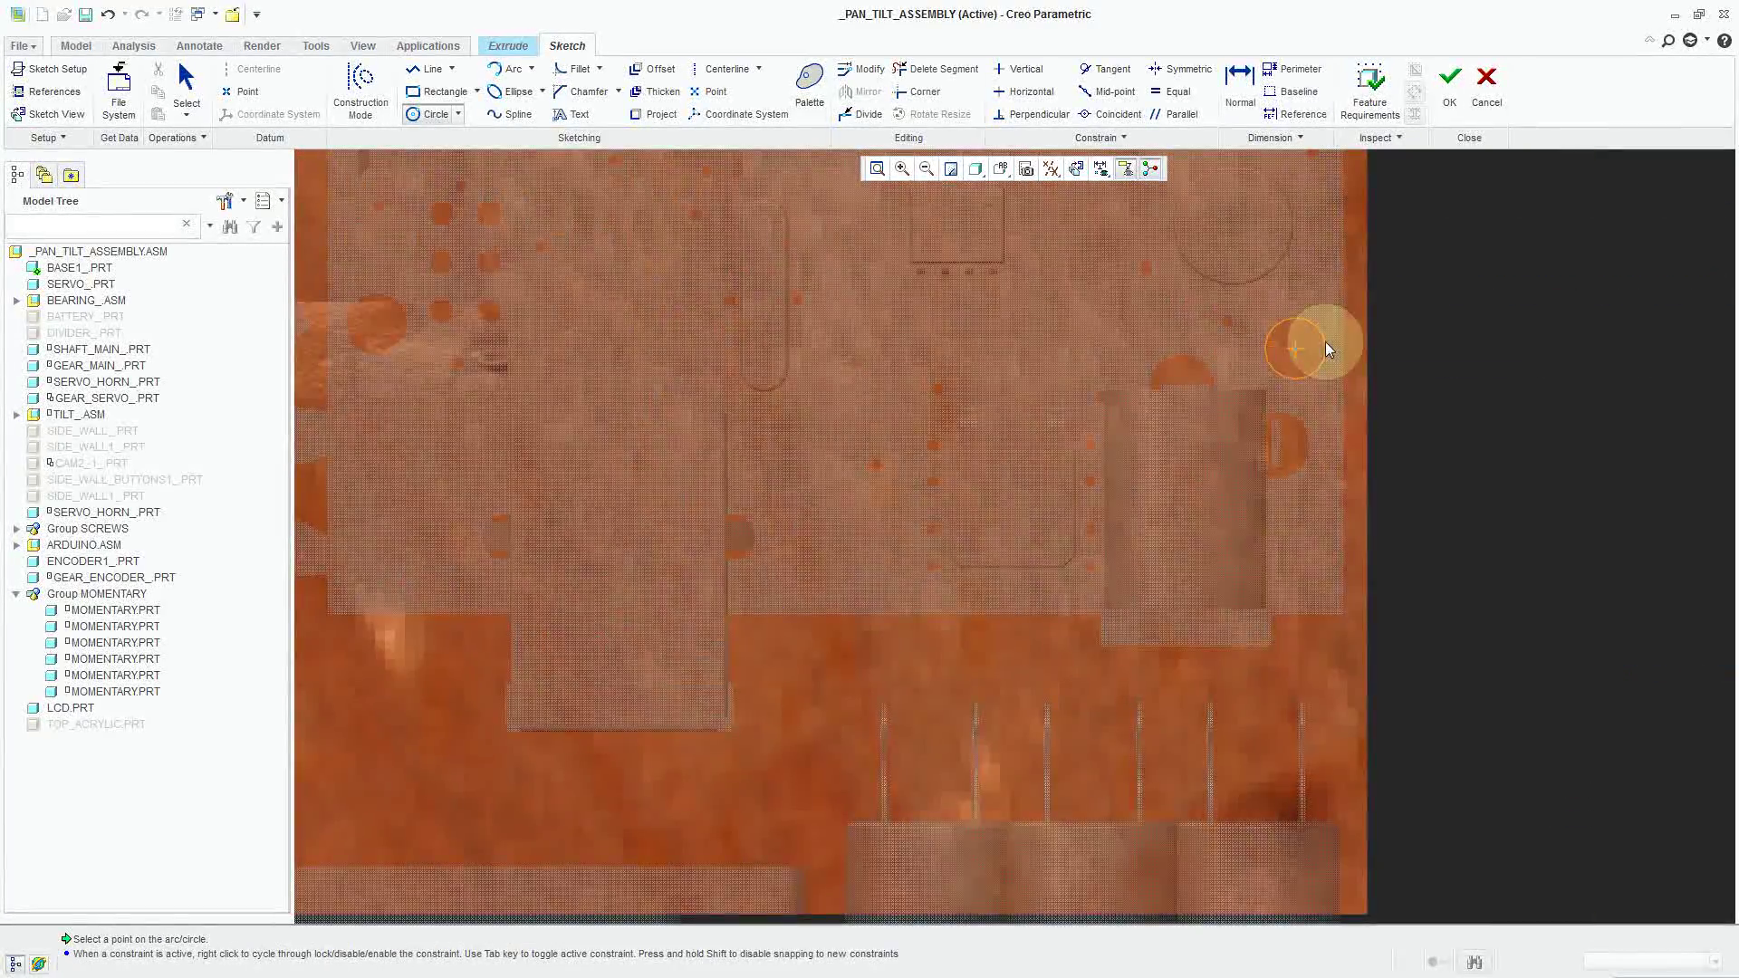
mouse_move(1457, 362)
middle_down()
mouse_move(1446, 674)
mouse_move(1464, 726)
mouse_move(1458, 573)
middle_up()
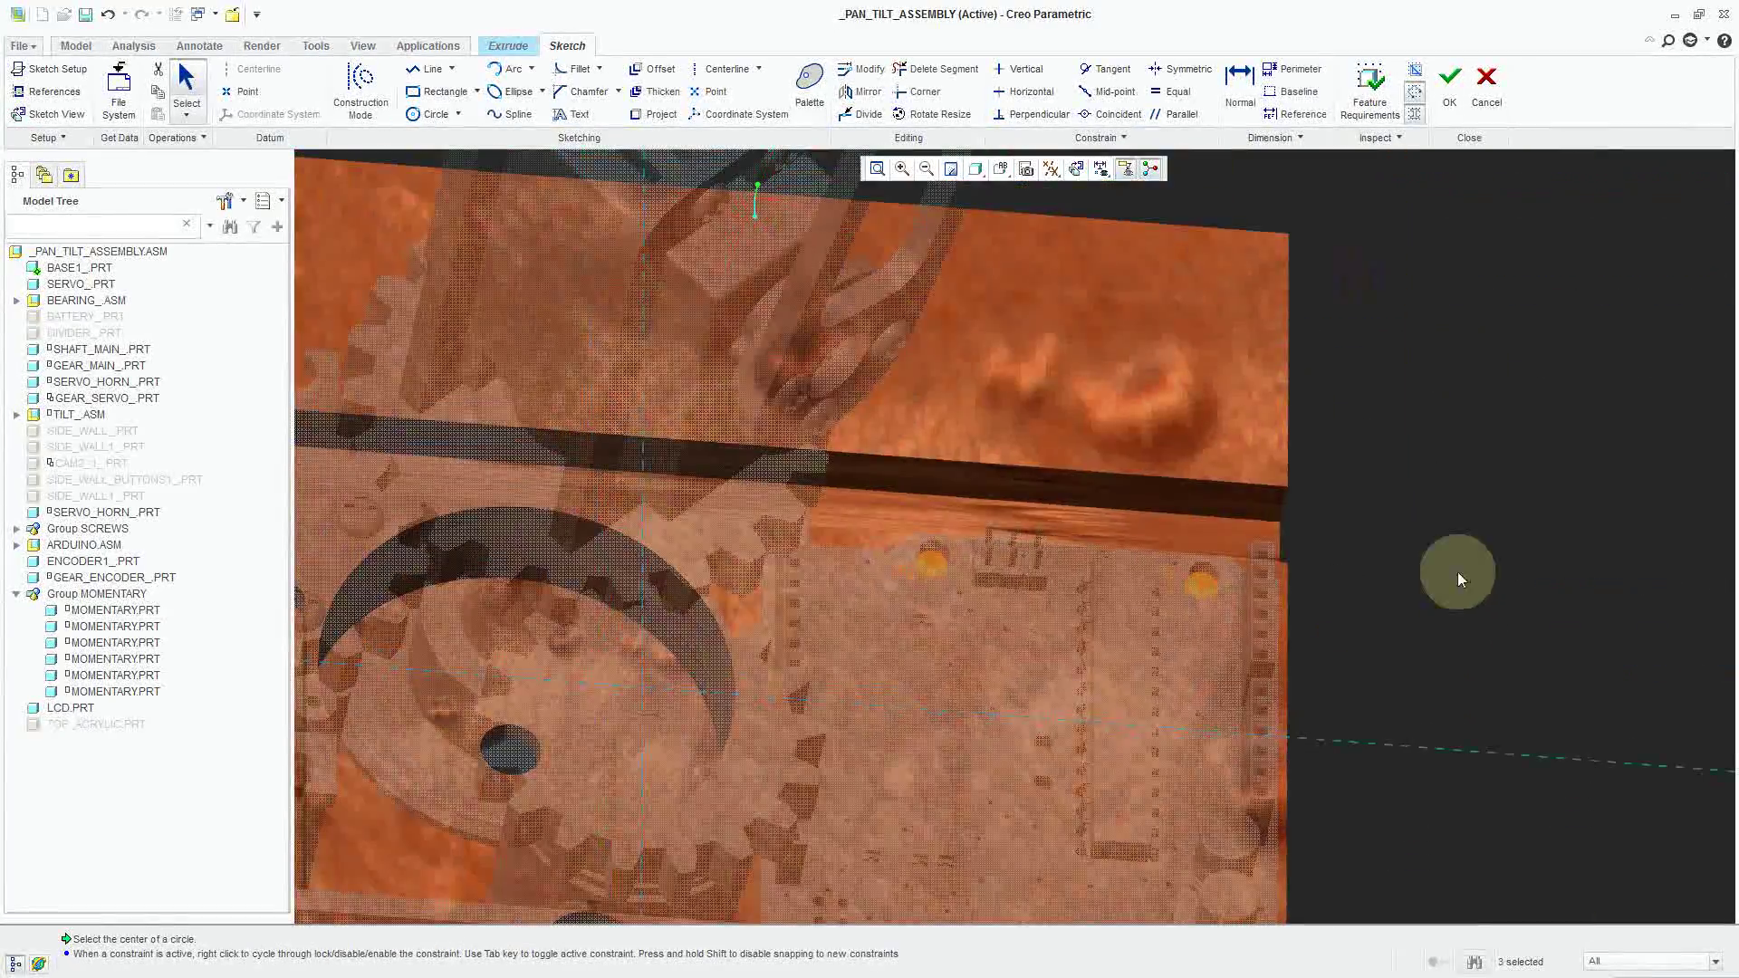
click(1447, 77)
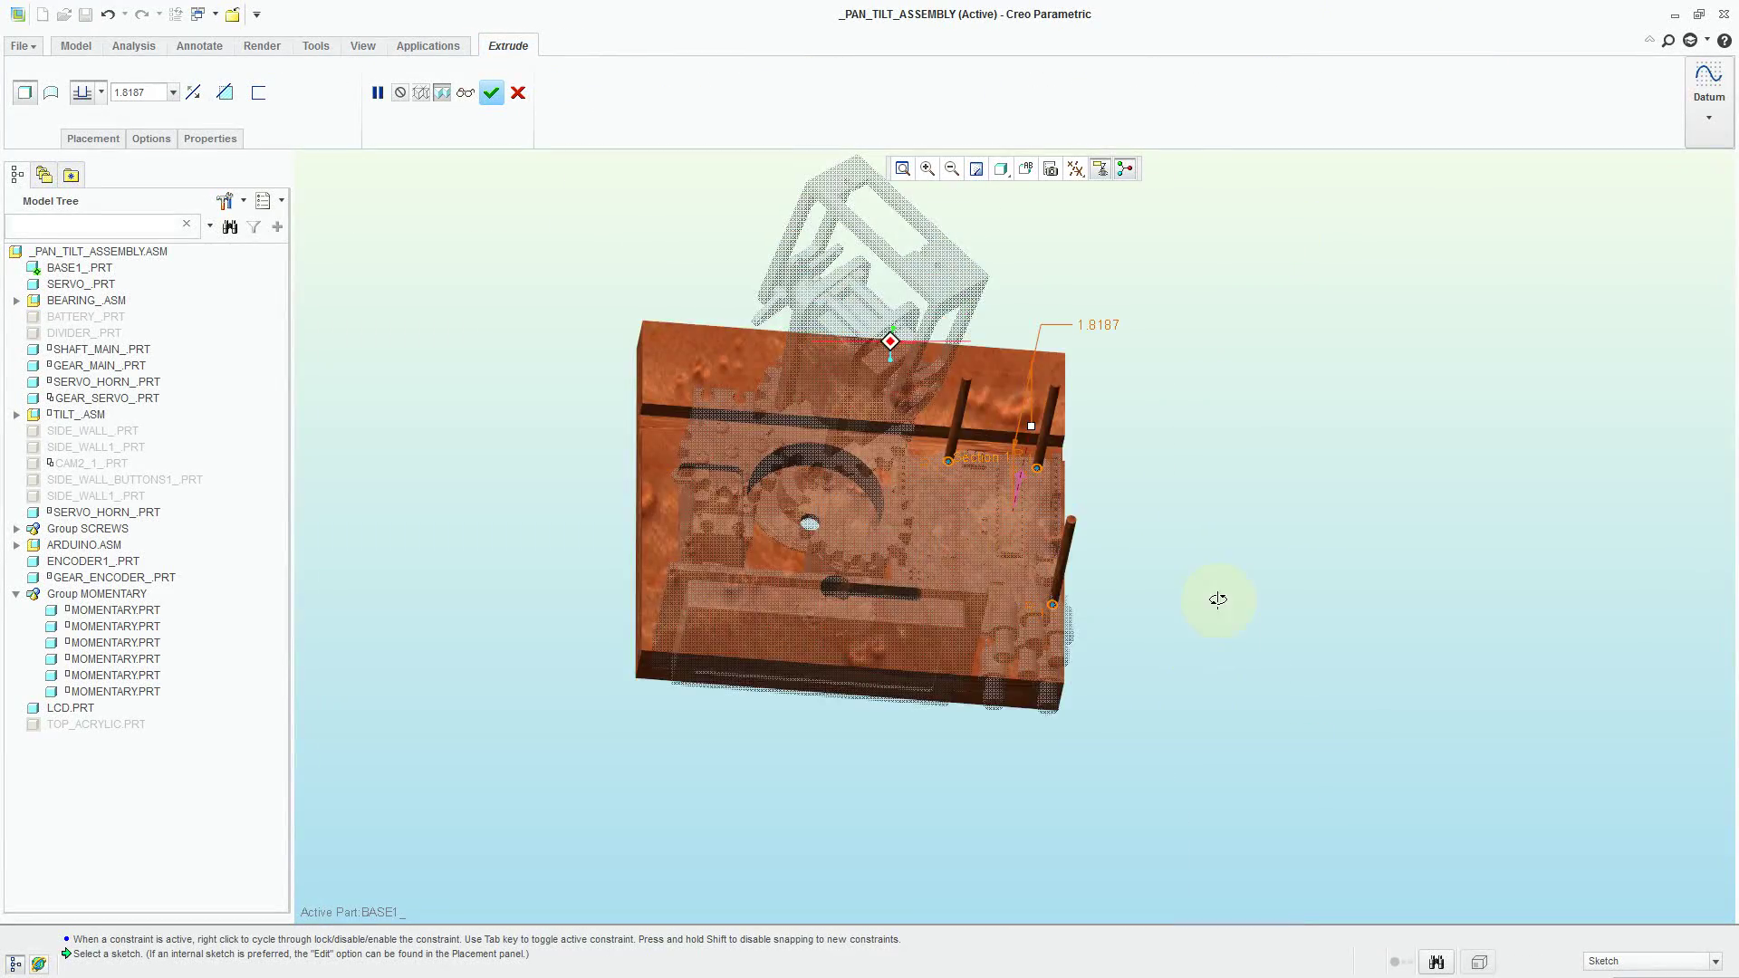
- Set the extrude depth to 0.2, flip it into the base, and complete it as a material cut
middle_drag(1218, 600, 1138, 556)
scroll(990, 710, up, 5)
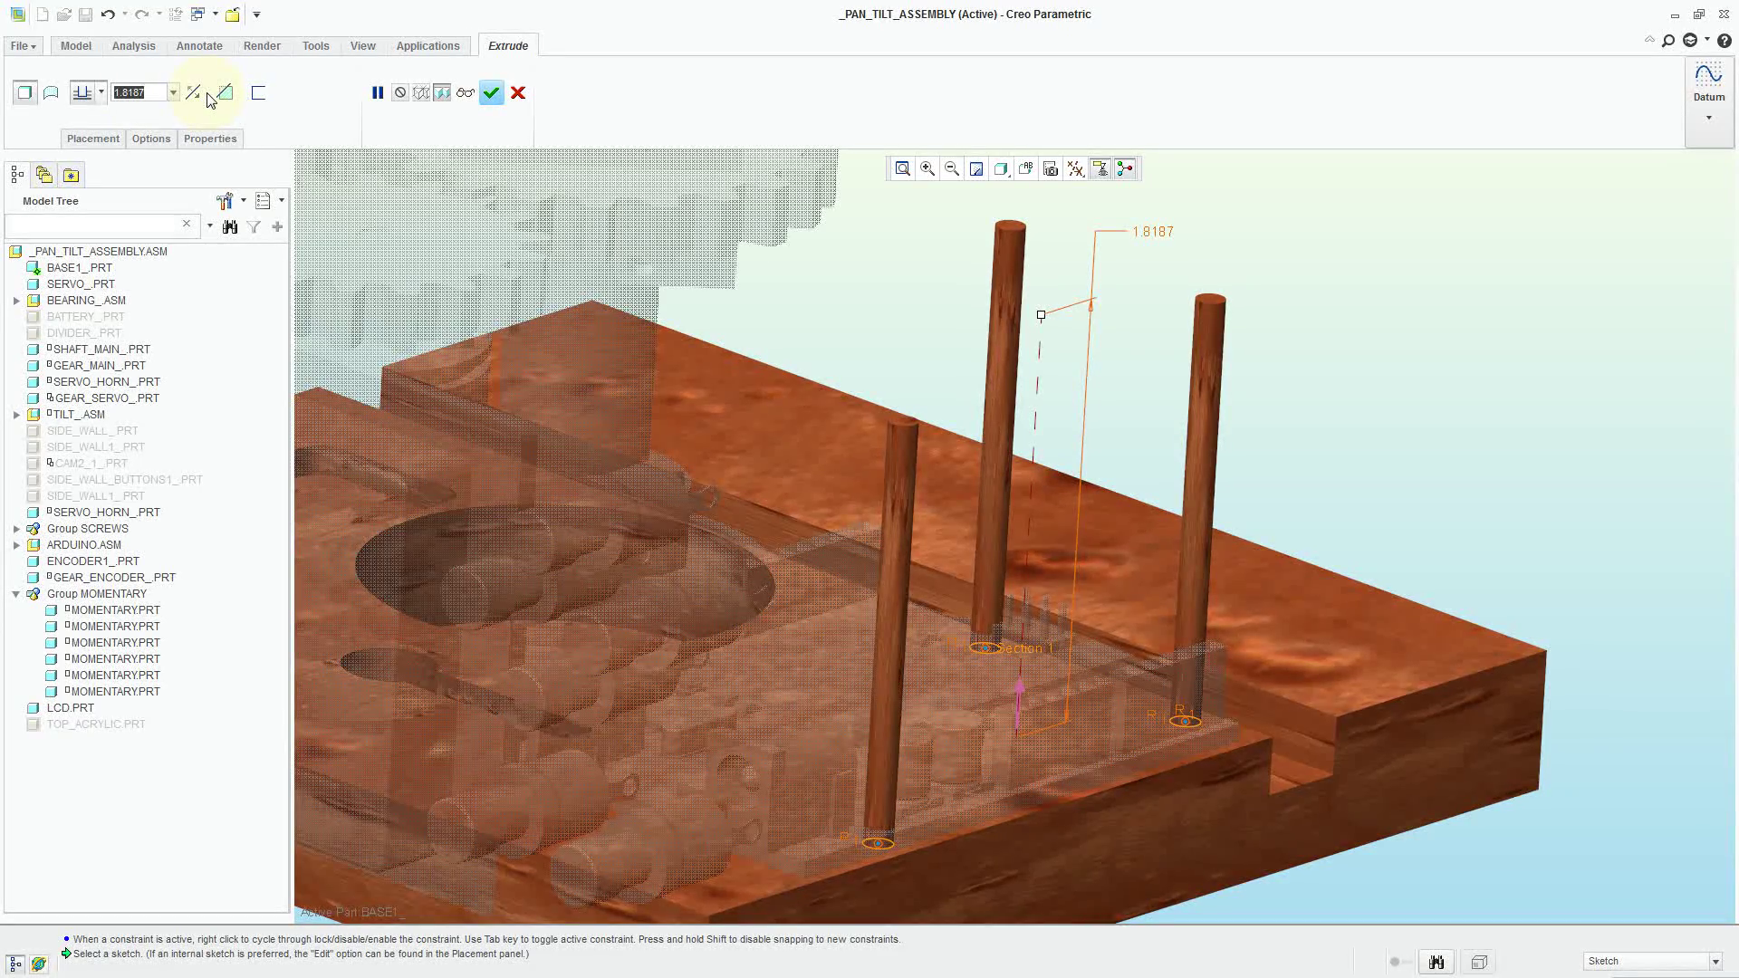
text(0.2)
key(Return)
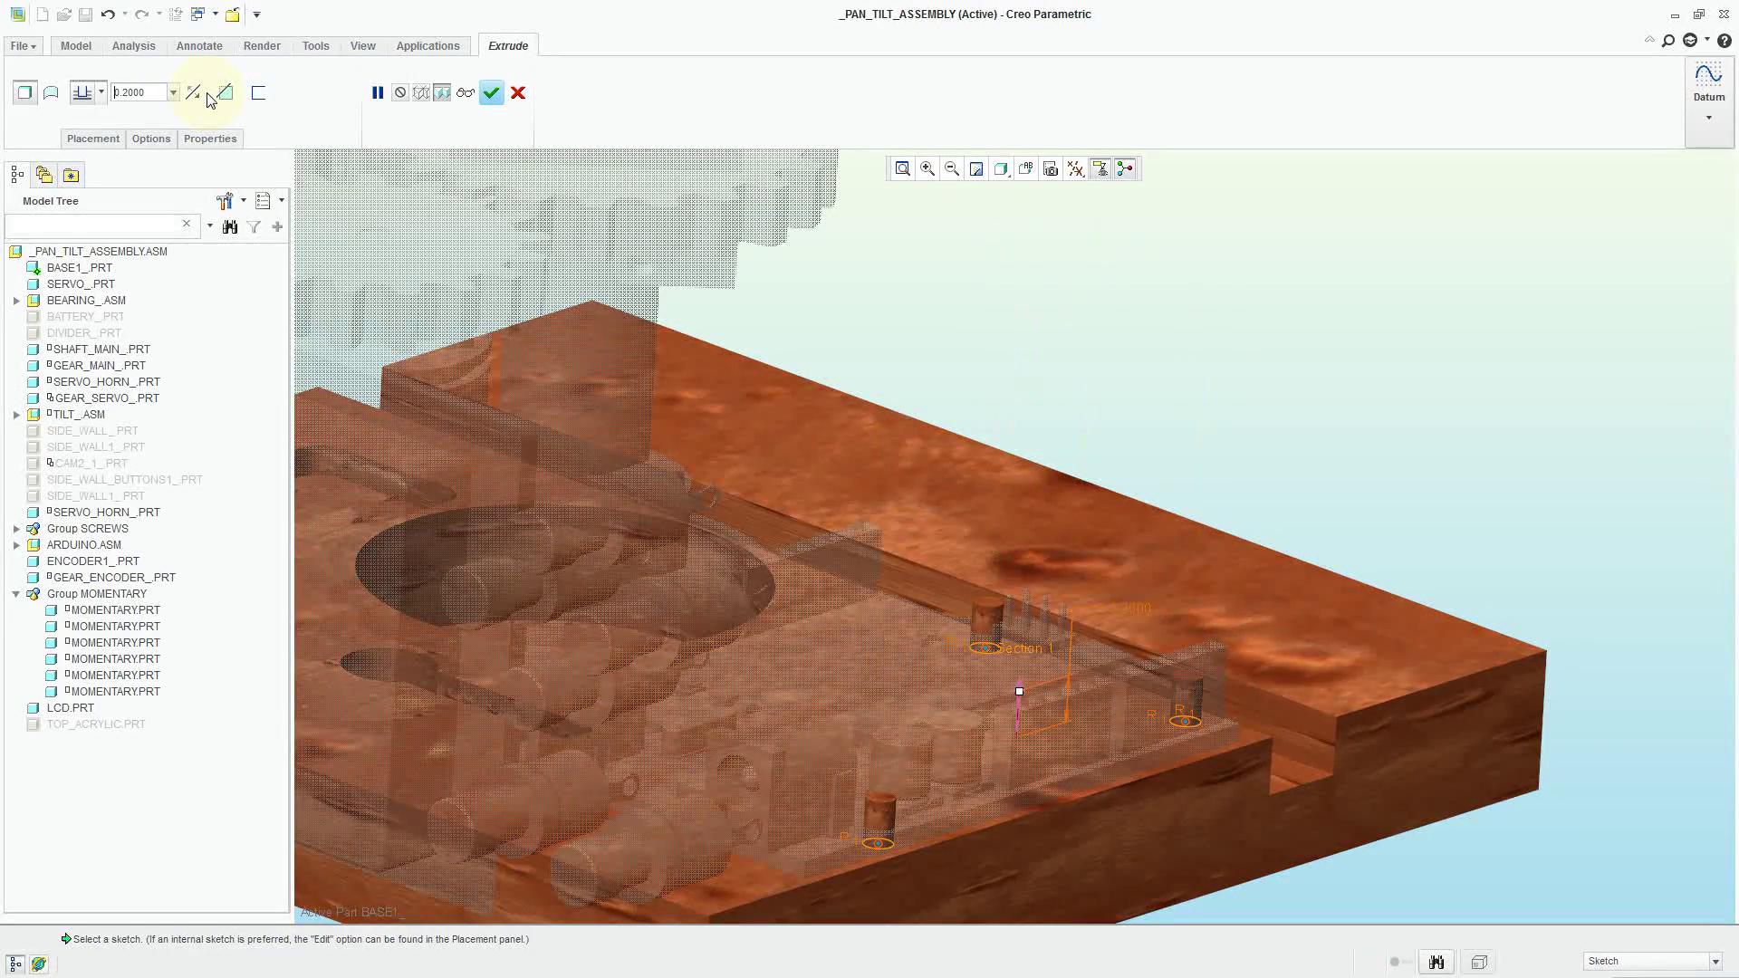
click(194, 95)
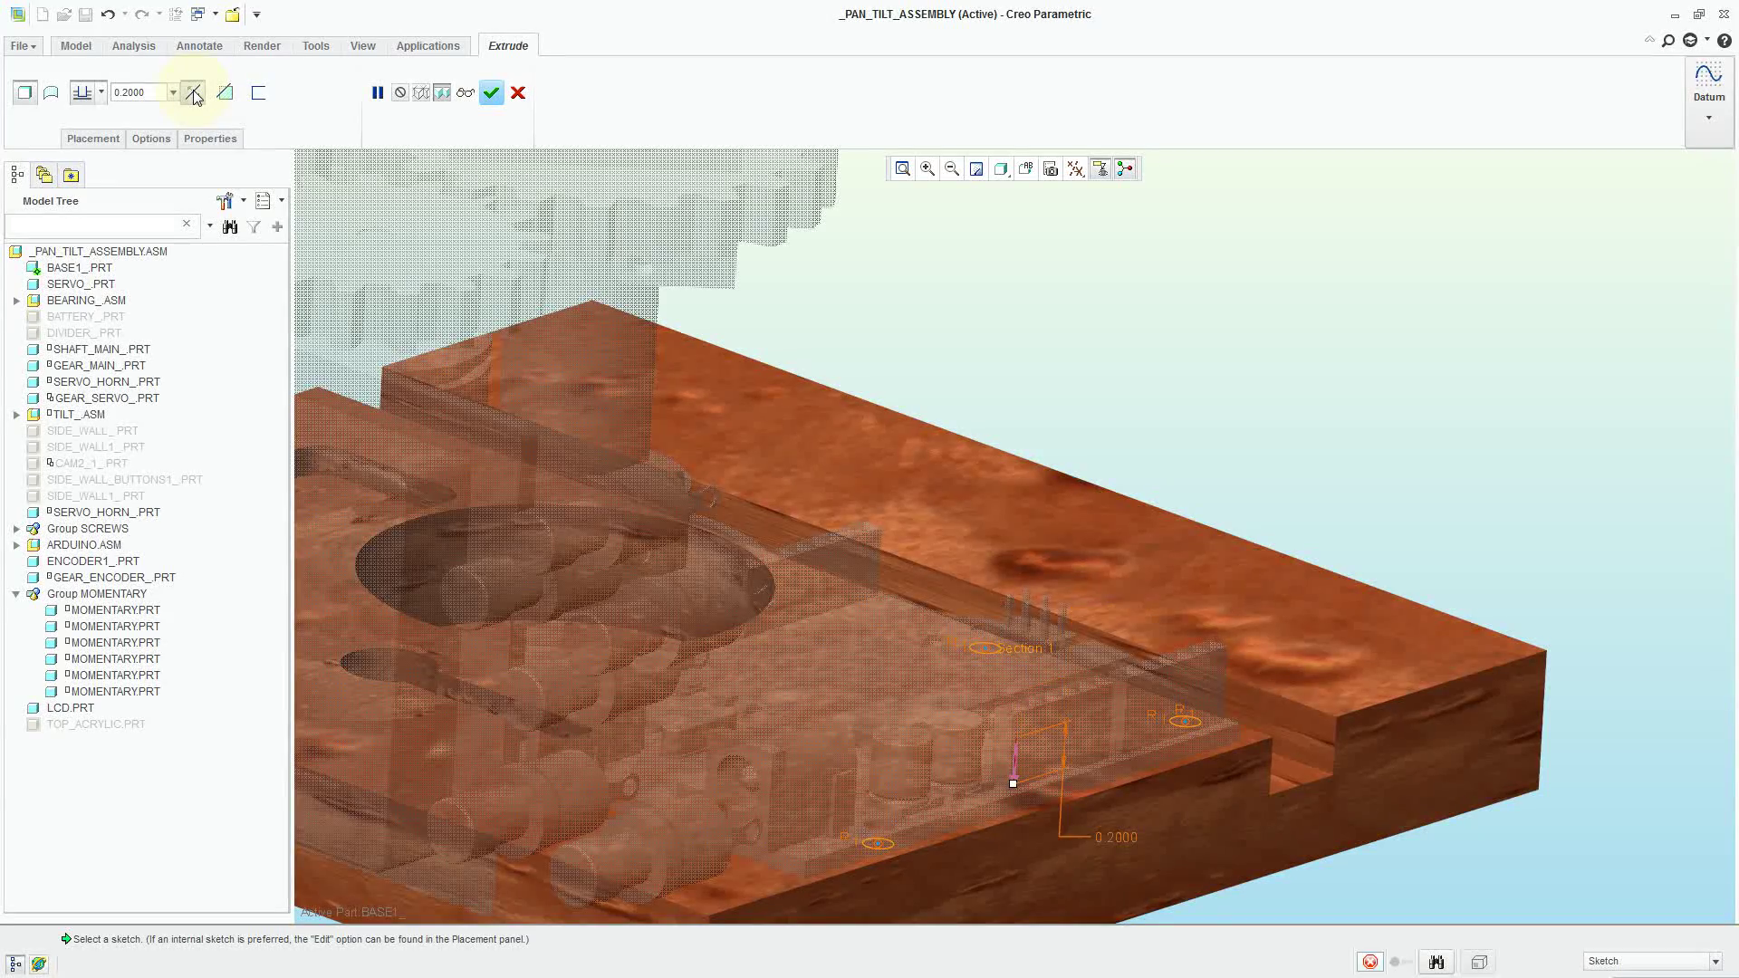
click(225, 94)
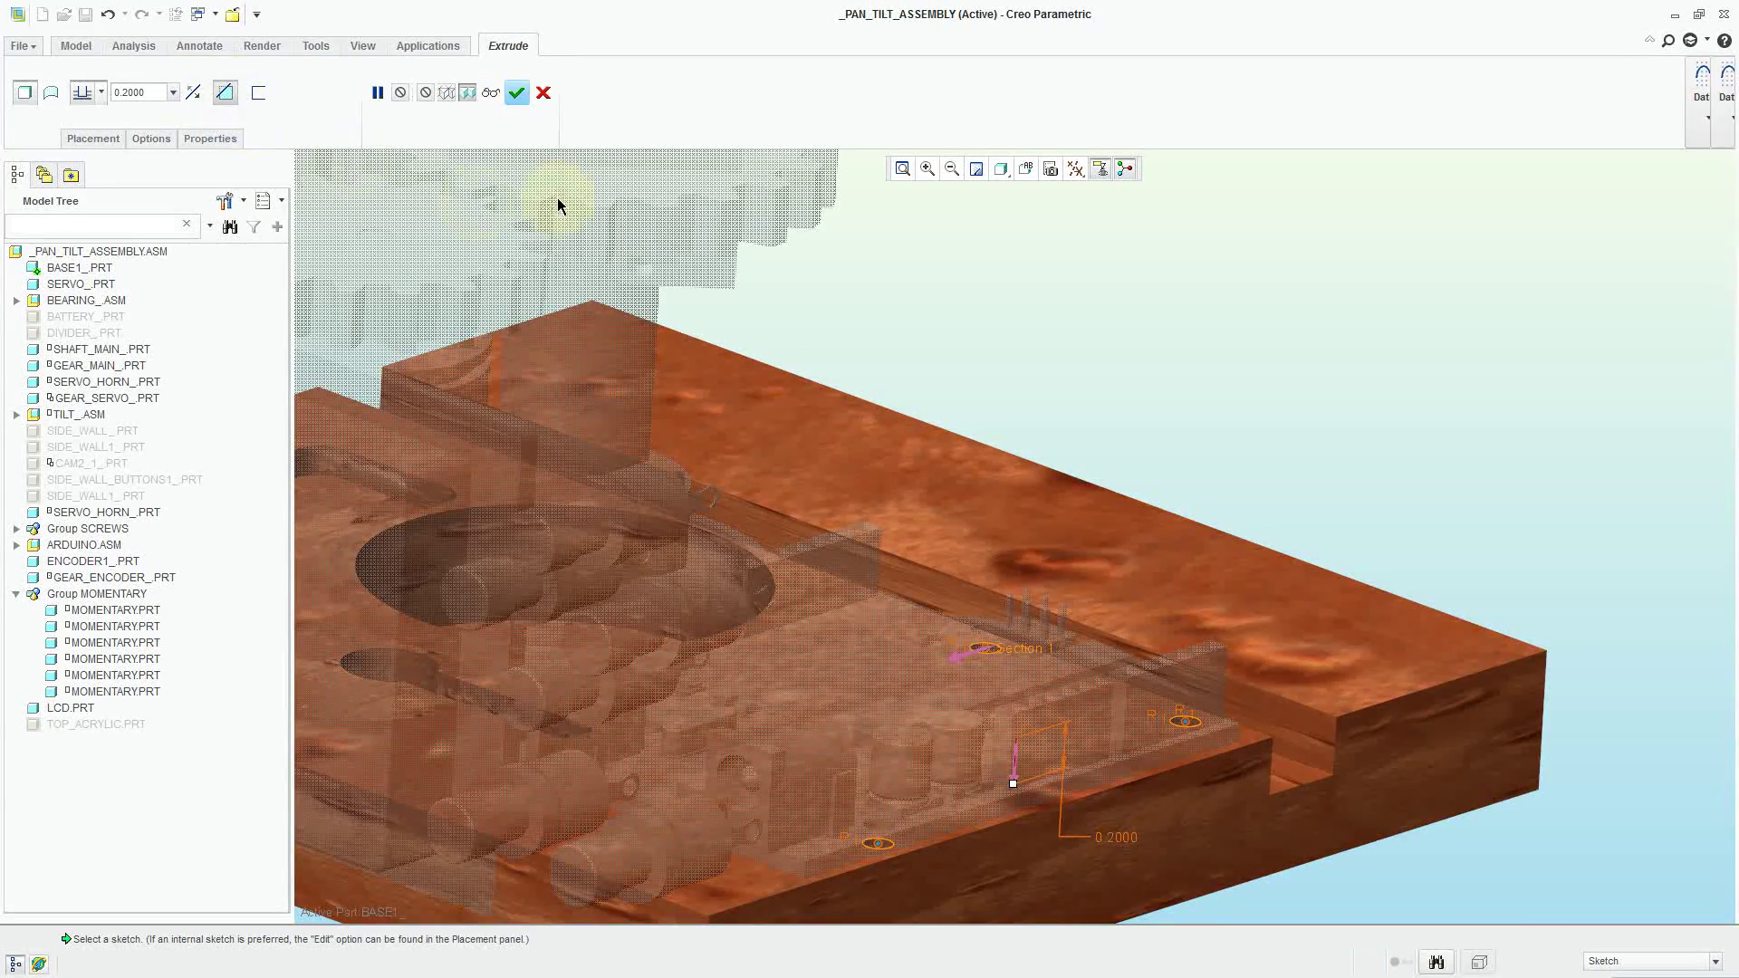
click(516, 93)
scroll(1232, 412, down, 5)
middle_drag(1227, 398, 1218, 441)
- Exit base part activation to return to editing the full assembly
key(ctrl+a)
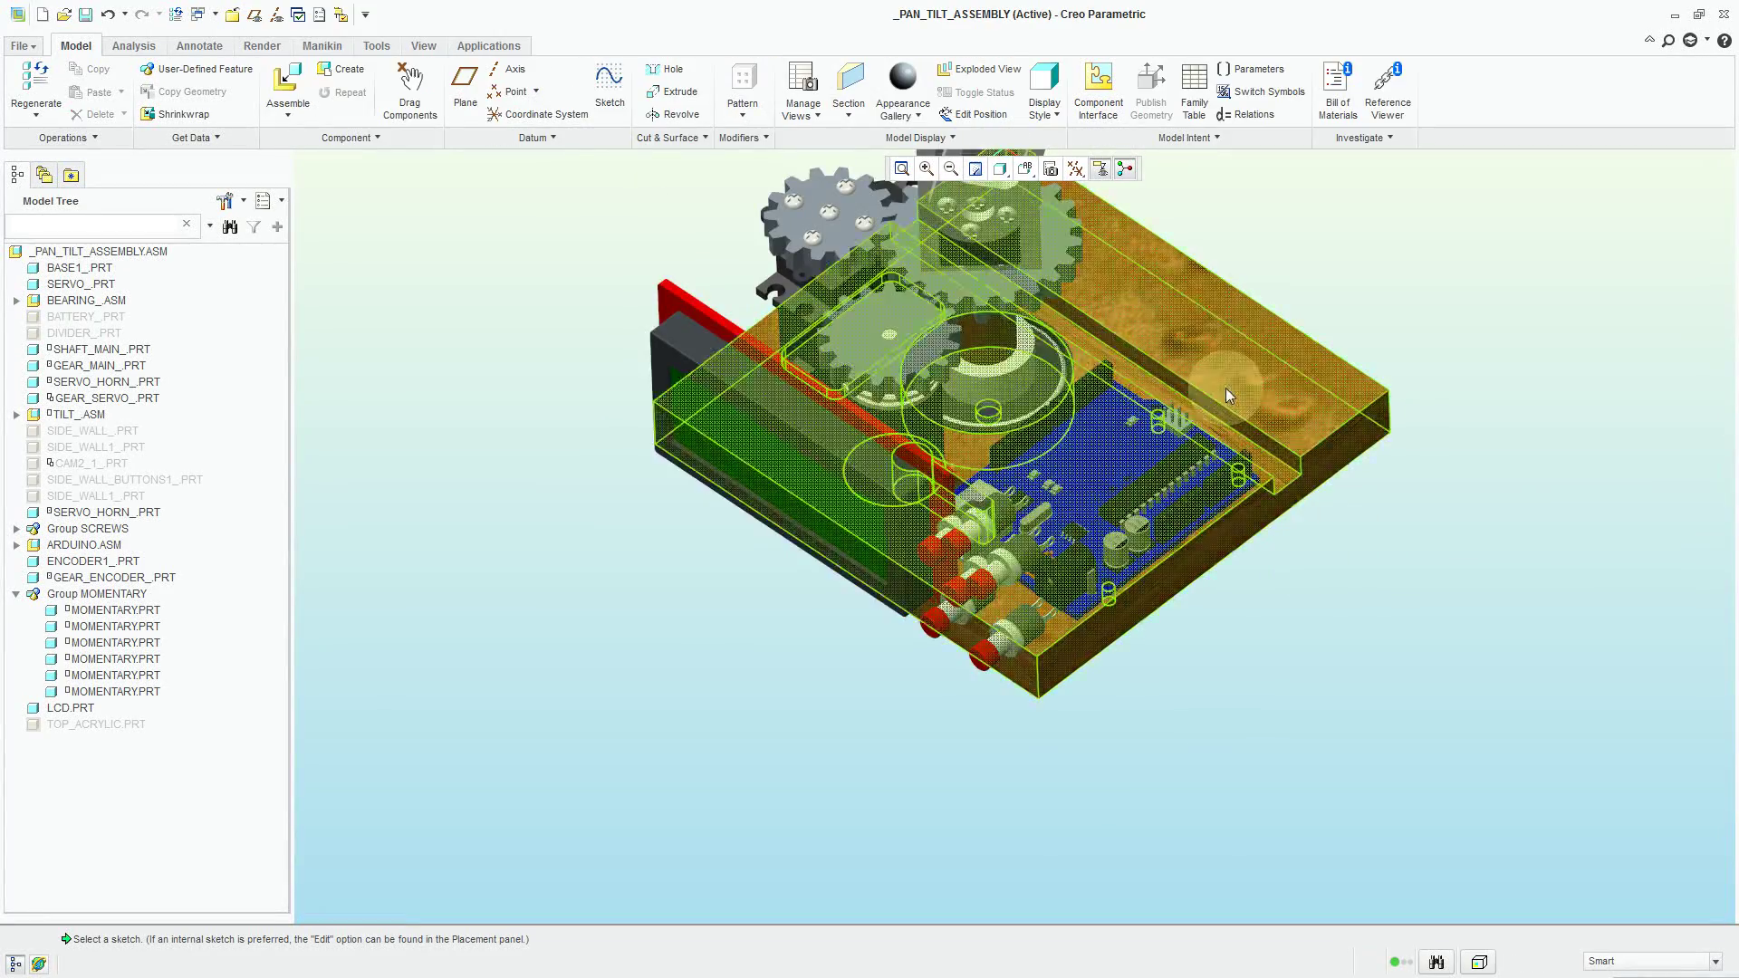
scroll(1226, 388, up, 5)
scroll(1313, 272, down, 3)
scroll(1218, 324, up, 5)
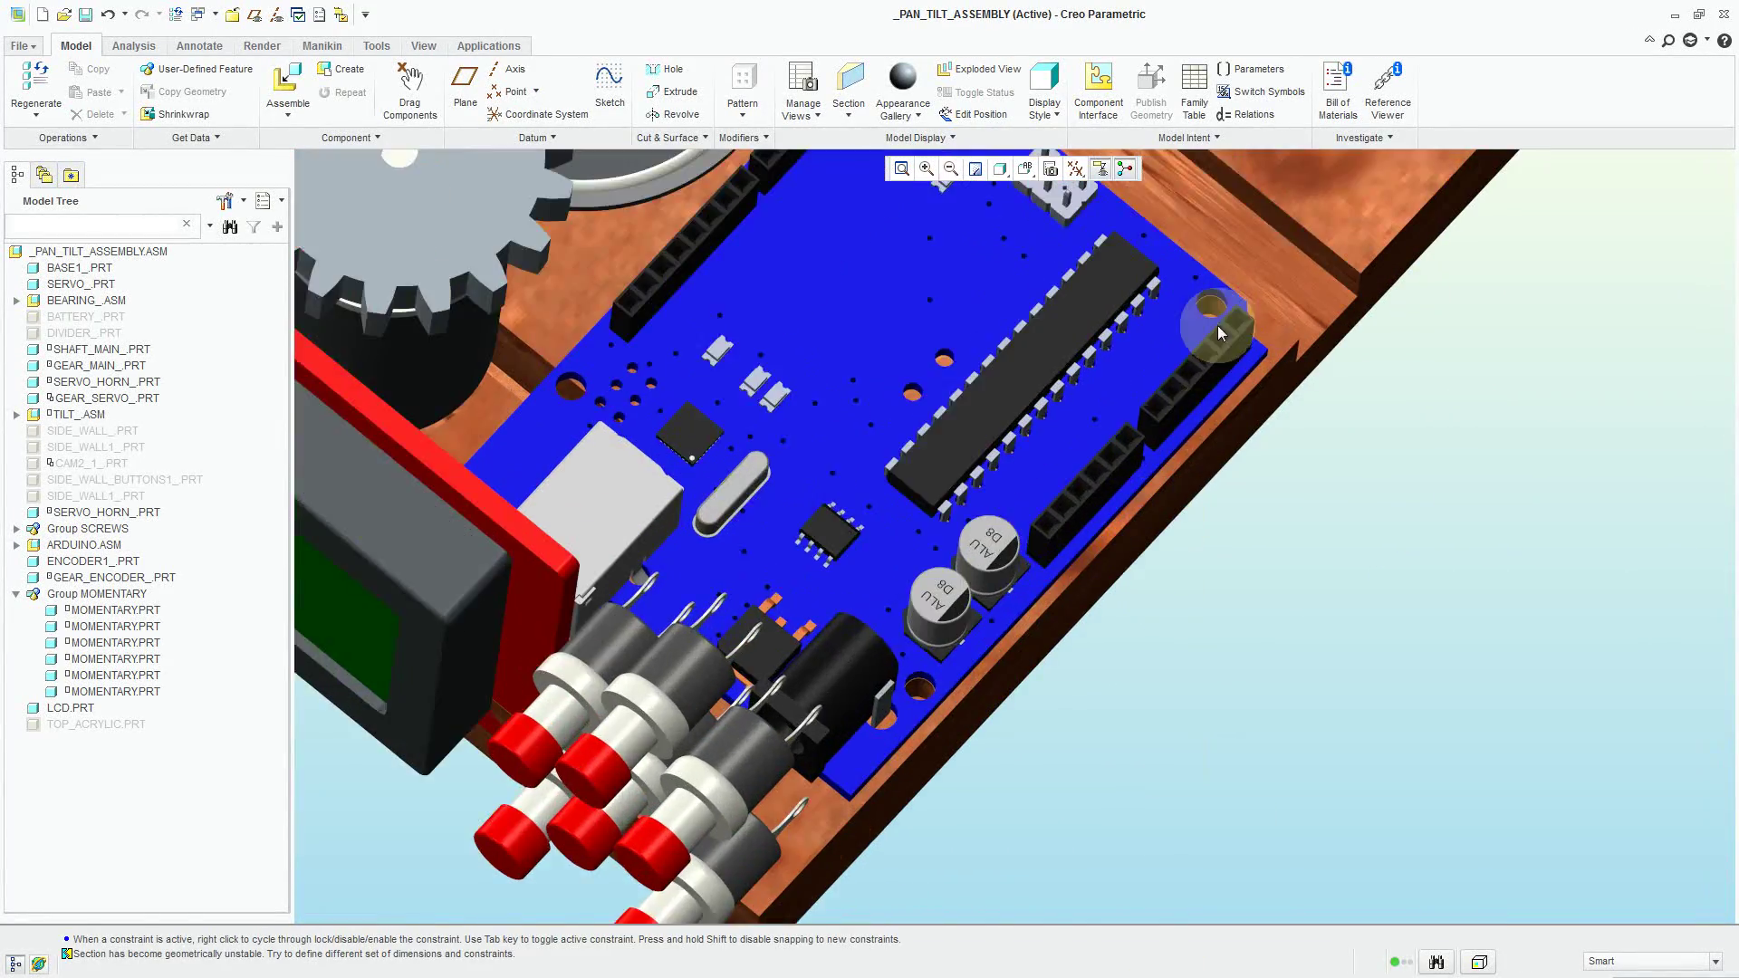
scroll(1277, 830, down, 5)
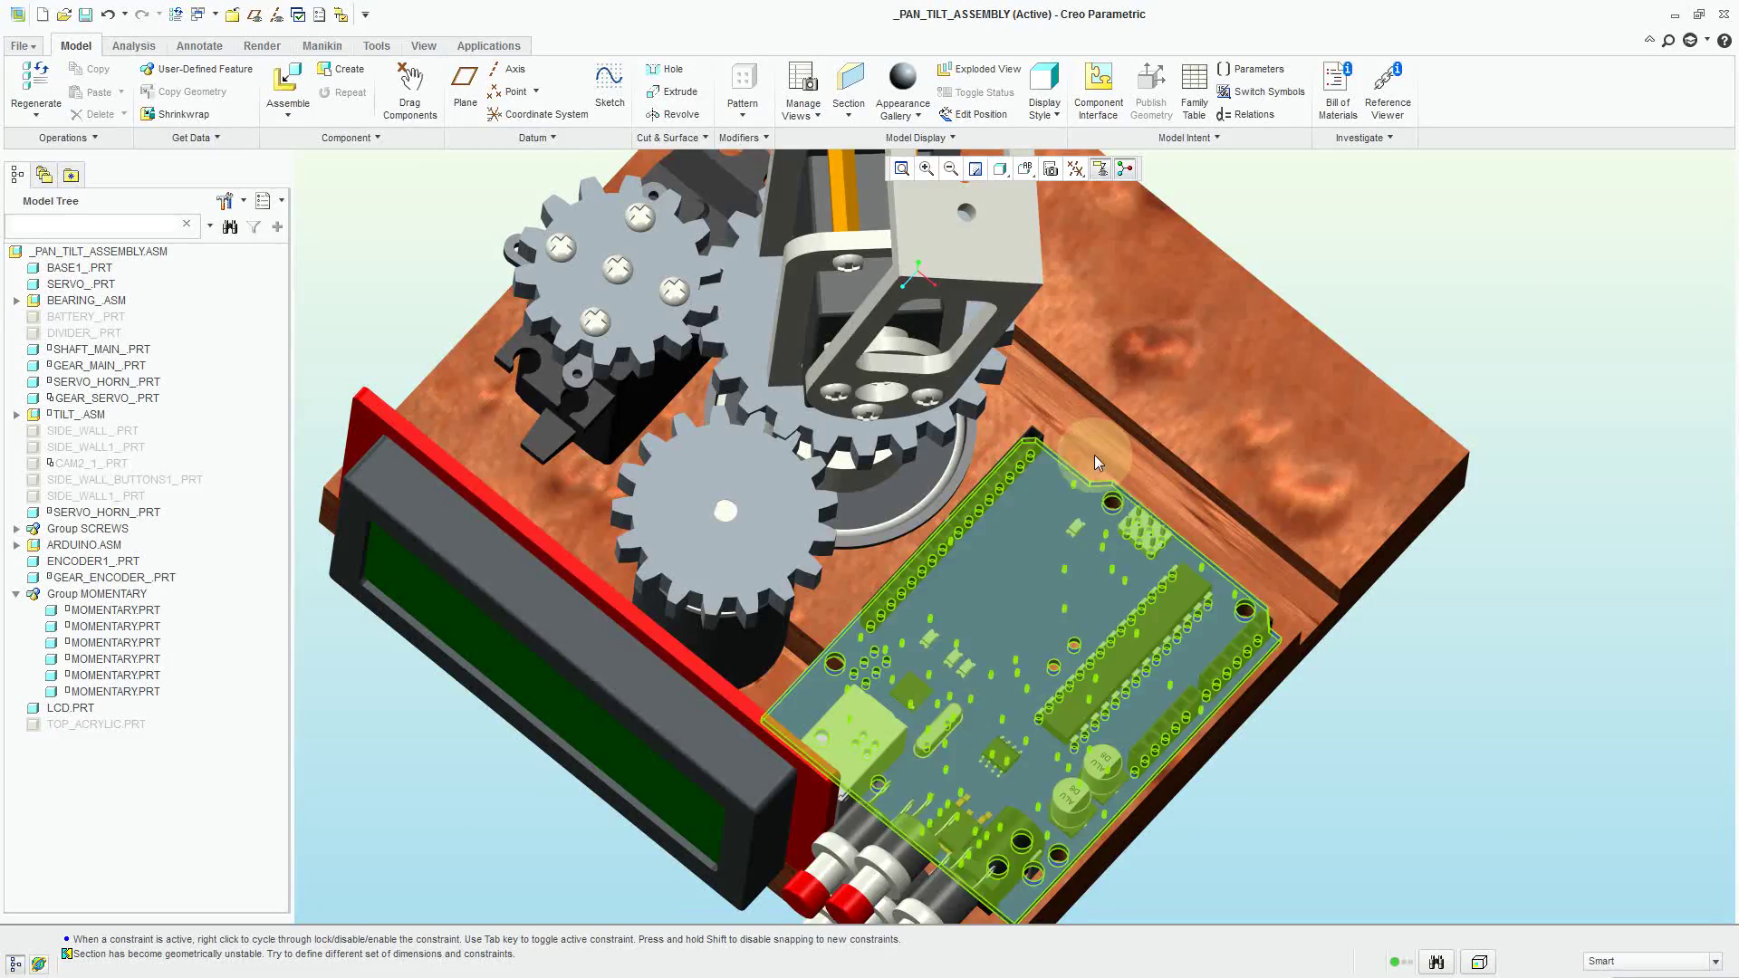
scroll(859, 628, up, 3)
scroll(1232, 389, down, 3)
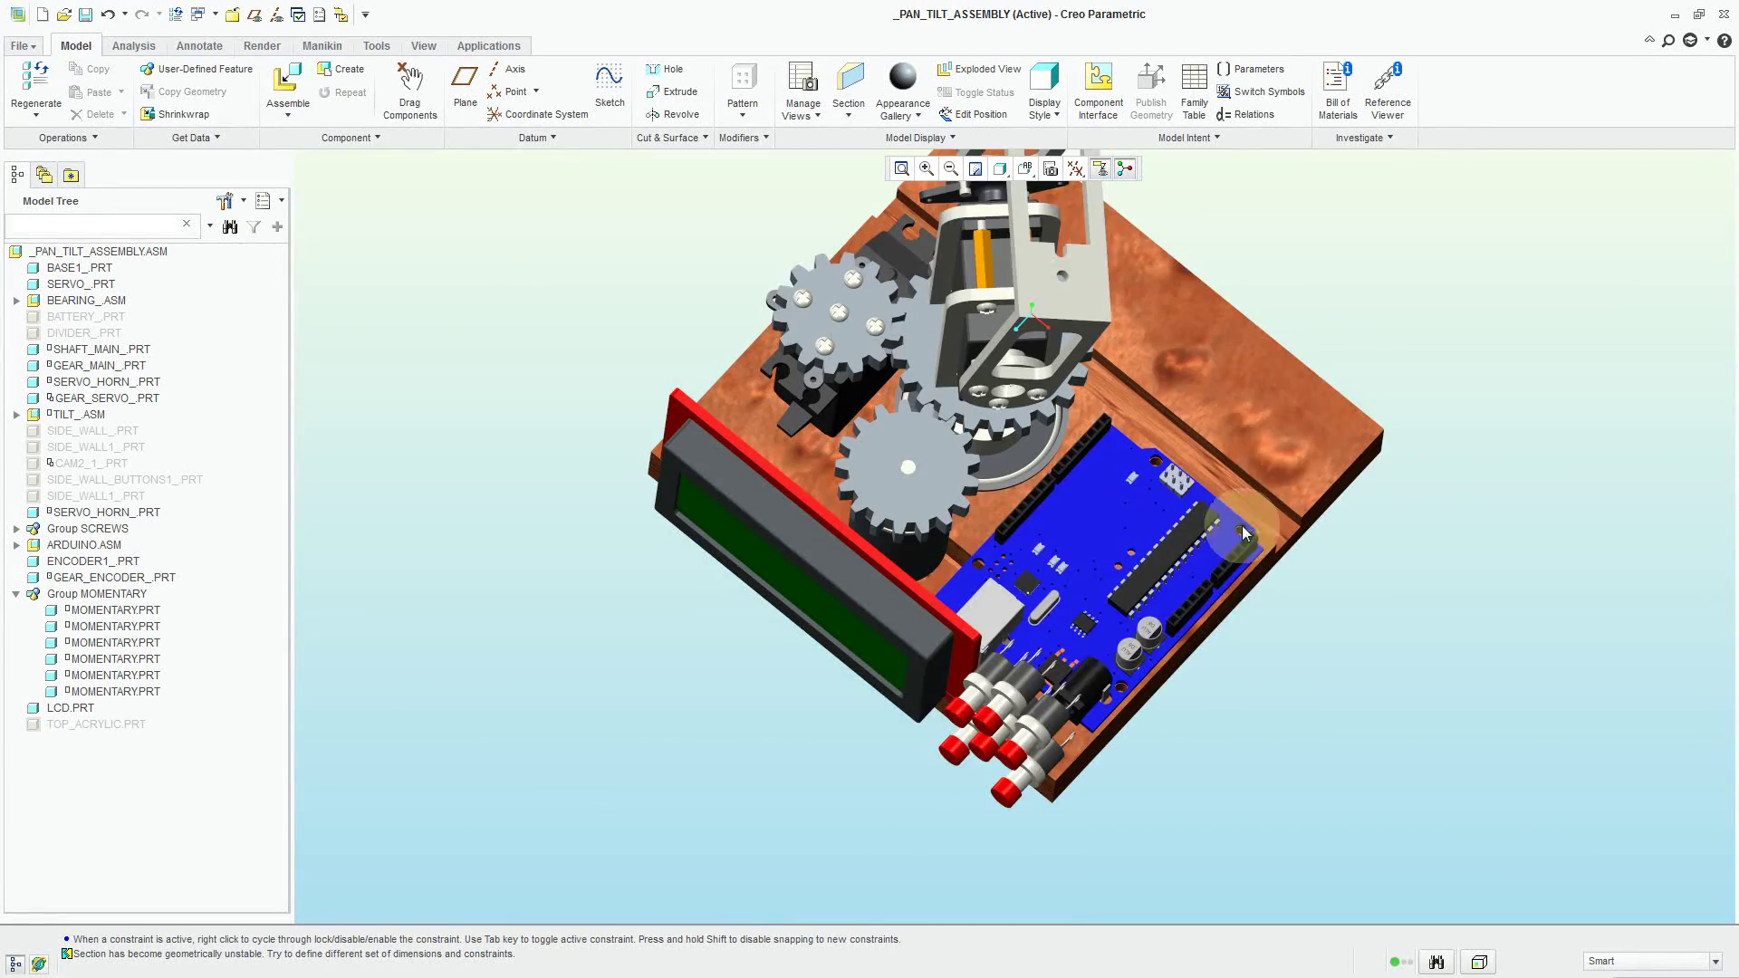
scroll(1242, 526, up, 3)
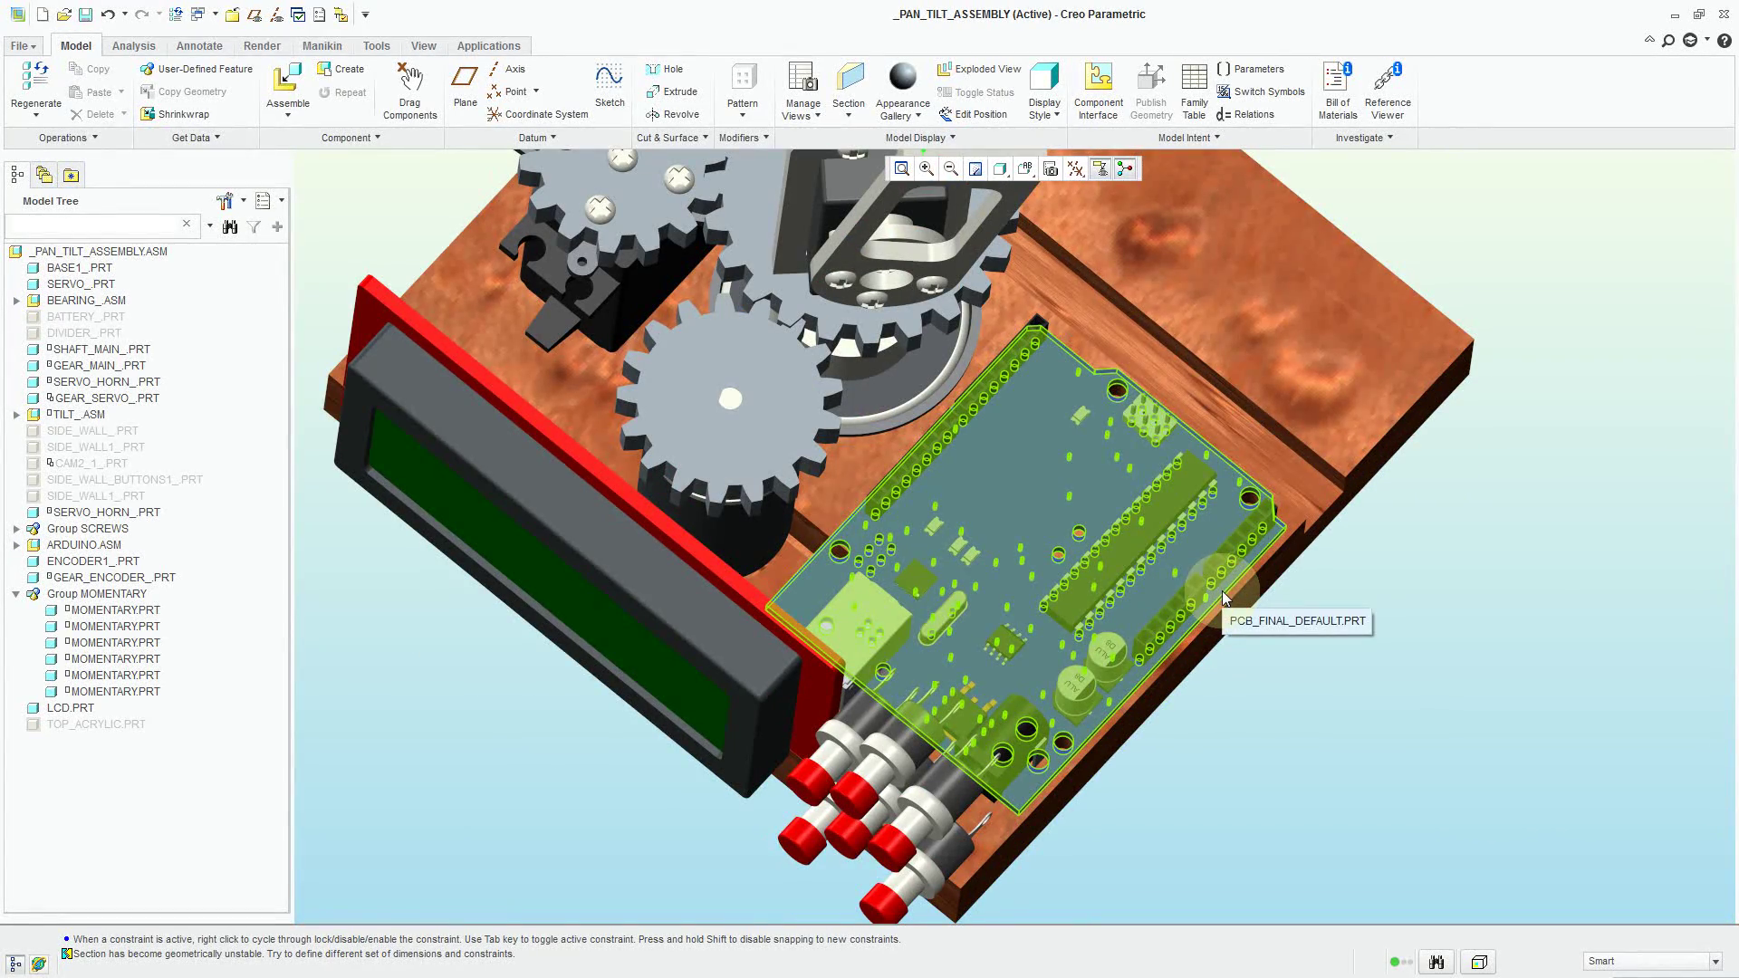
- Open BASE1_PRT in its own window to inspect it, then close it to return to the assembly
click(1310, 395)
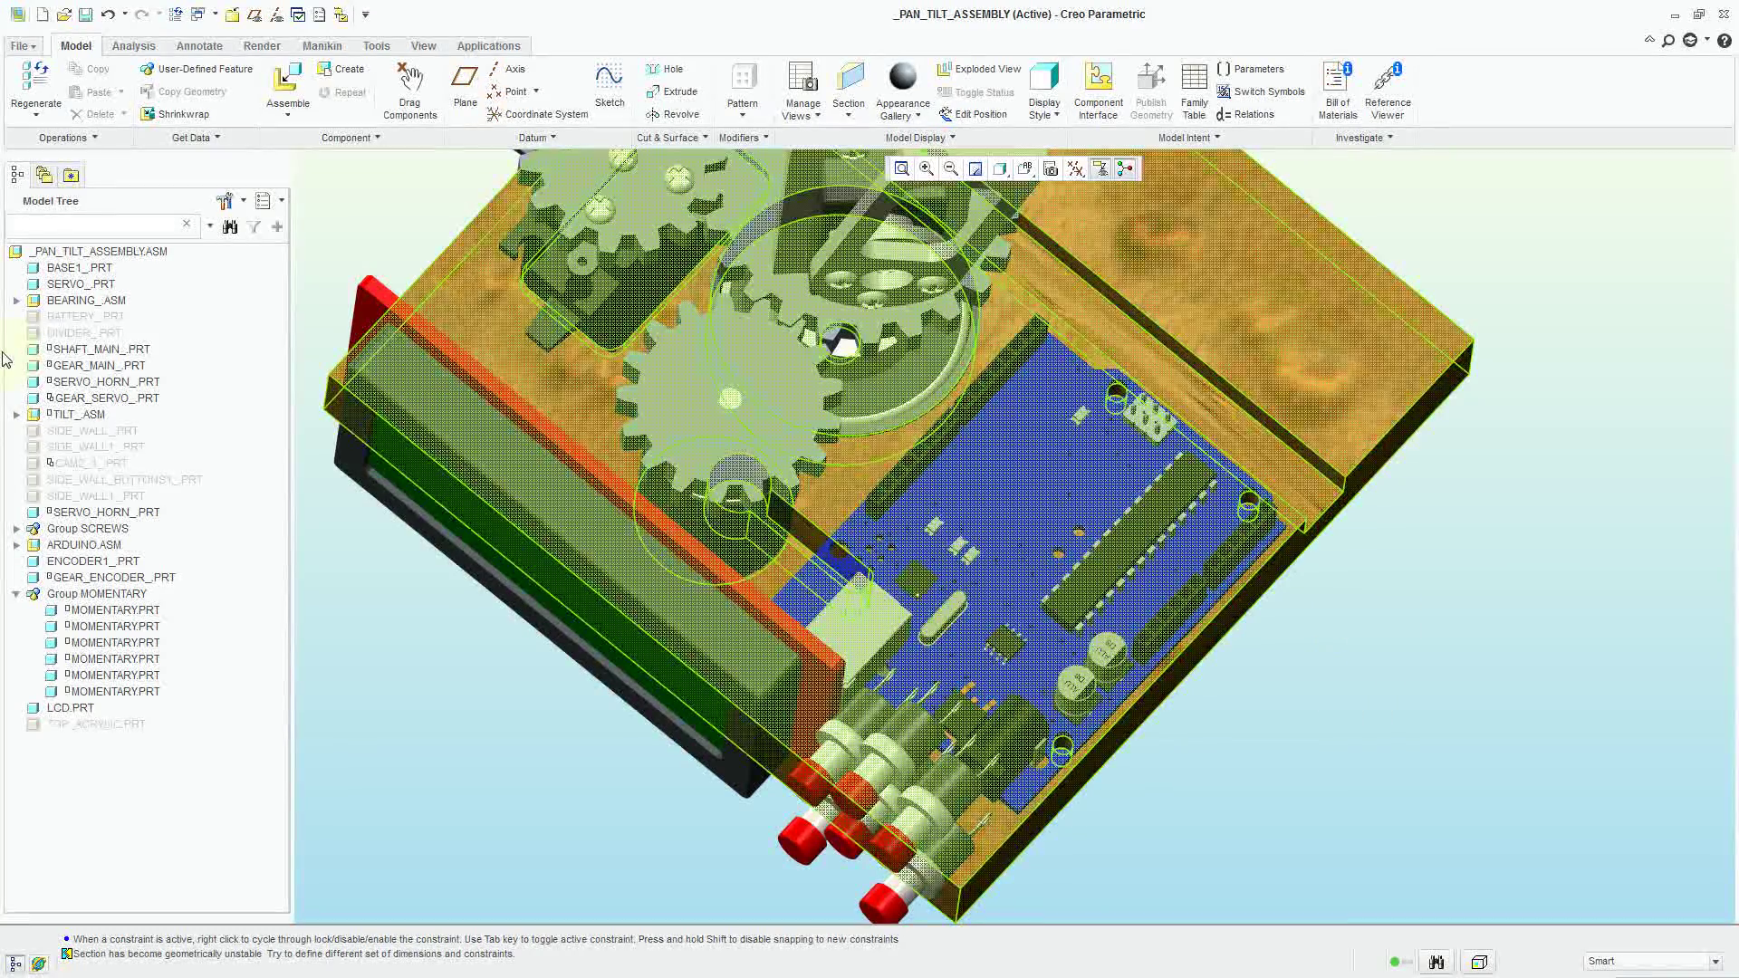
right_click(63, 270)
click(100, 299)
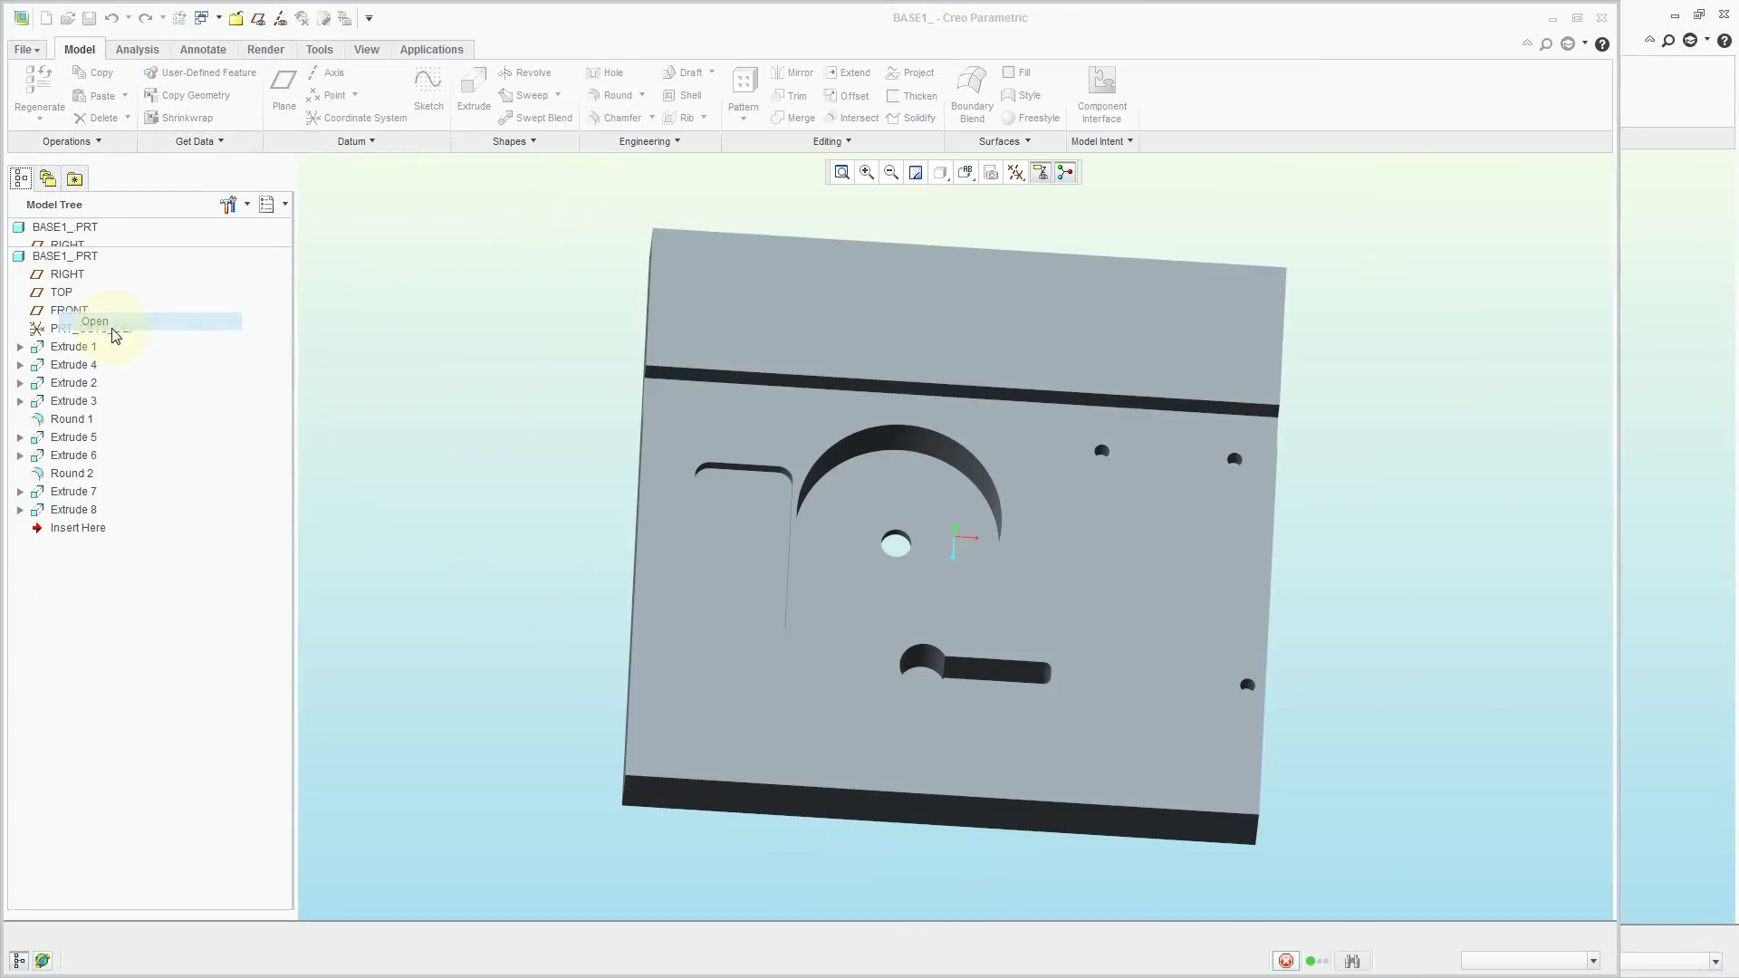
mouse_move(1250, 777)
middle_down()
mouse_move(1235, 699)
mouse_move(1145, 738)
mouse_move(1190, 731)
middle_up()
click(236, 18)
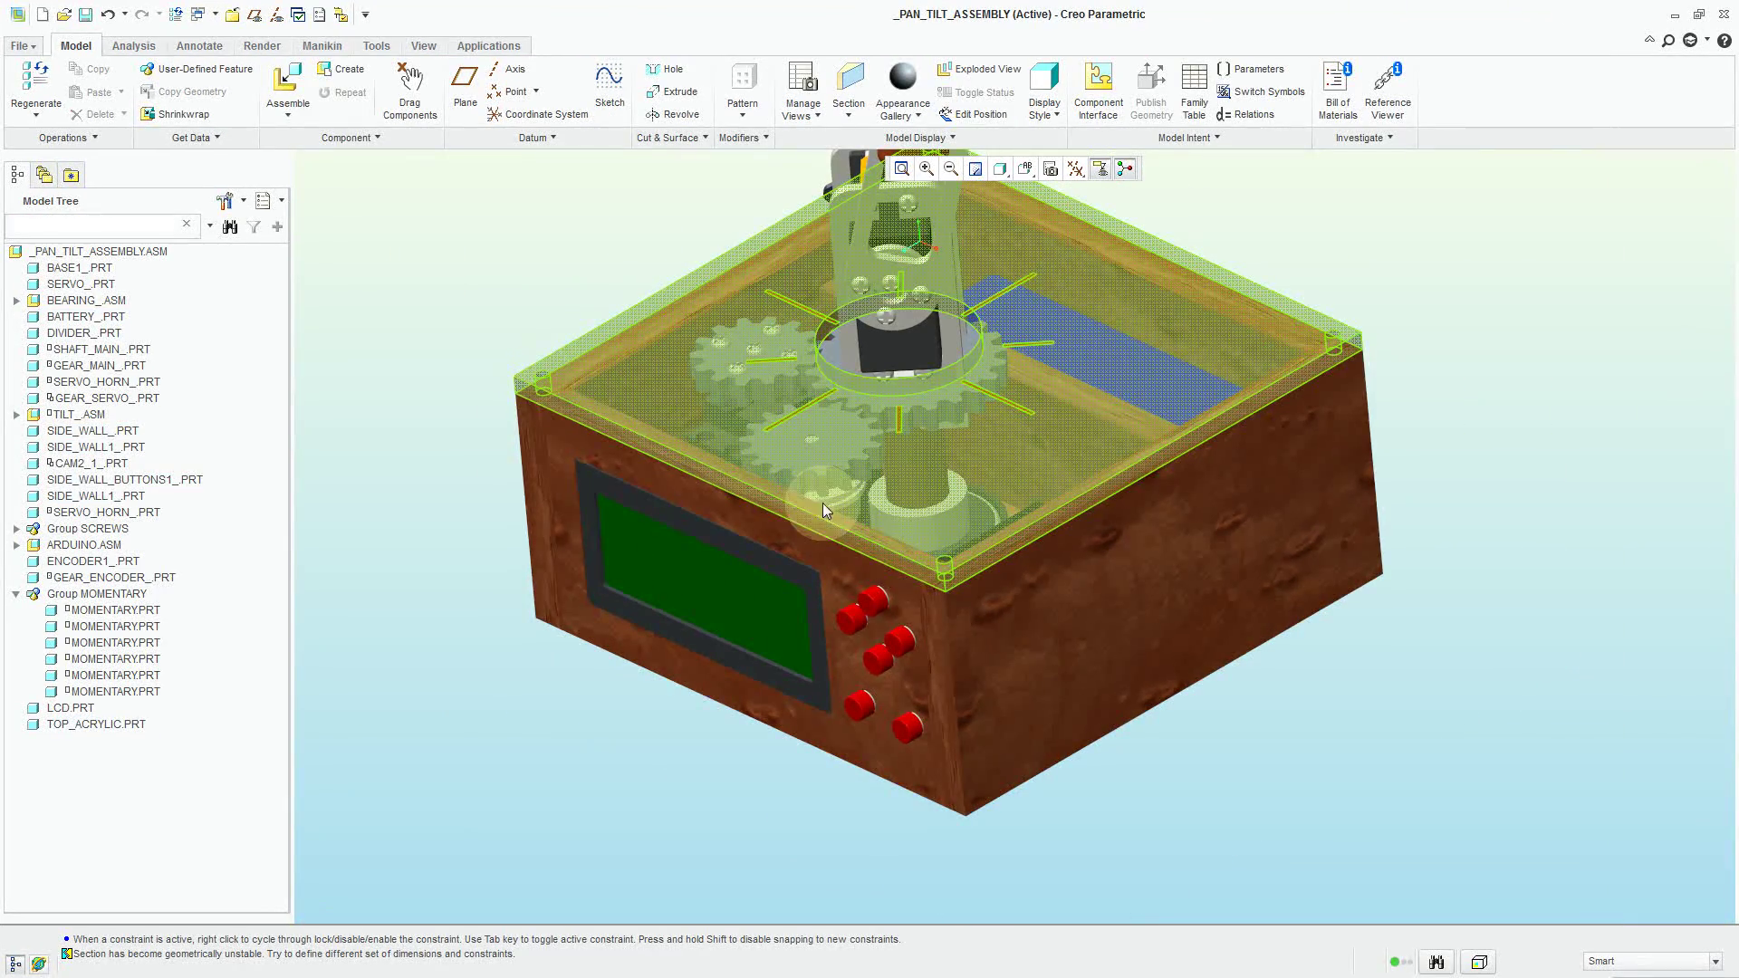
- Assemble screw_short_.prt into the pan-tilt assembly from the Open dialog
mouse_move(792, 212)
middle_down()
mouse_move(1582, 618)
mouse_move(1154, 792)
middle_up()
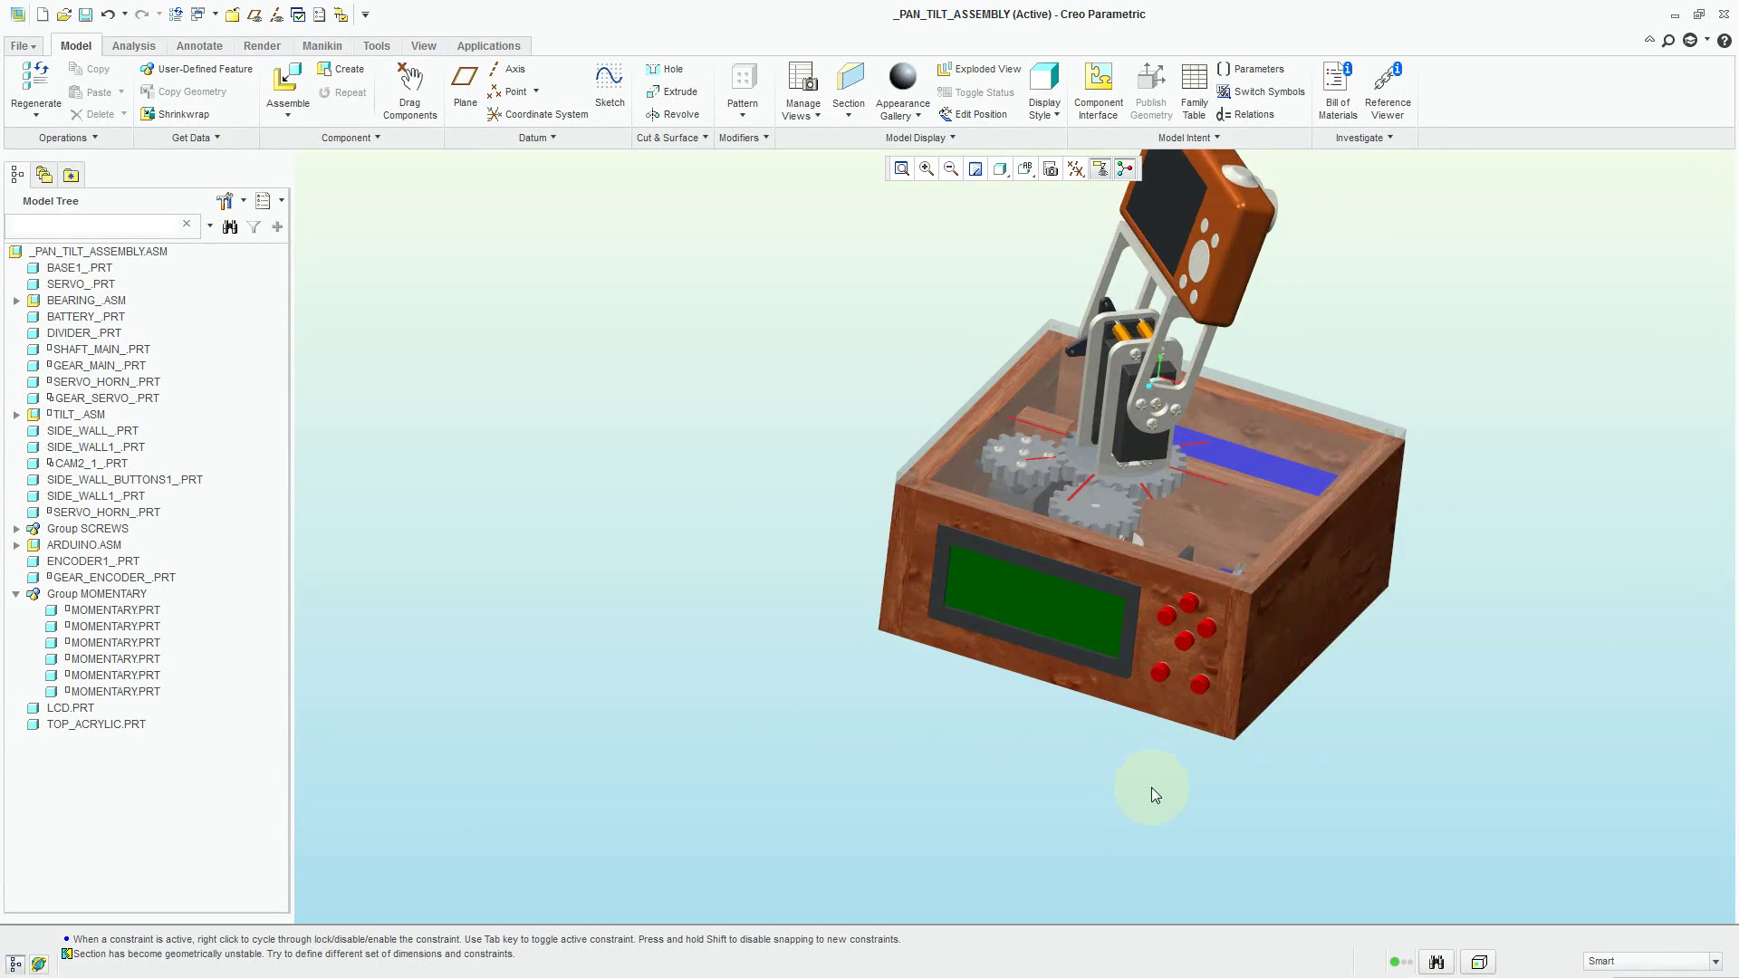
scroll(1262, 590, up, 5)
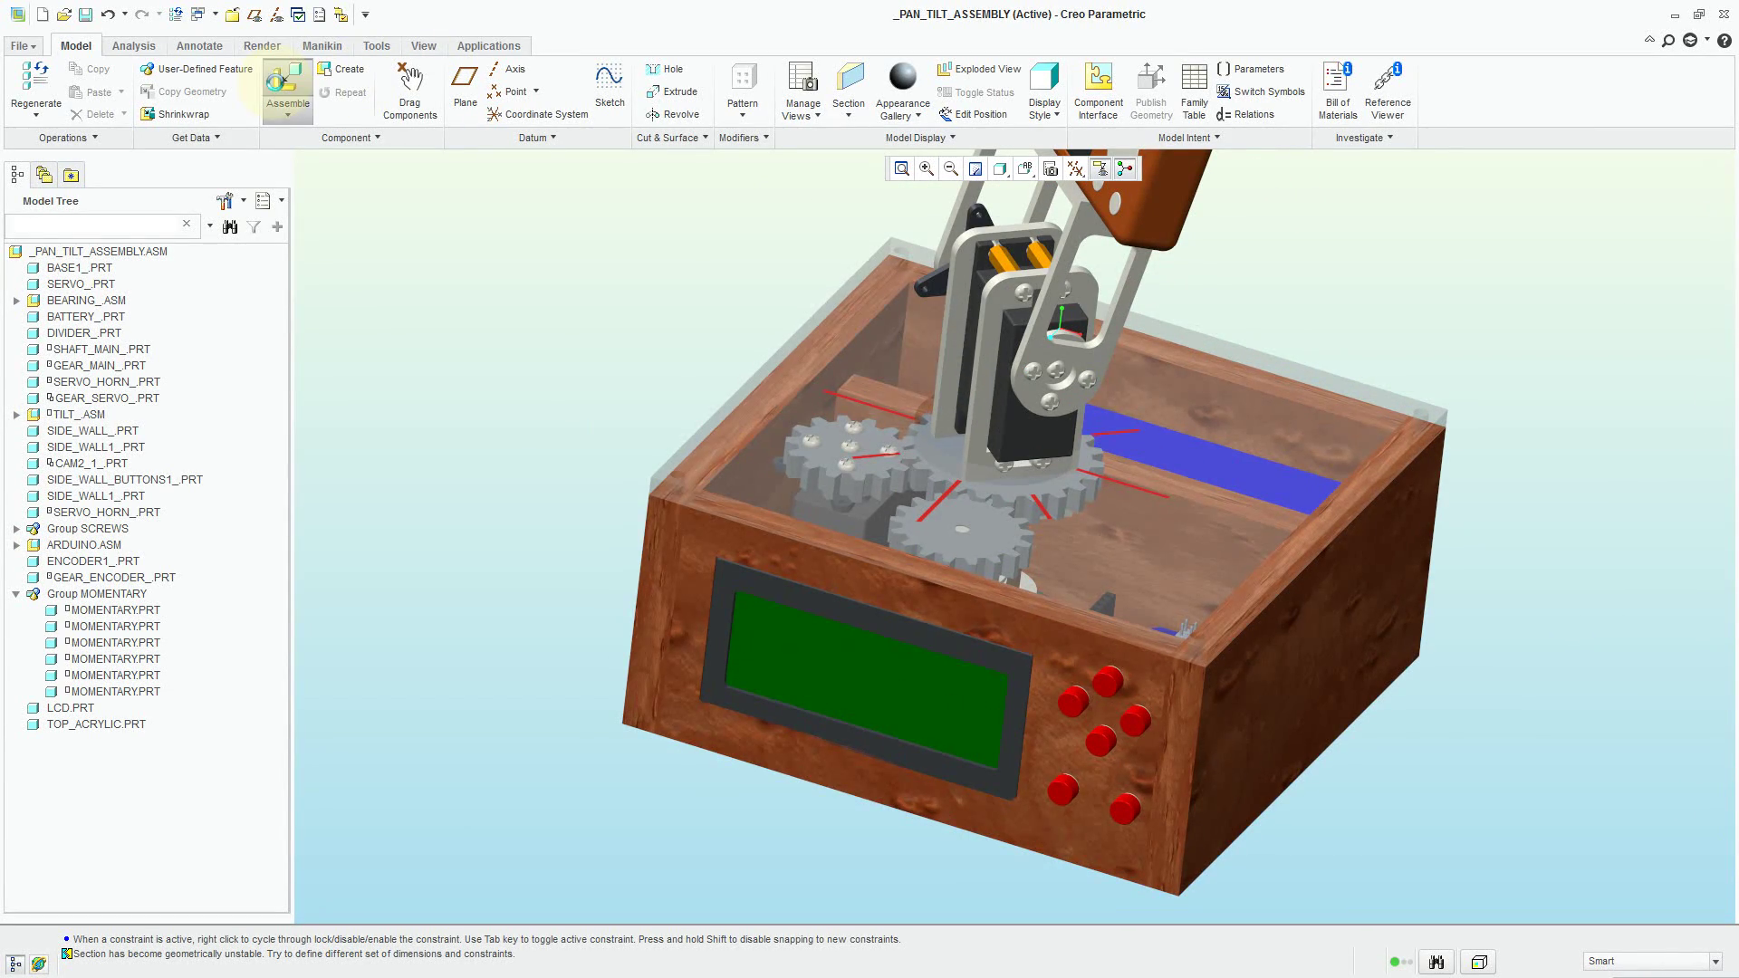
click(277, 86)
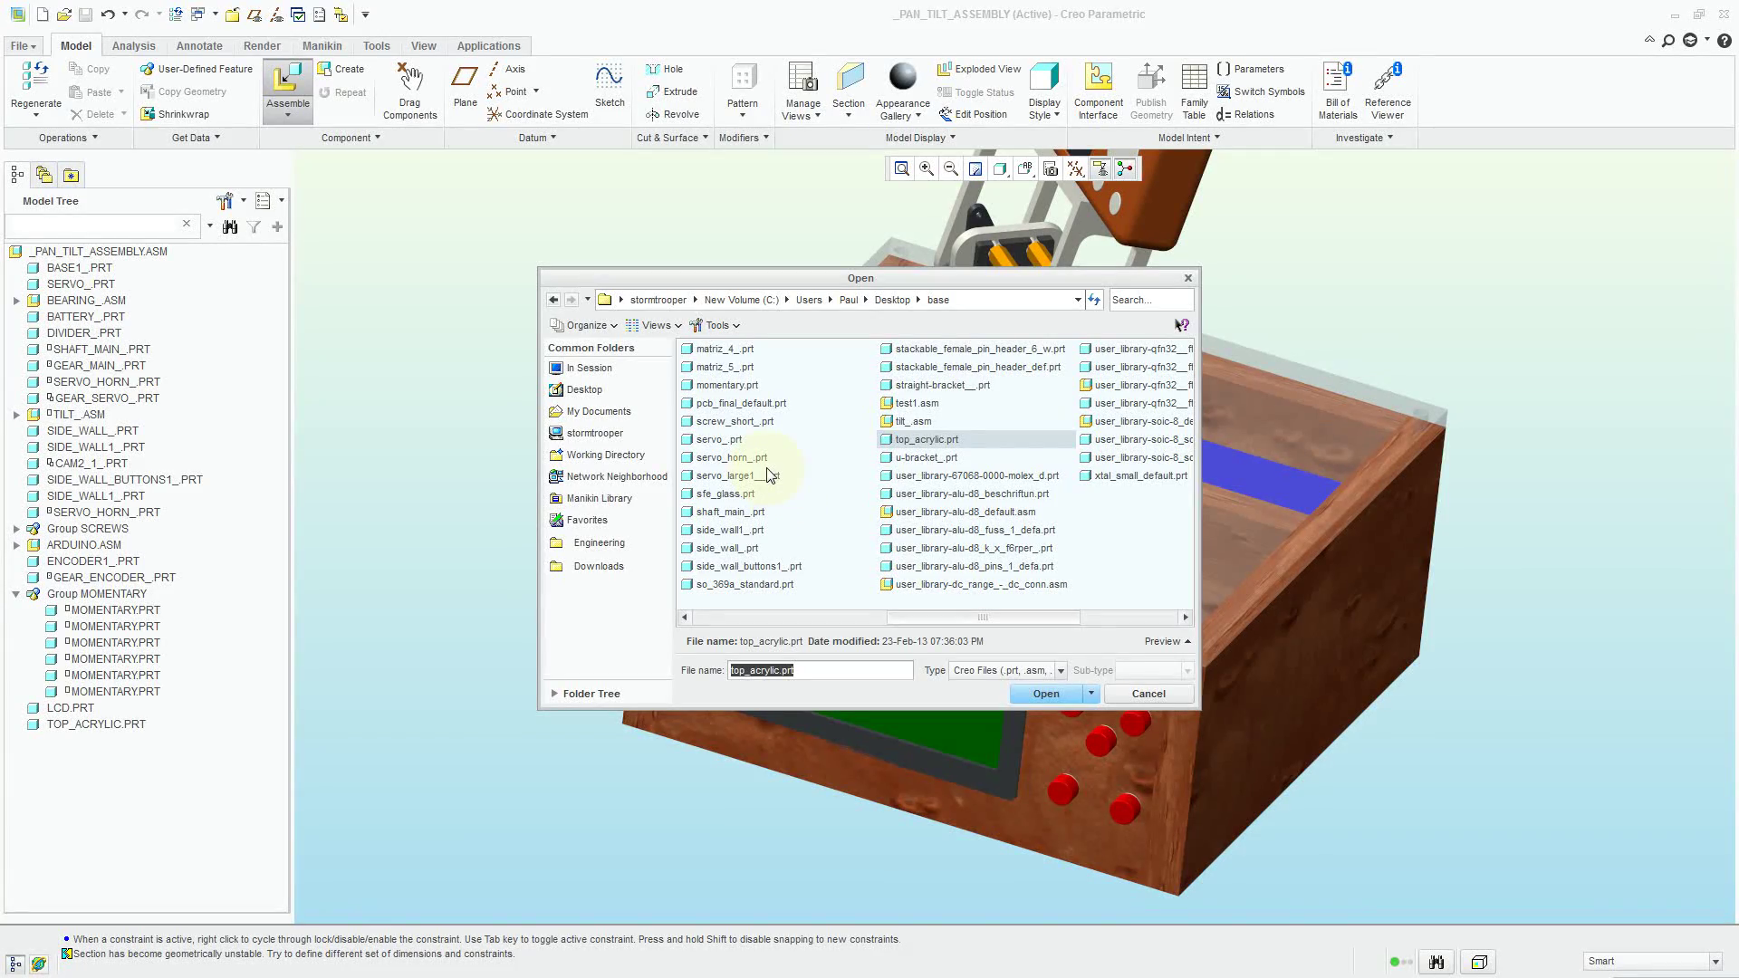
click(729, 423)
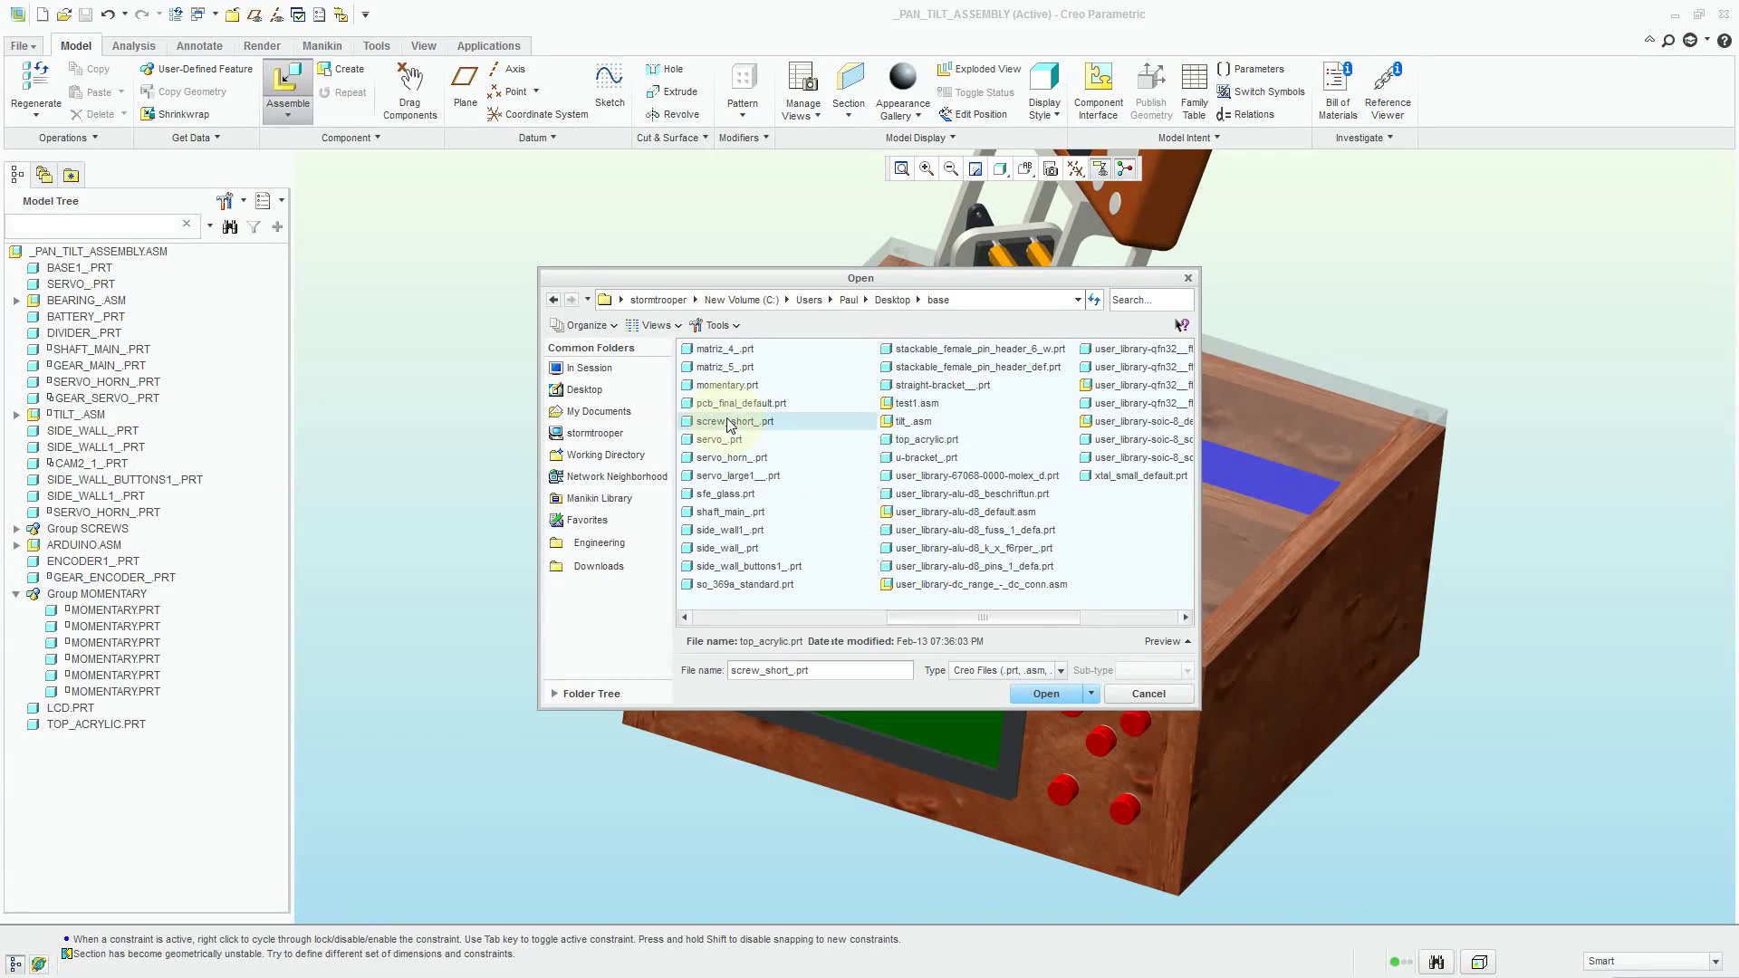
click(1046, 694)
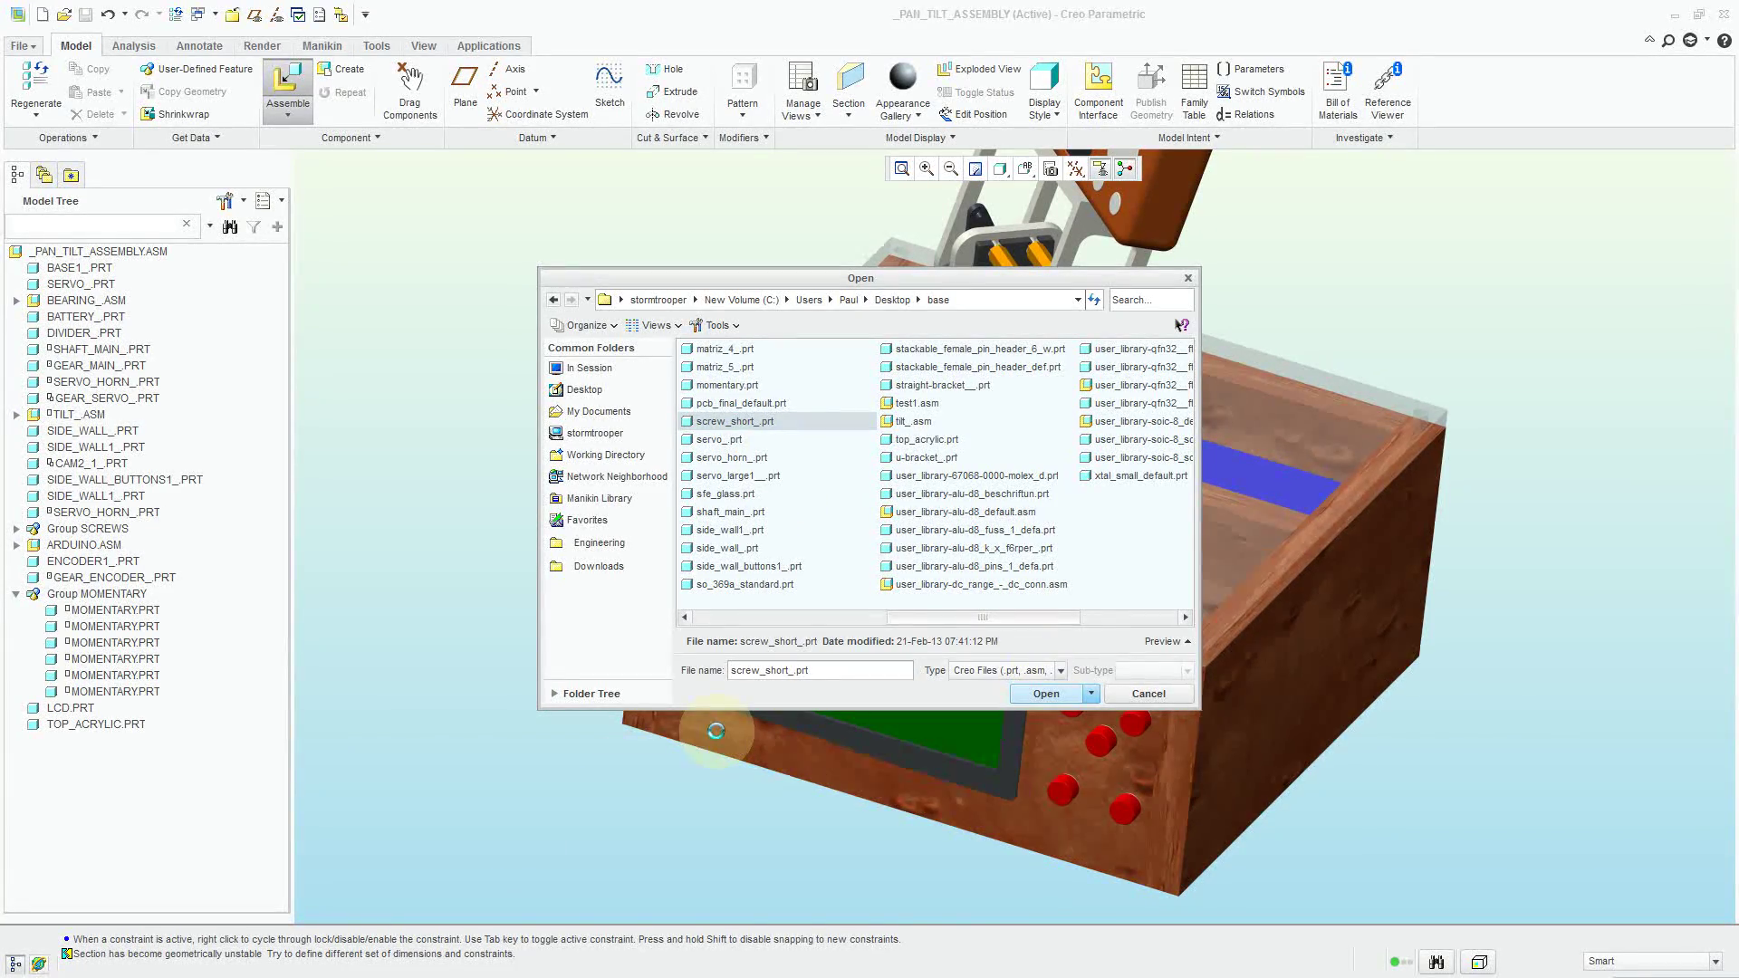
scroll(1096, 499, up, 3)
- Show datum axes and make the screw Coincident with the box's corner hole
scroll(1187, 727, down, 8)
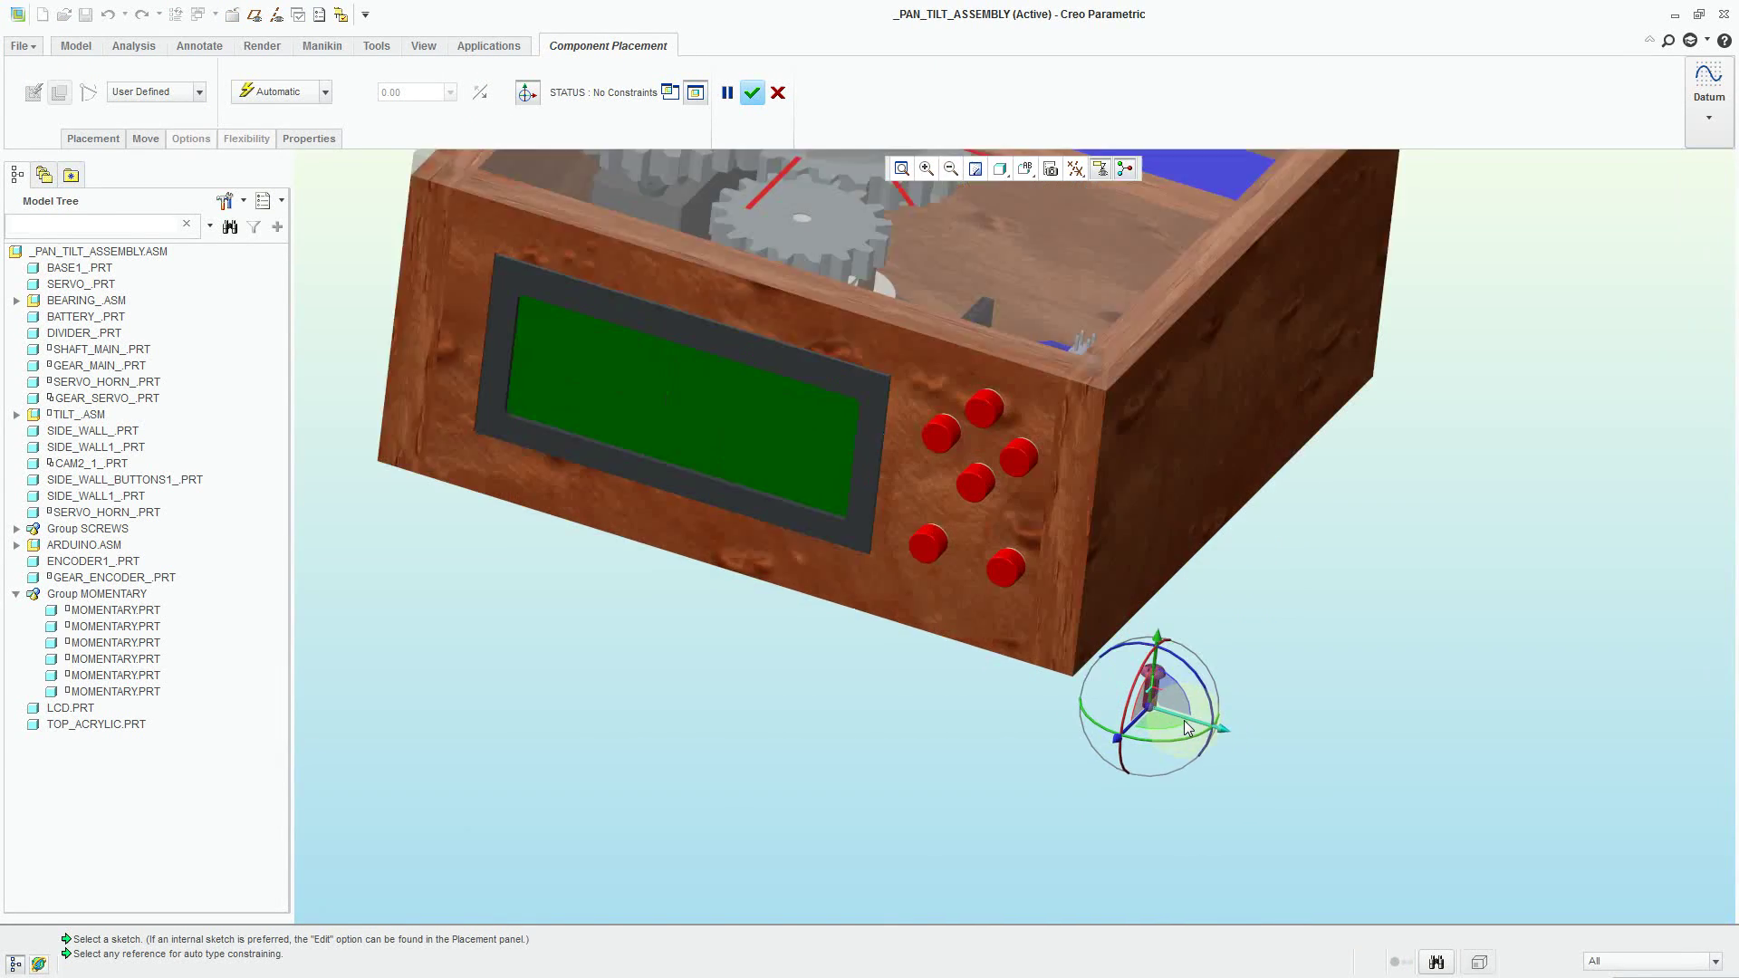
scroll(1187, 728, down, 5)
scroll(1165, 710, up, 5)
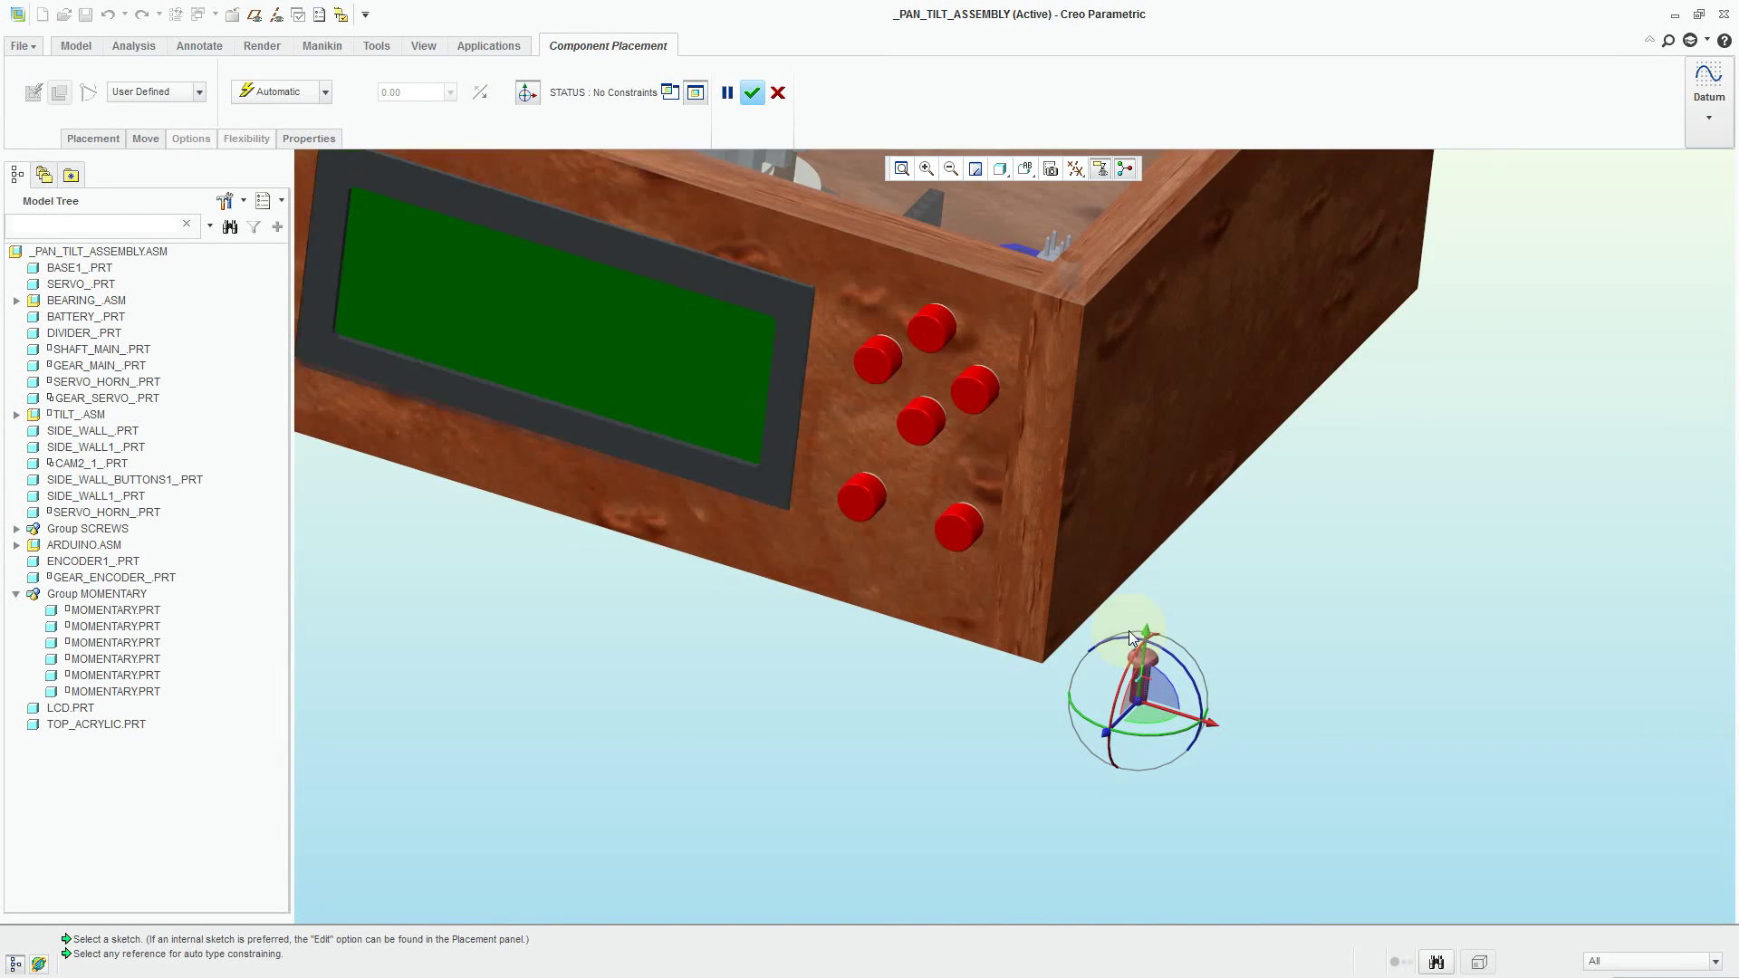
click(276, 14)
scroll(1408, 843, up, 3)
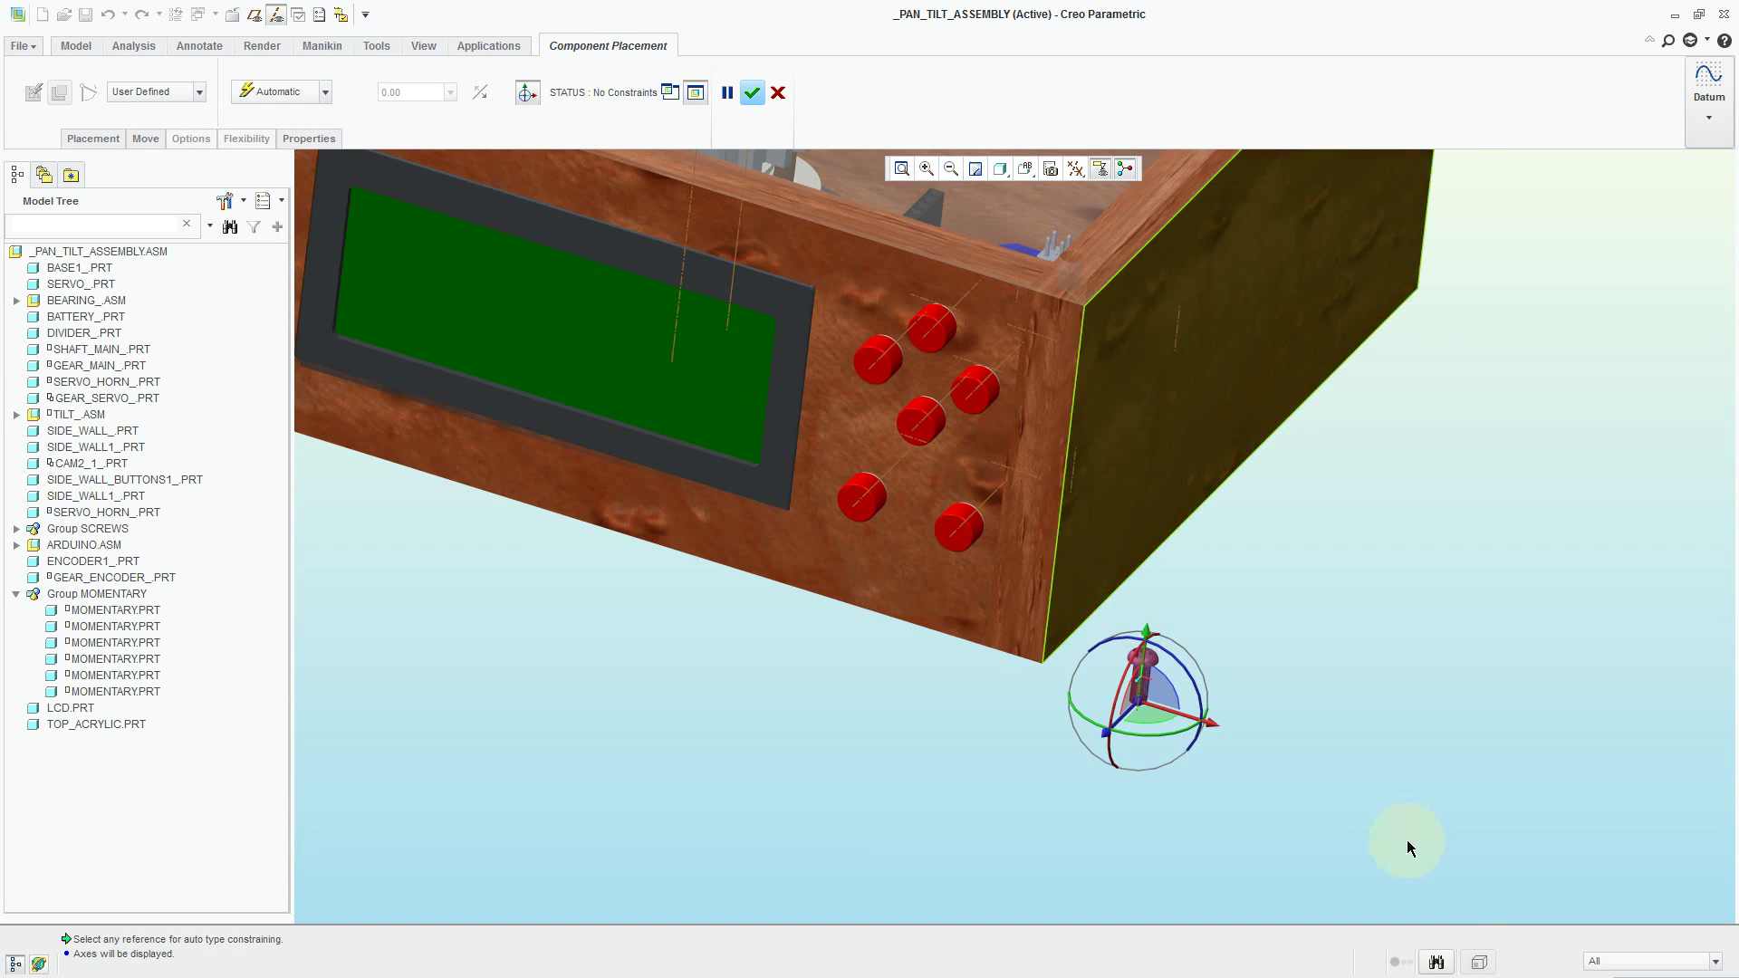
middle_drag(1305, 798, 1164, 675)
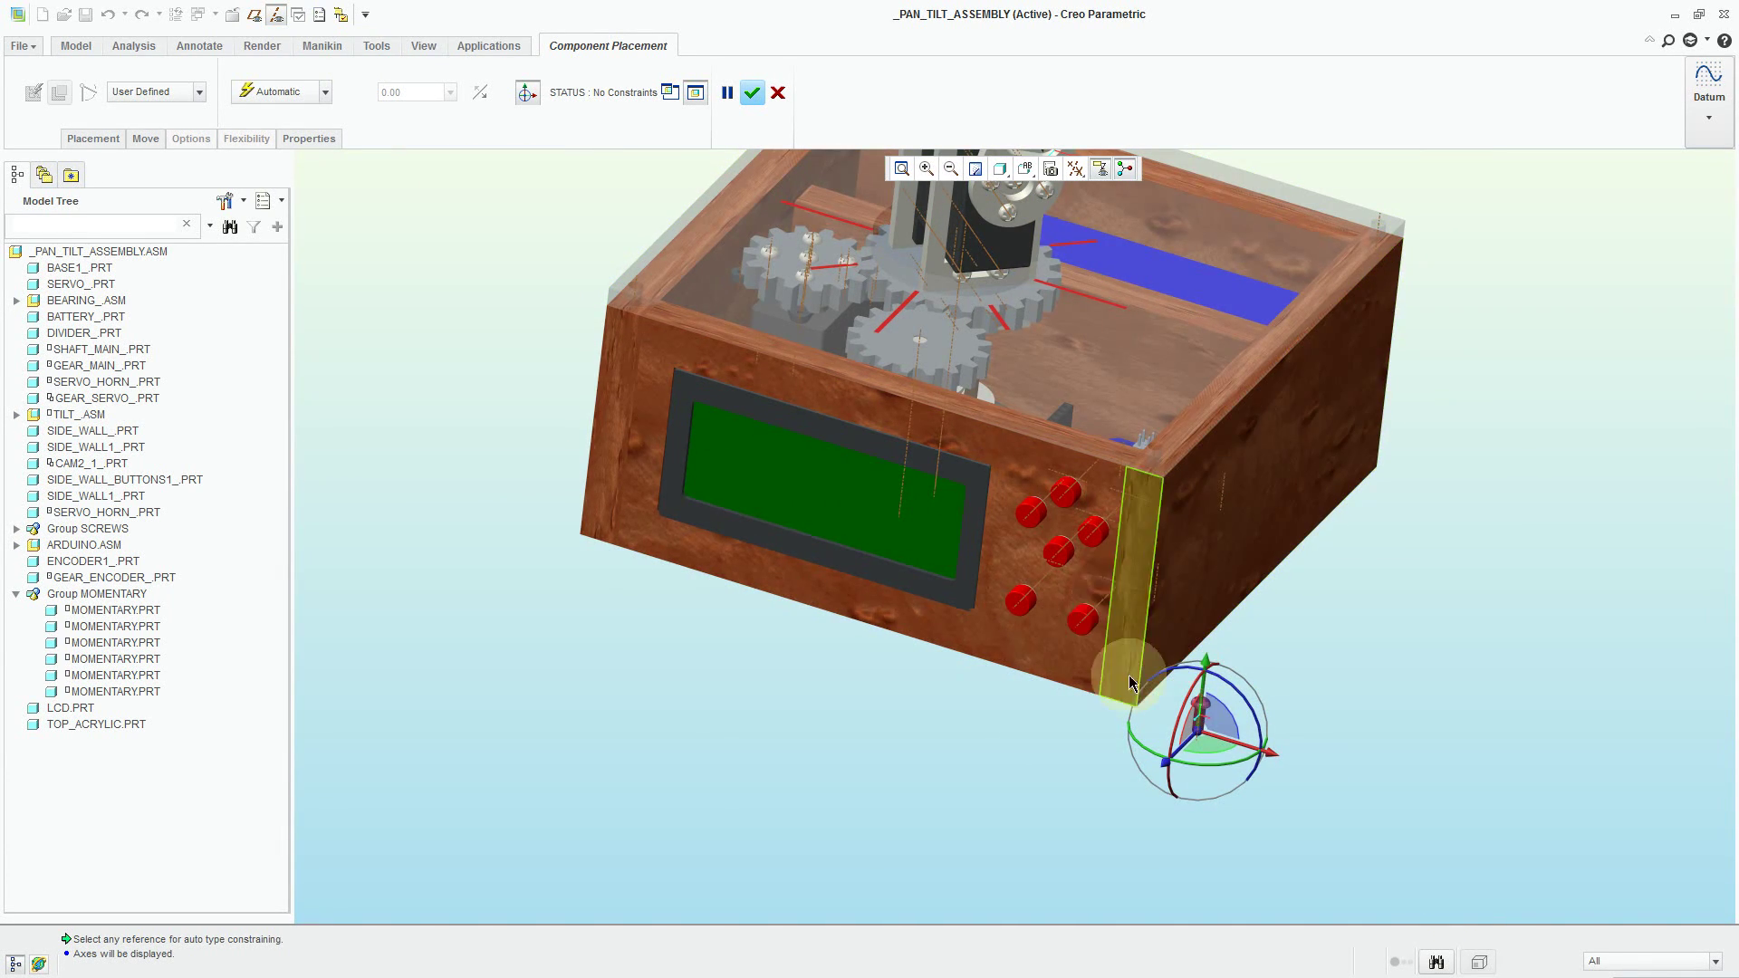
scroll(1160, 689, down, 8)
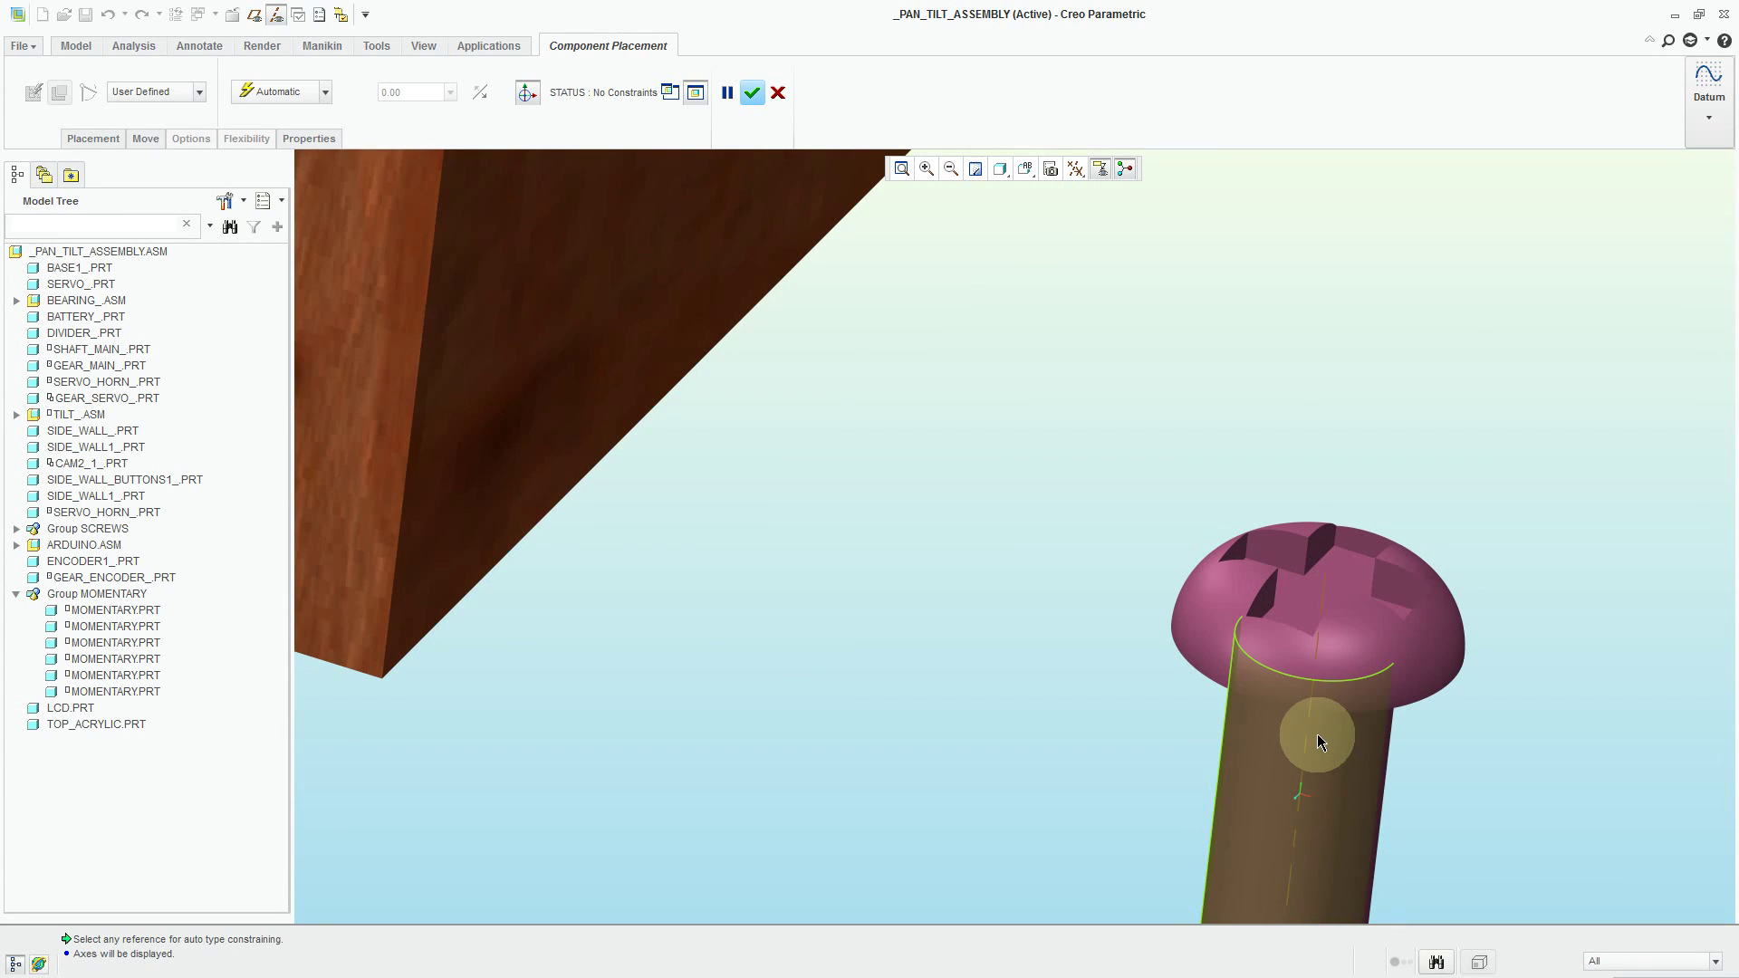
click(1316, 748)
scroll(1414, 787, up, 3)
scroll(1413, 787, up, 3)
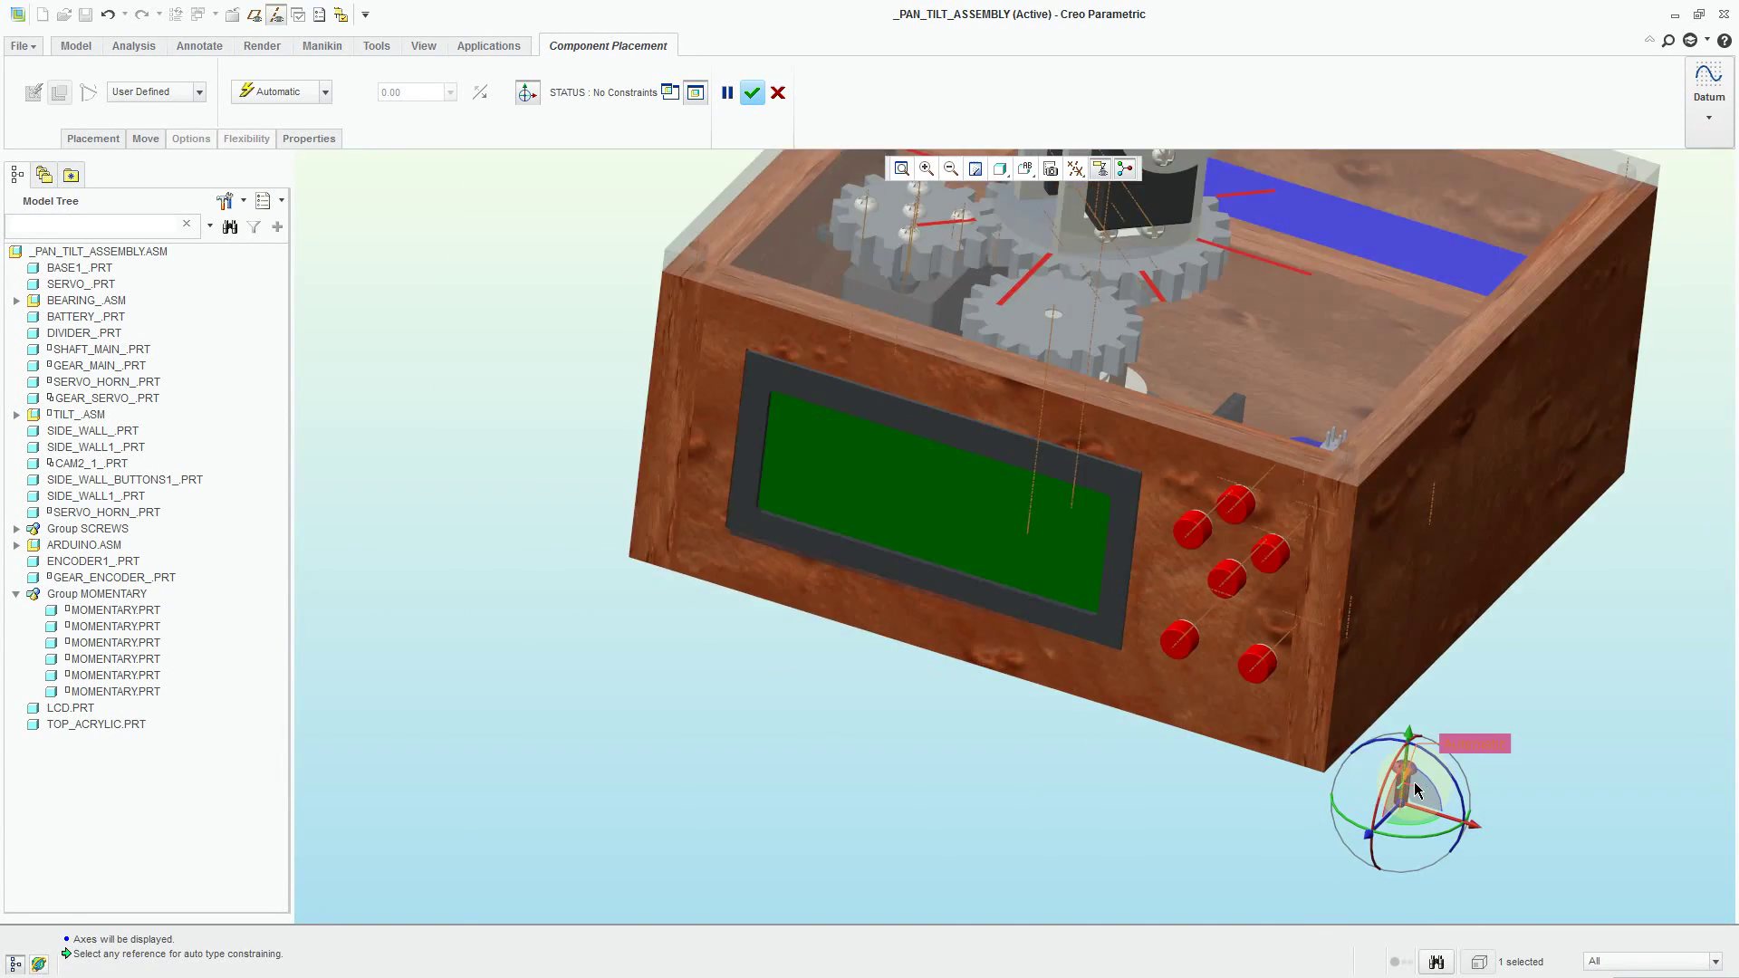
middle_drag(1413, 786, 964, 436)
scroll(965, 437, down, 4)
scroll(965, 437, down, 3)
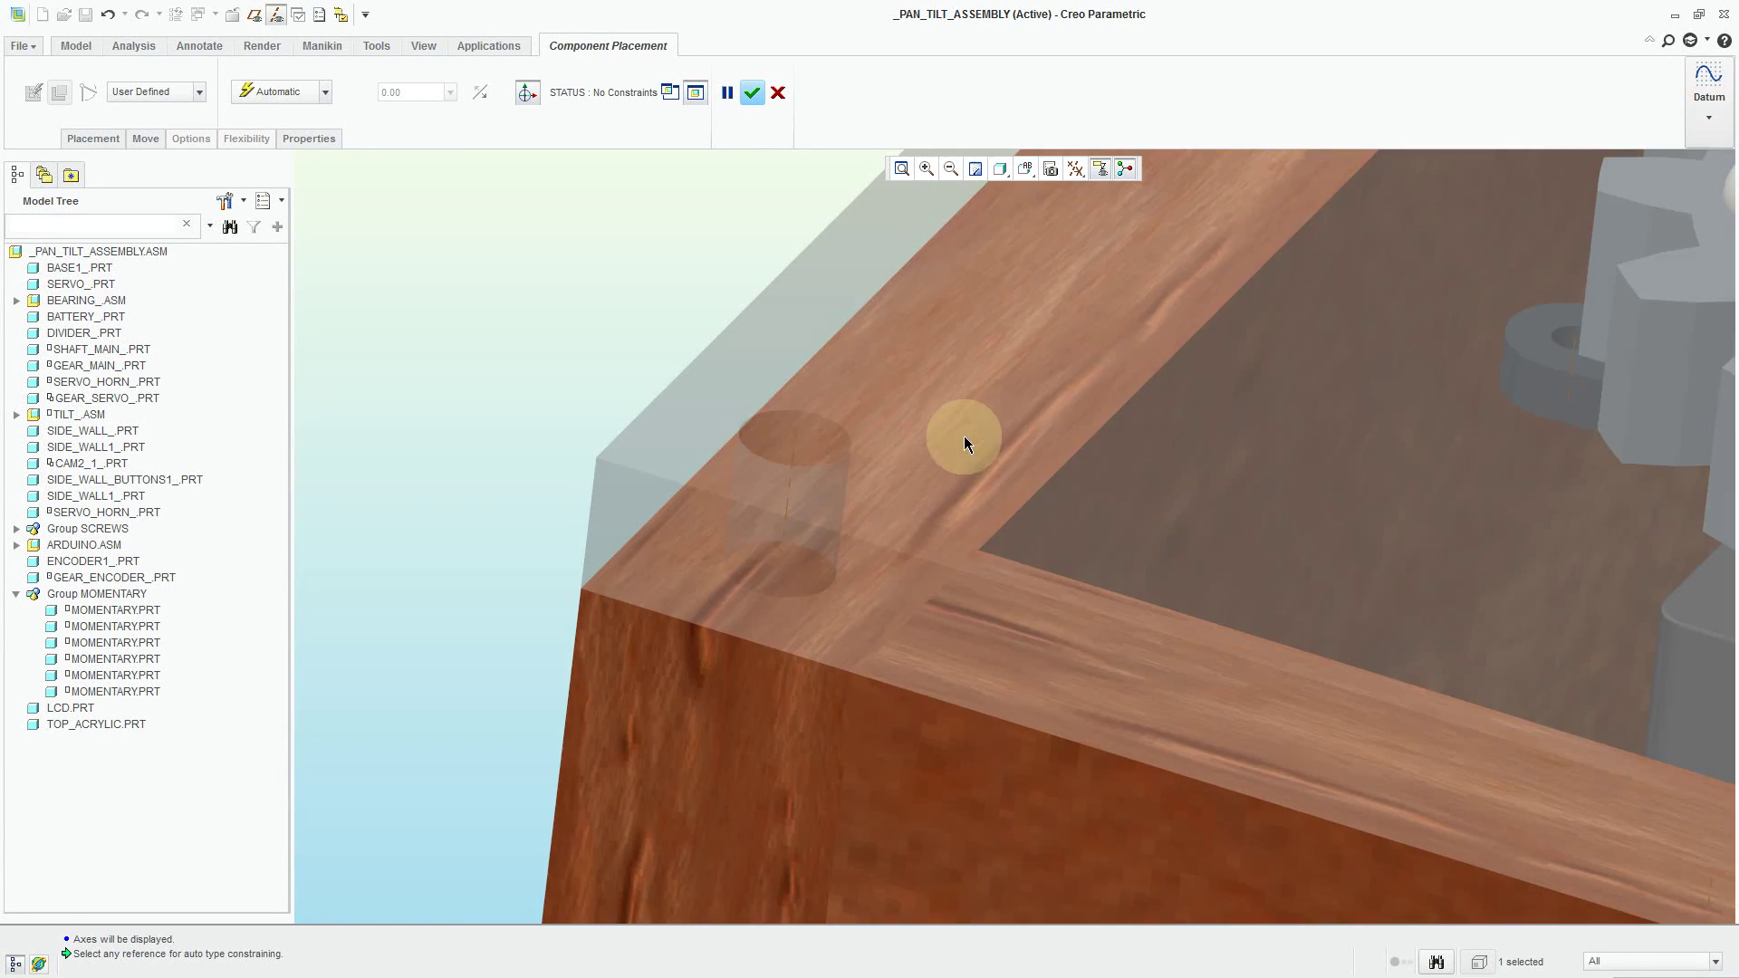
click(792, 448)
scroll(760, 530, up, 5)
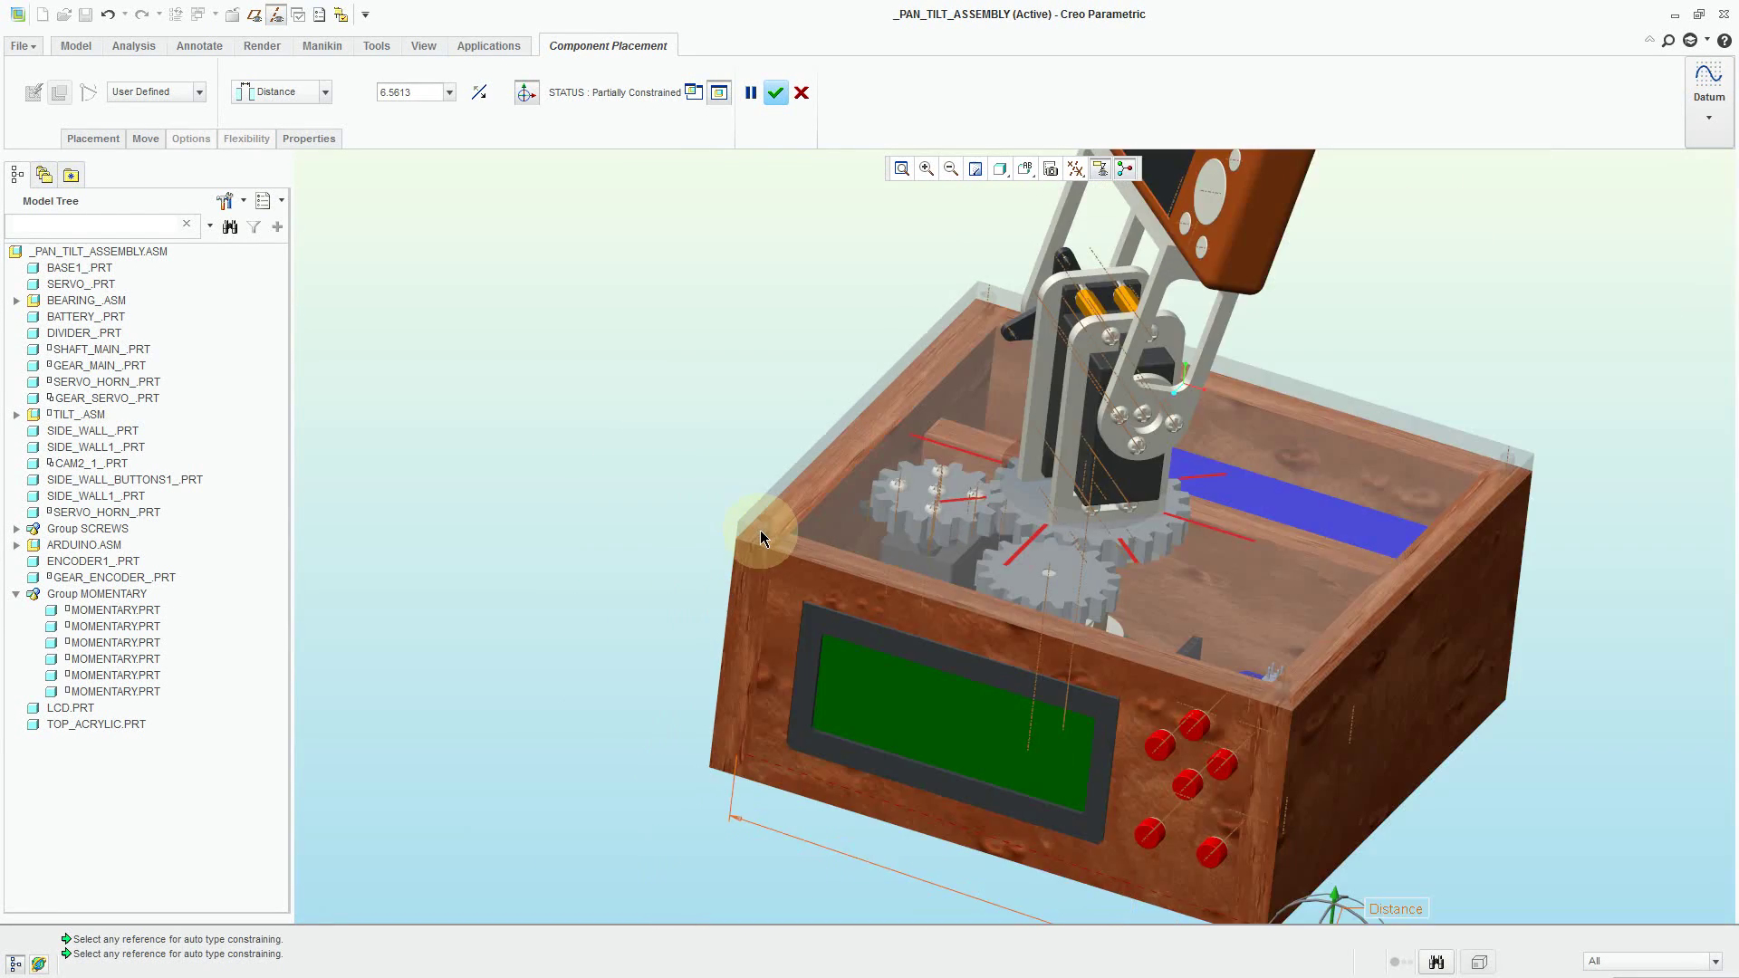
click(290, 92)
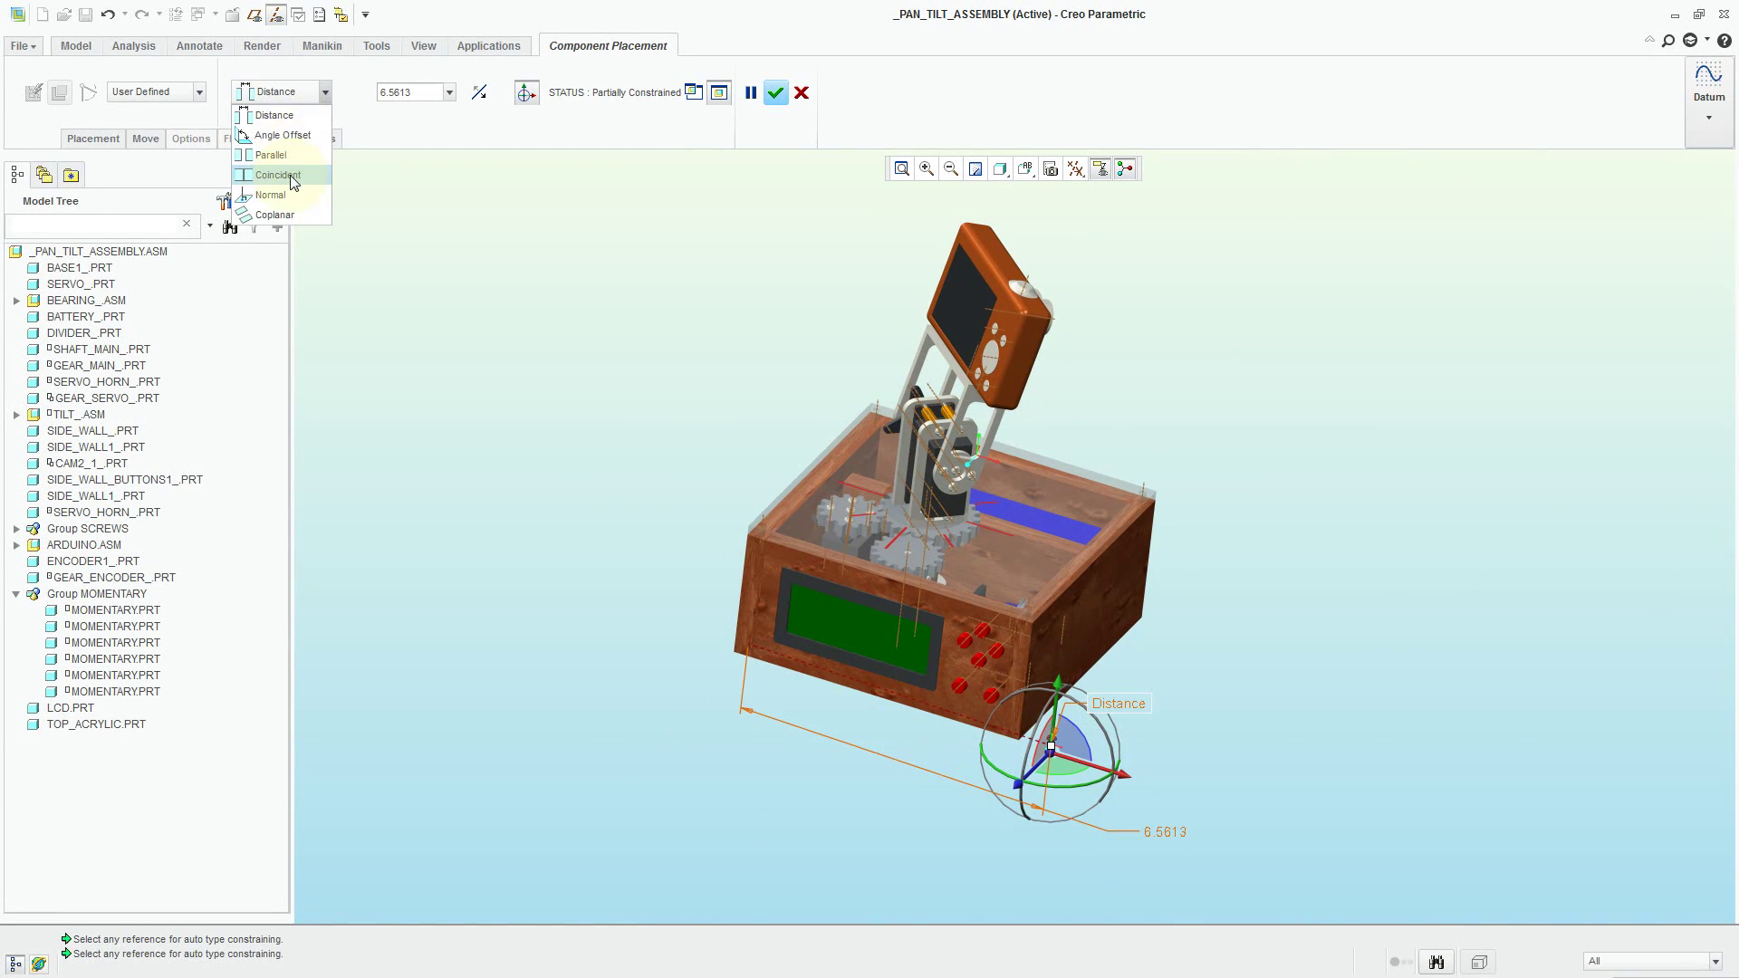
click(292, 176)
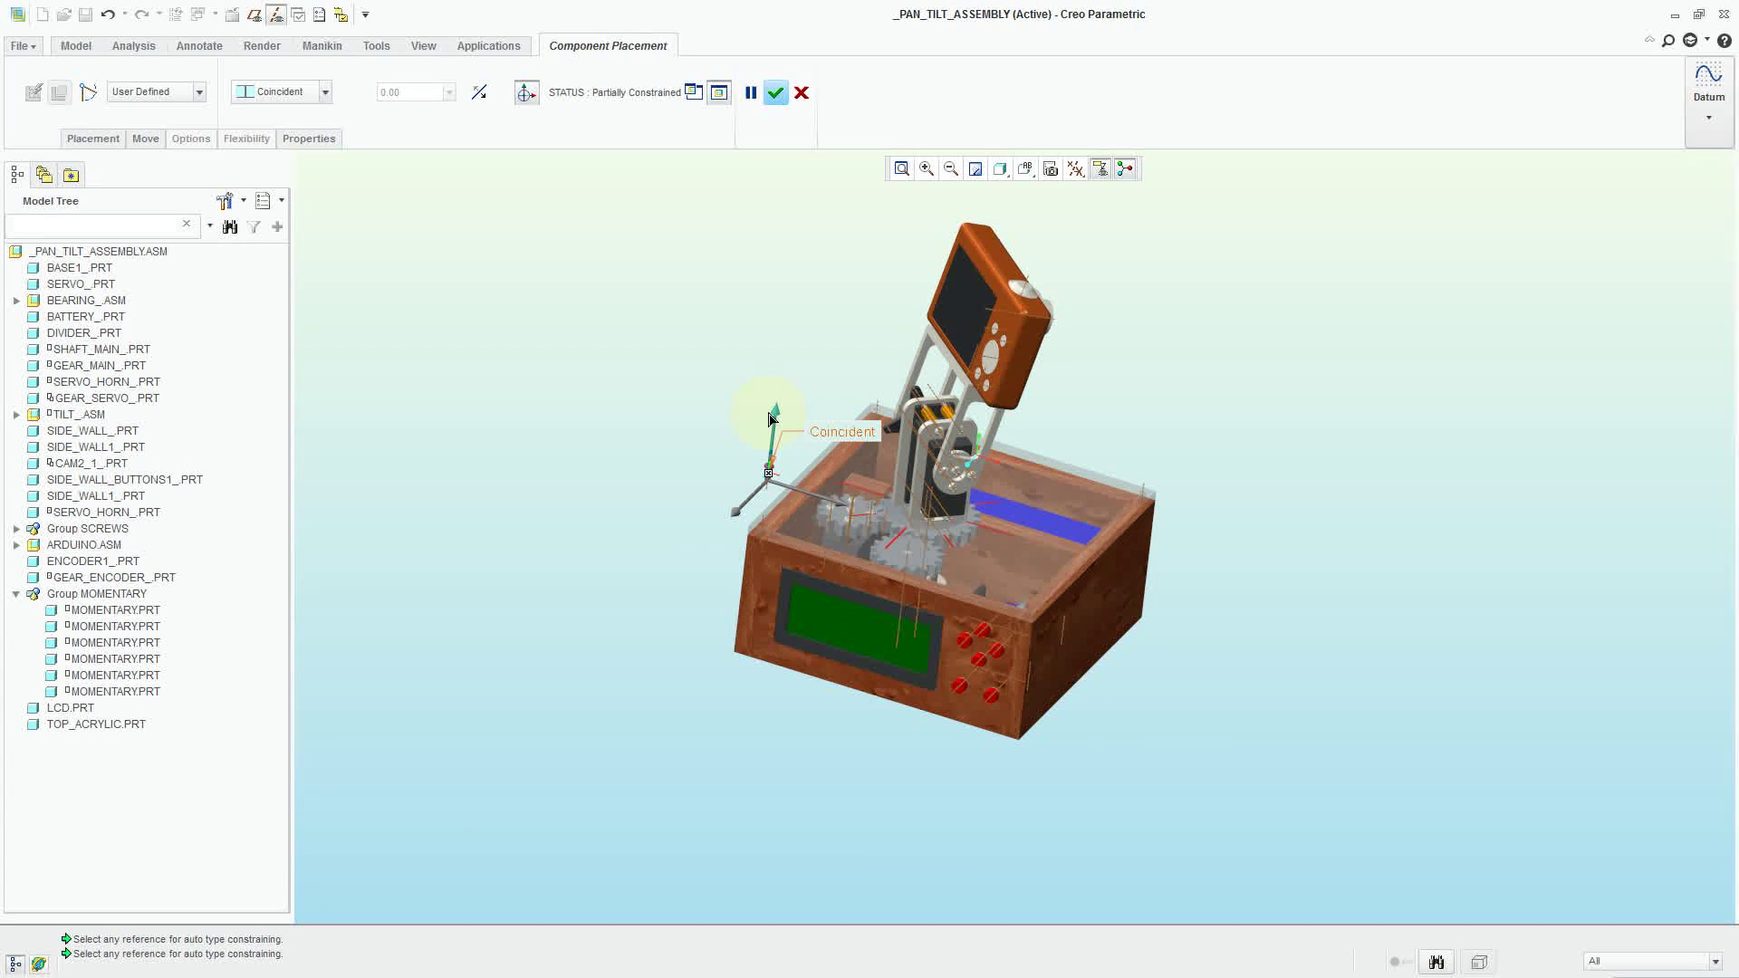
scroll(775, 503, down, 3)
scroll(747, 564, down, 3)
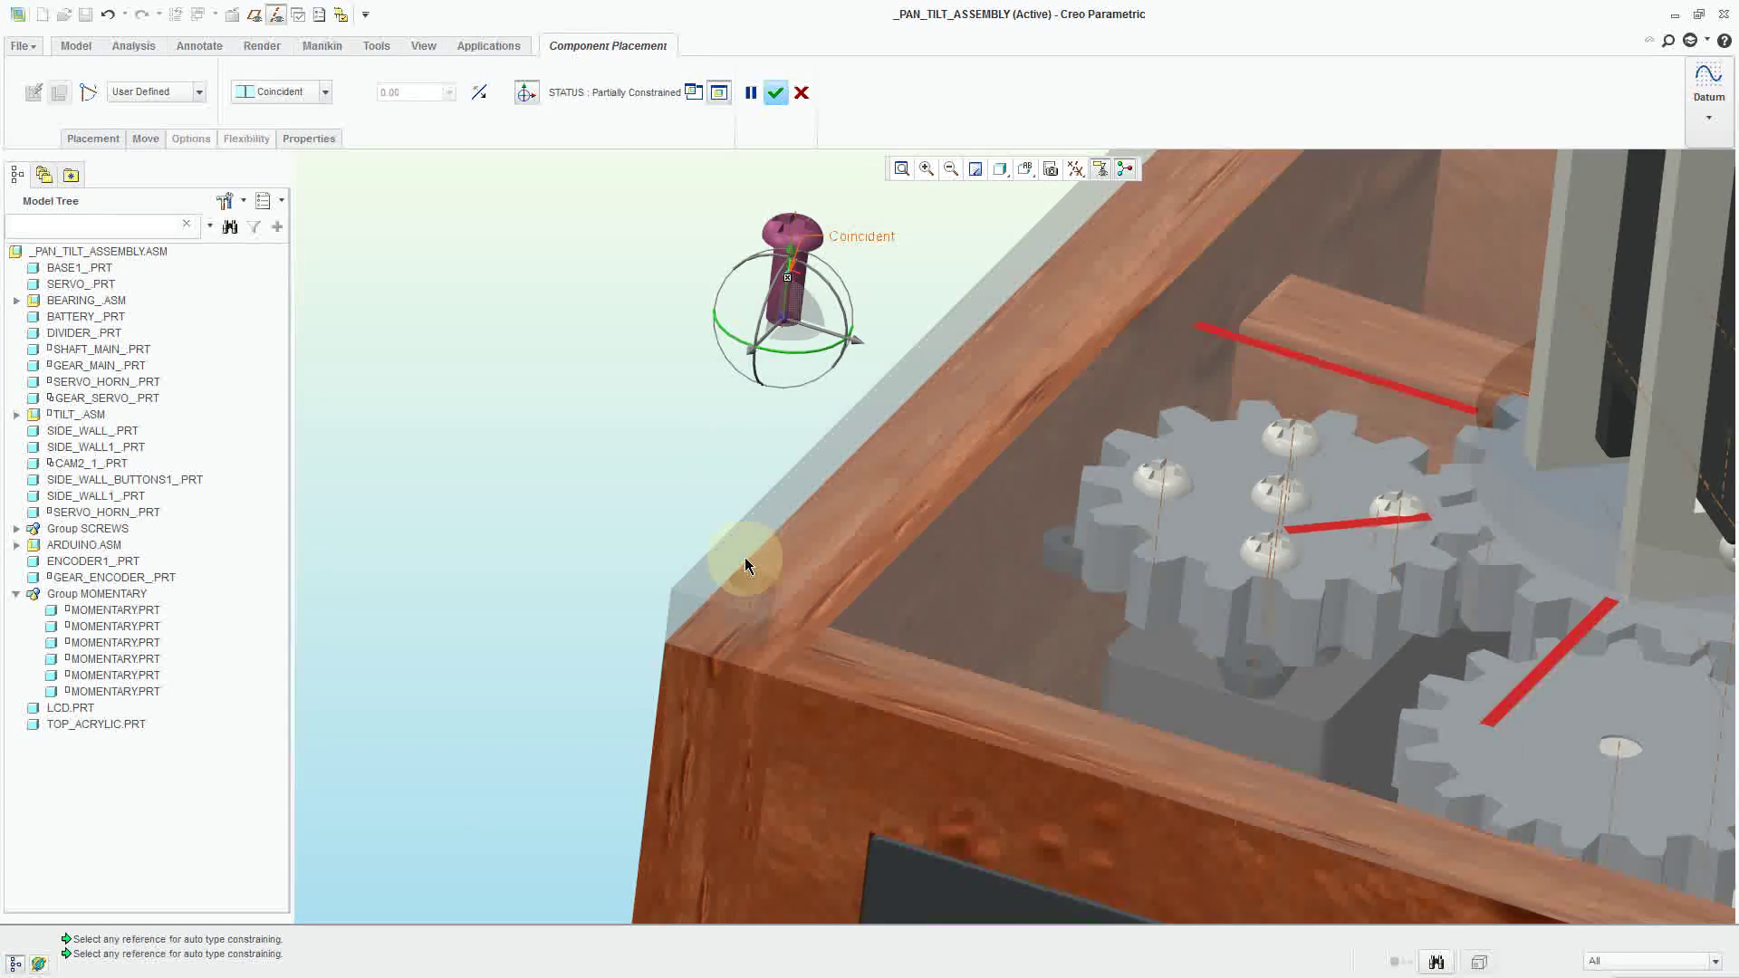
drag(781, 367, 811, 310)
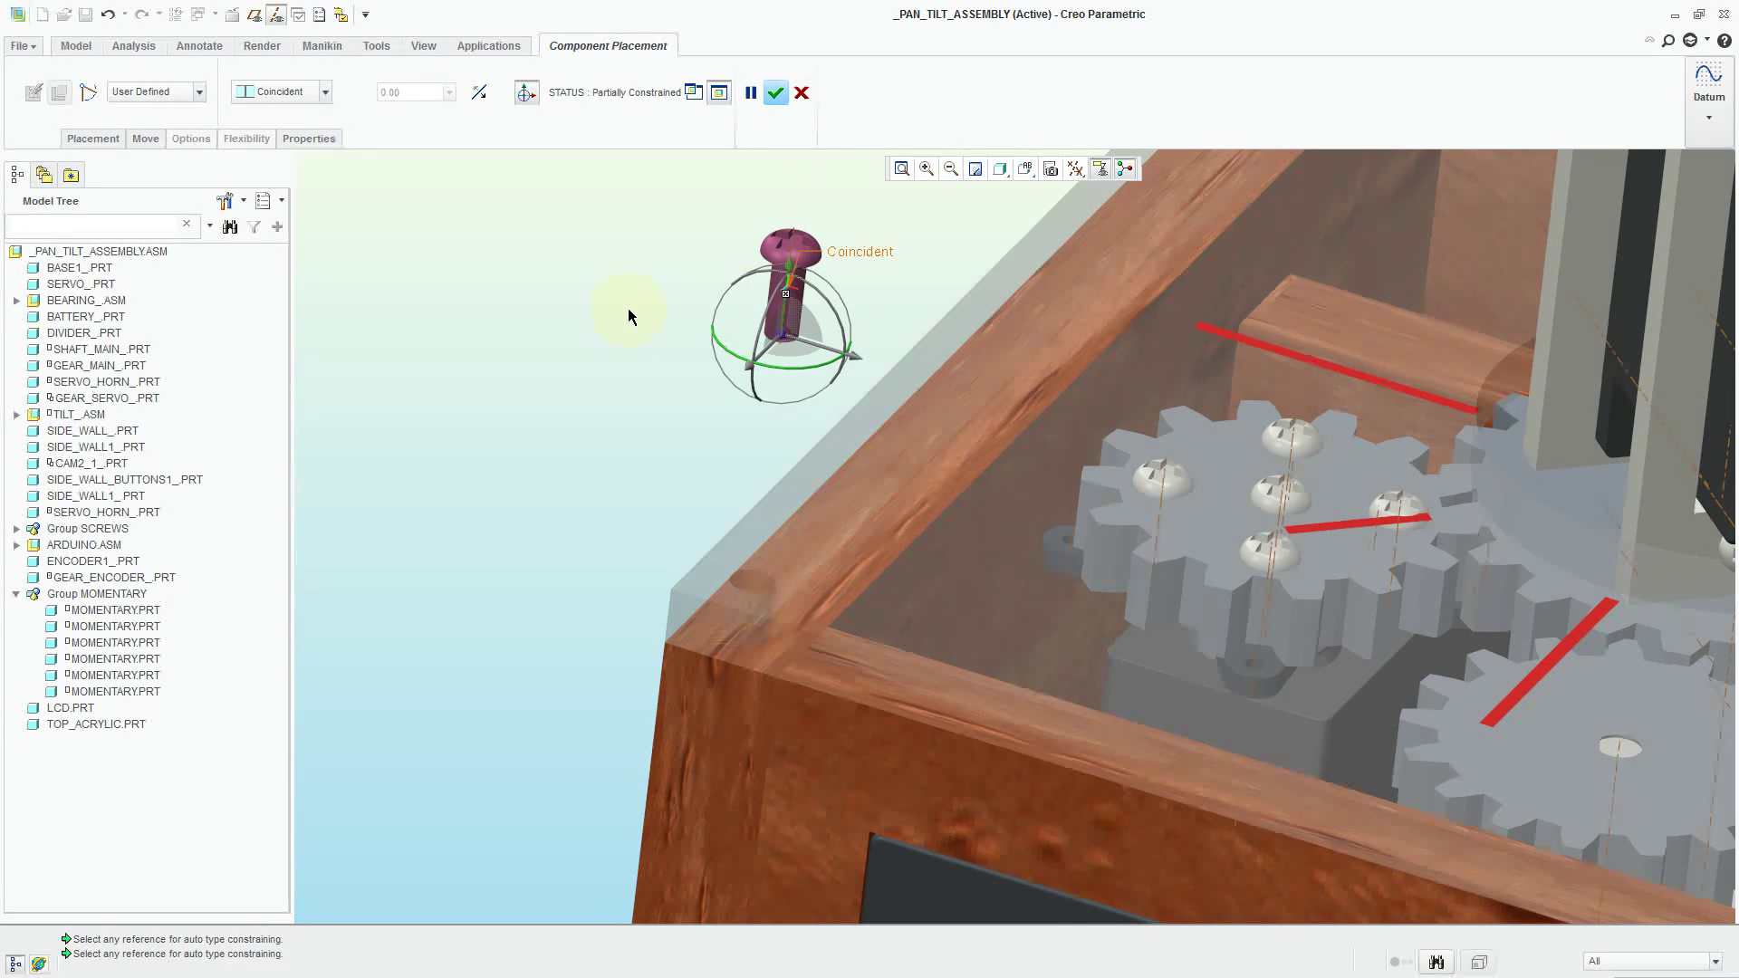
- Make the screw head Coincident with the box top and finish the placement
middle_drag(632, 315, 668, 447)
scroll(696, 332, up, 3)
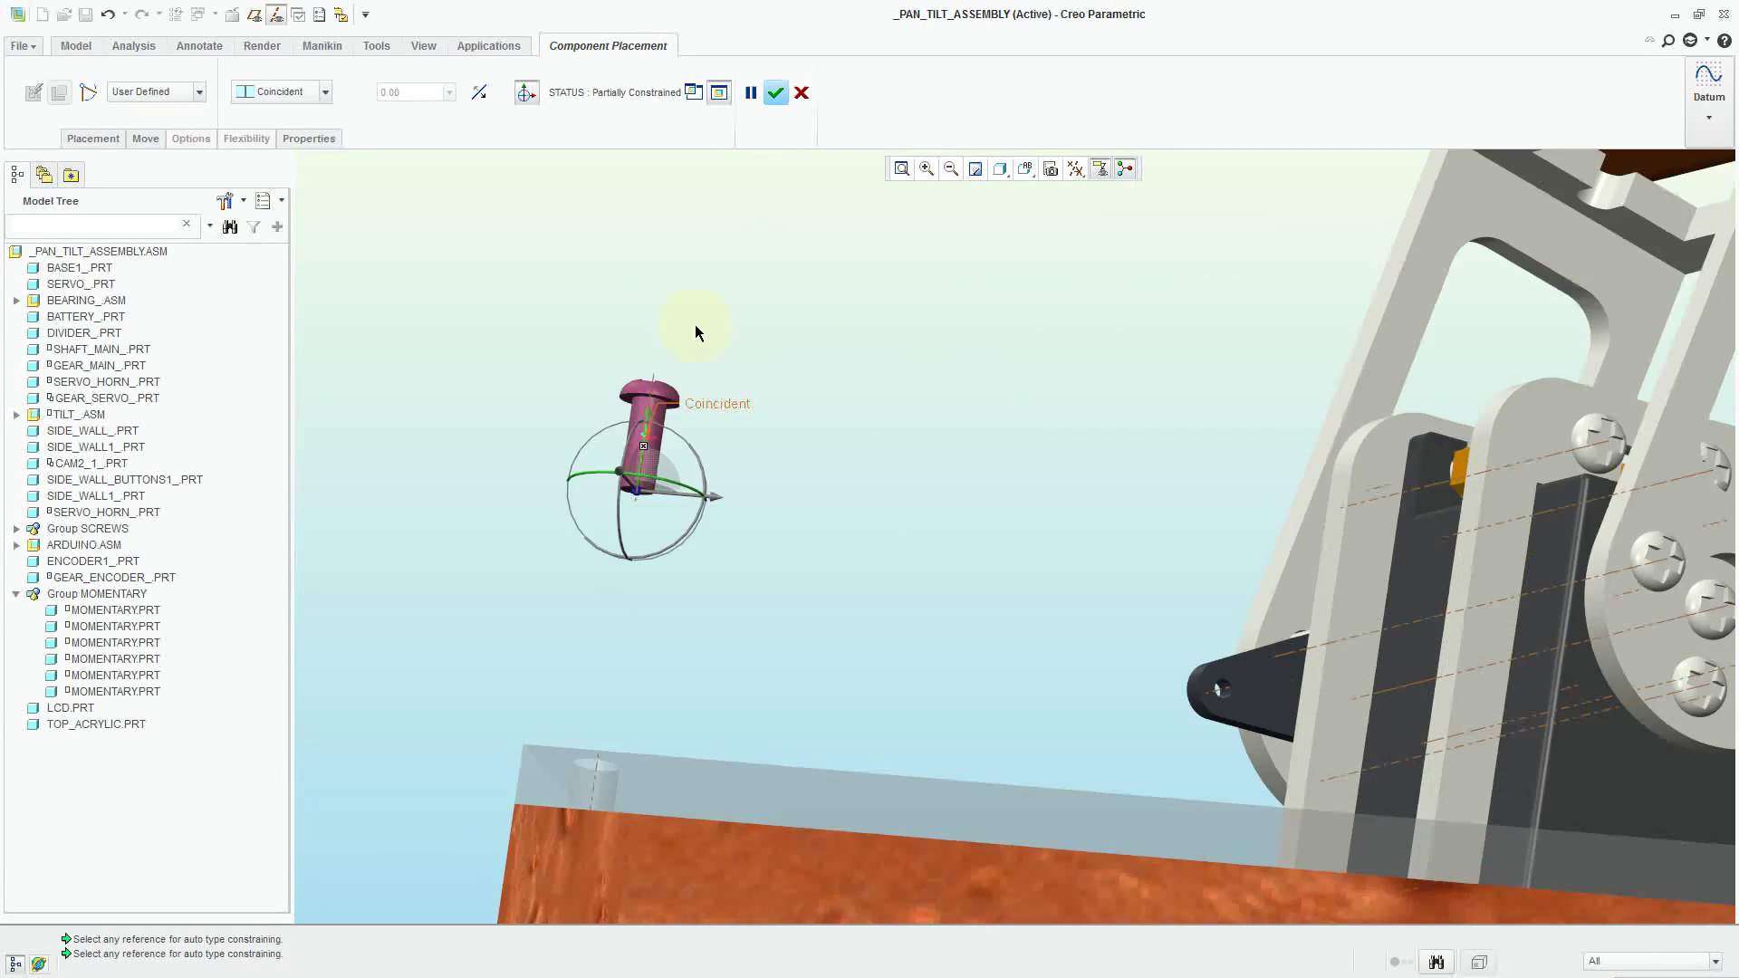
scroll(645, 404, up, 8)
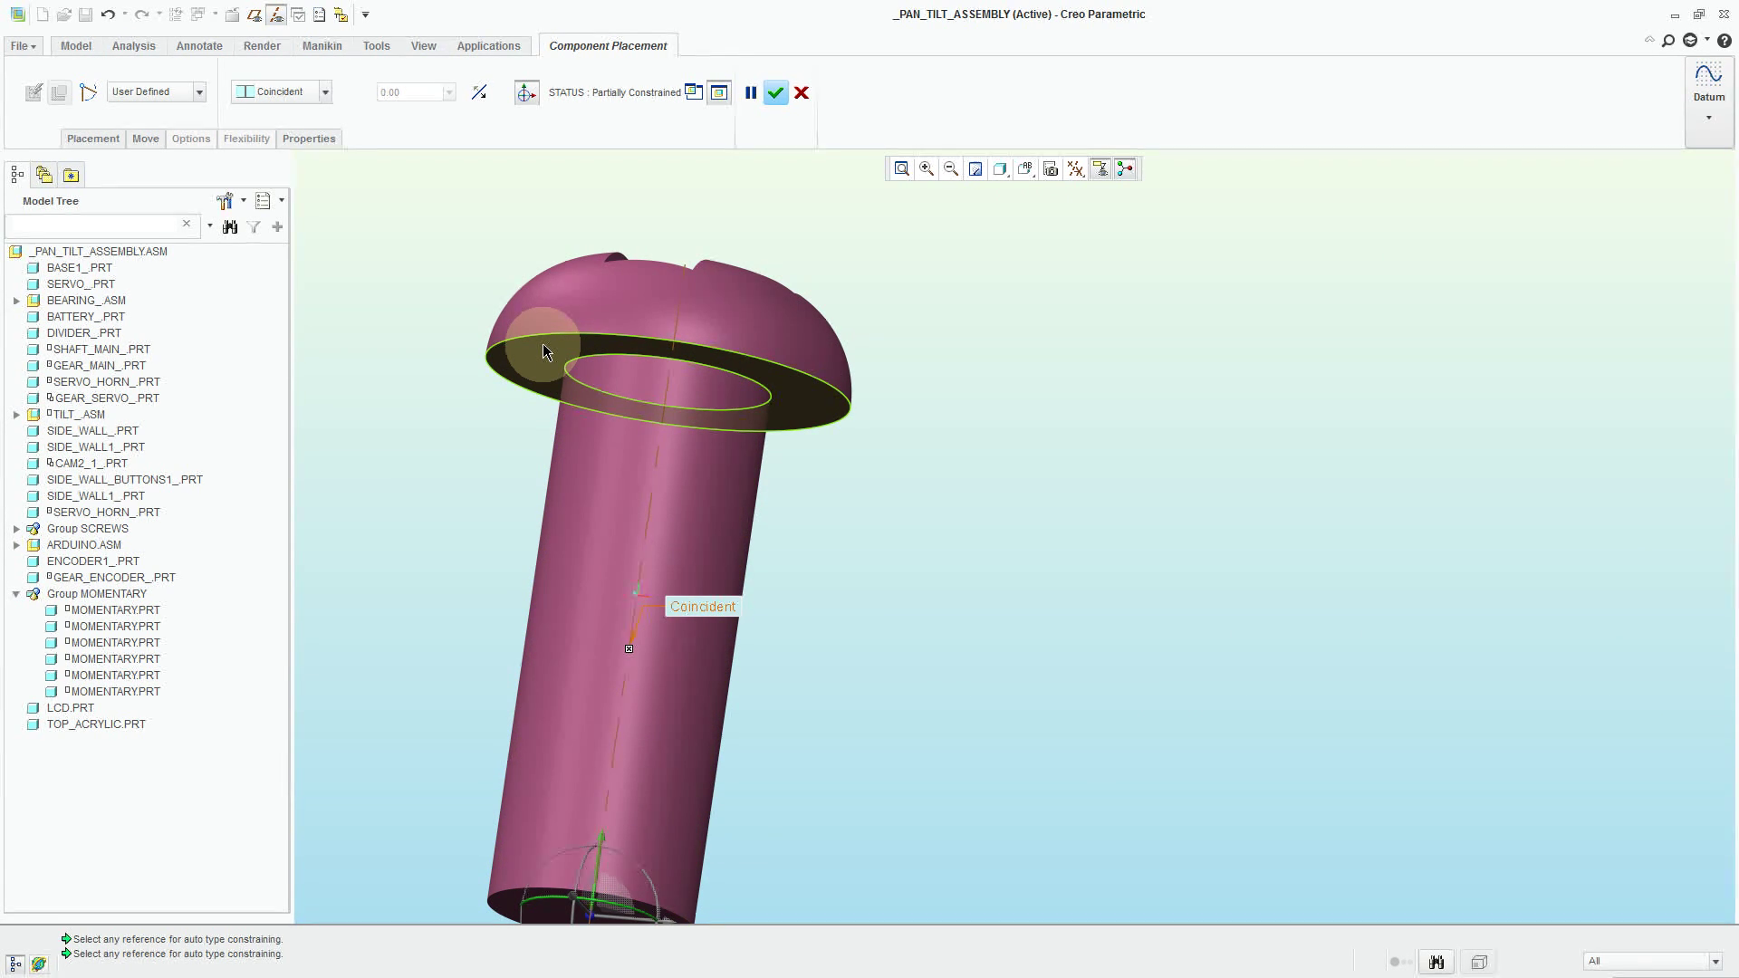
click(543, 352)
scroll(369, 416, down, 5)
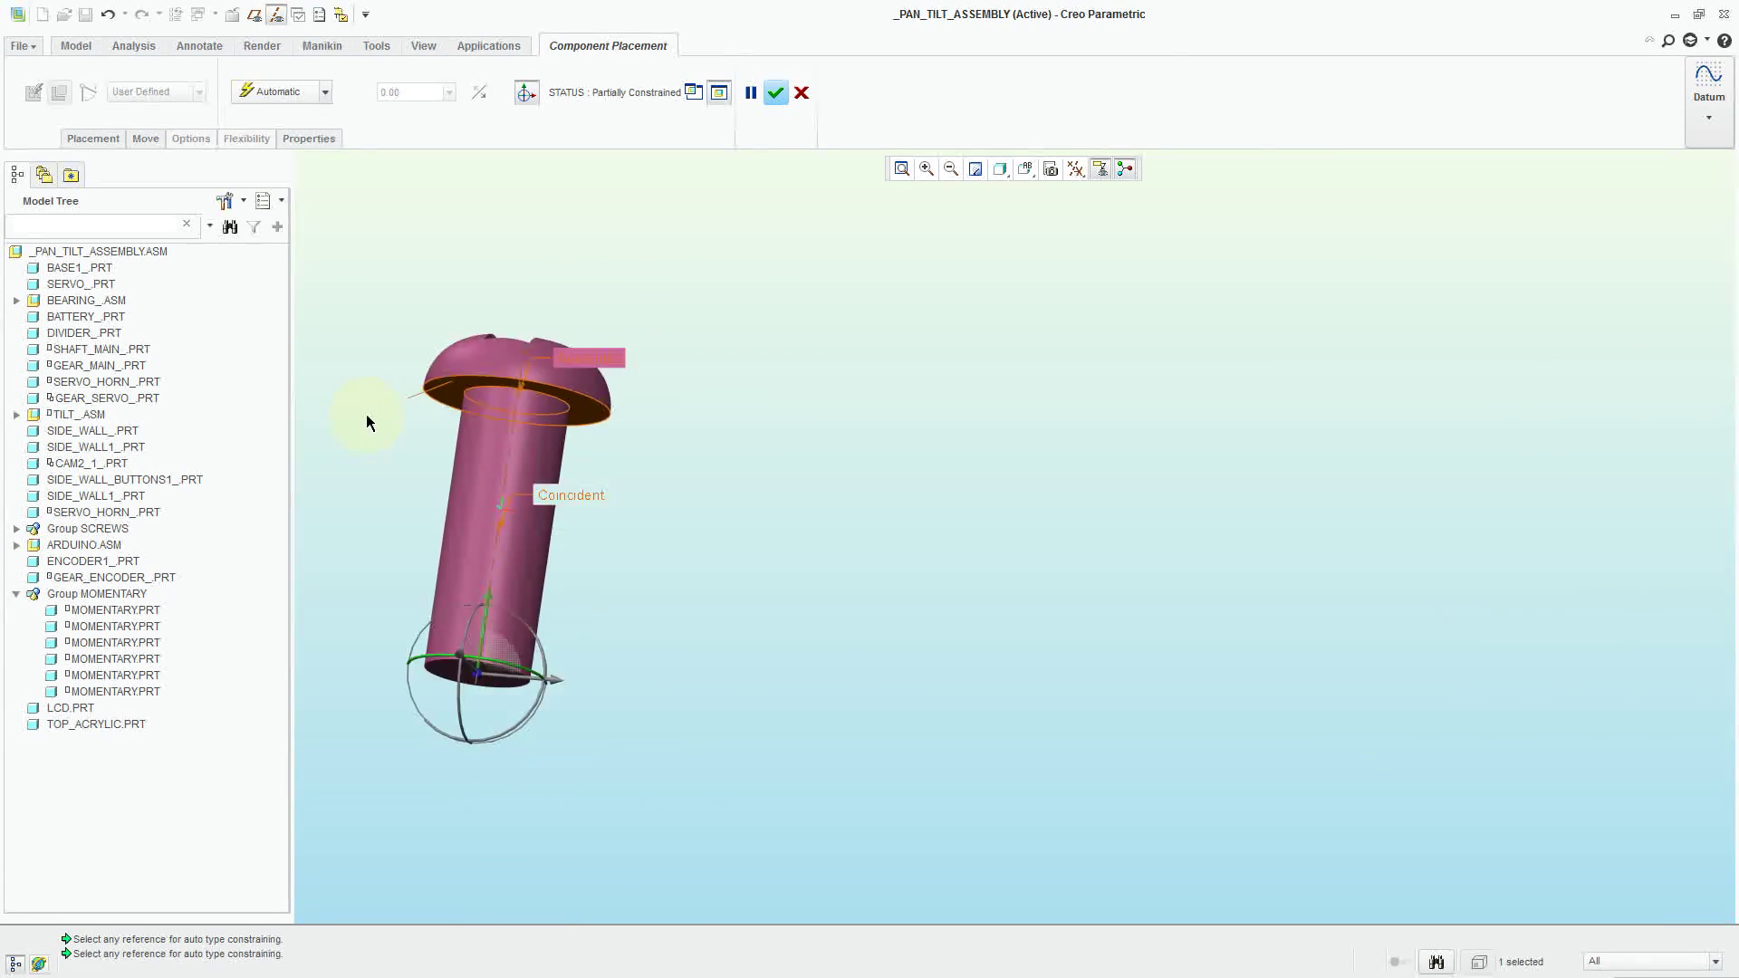
scroll(667, 433, up, 6)
scroll(738, 303, down, 5)
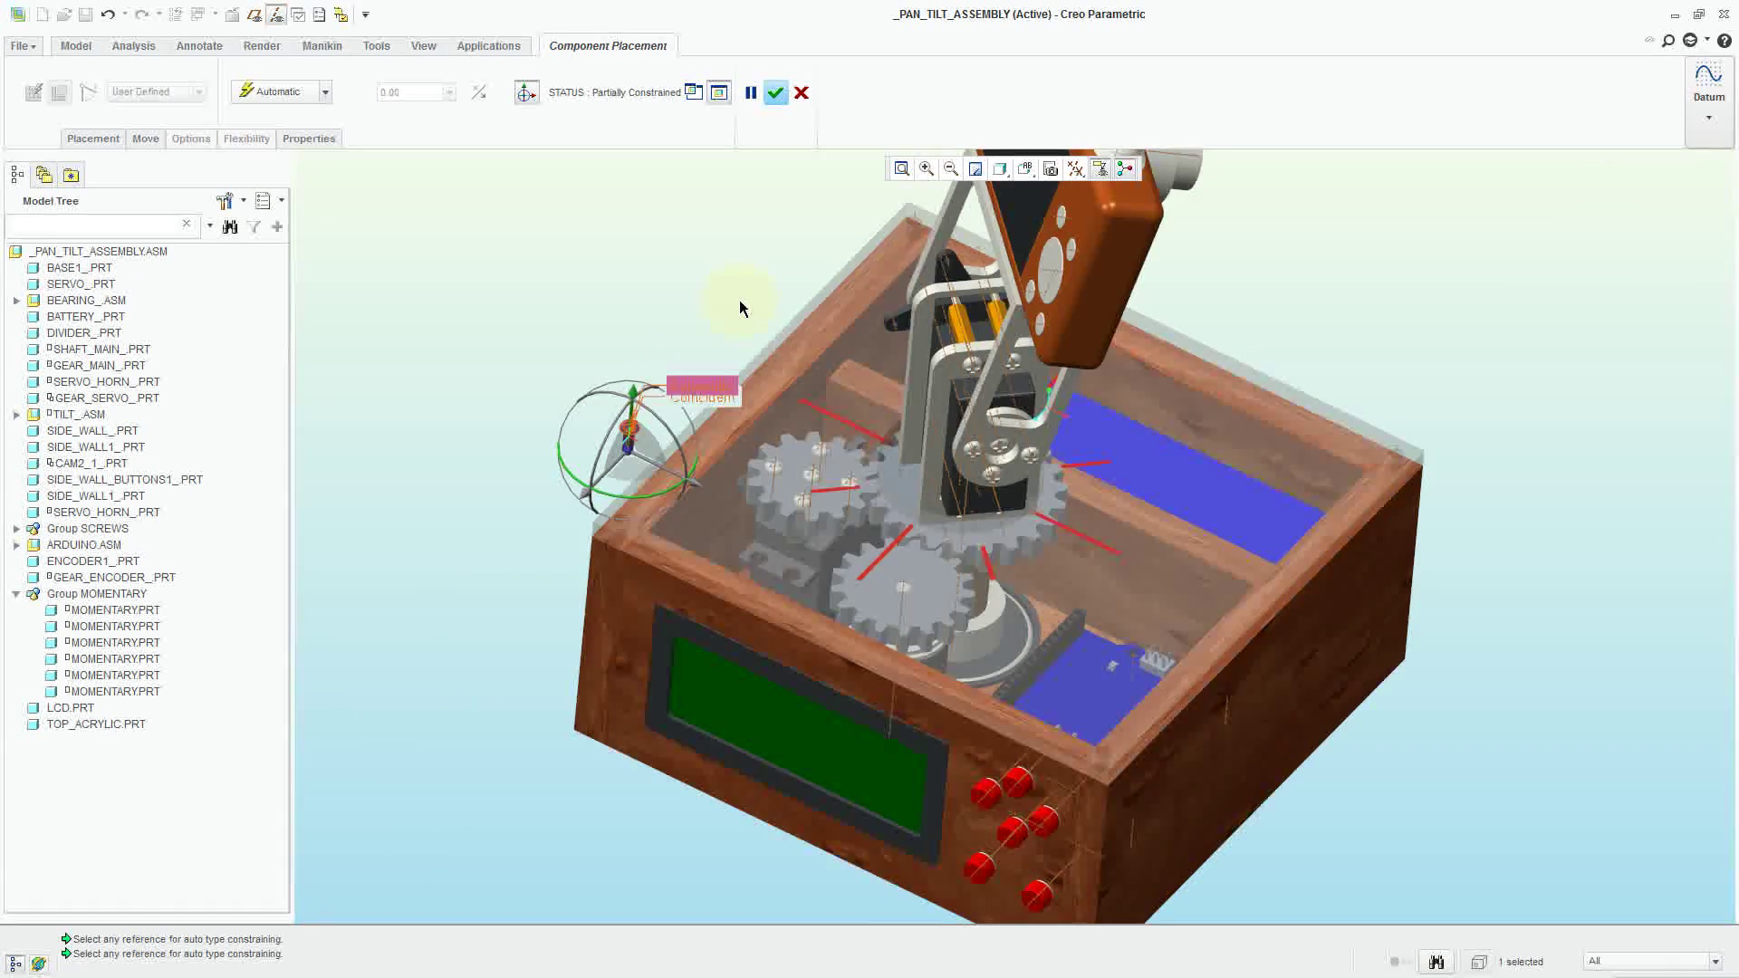
scroll(622, 523, up, 5)
click(674, 650)
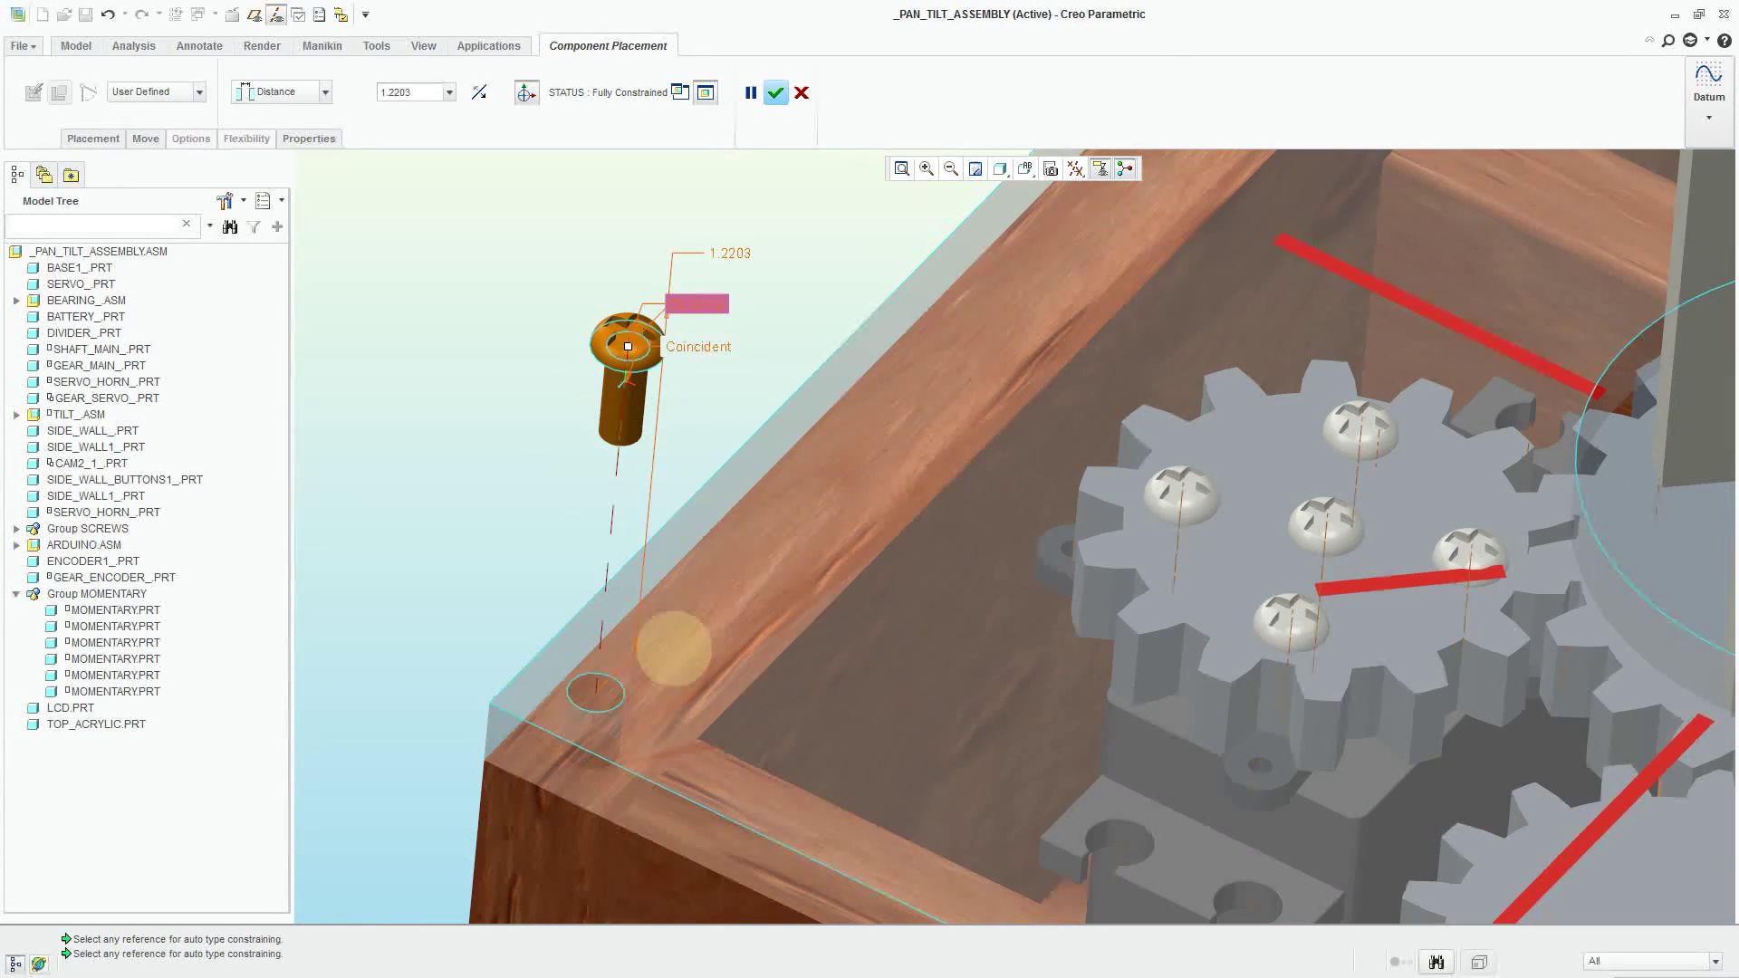
click(288, 91)
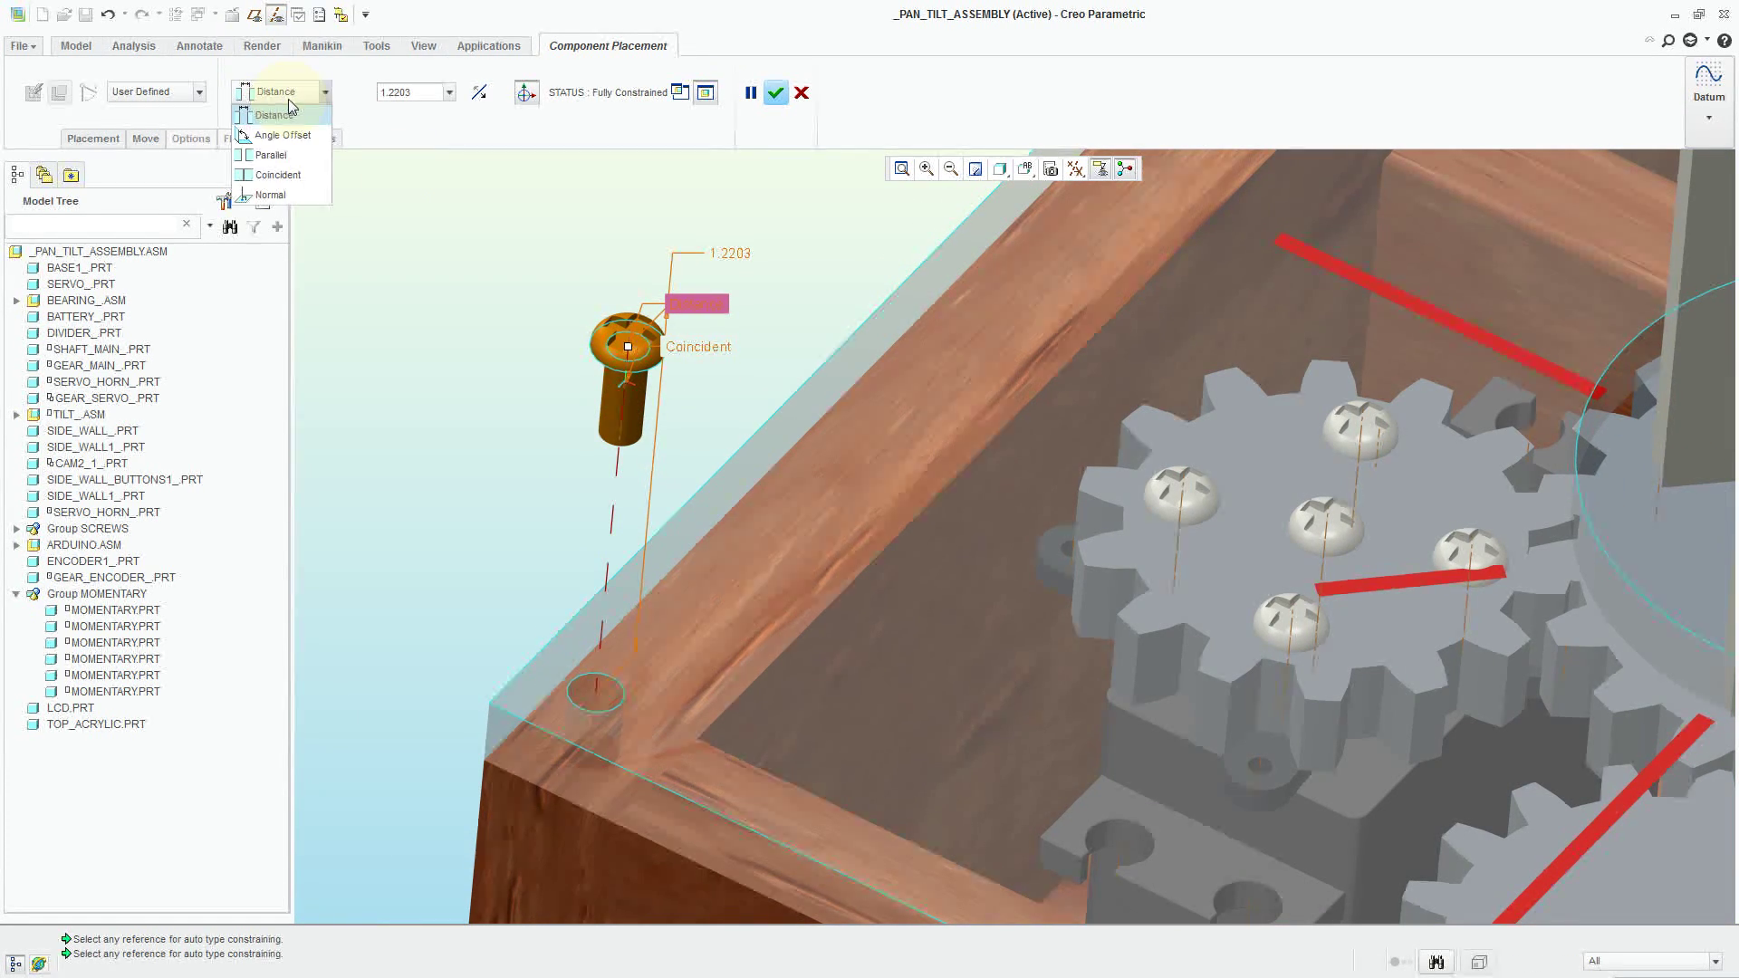
click(315, 181)
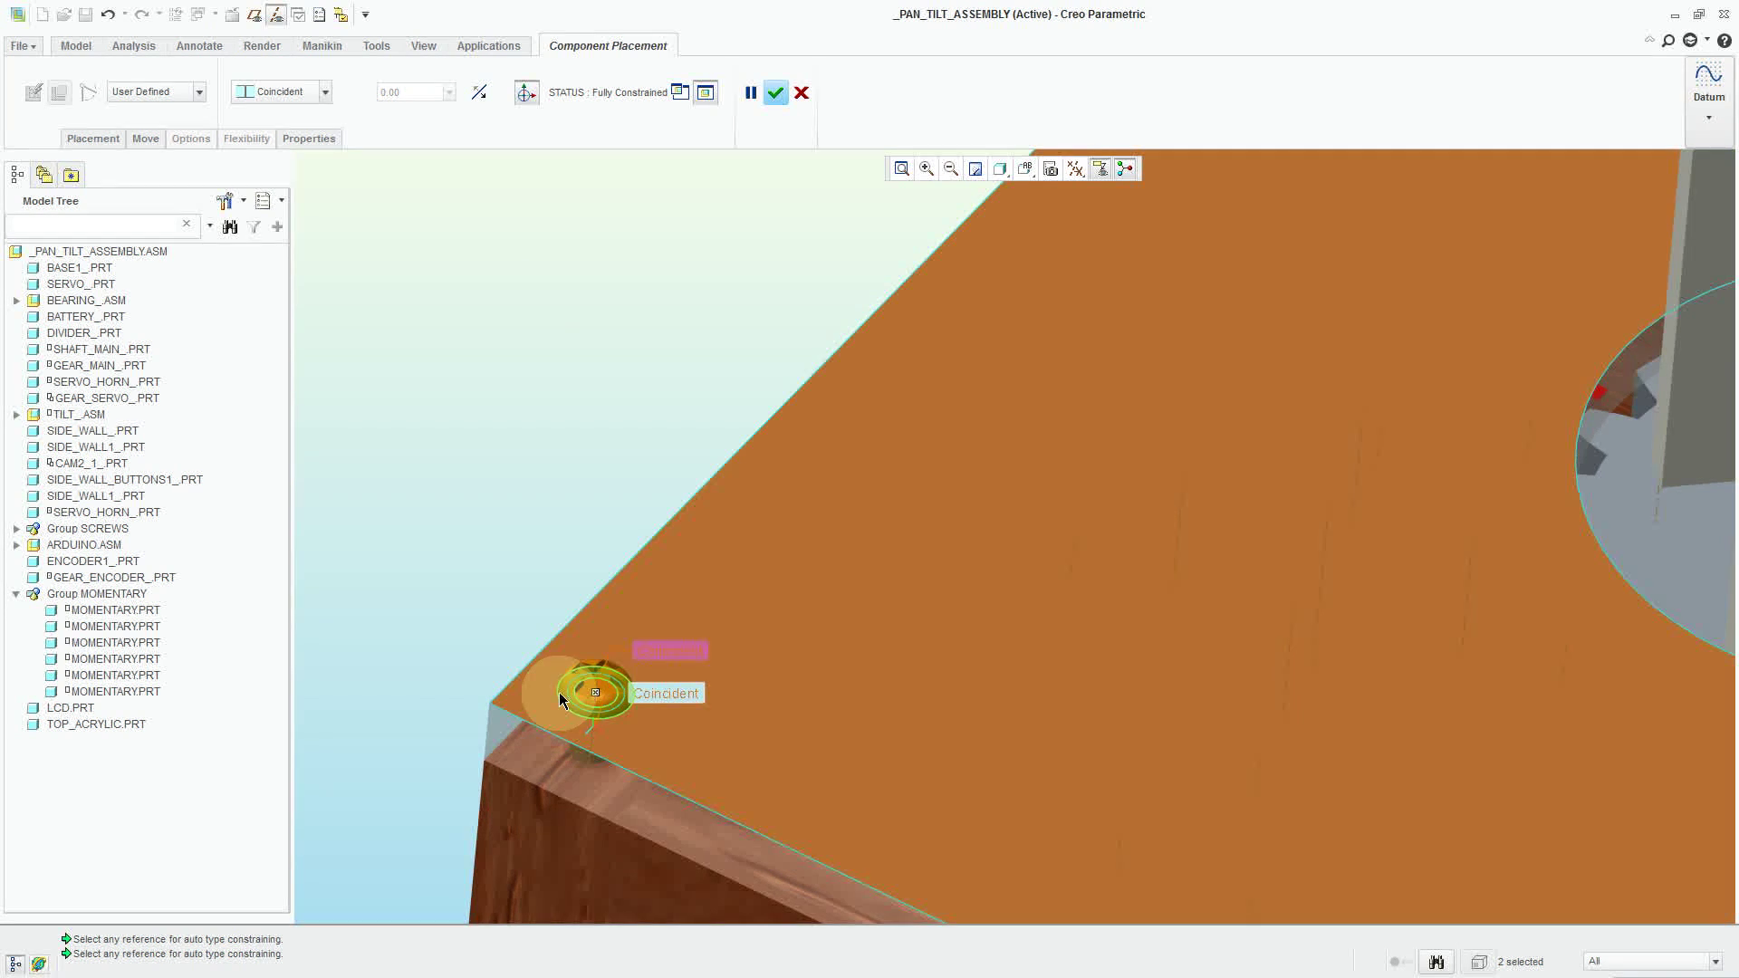
middle_drag(559, 698, 623, 409)
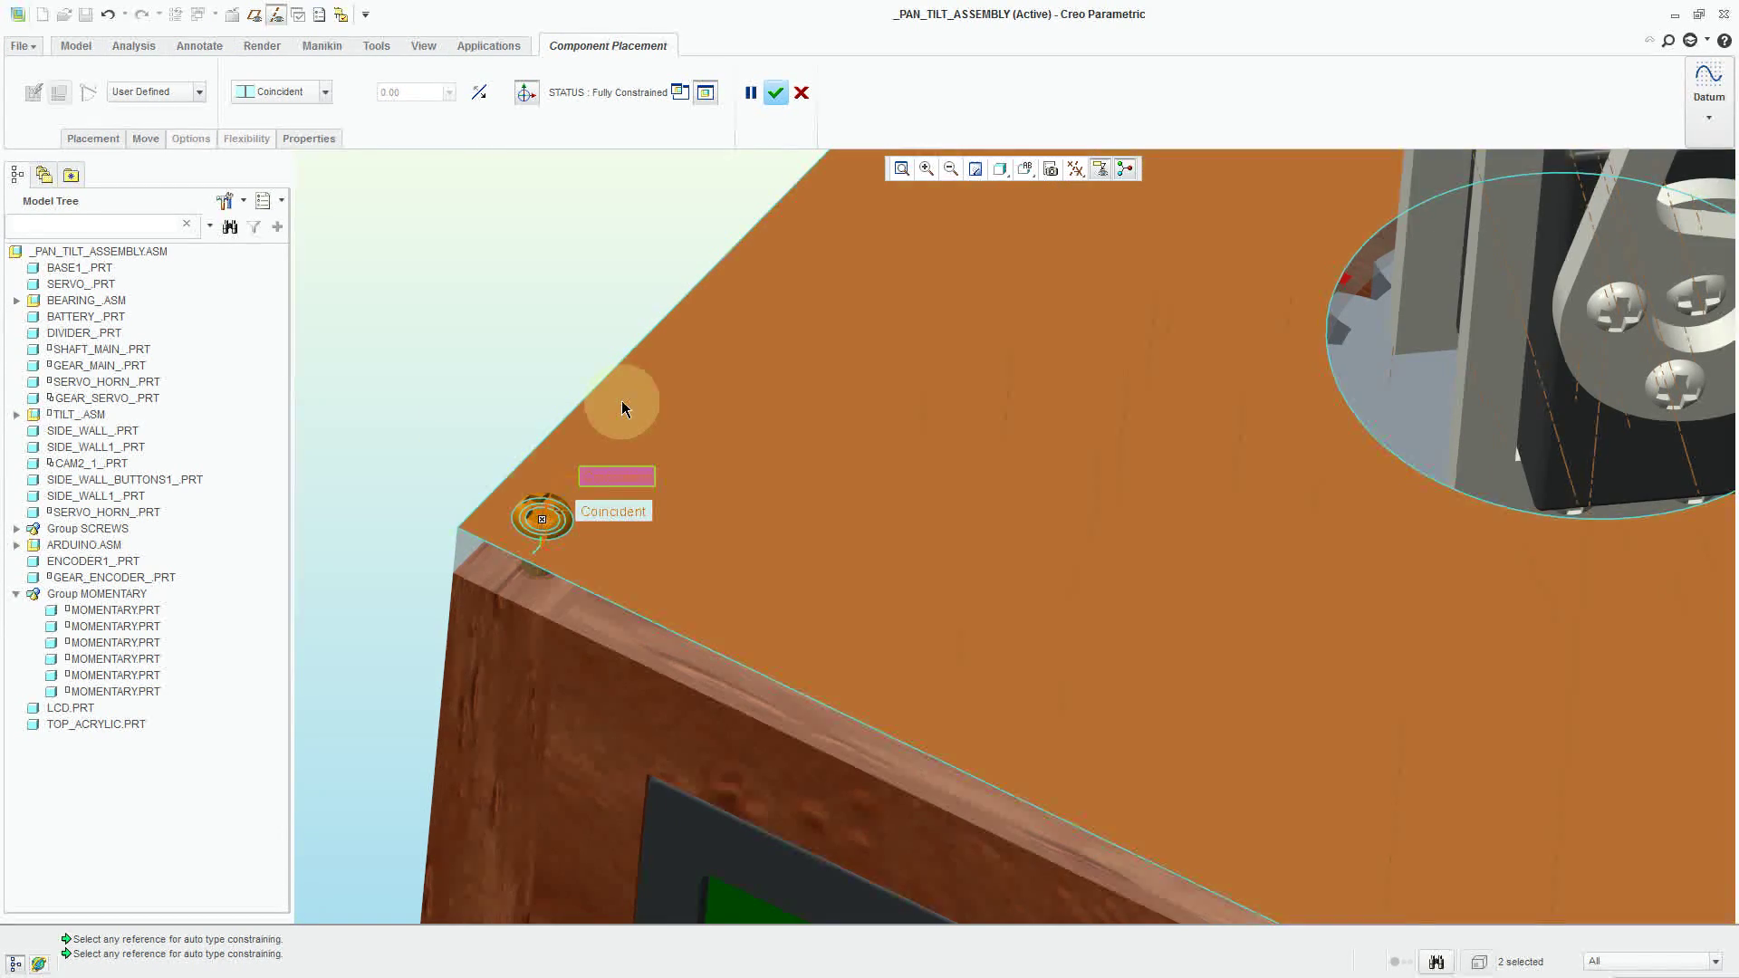
click(777, 93)
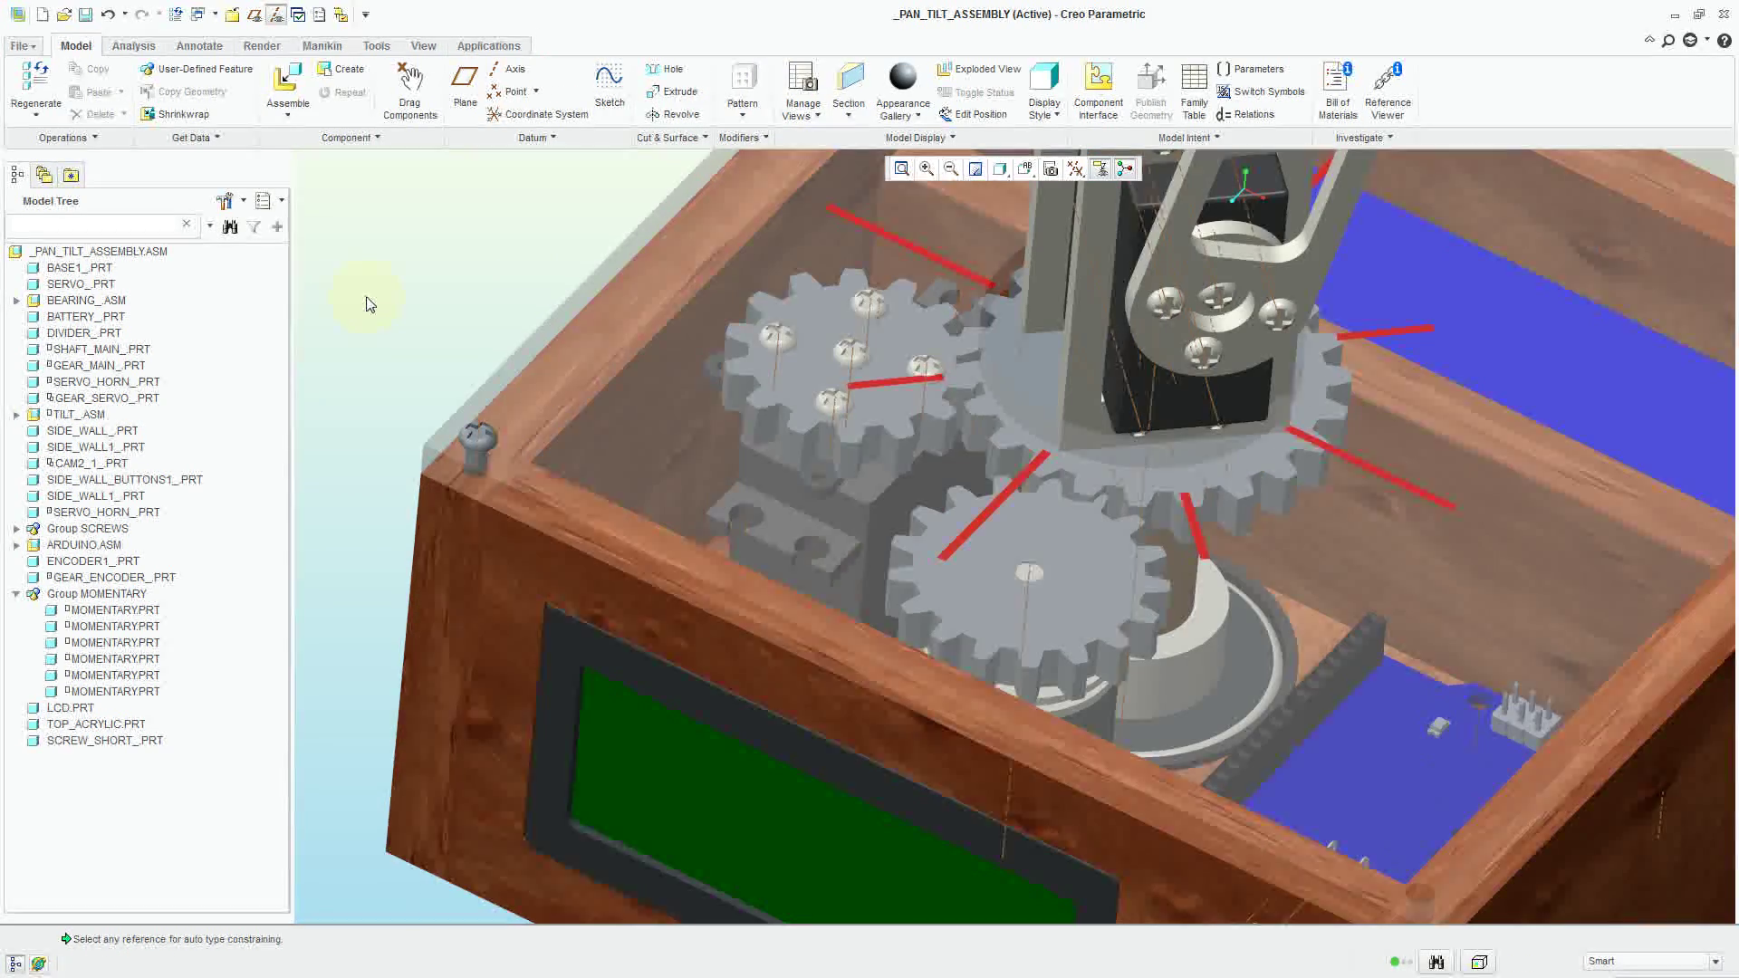
- Start a Repeat of SCREW_SHORT_PRT, varying both of its Coincident references
key(ctrl+d)
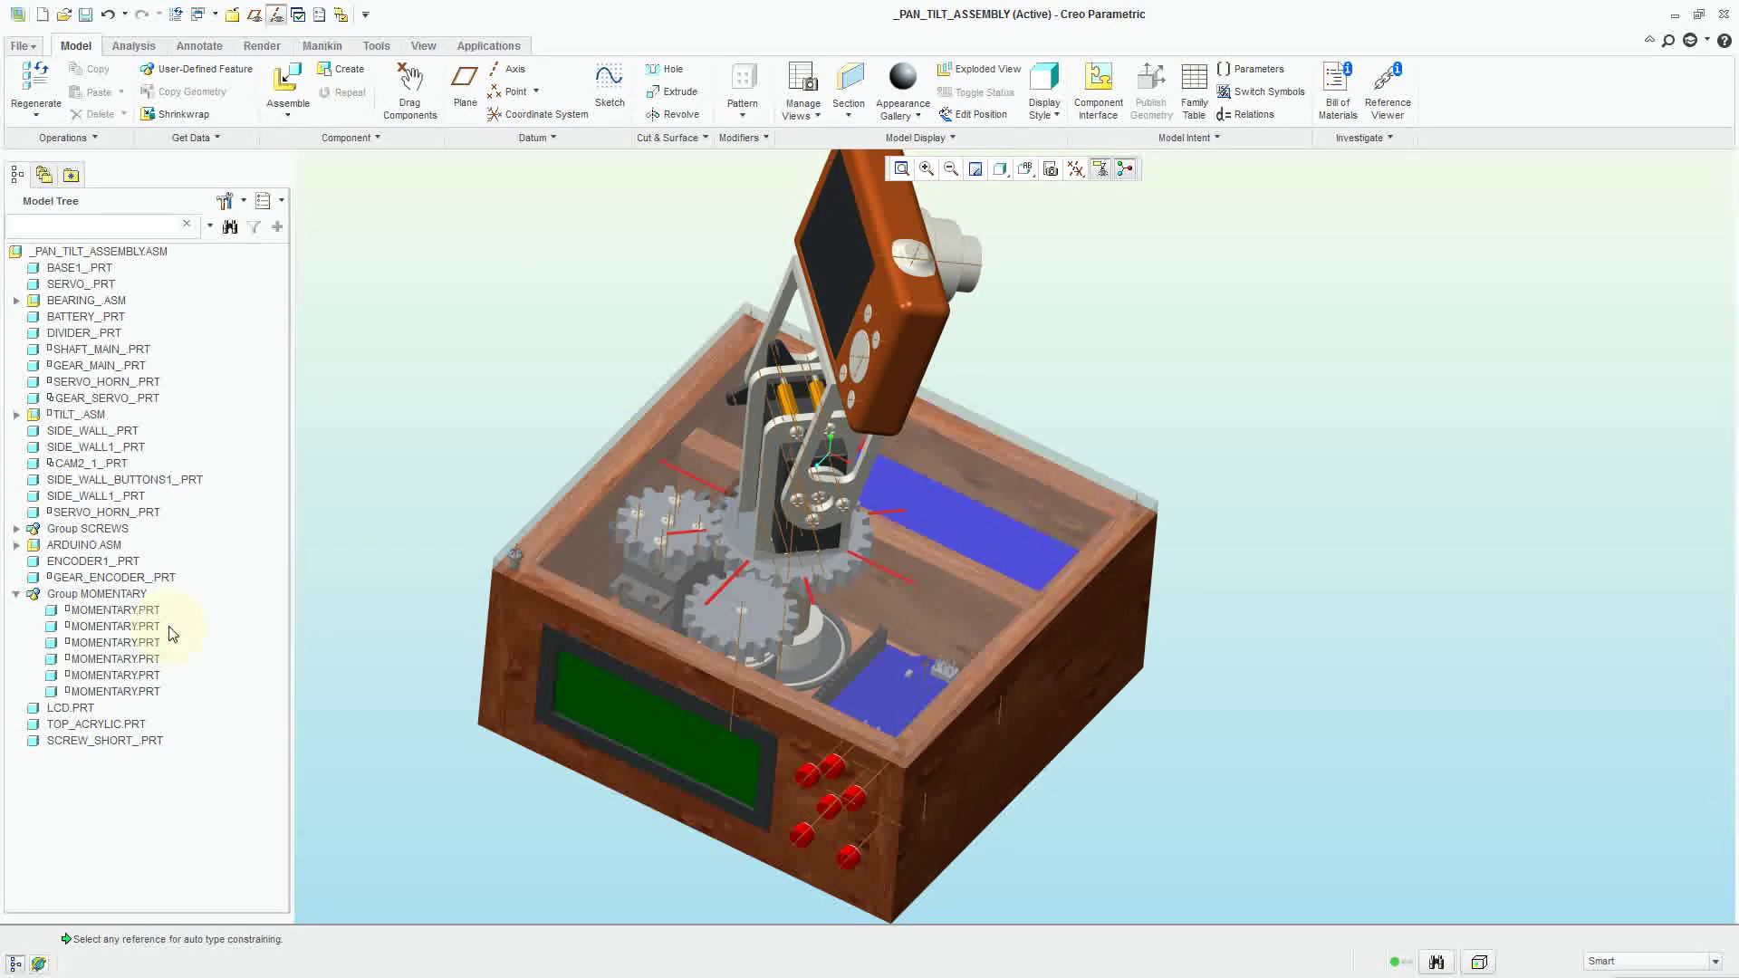
right_click(95, 743)
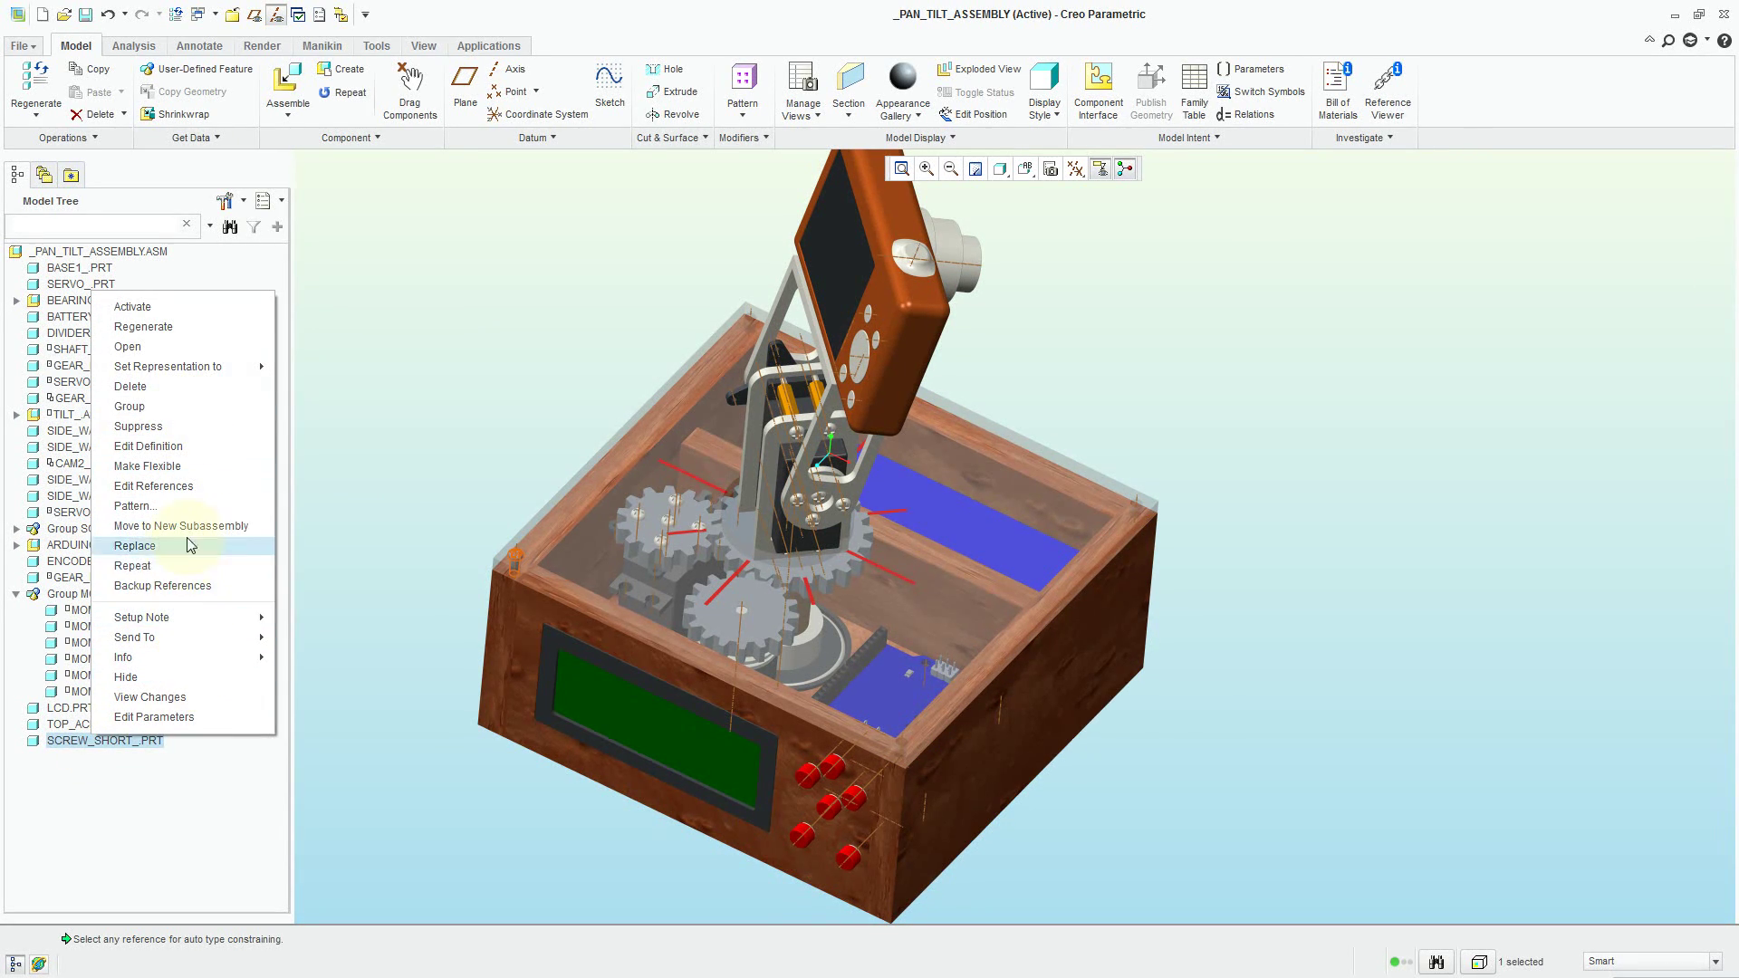
click(172, 565)
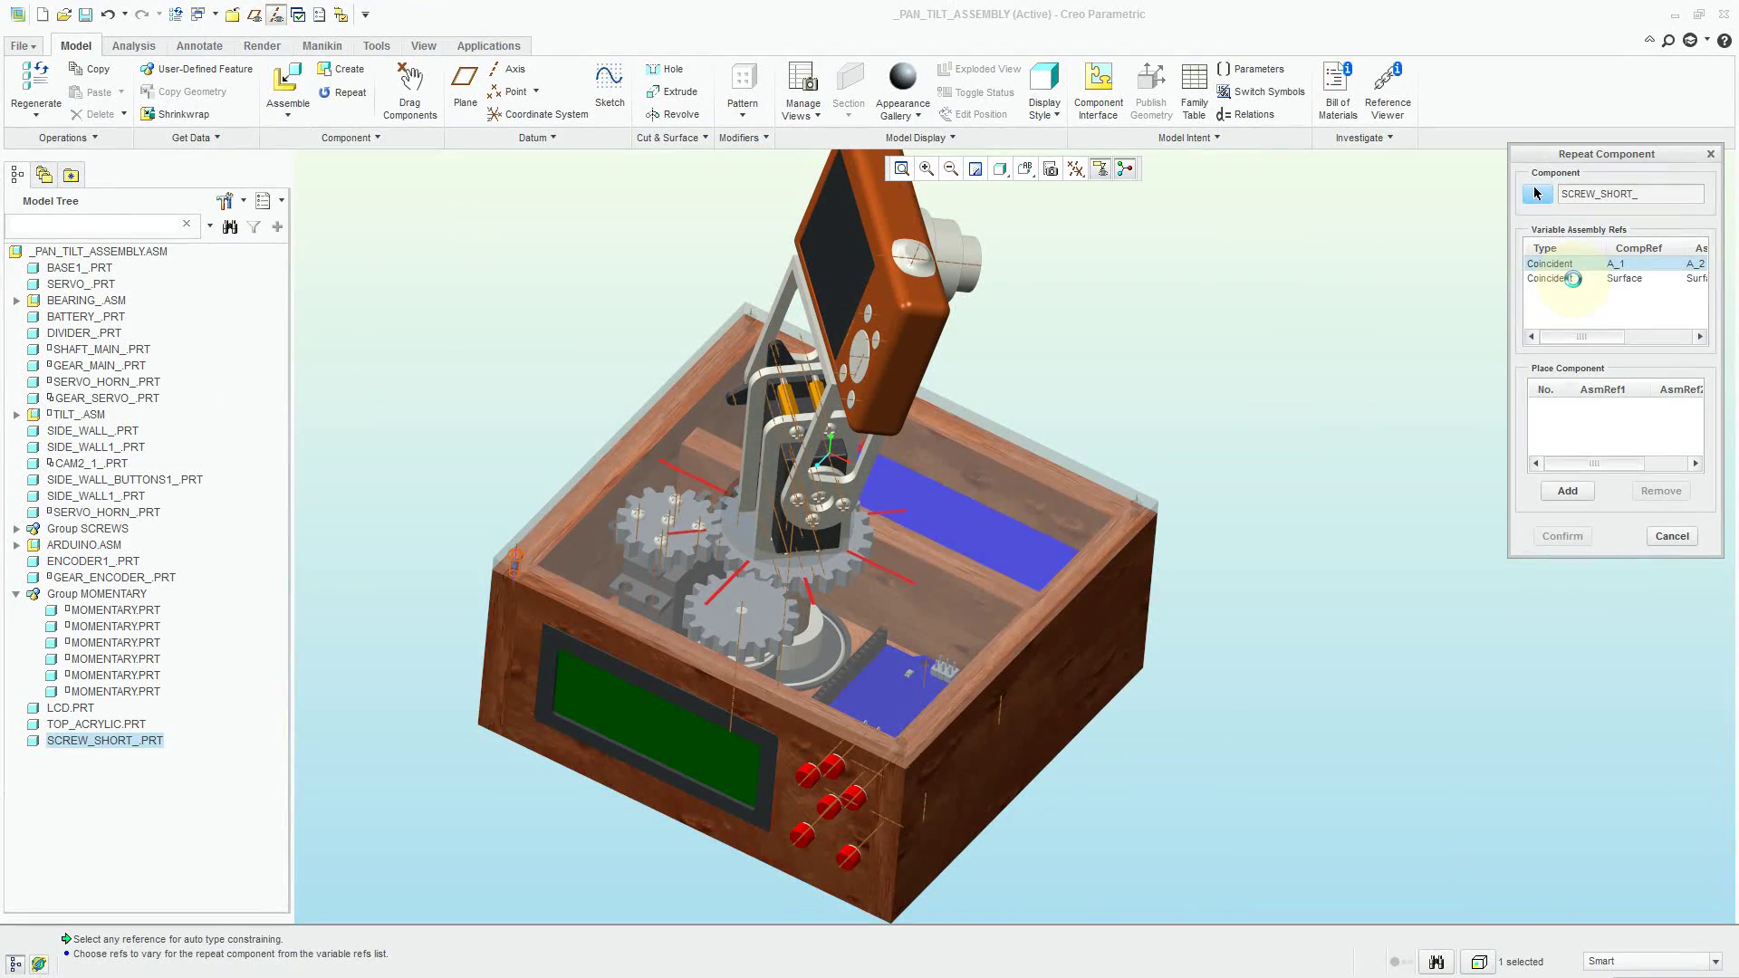
ctrl+click(1573, 278)
click(1567, 491)
- Place repeated screw copies into the remaining corner holes of the box top
scroll(903, 756, down, 5)
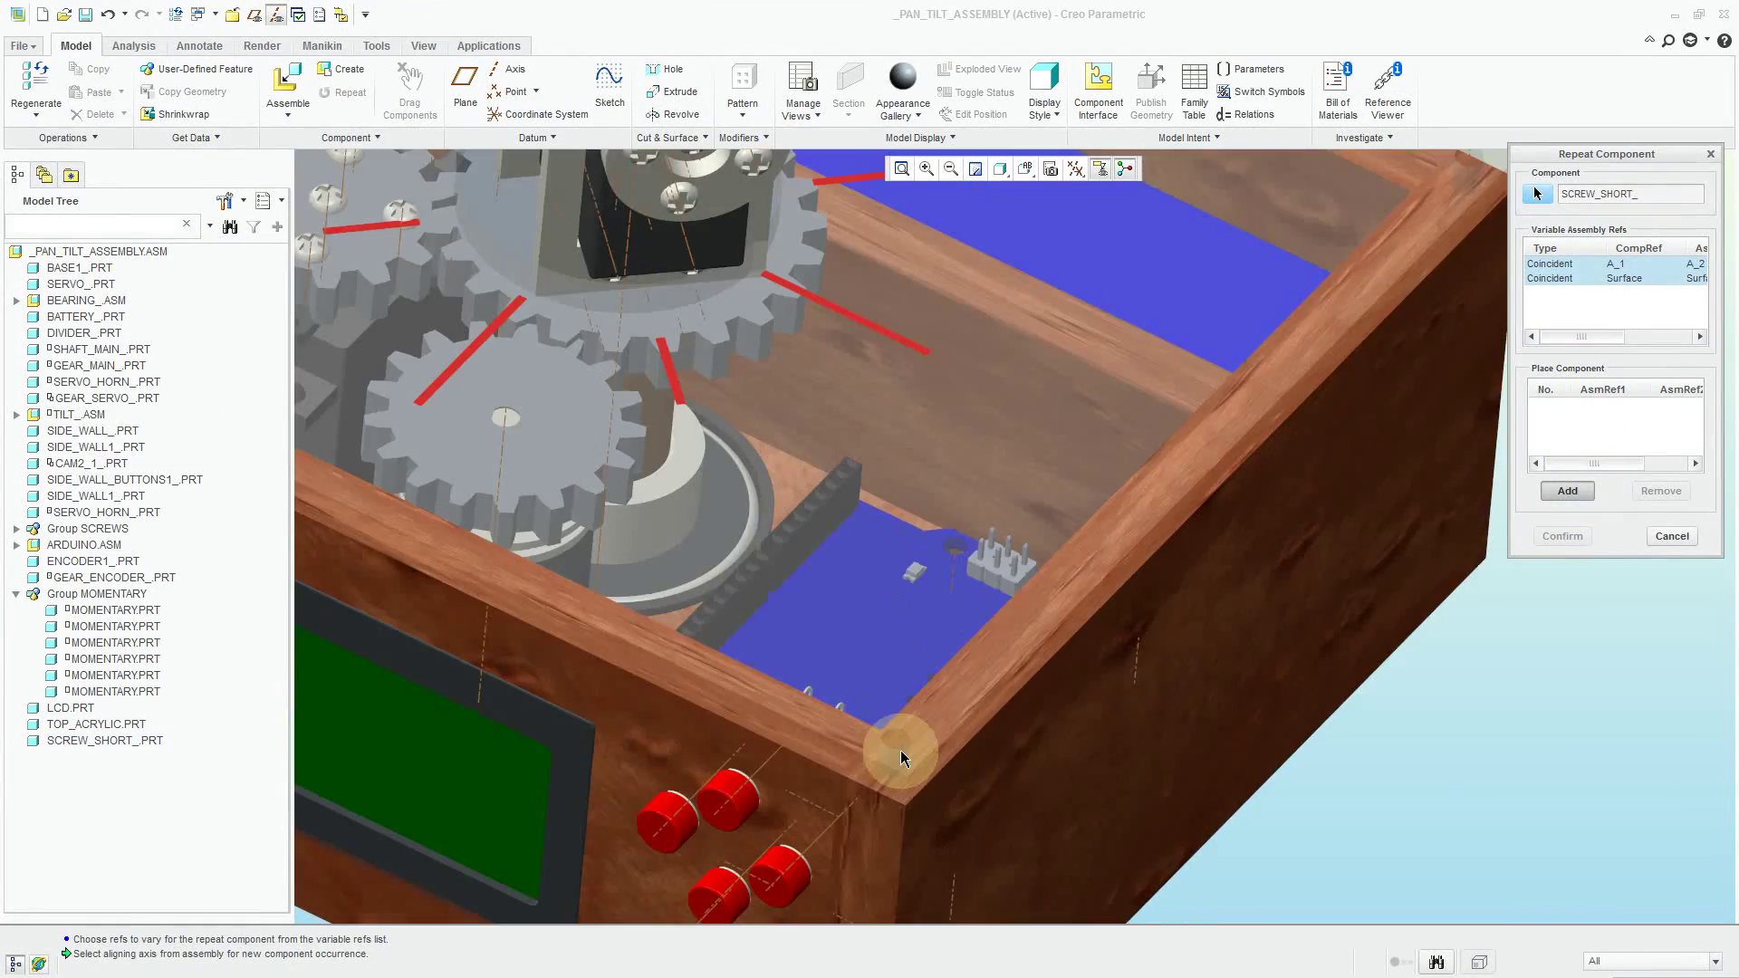
click(901, 748)
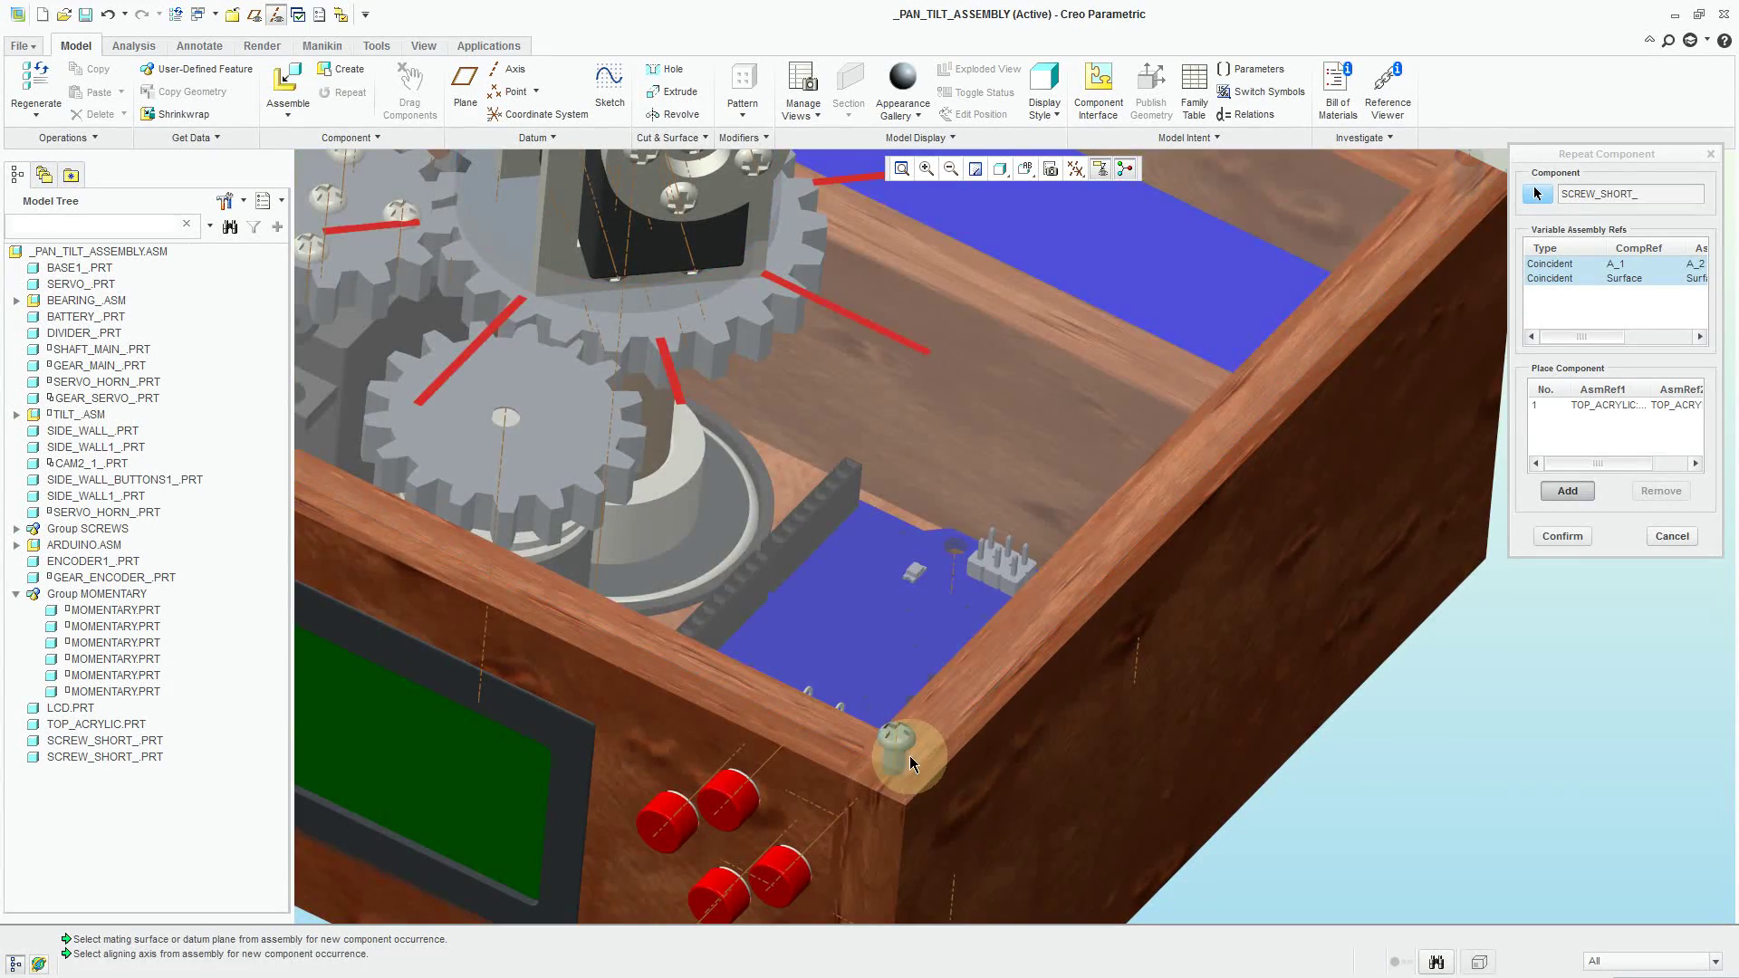
middle_drag(909, 755, 1318, 319)
scroll(1318, 318, down, 5)
click(1123, 551)
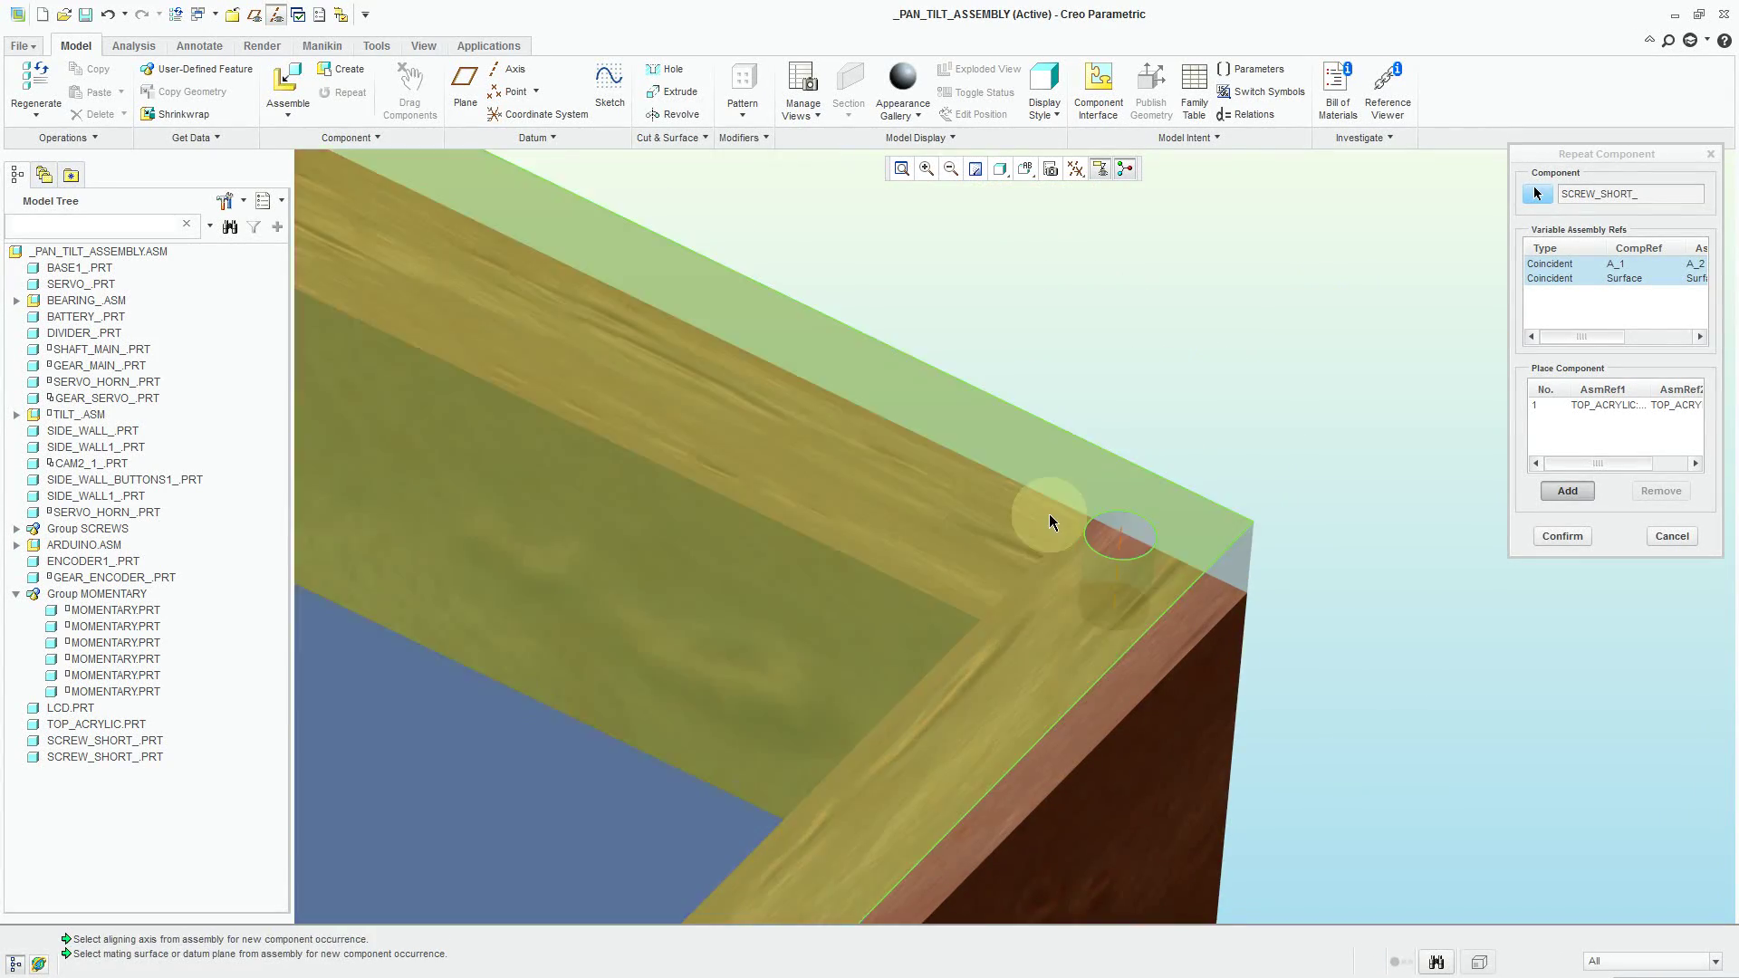
scroll(1296, 710, up, 2)
scroll(1295, 710, up, 5)
scroll(937, 552, down, 8)
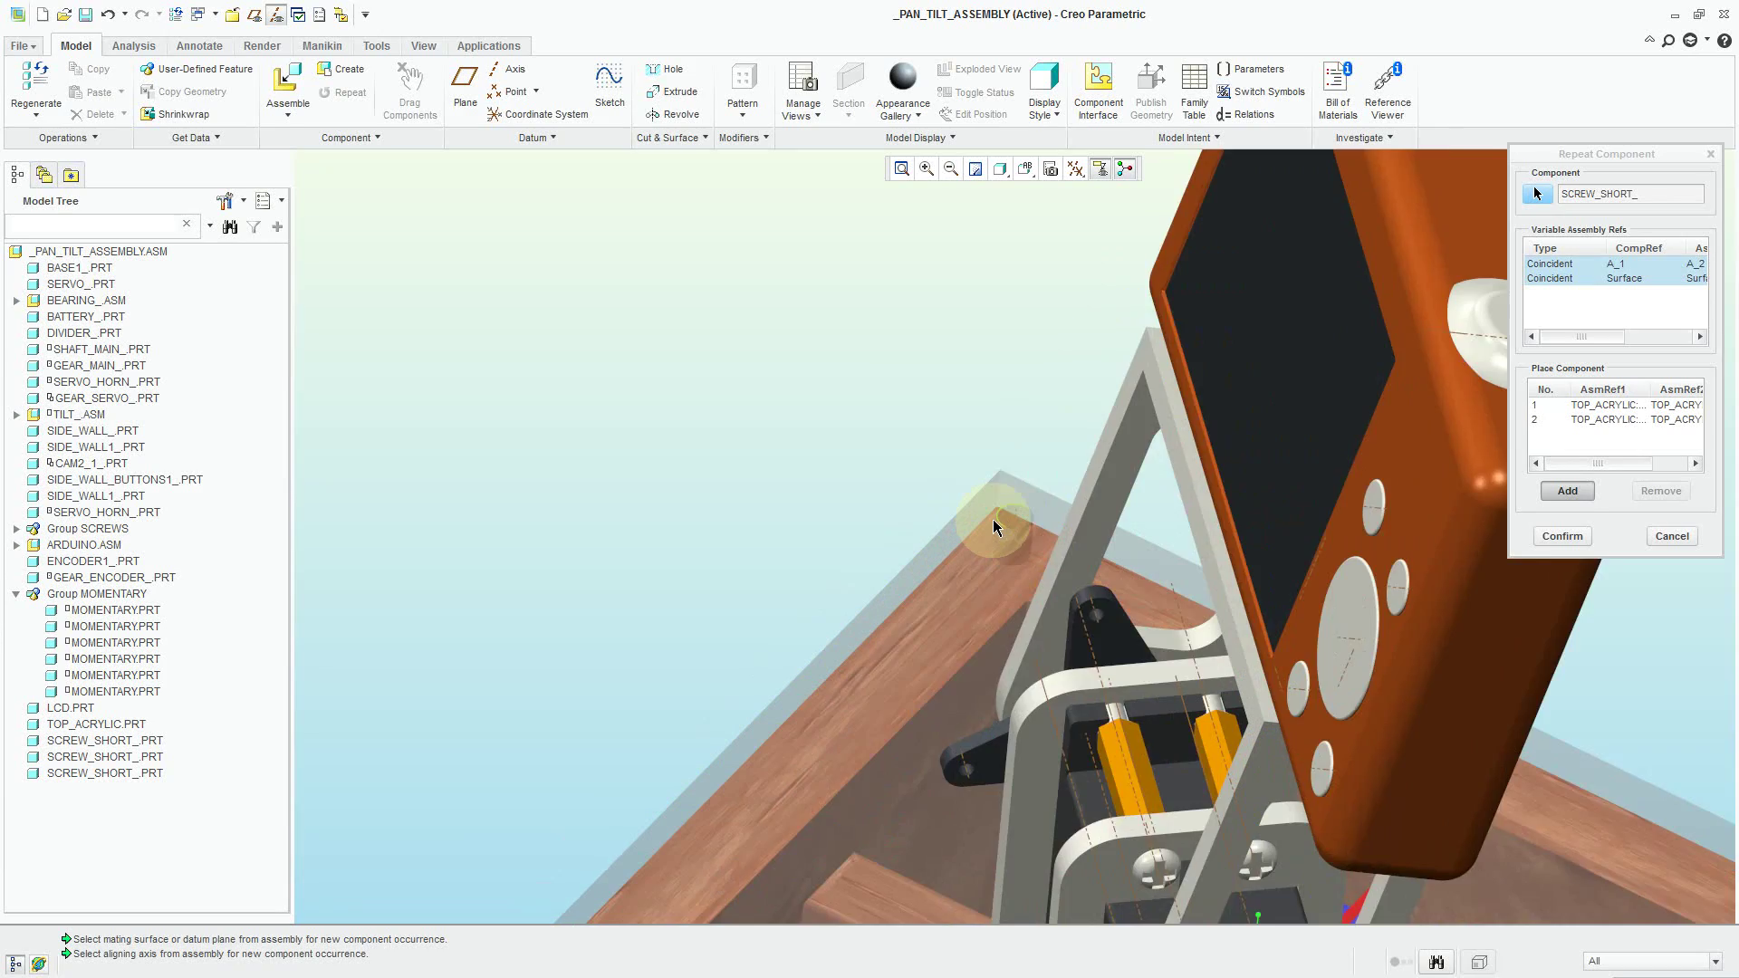
click(1069, 530)
scroll(984, 585, up, 6)
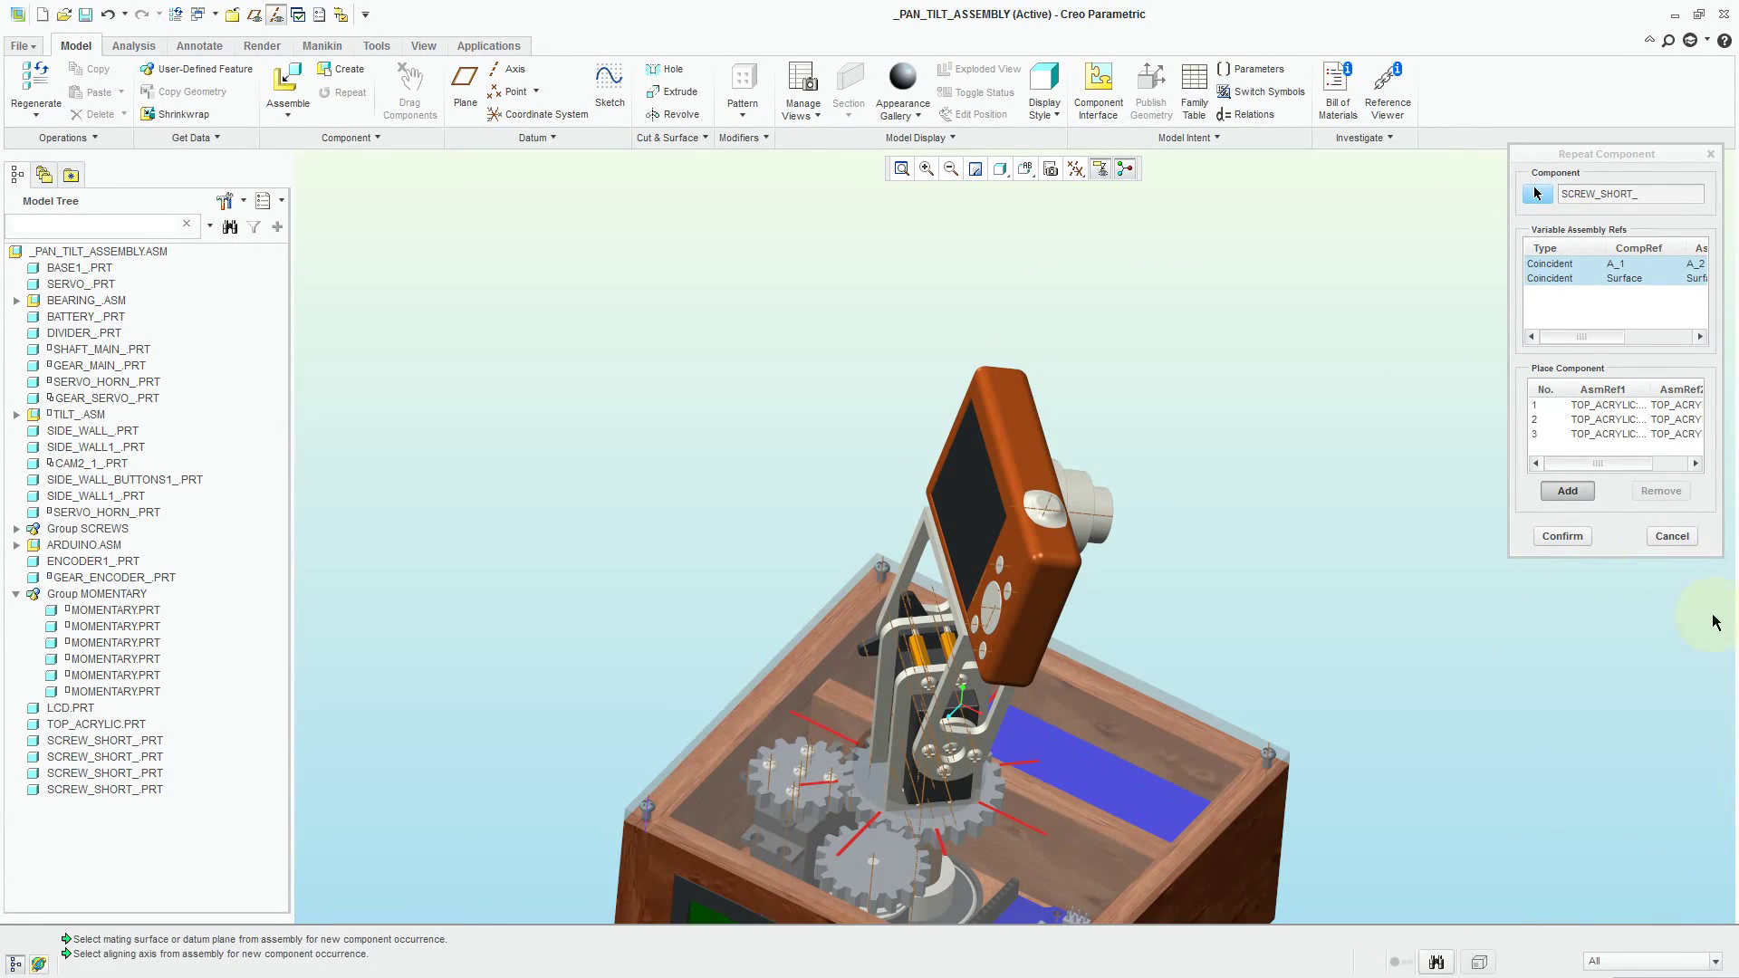
- Keep the three repeated SCREW_SHORT copies so every box corner holds a screw
click(1563, 536)
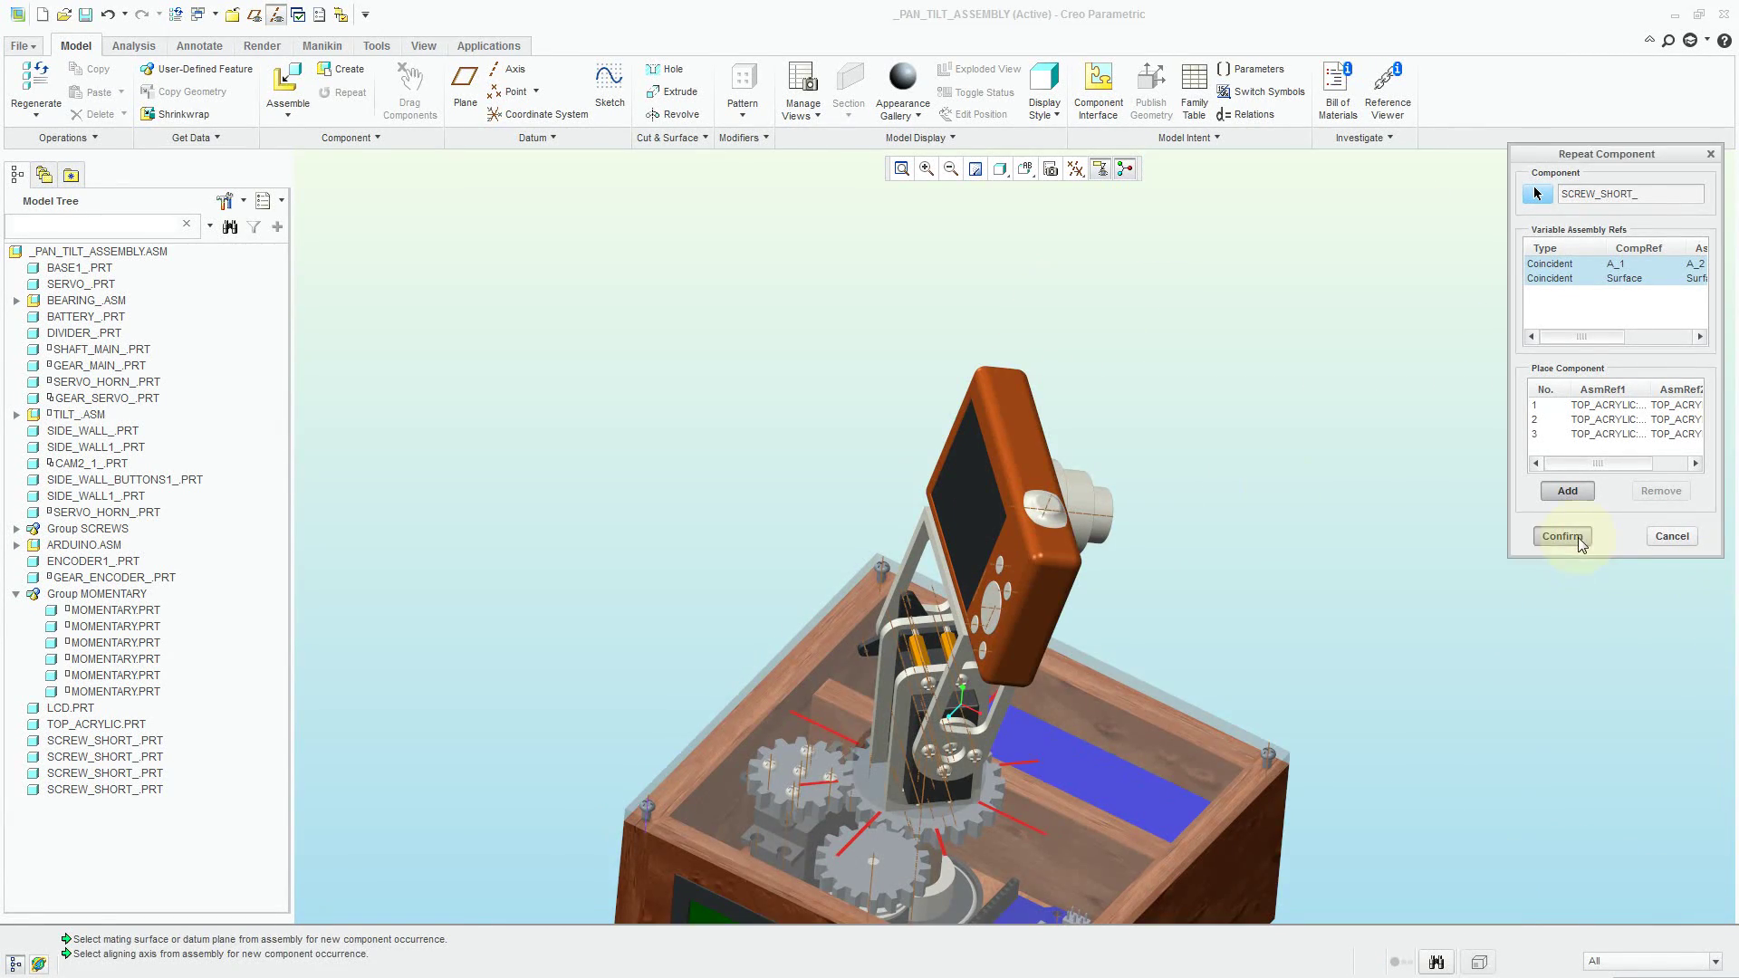
scroll(1197, 439, up, 3)
middle_drag(1198, 438, 1250, 633)
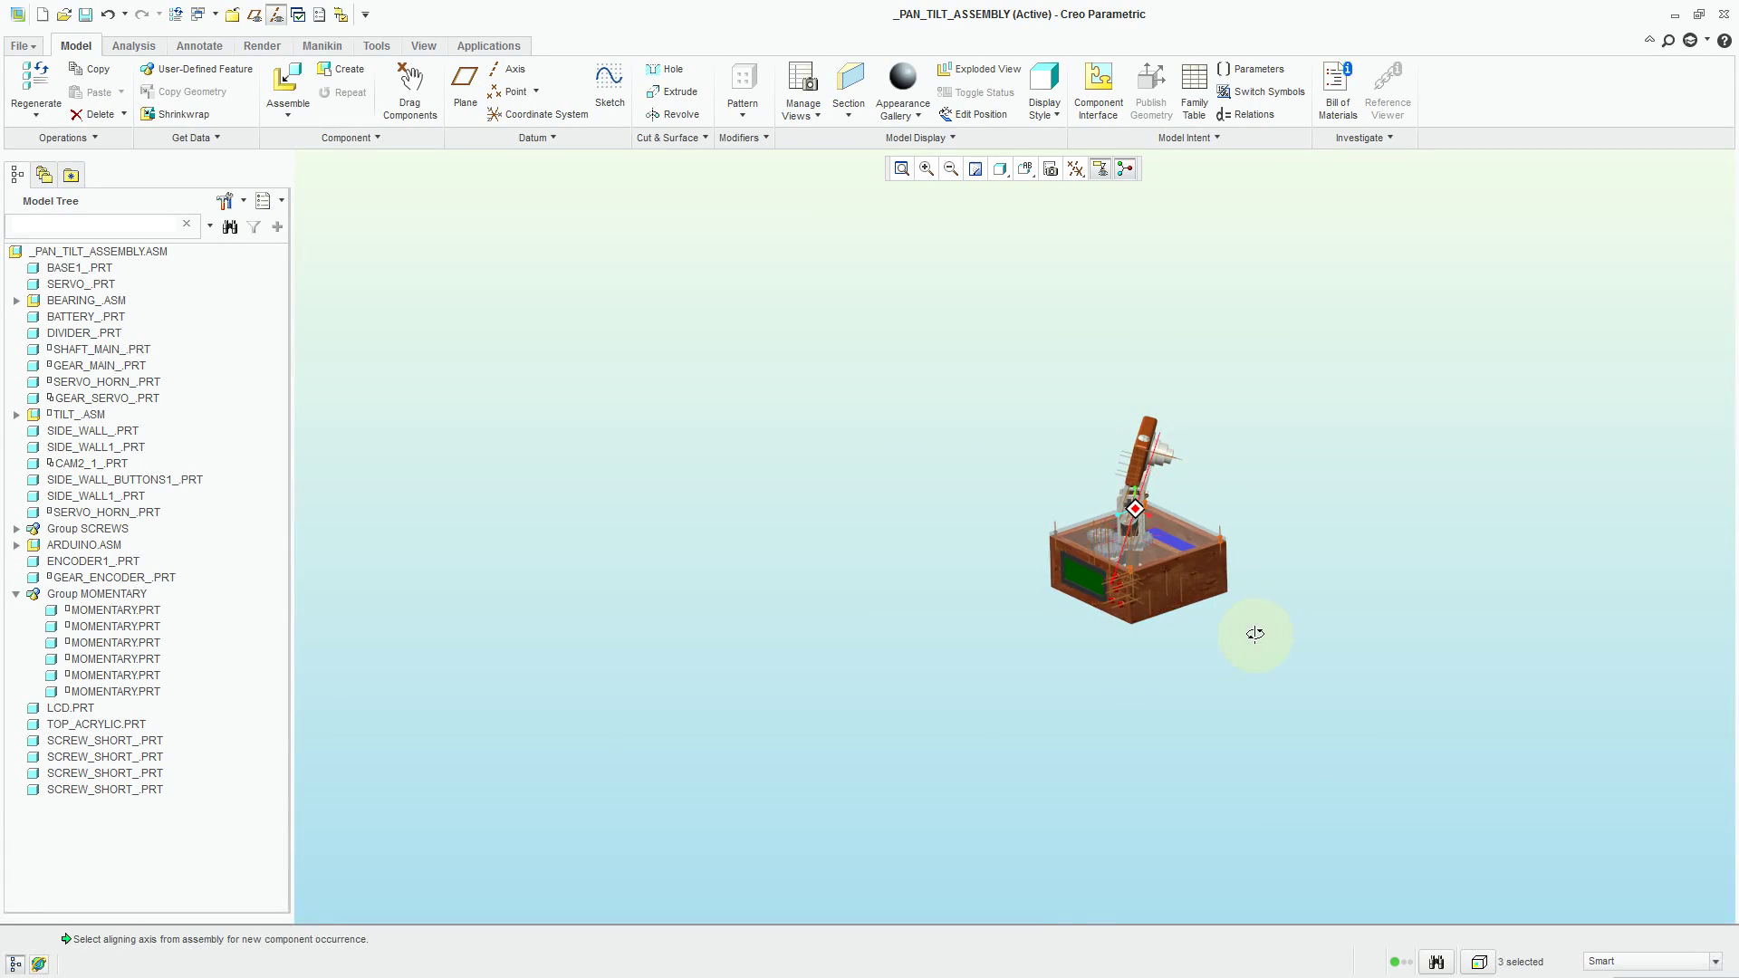
scroll(1185, 585, down, 6)
- Hide the TOP_ACRYLIC panel to expose the box interior and grab the left gear
key(h)
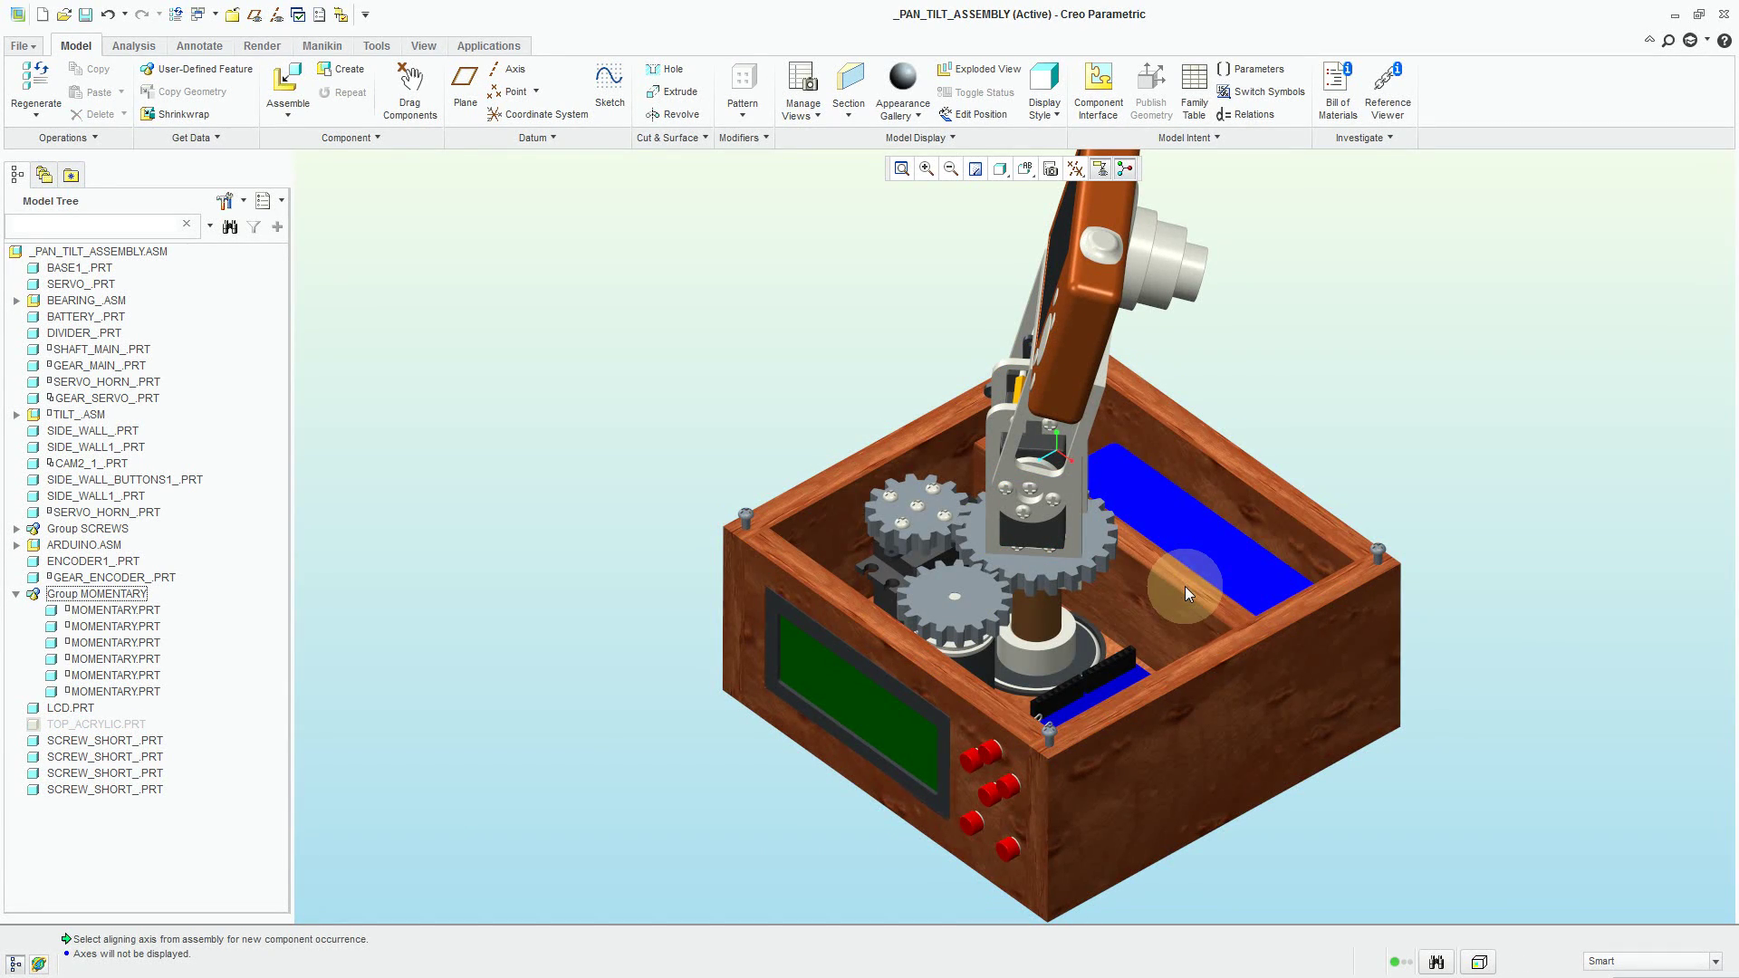
middle_drag(1268, 806, 1316, 815)
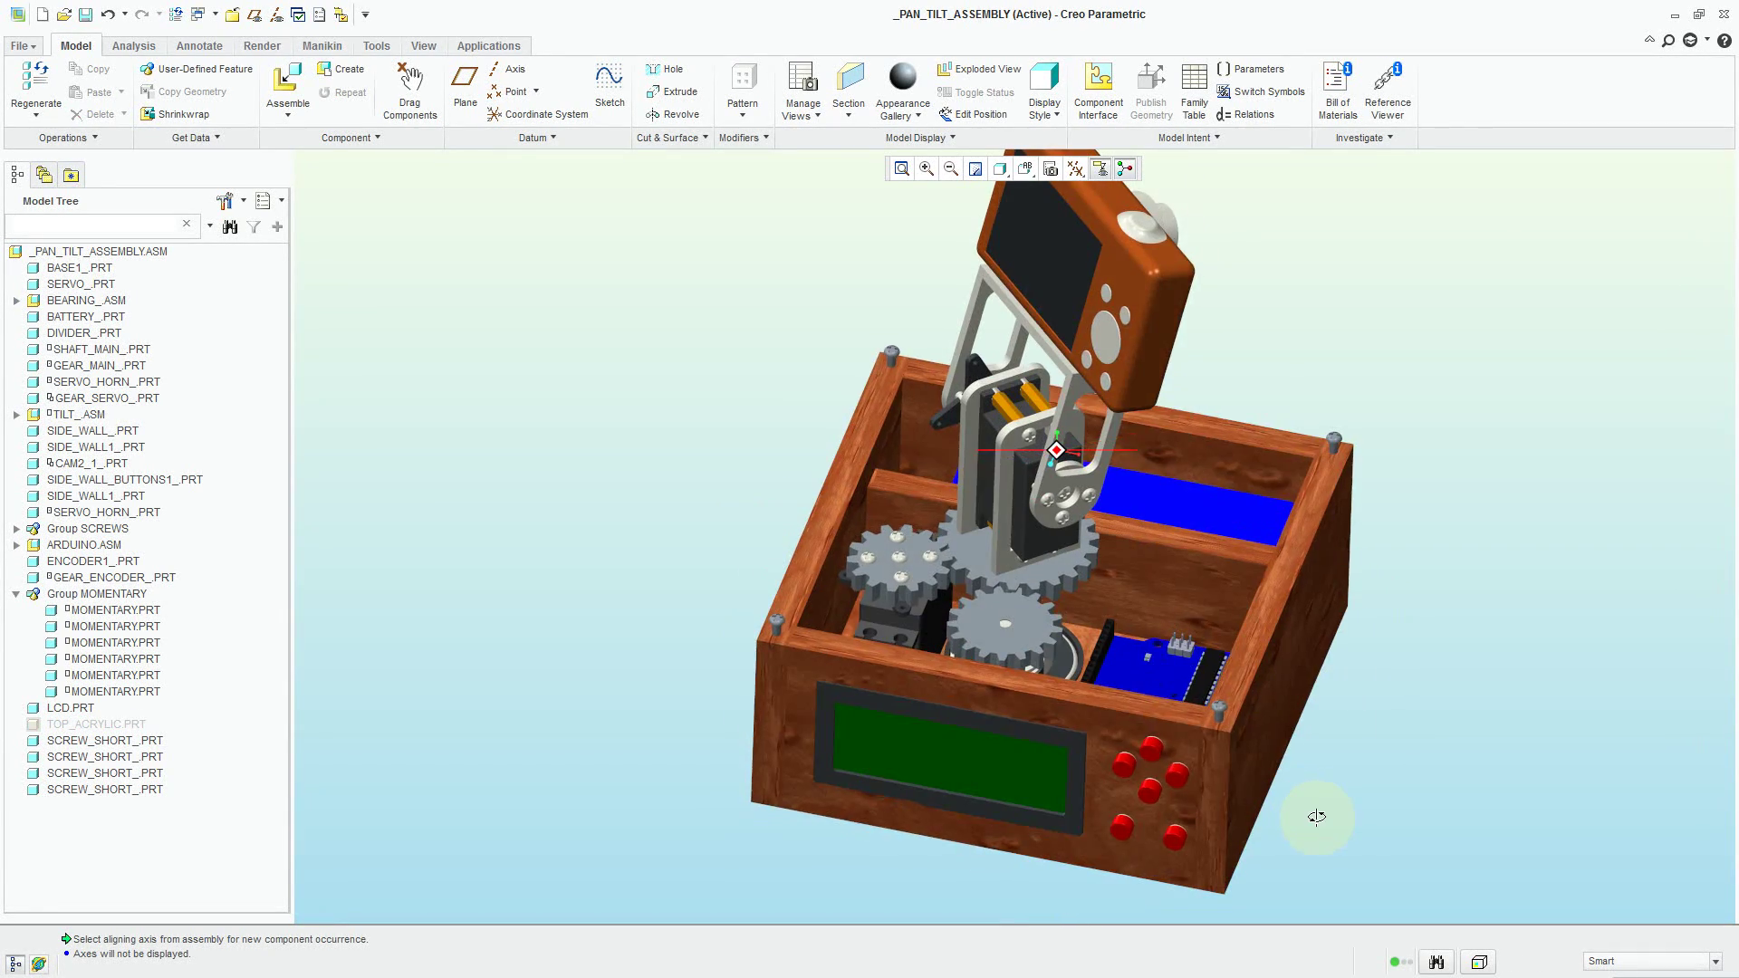
middle_drag(922, 567, 926, 585)
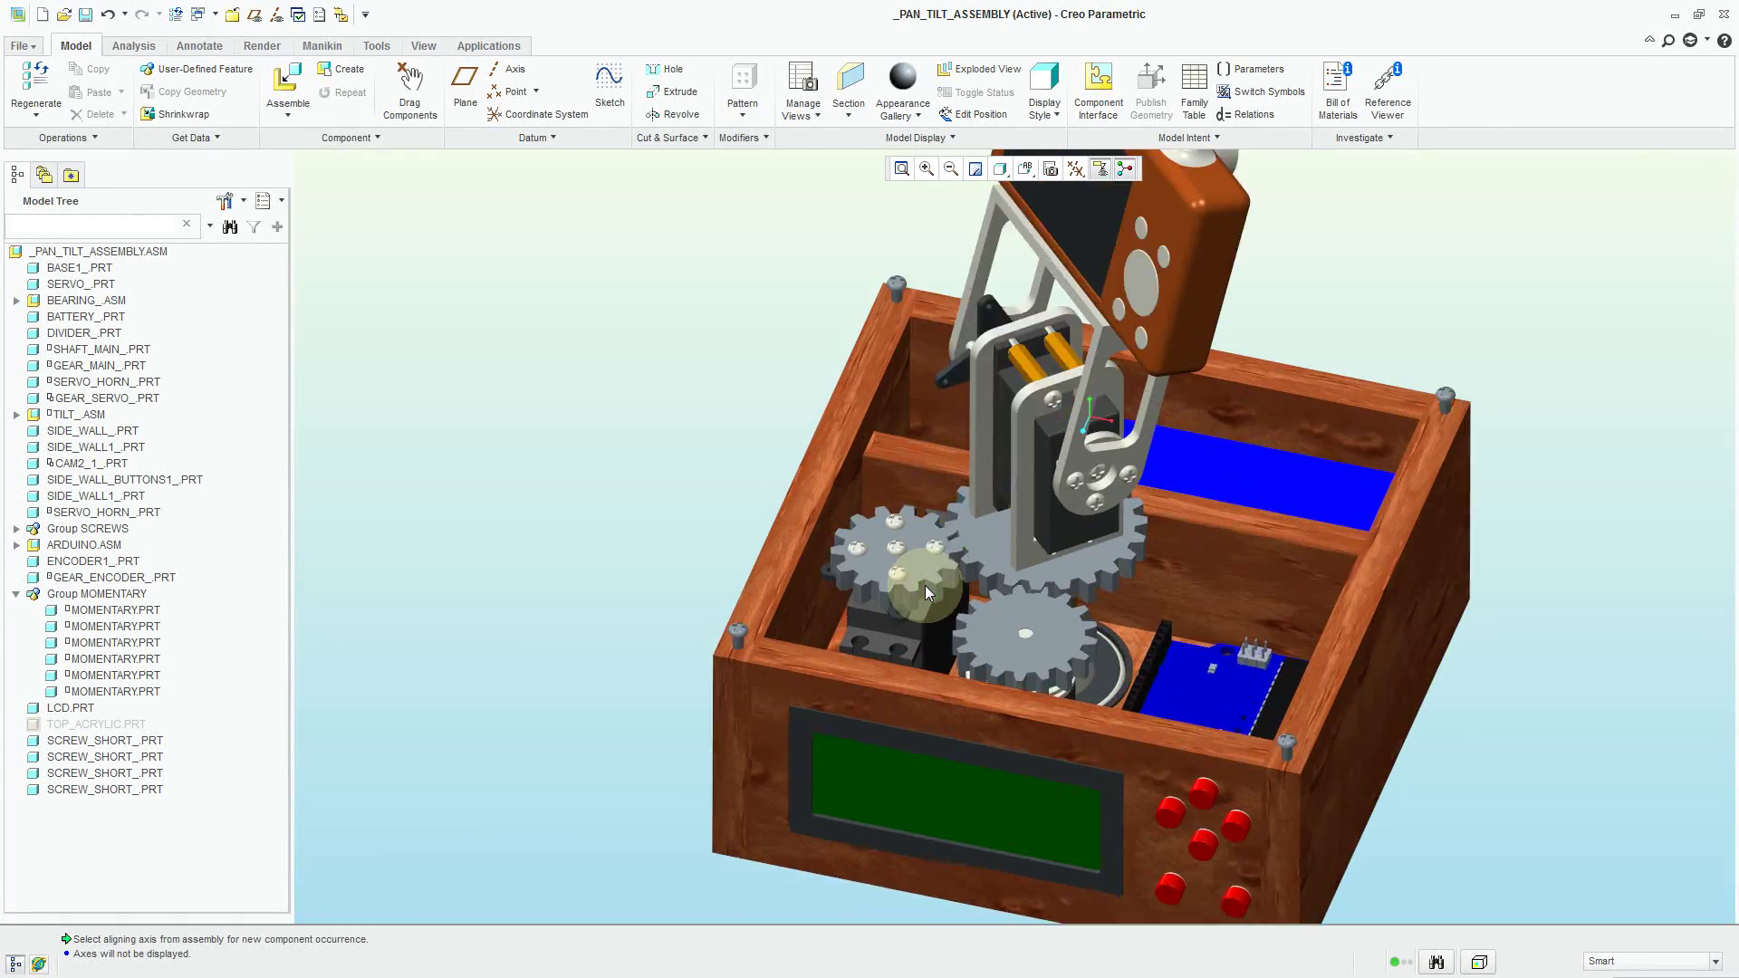
scroll(926, 585, down, 5)
scroll(677, 729, up, 5)
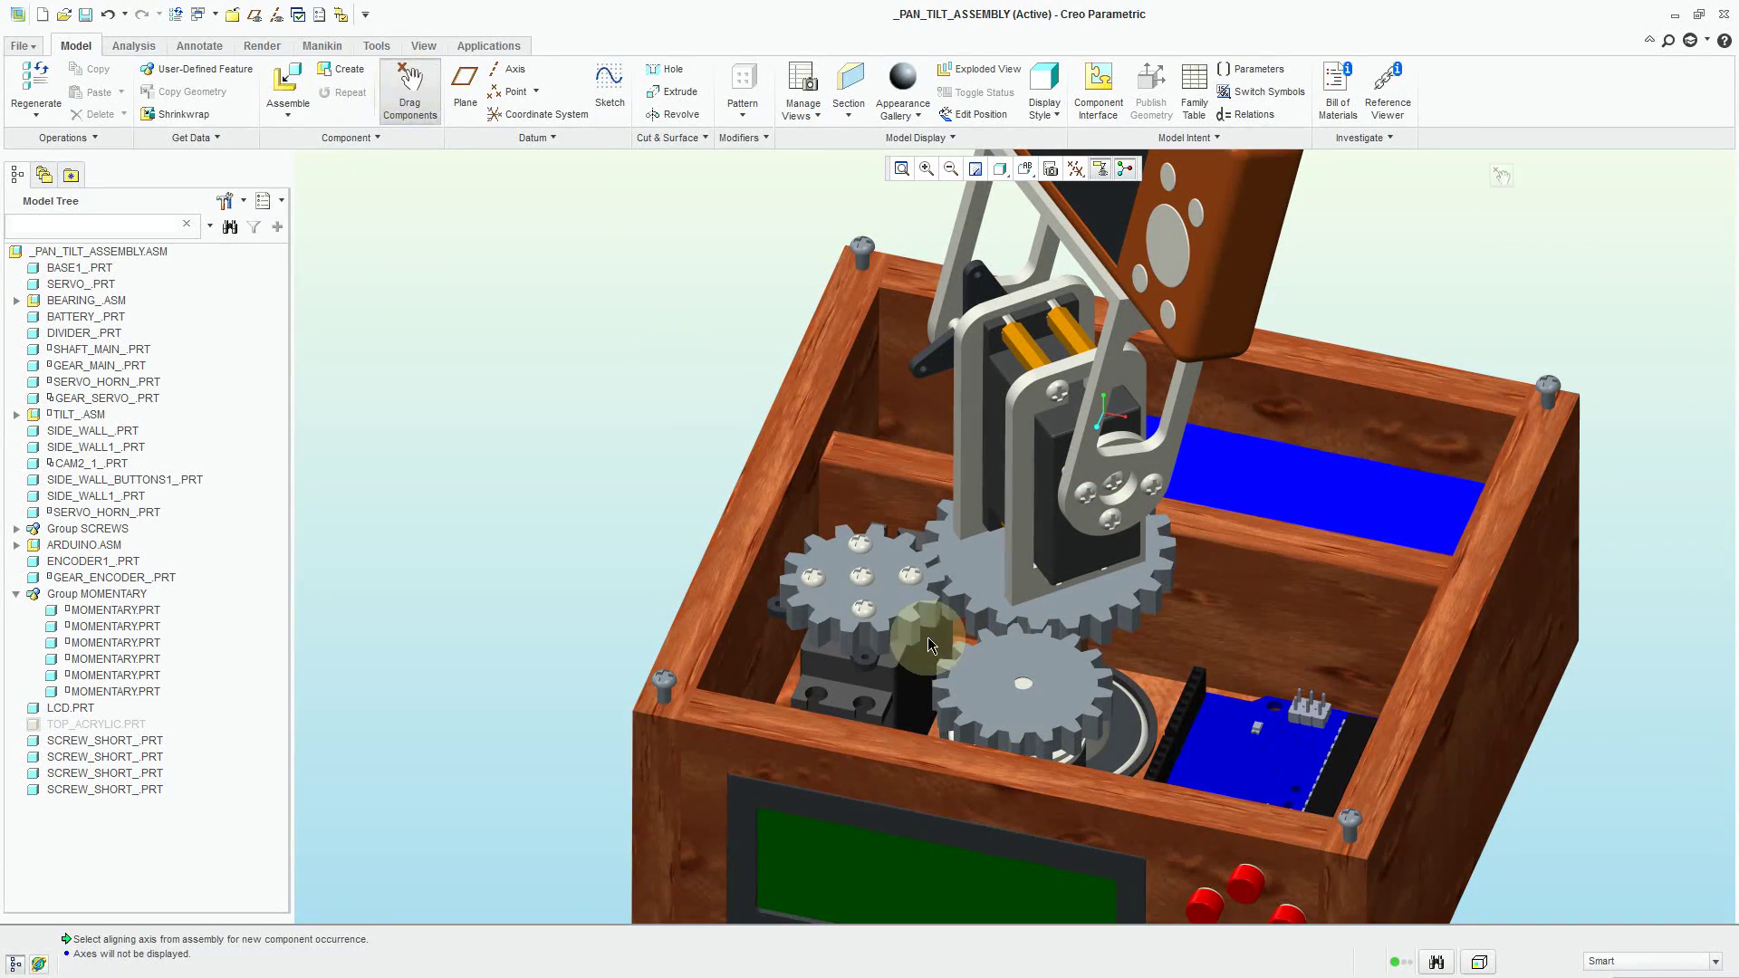
click(902, 630)
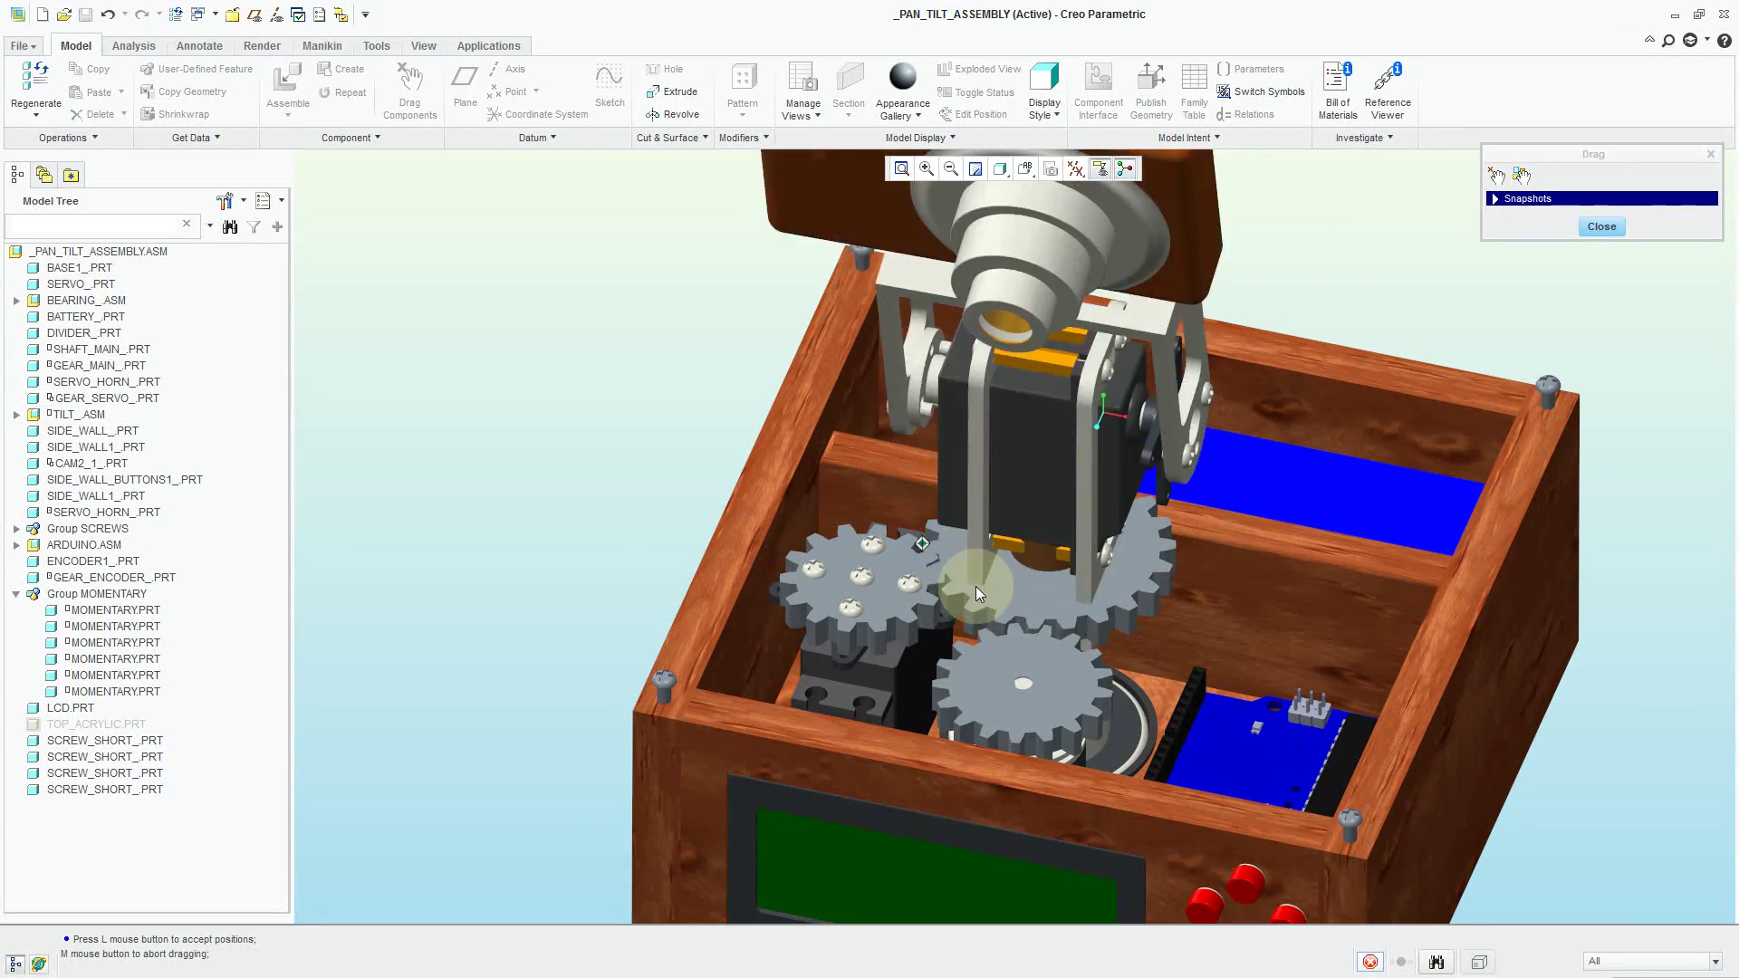
- Drag the lower gear through its motion and accept the new gear positions
click(1095, 654)
click(1095, 655)
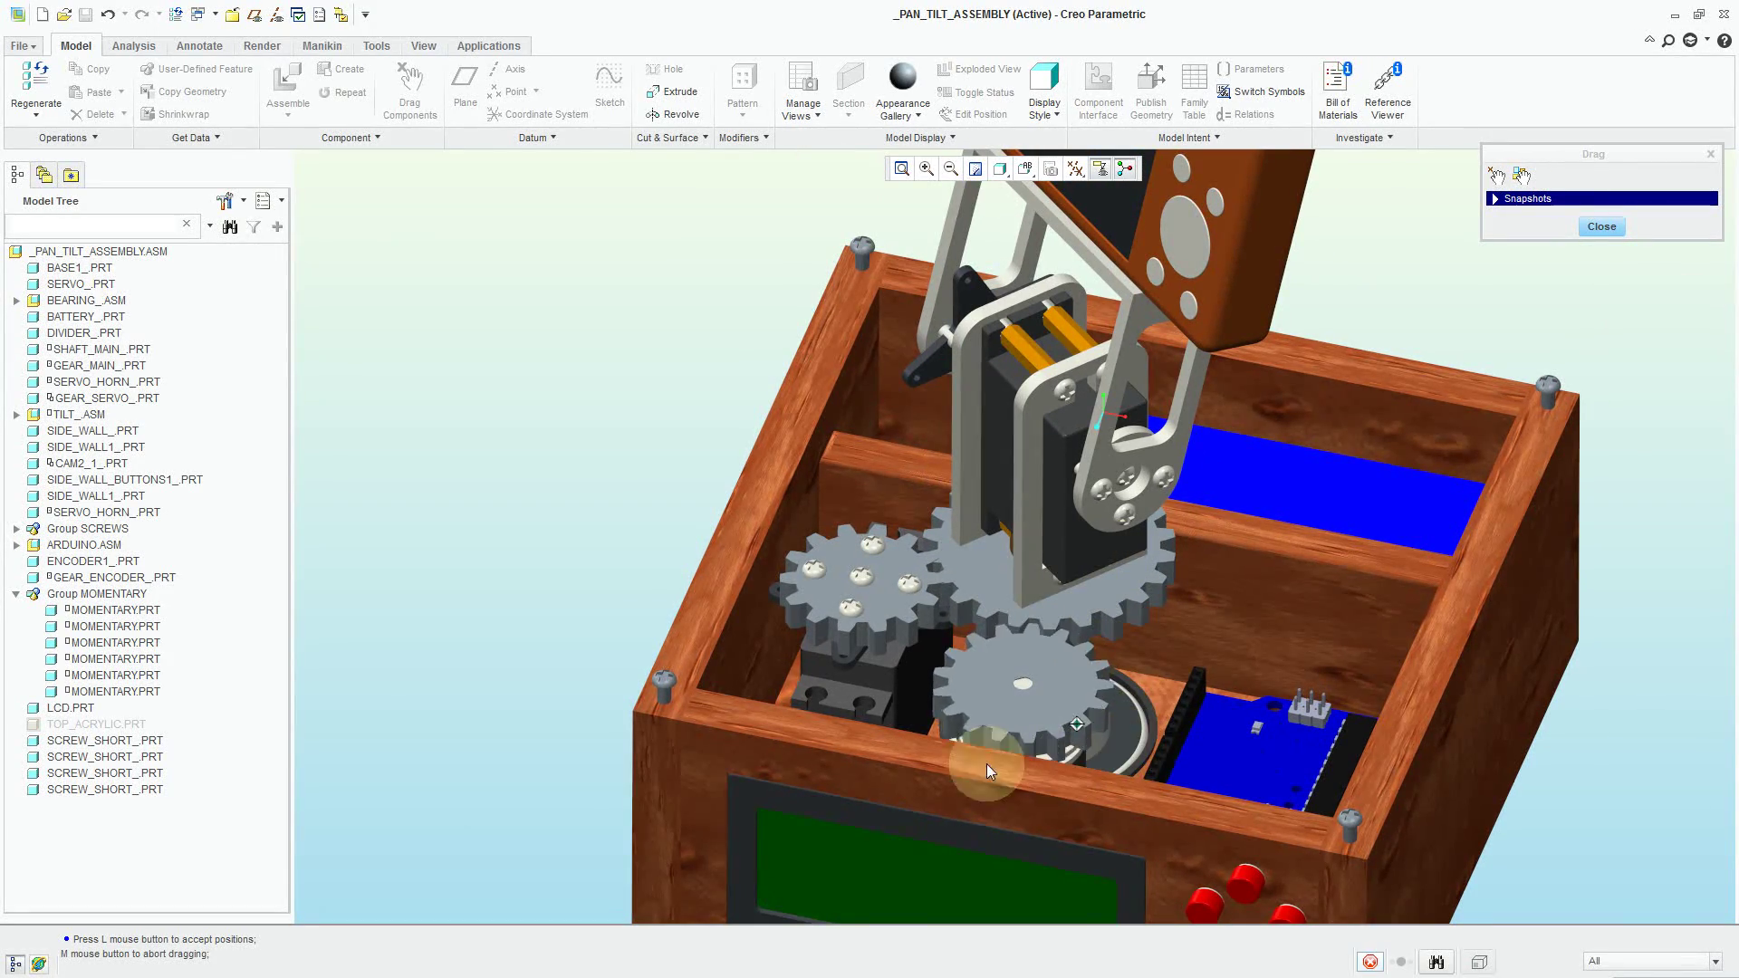
click(352, 589)
key(ctrl+d)
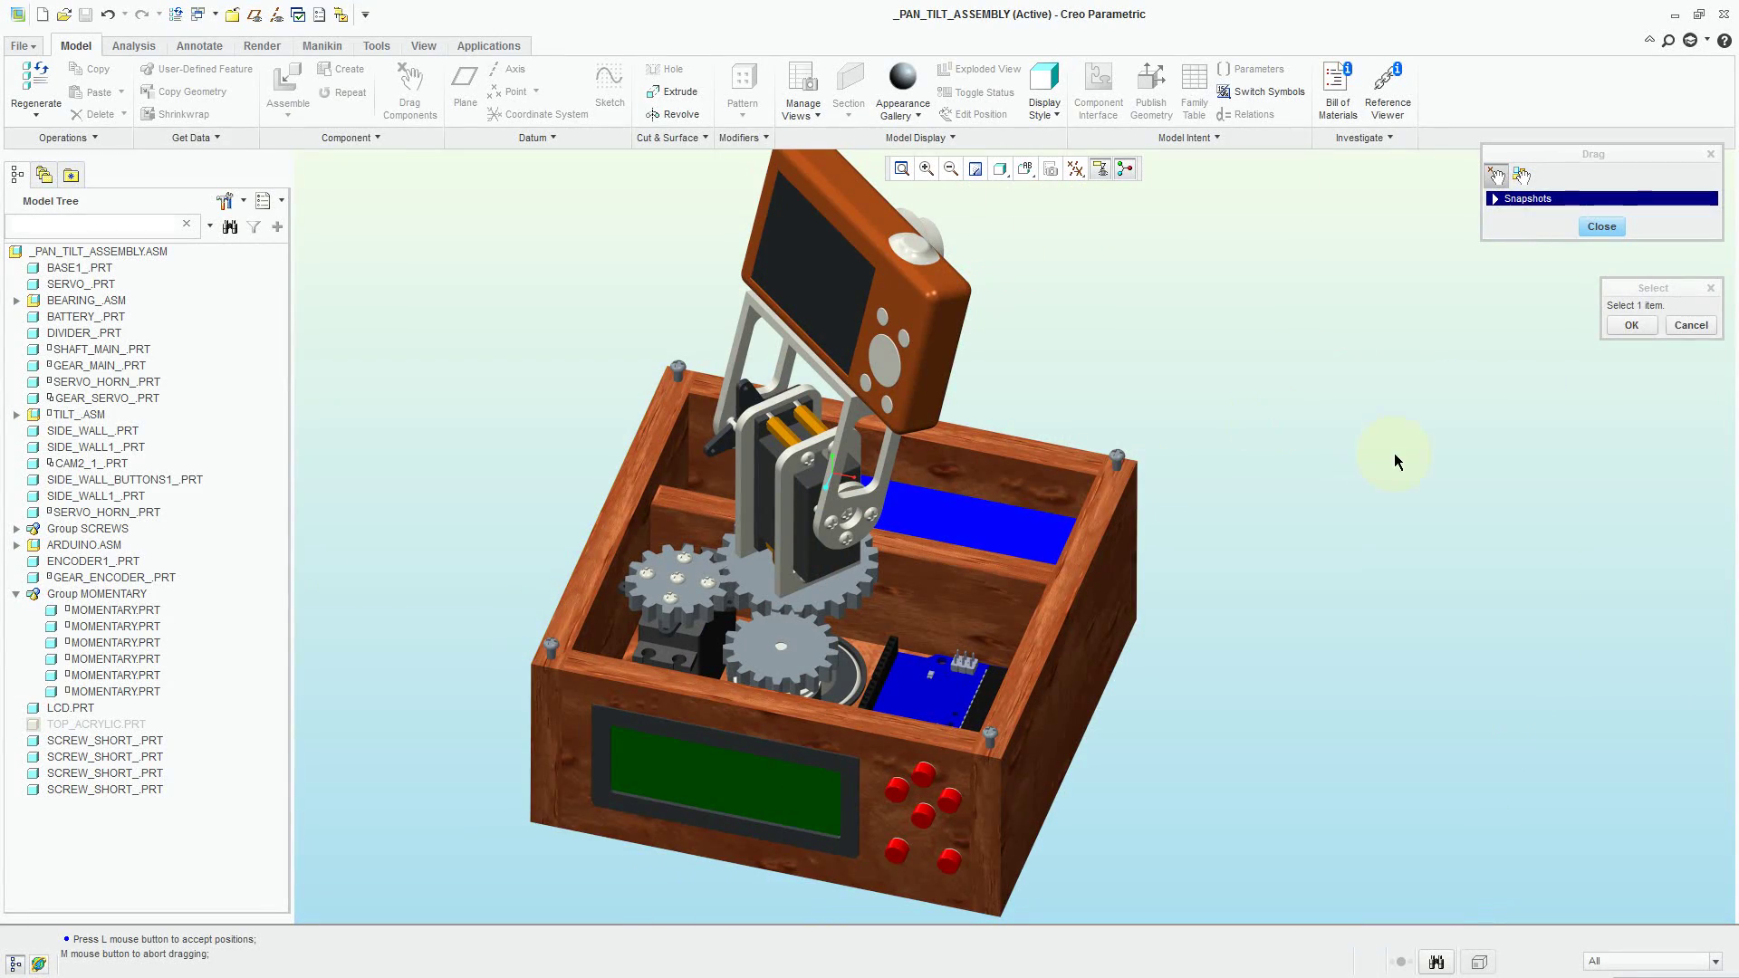
- Leave the drag tool and bring up the Applications tab
middle_click(1395, 462)
scroll(1258, 737, down, 2)
scroll(1259, 737, up, 5)
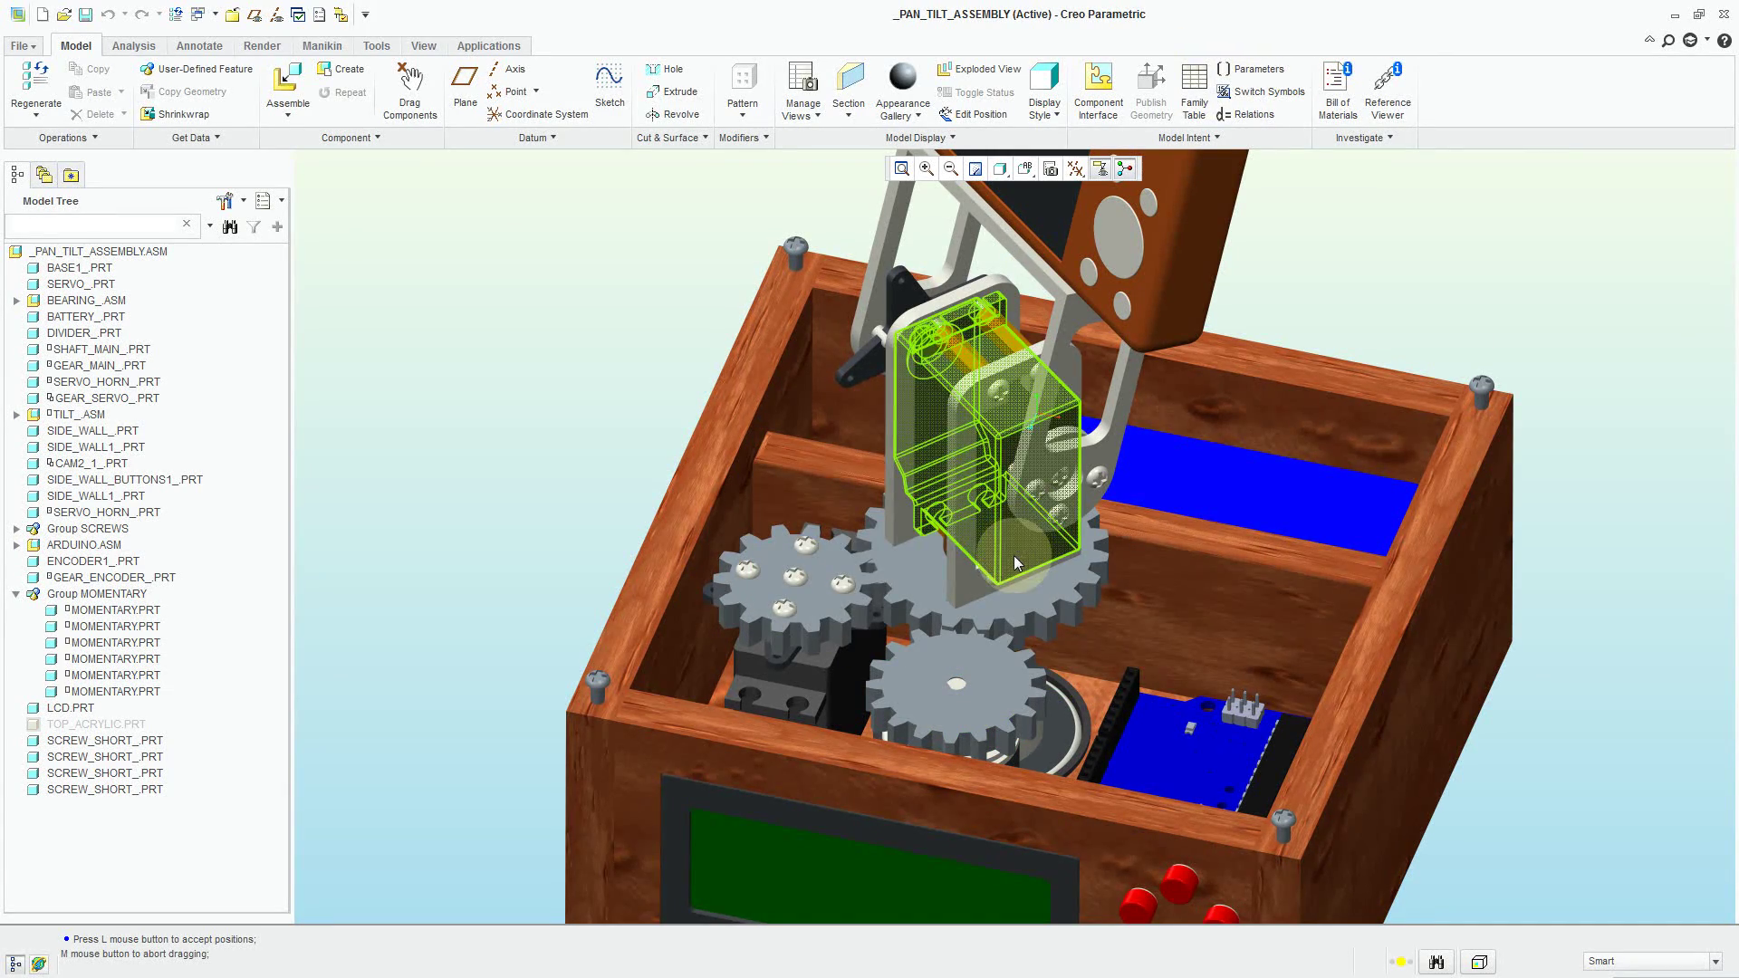
click(489, 45)
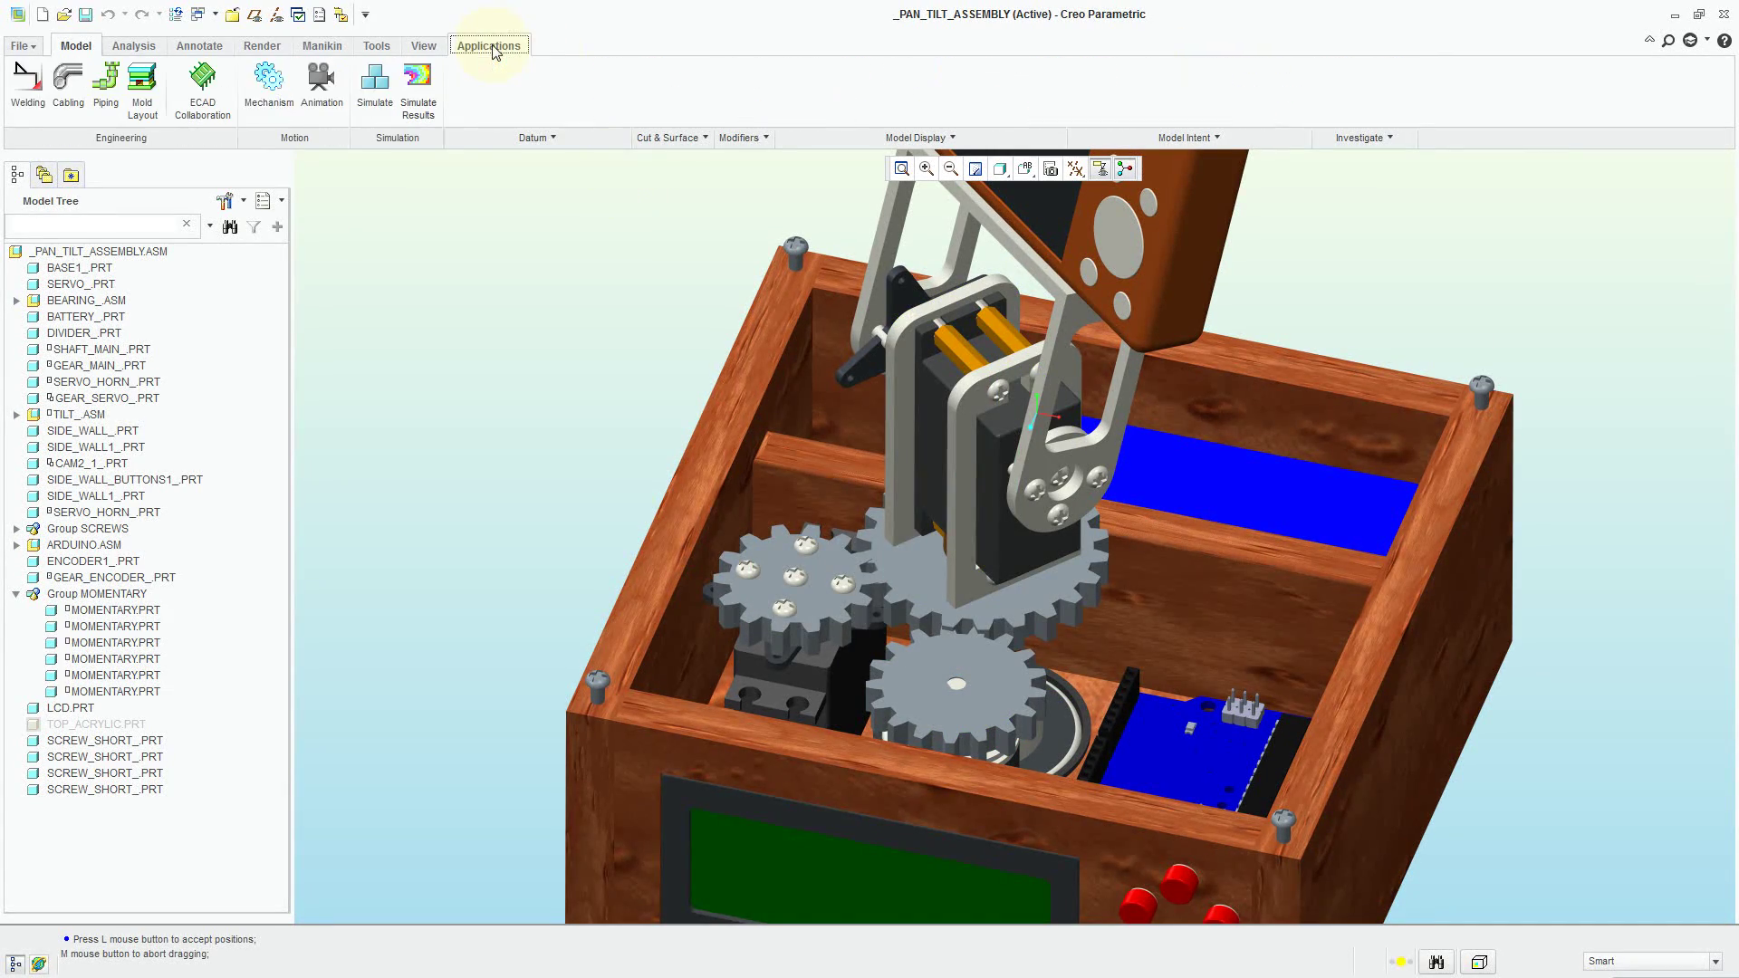
- Switch to the Mechanism application and zoom in on the gears
click(269, 80)
scroll(485, 253, up, 3)
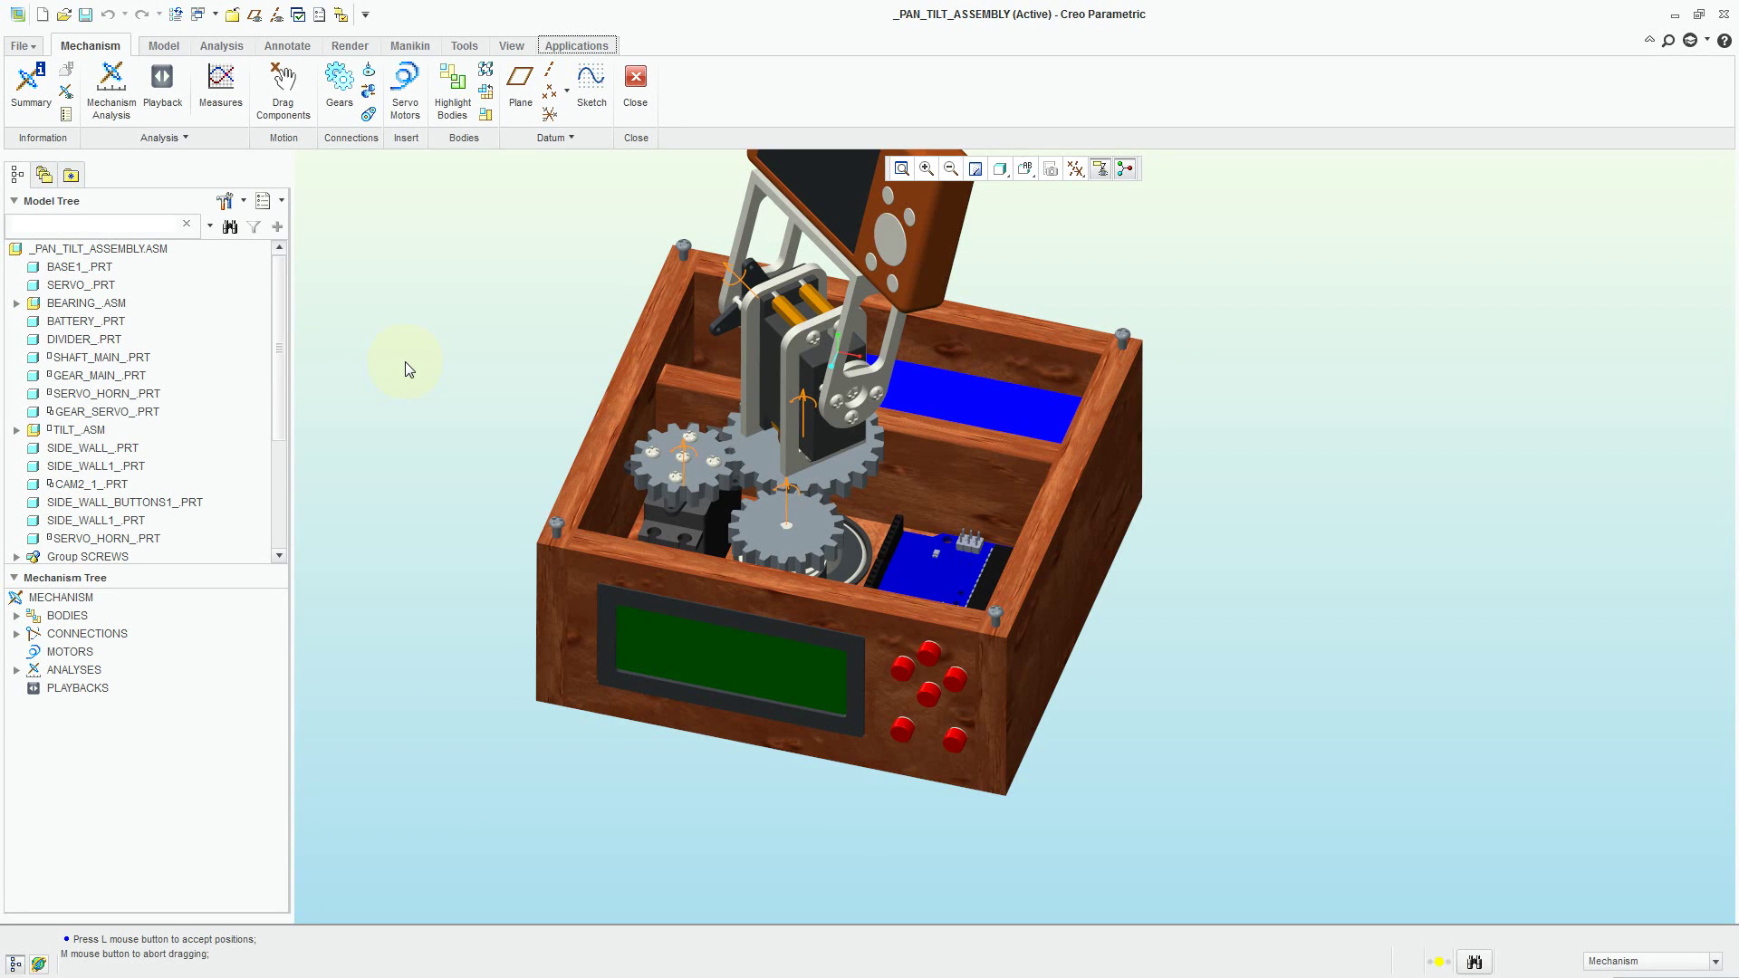
scroll(405, 362, down, 3)
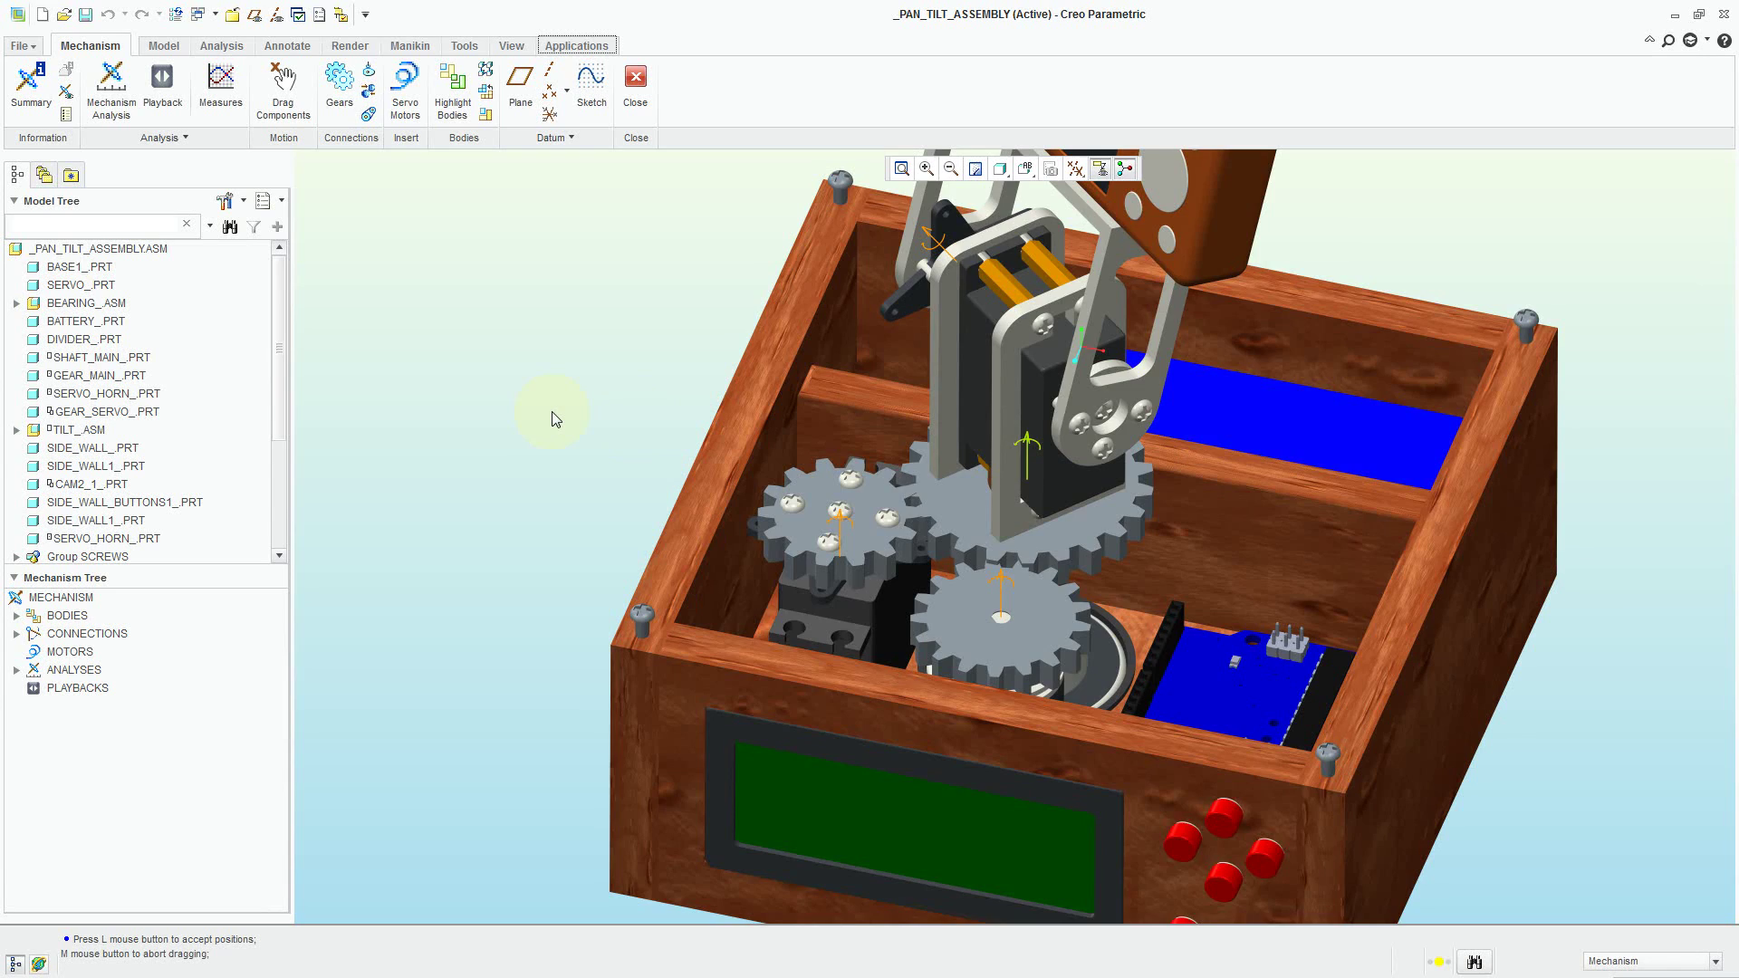
scroll(552, 411, up, 2)
scroll(557, 413, down, 2)
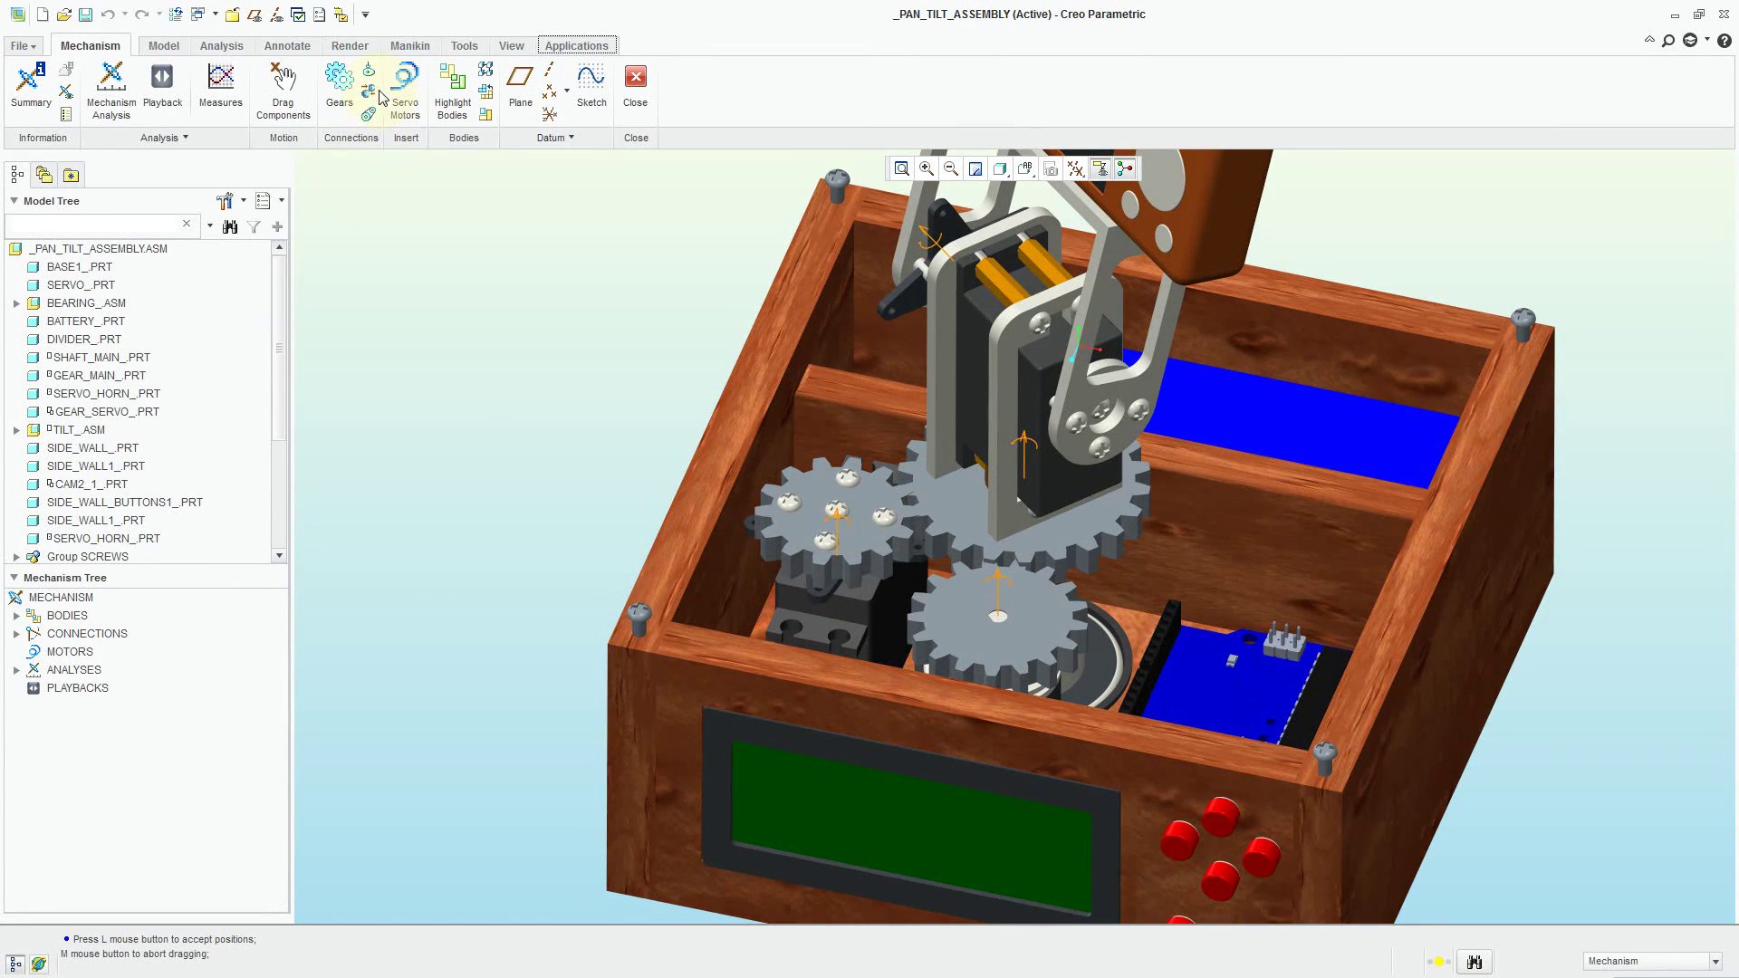
- Create GearPair1 from the left gear axis to Connection_7.axis_1, Gear2 pitch diameter 2
click(340, 80)
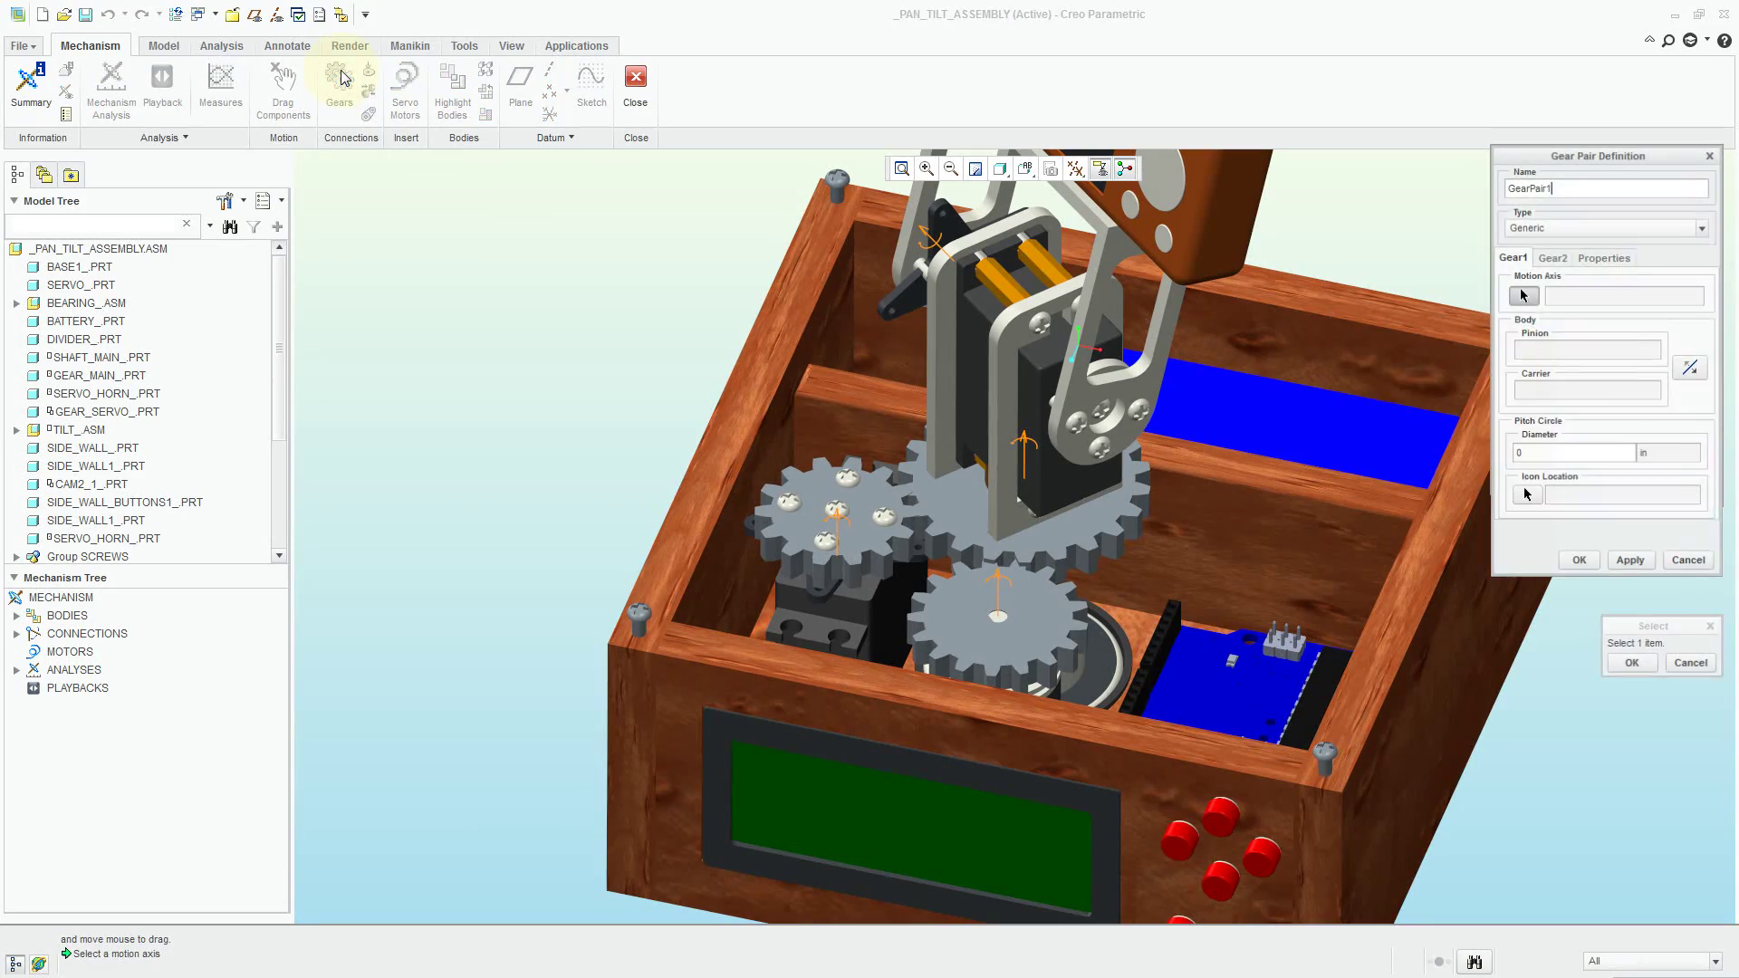
click(824, 530)
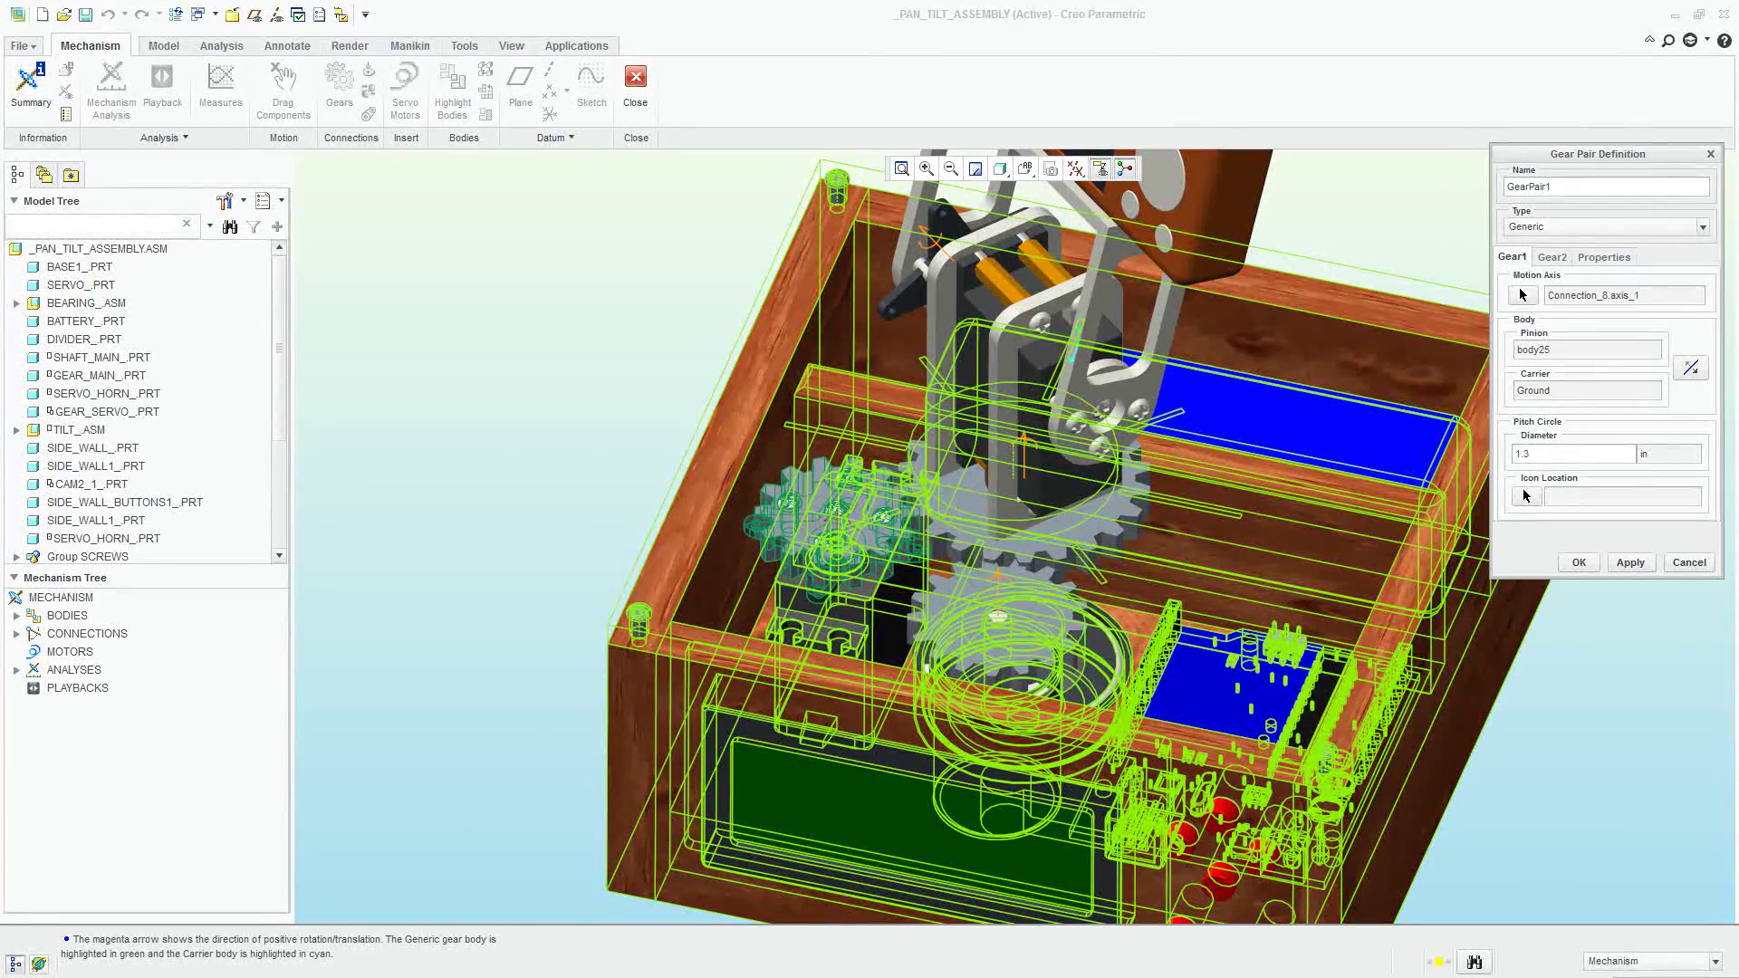
click(1552, 257)
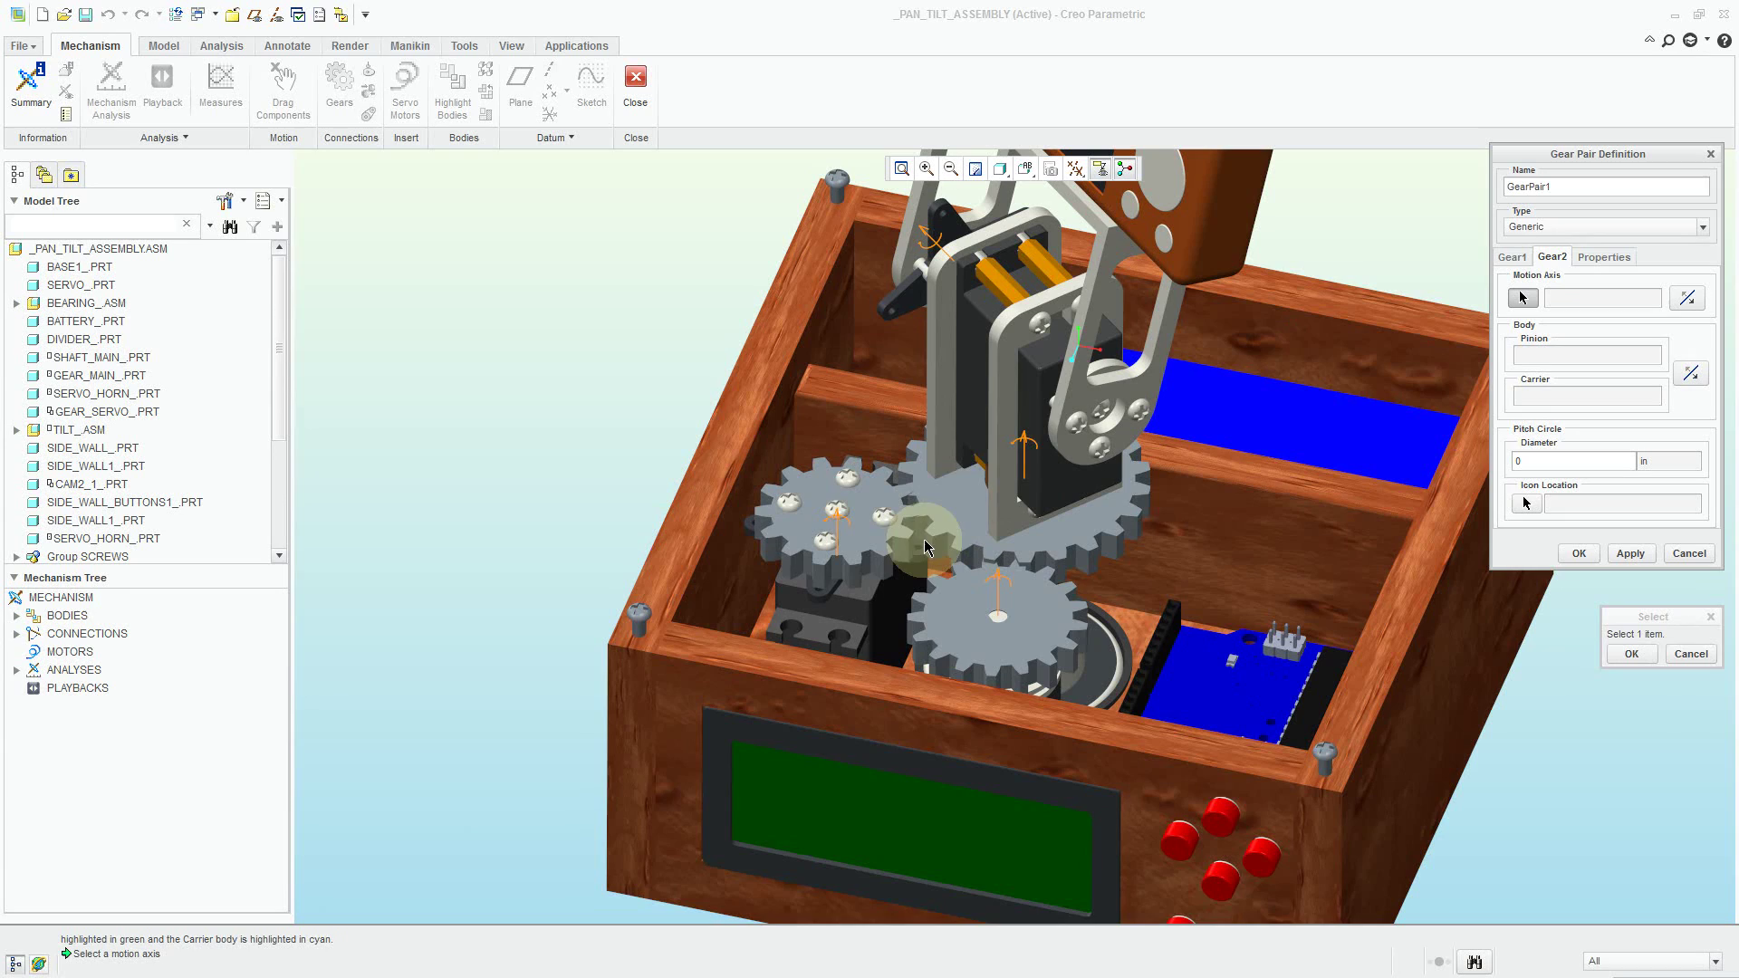
click(1025, 449)
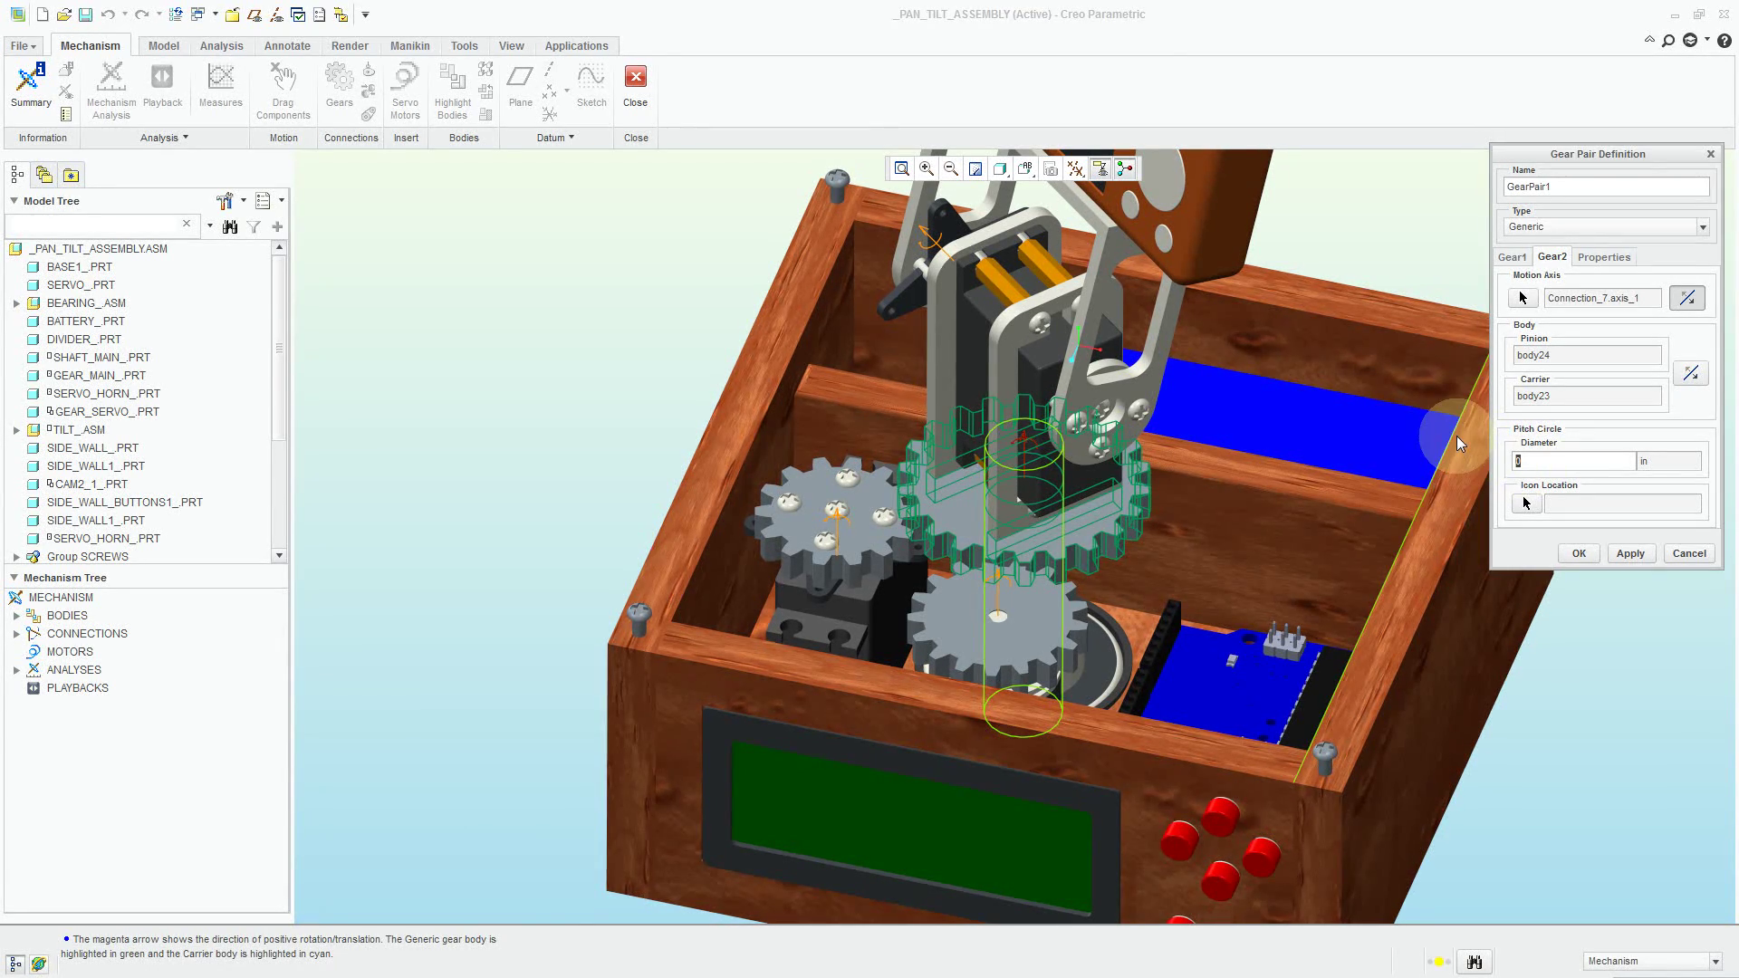
text(2)
click(1580, 553)
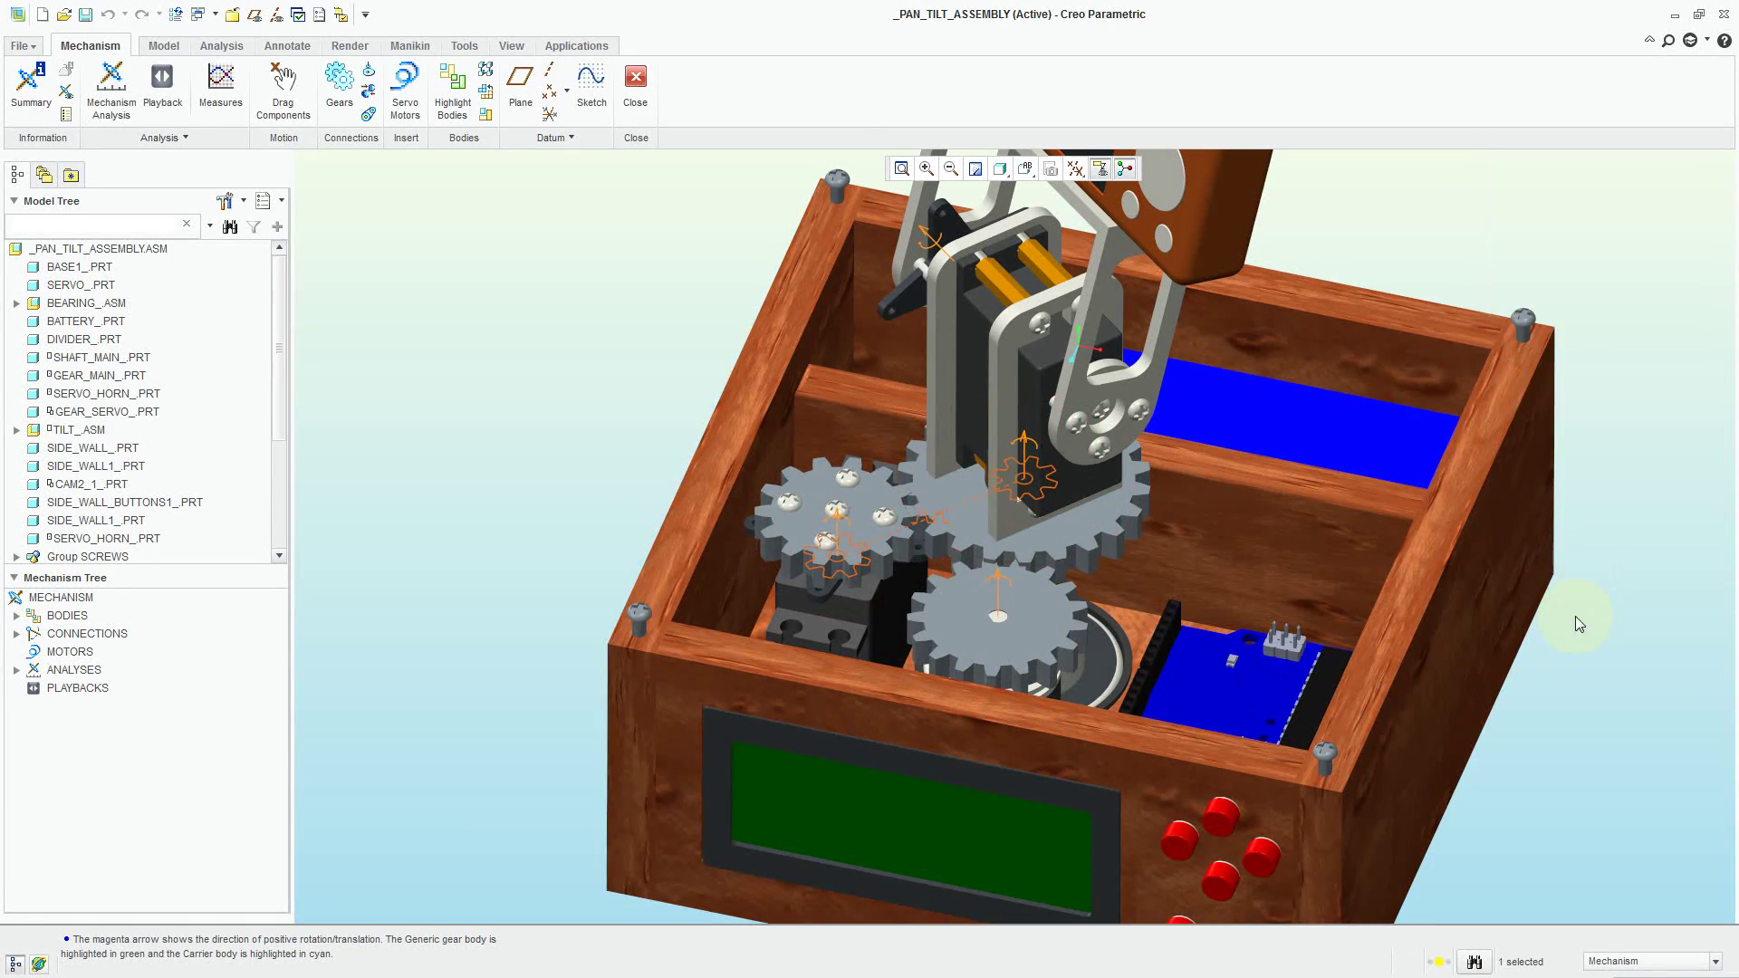
scroll(1545, 645, up, 2)
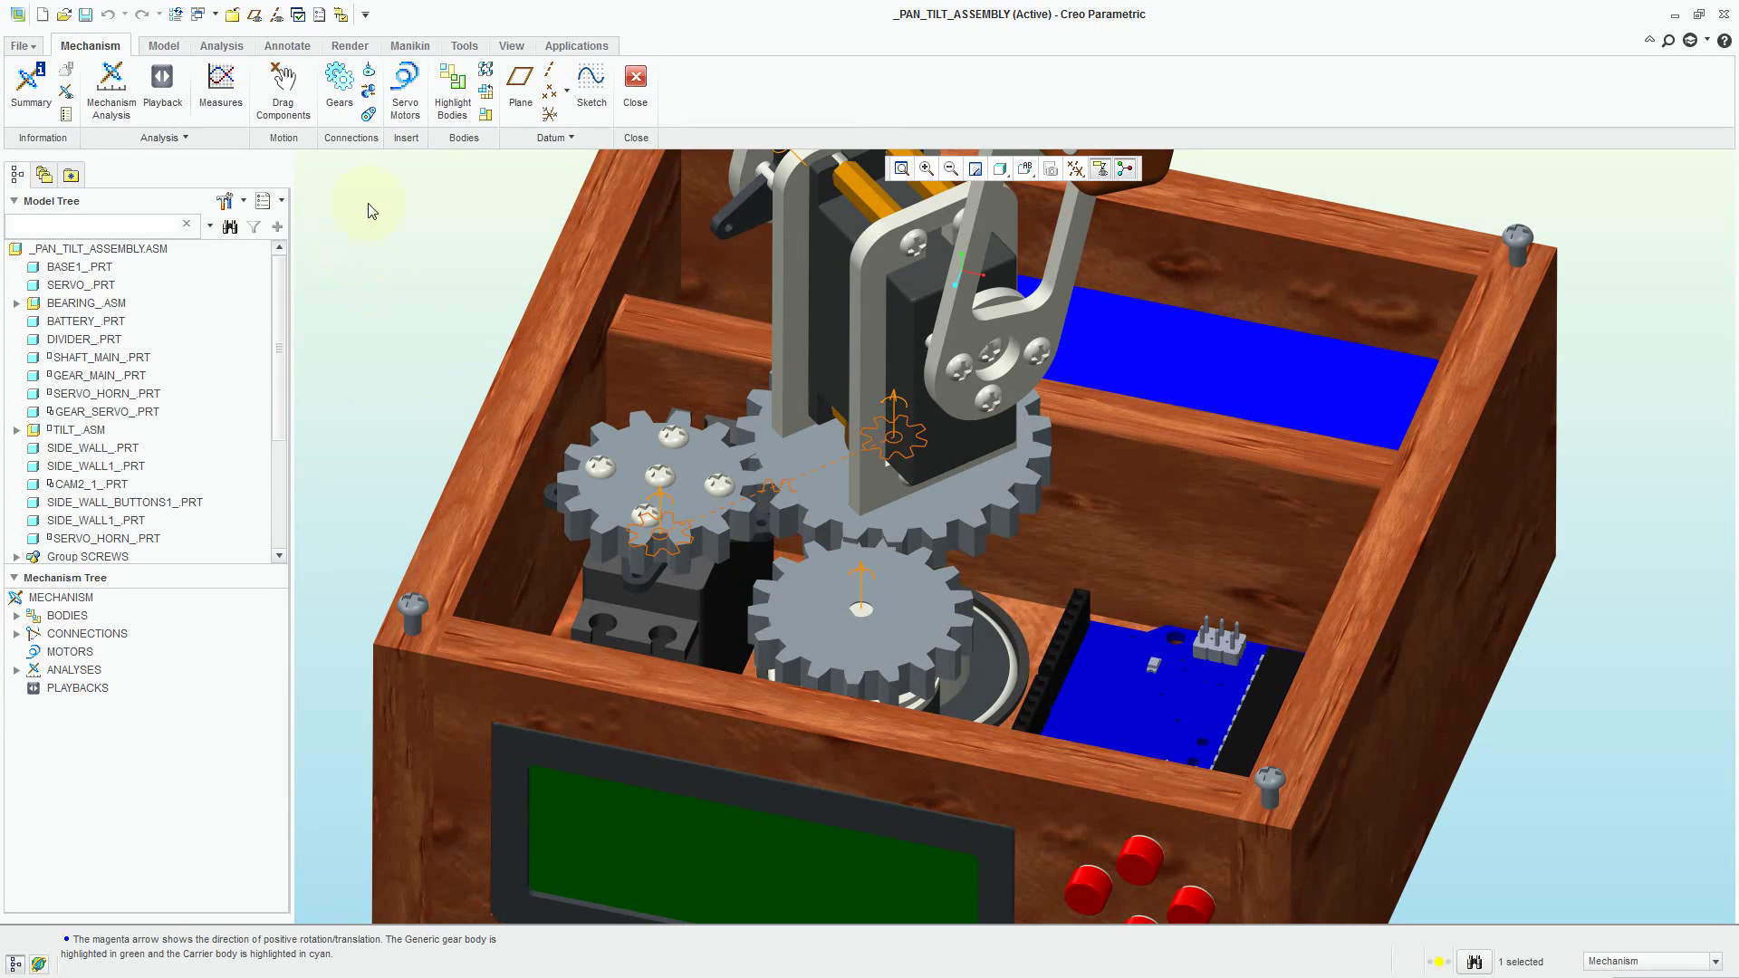
- Create GearPair2: Gear1 Connection_7.axis_1 at diameter 2, Gear2 Connection_33.axis_1 at 1.43
click(343, 92)
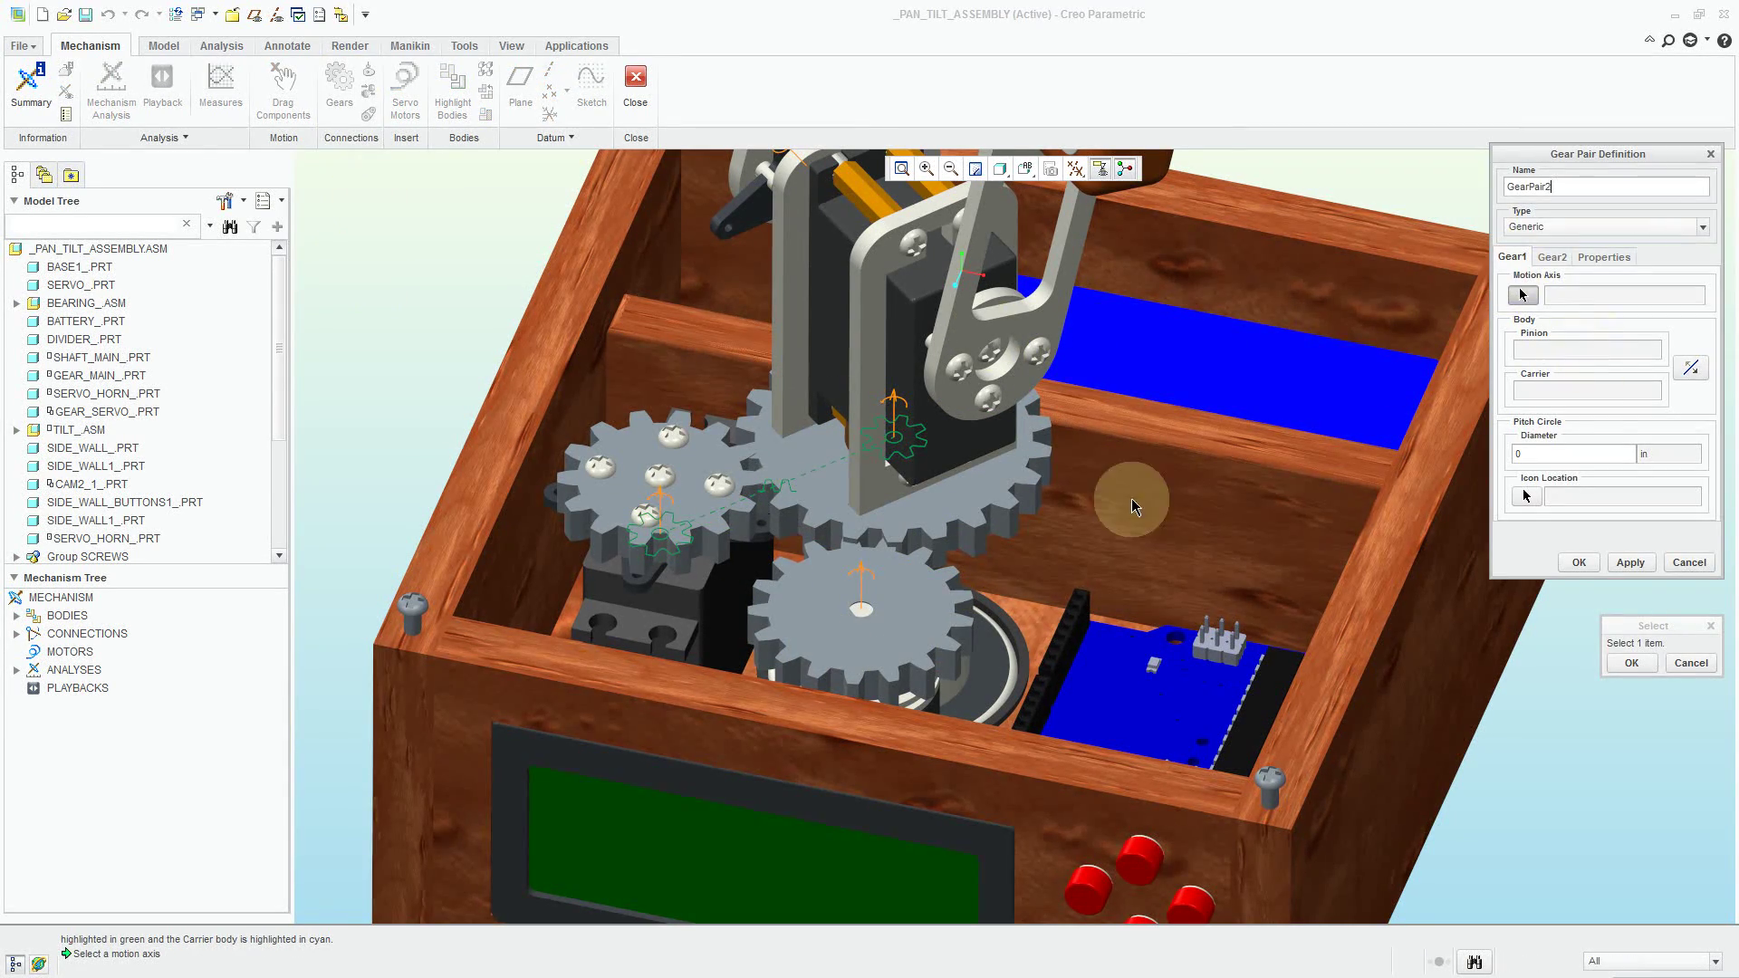
click(859, 439)
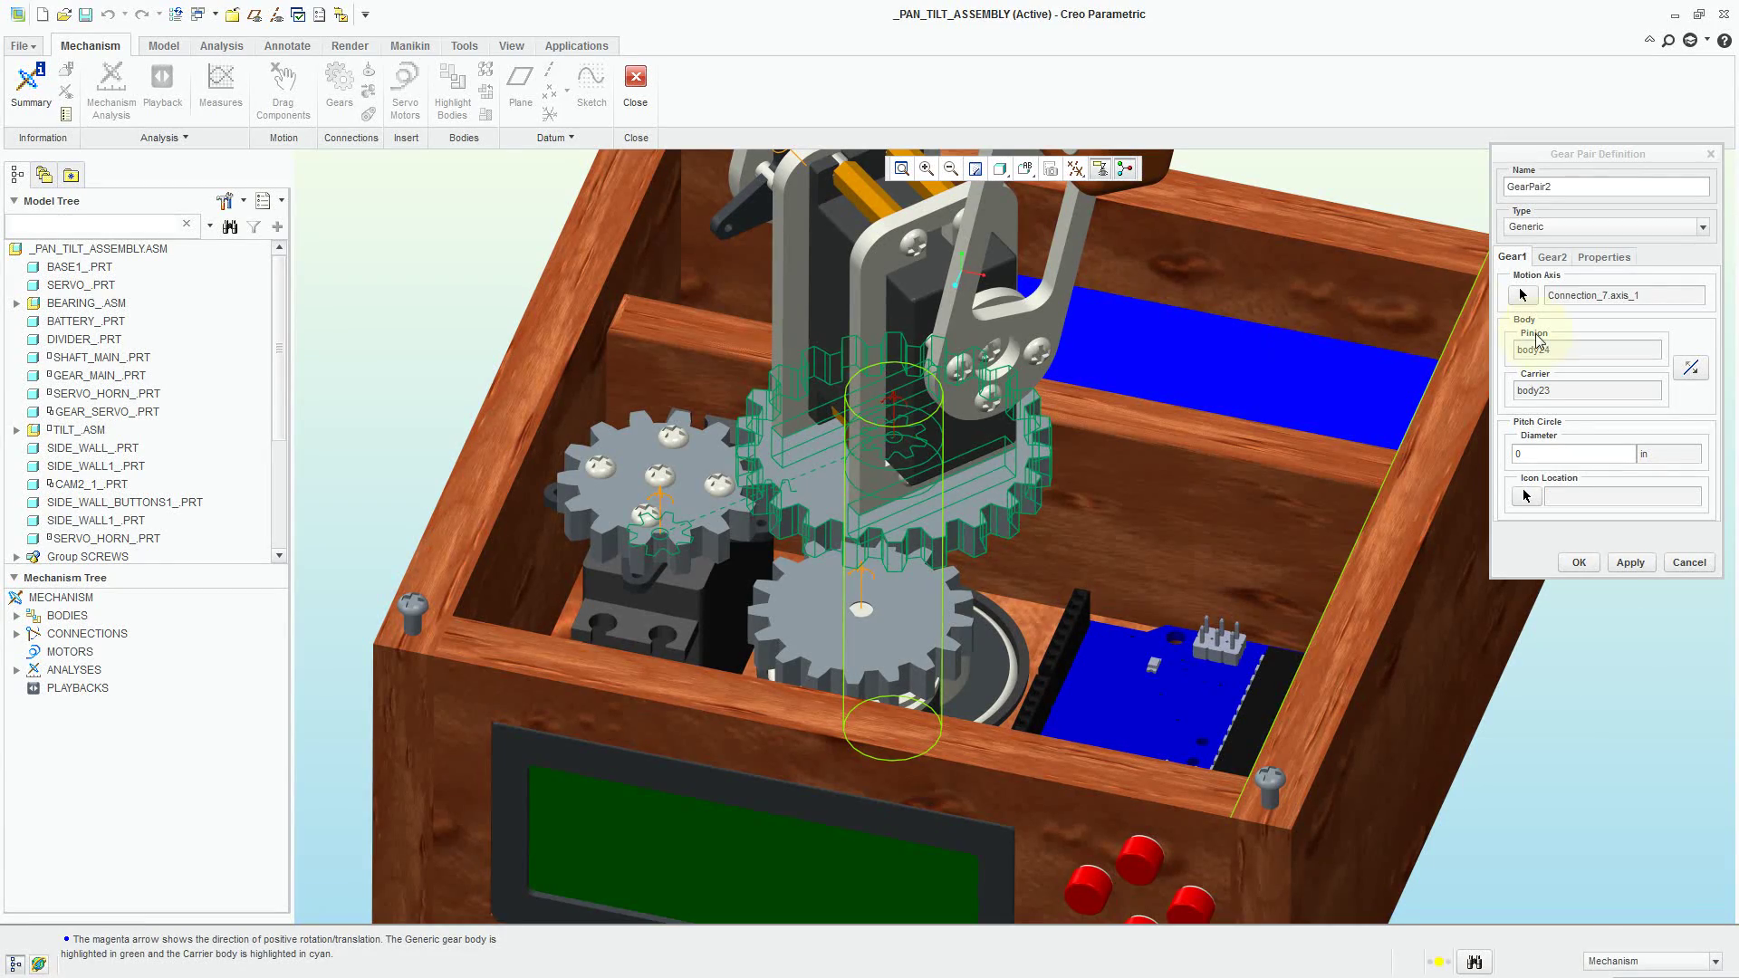
click(1554, 454)
text(2)
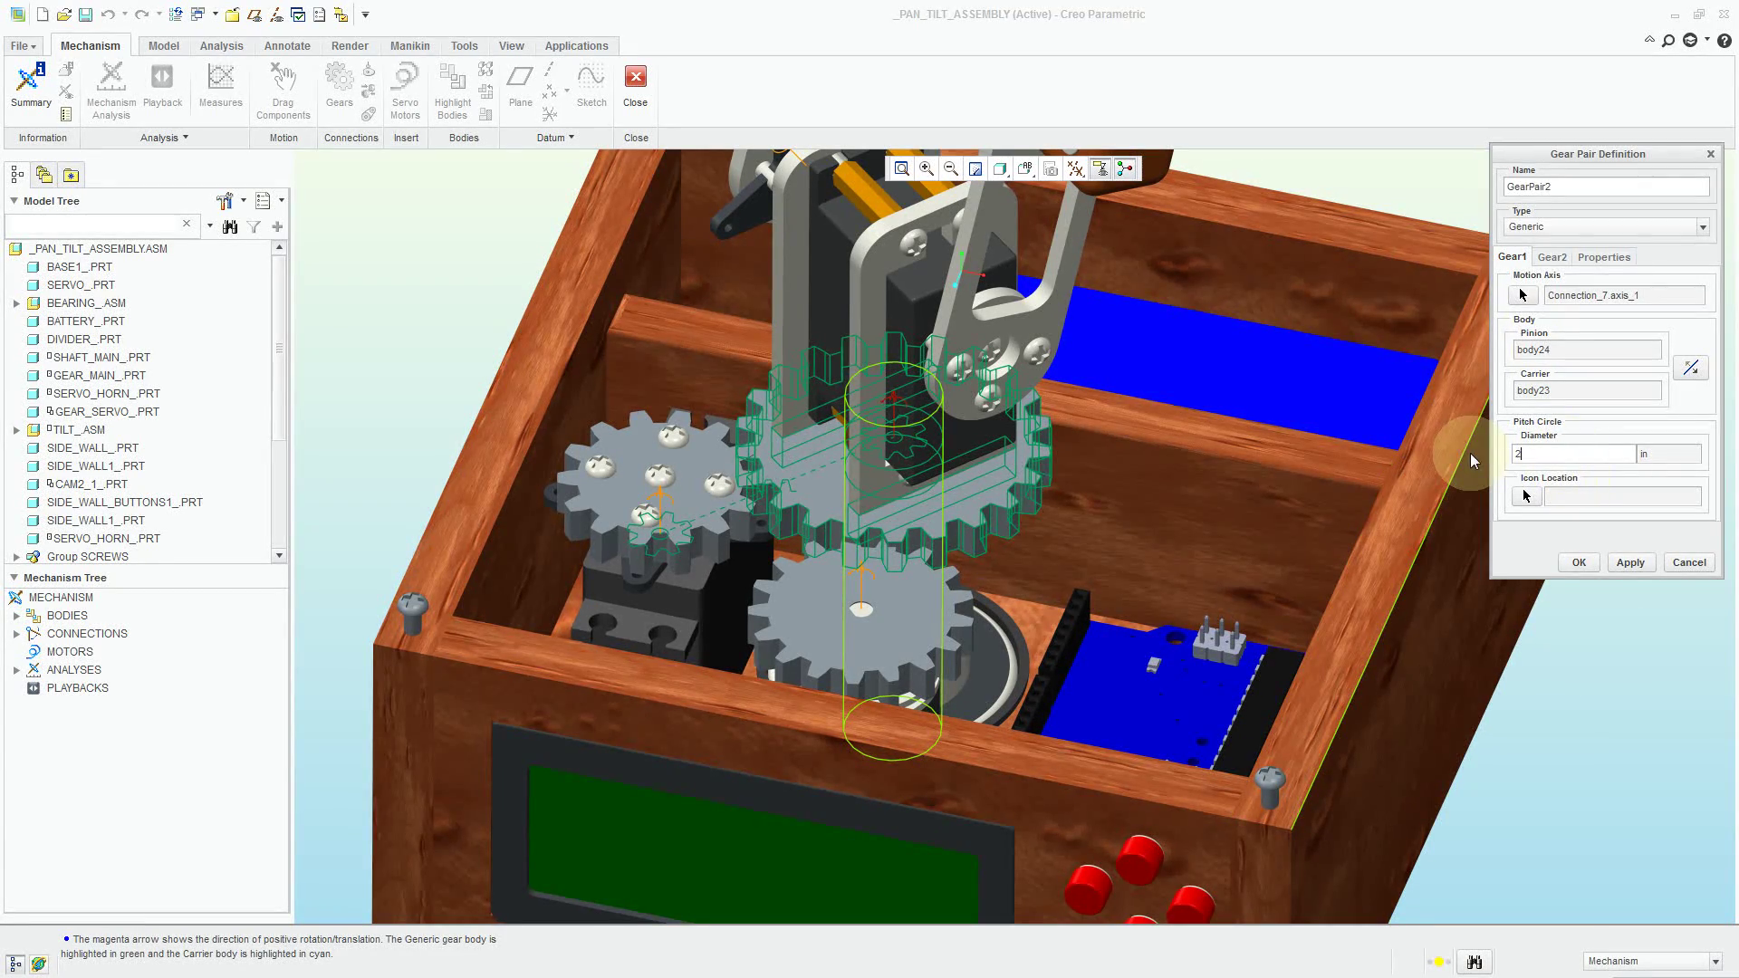
click(1553, 258)
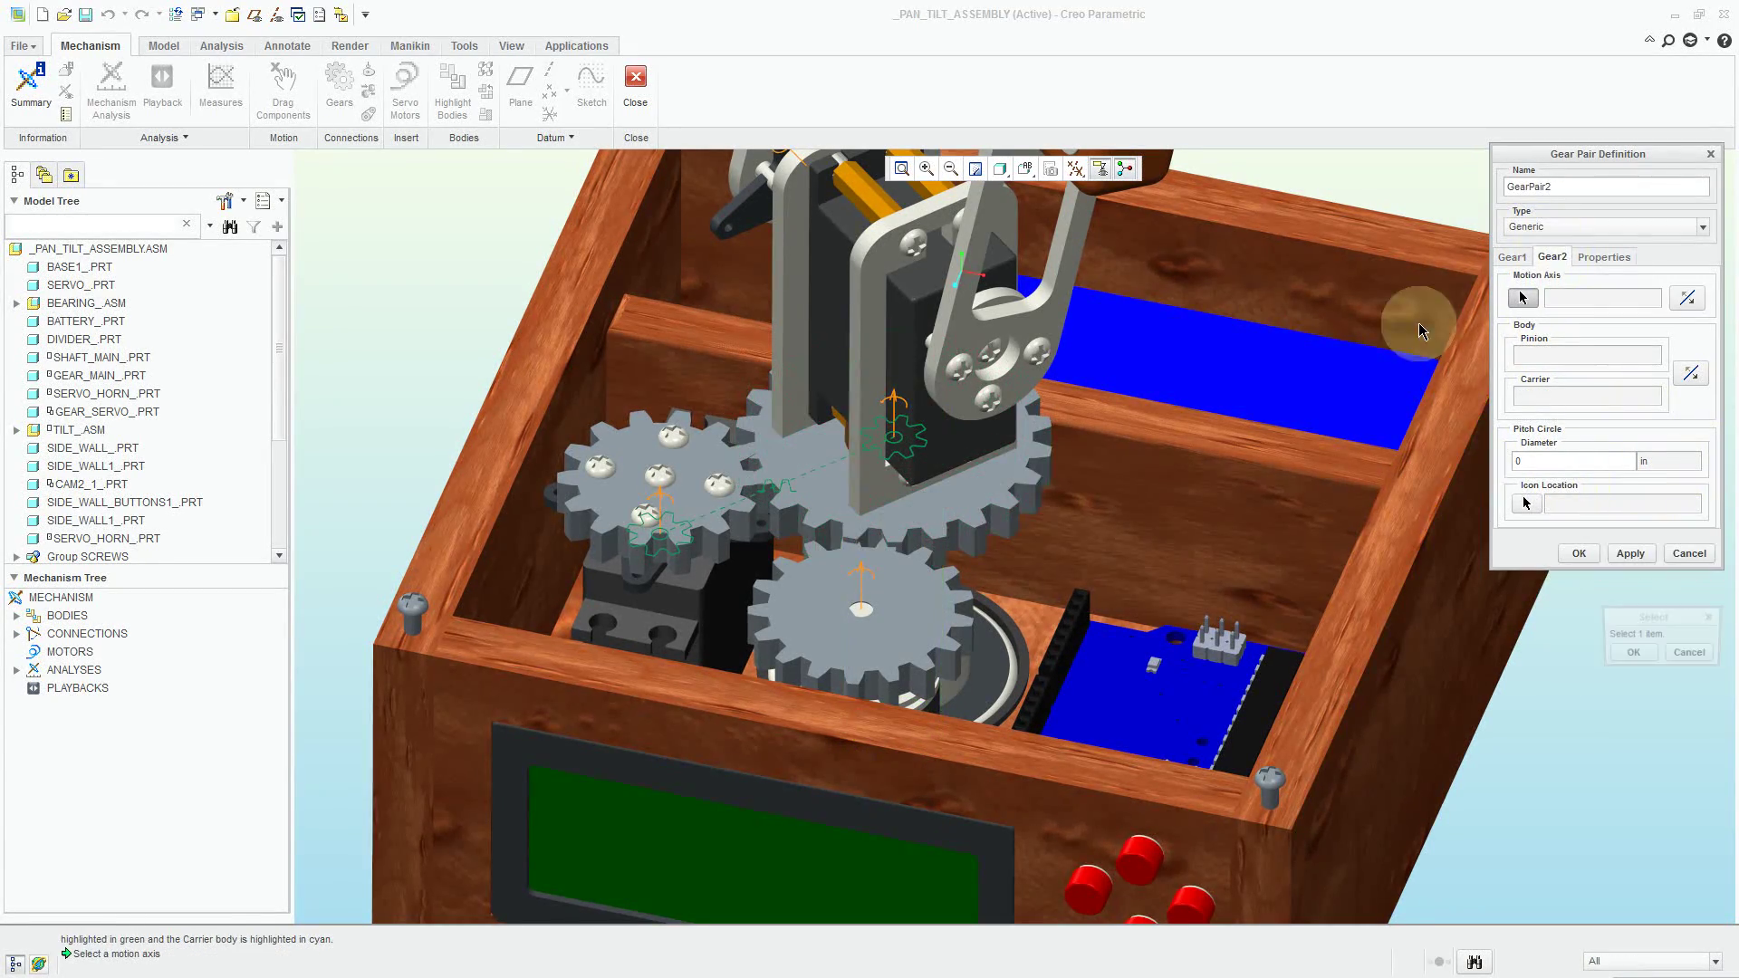
click(824, 567)
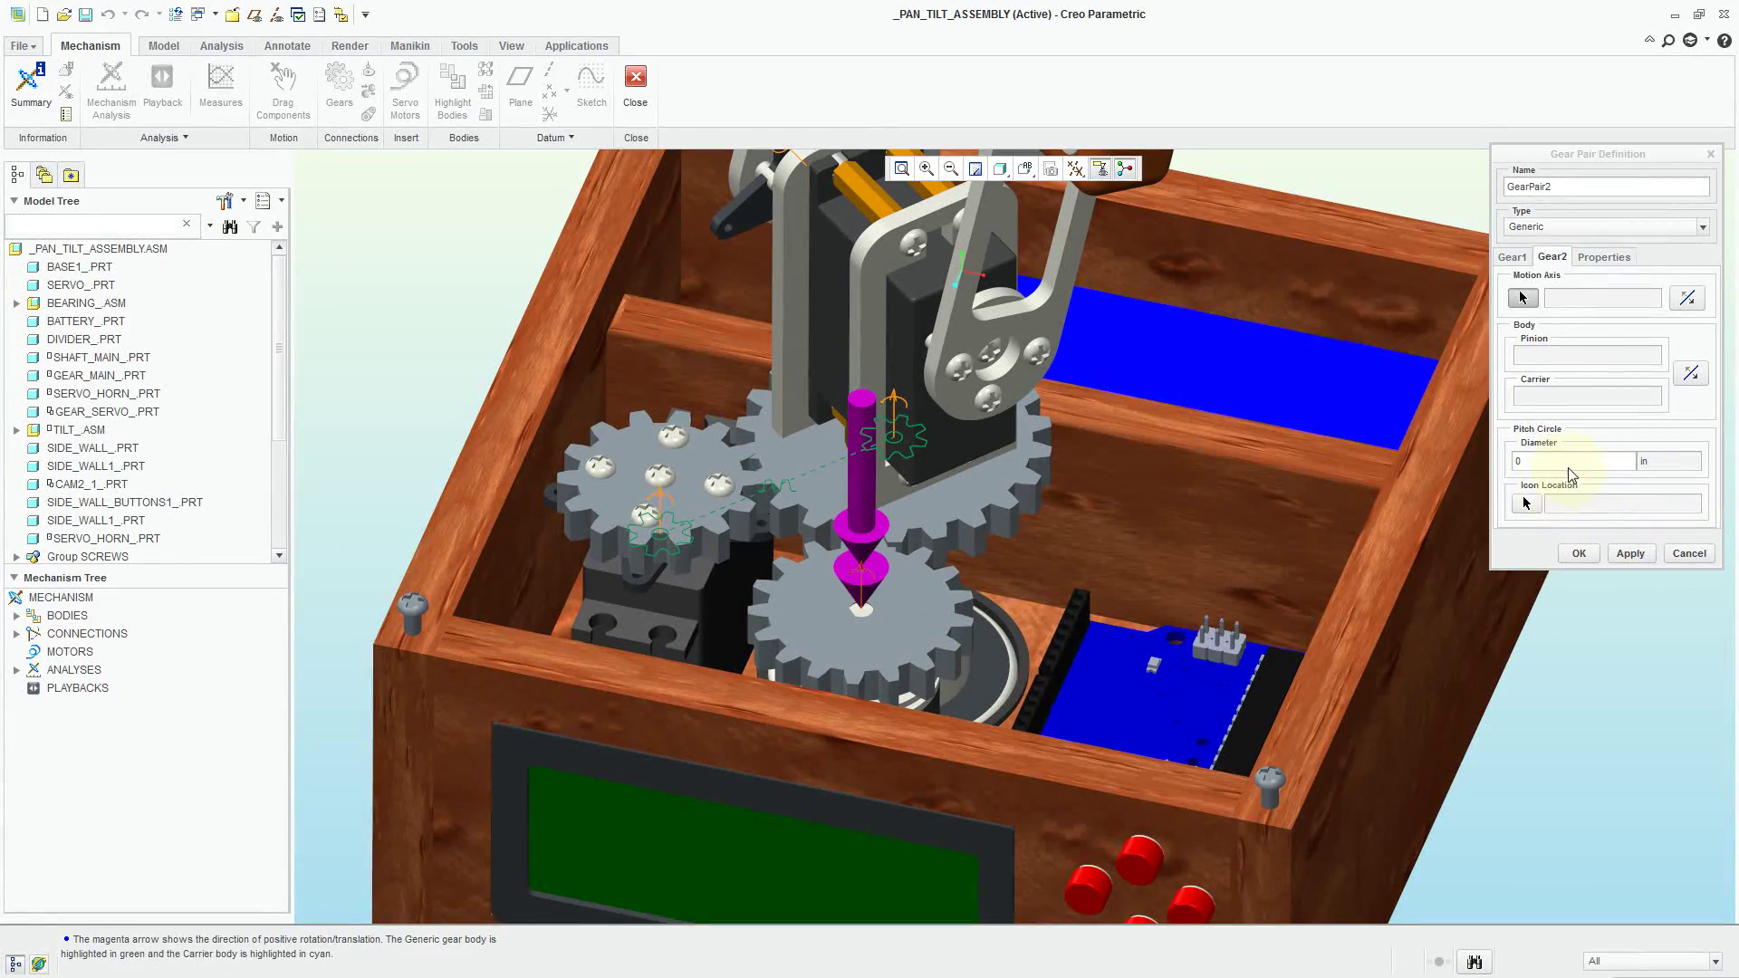
click(1542, 459)
double_click(1543, 457)
text(1.43)
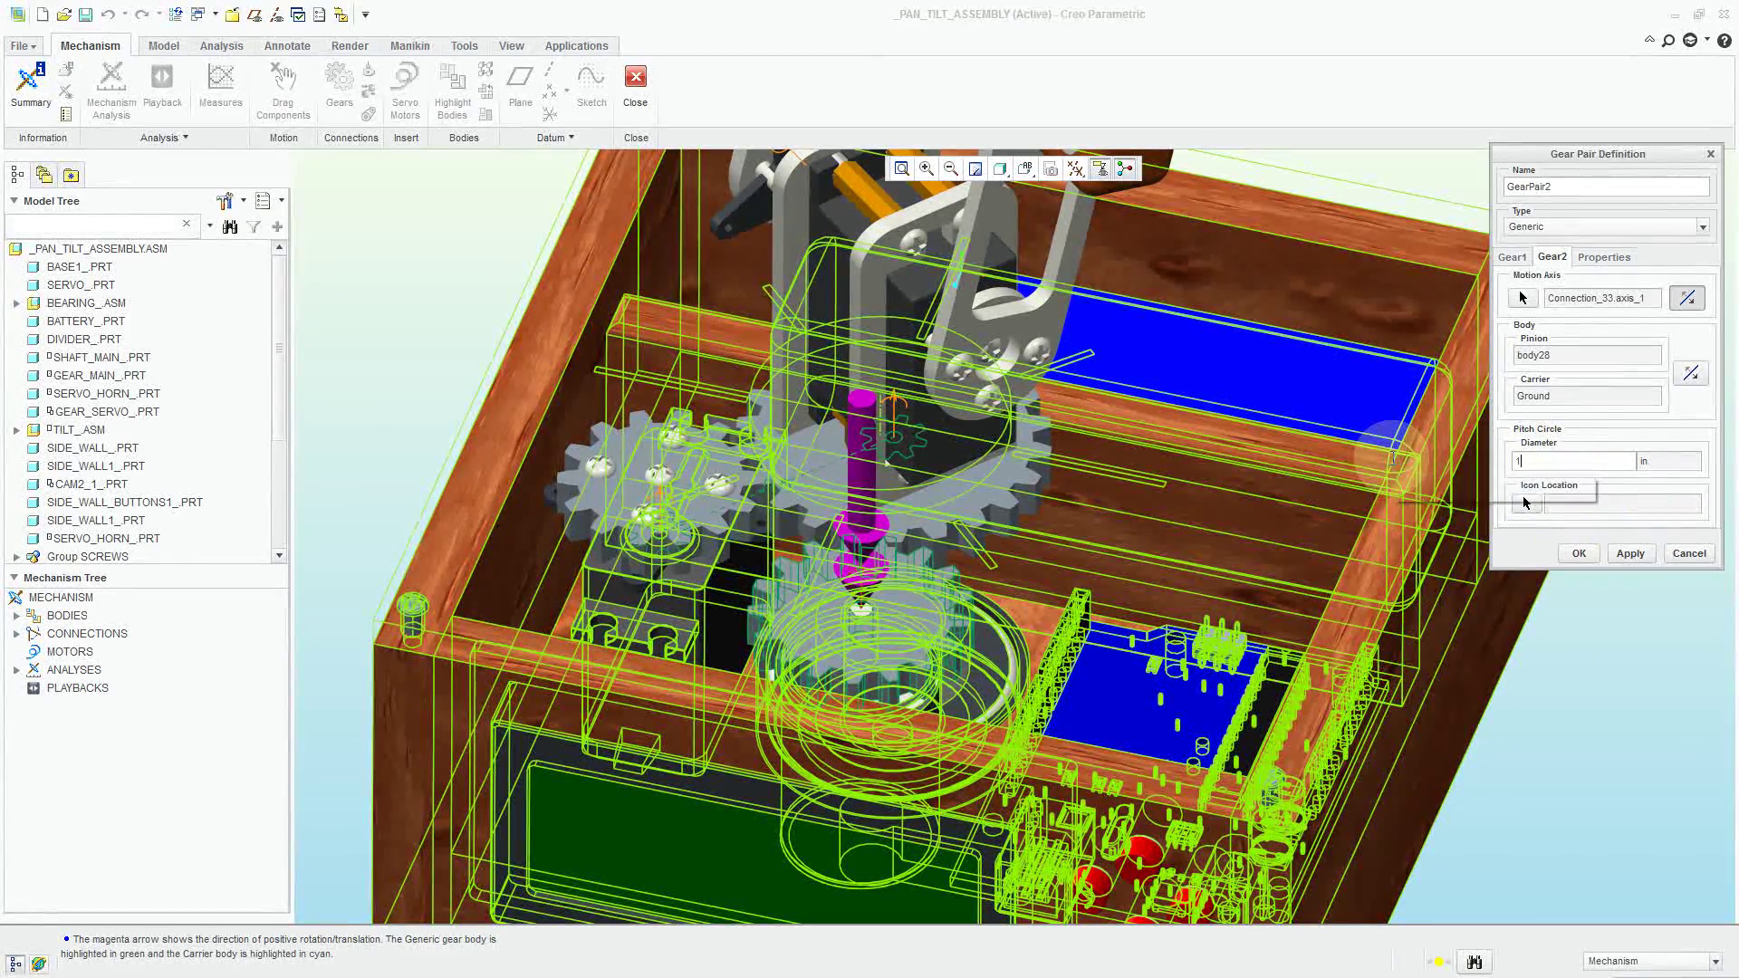
click(1579, 554)
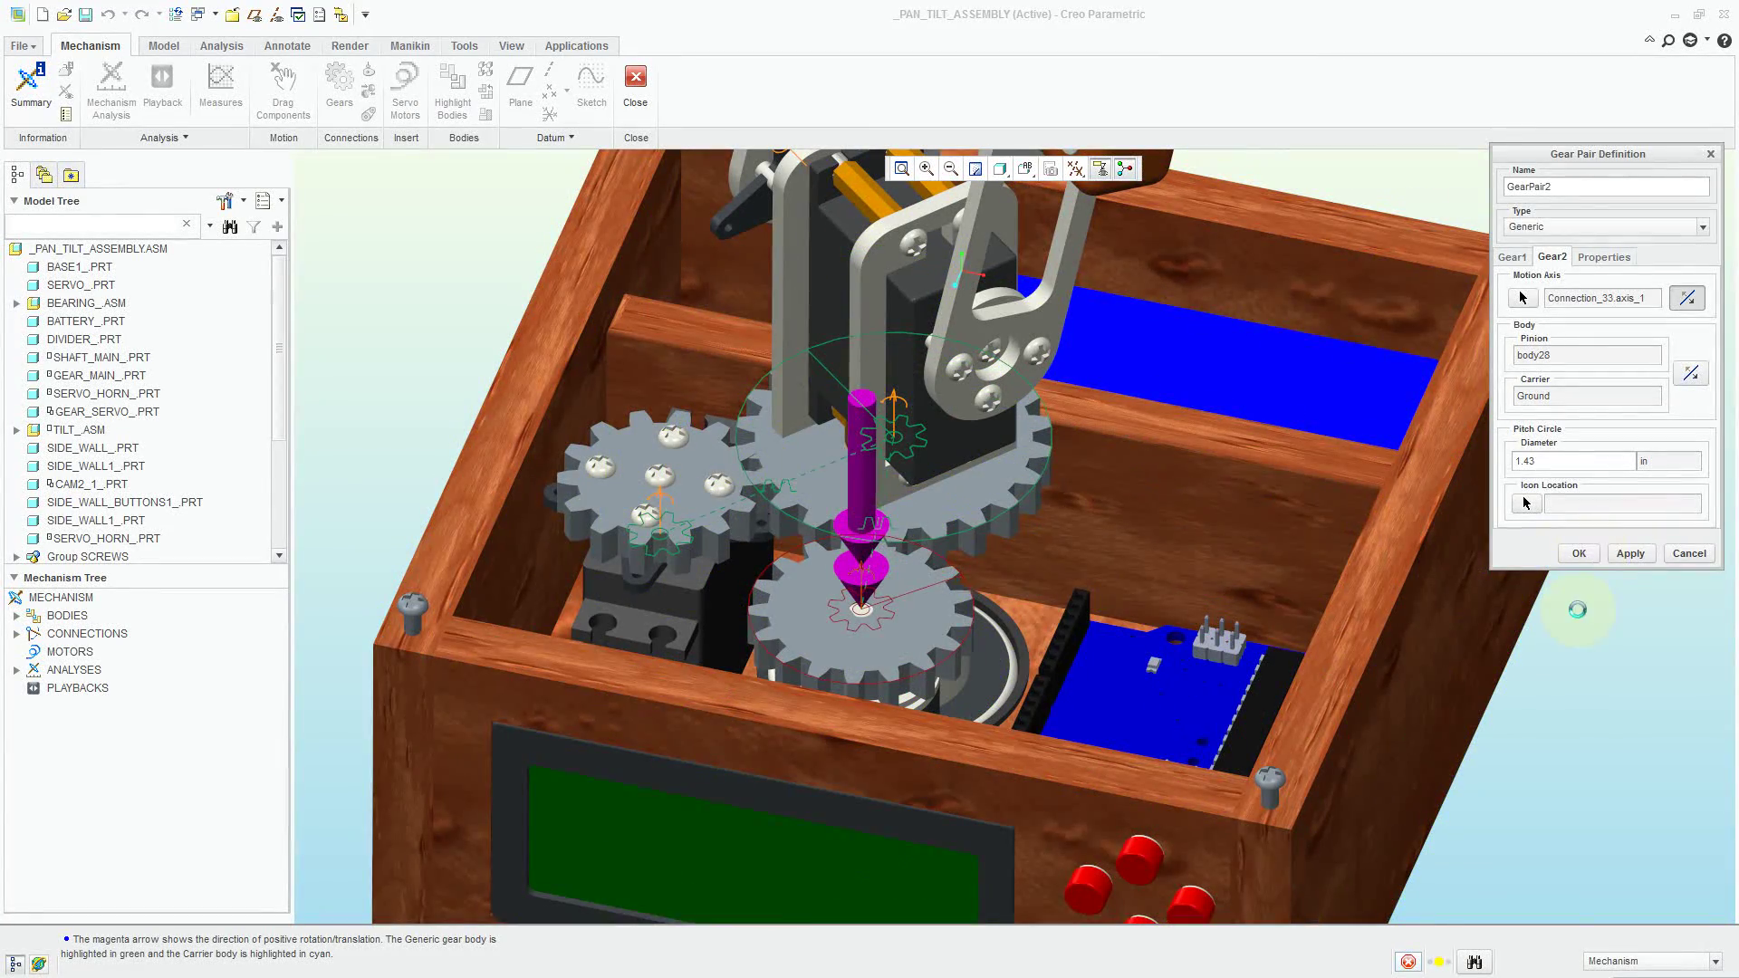
scroll(1567, 641, down, 3)
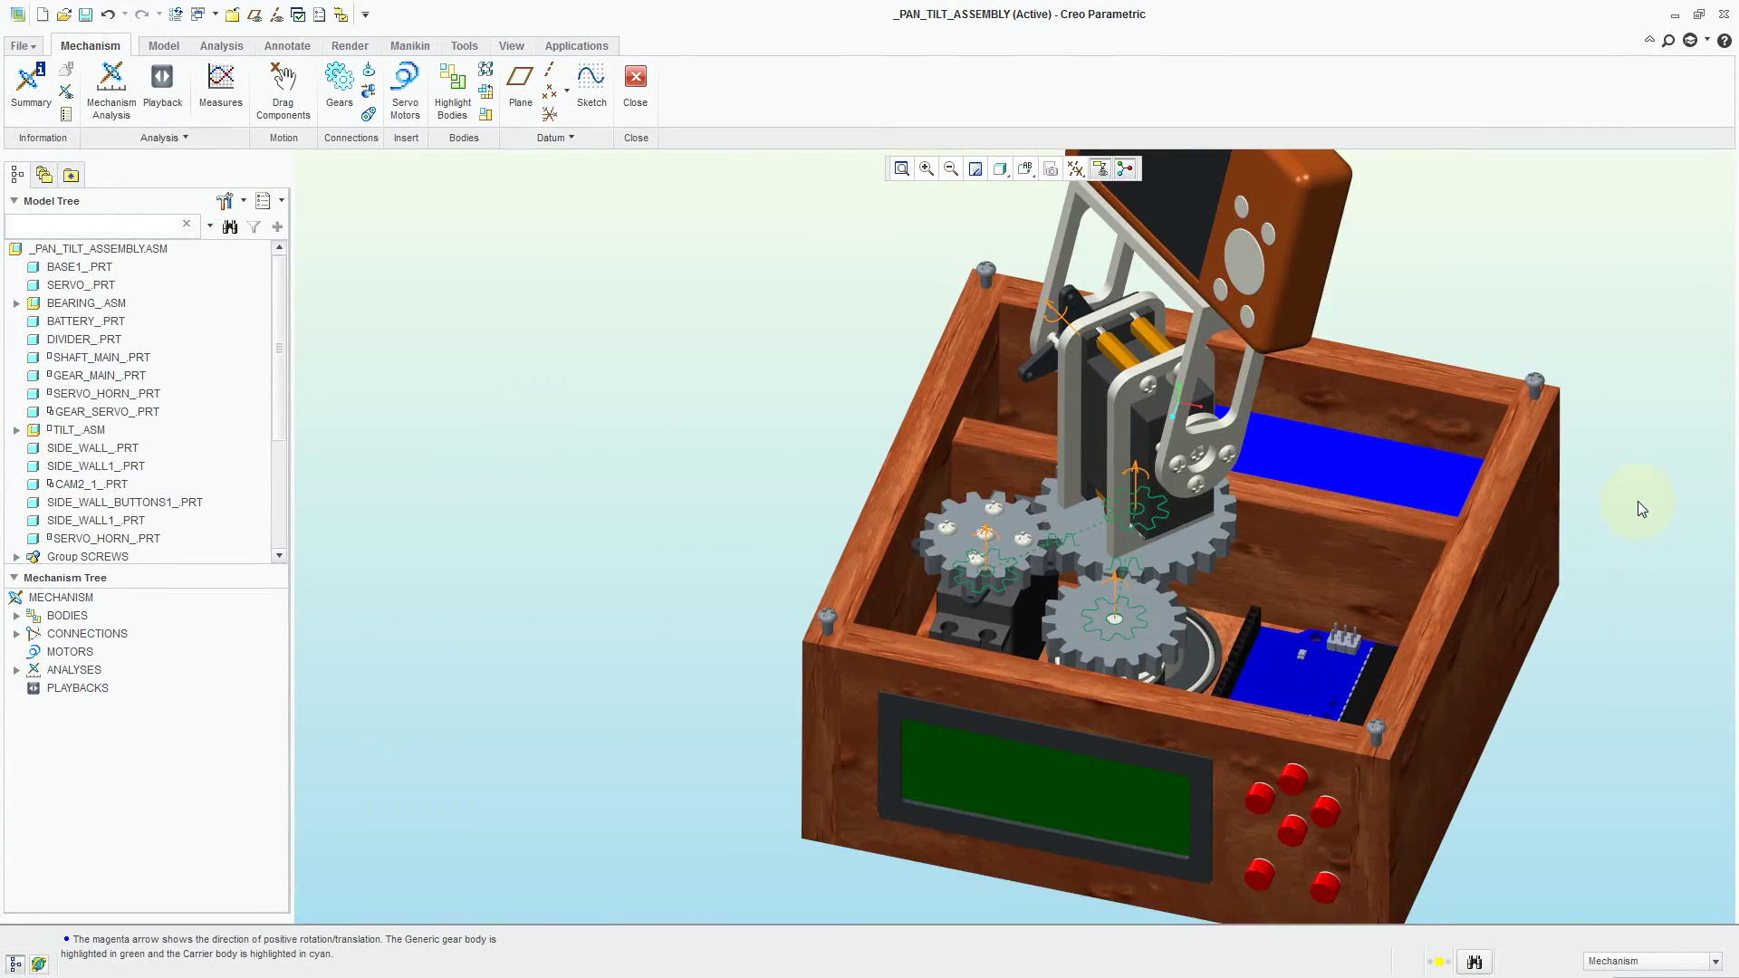
- Drag the pan-tilt arm into a new pose and accept it
scroll(1638, 501, up, 2)
click(298, 102)
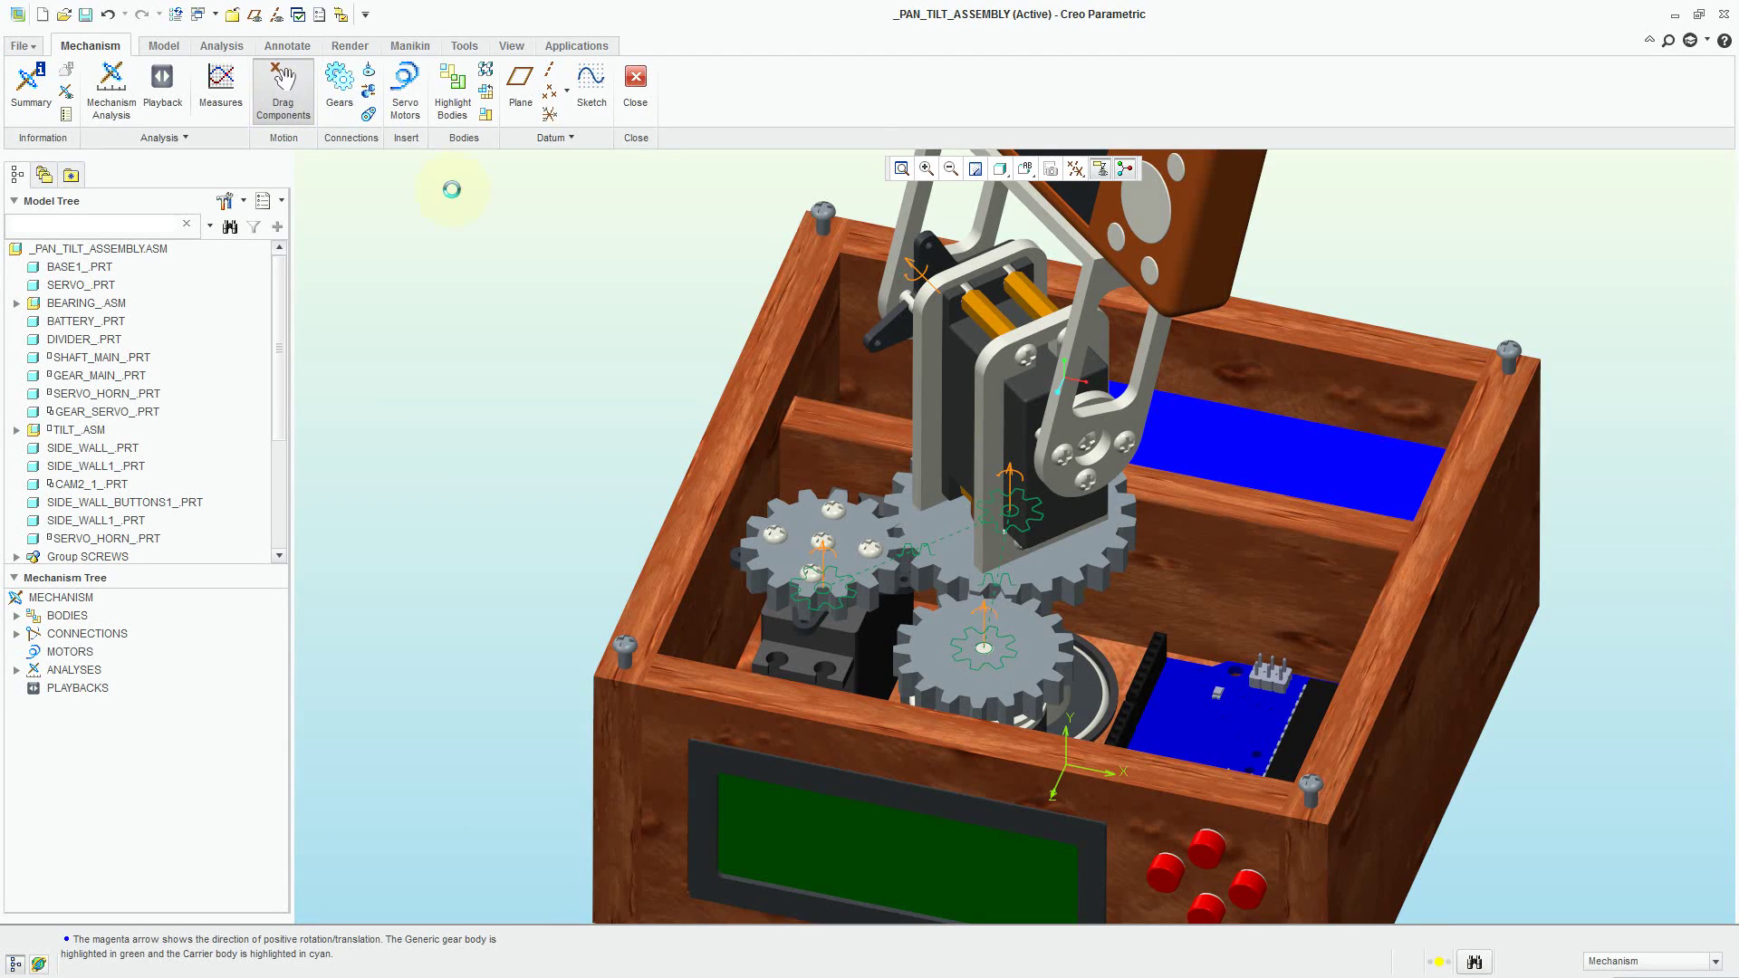
click(1070, 578)
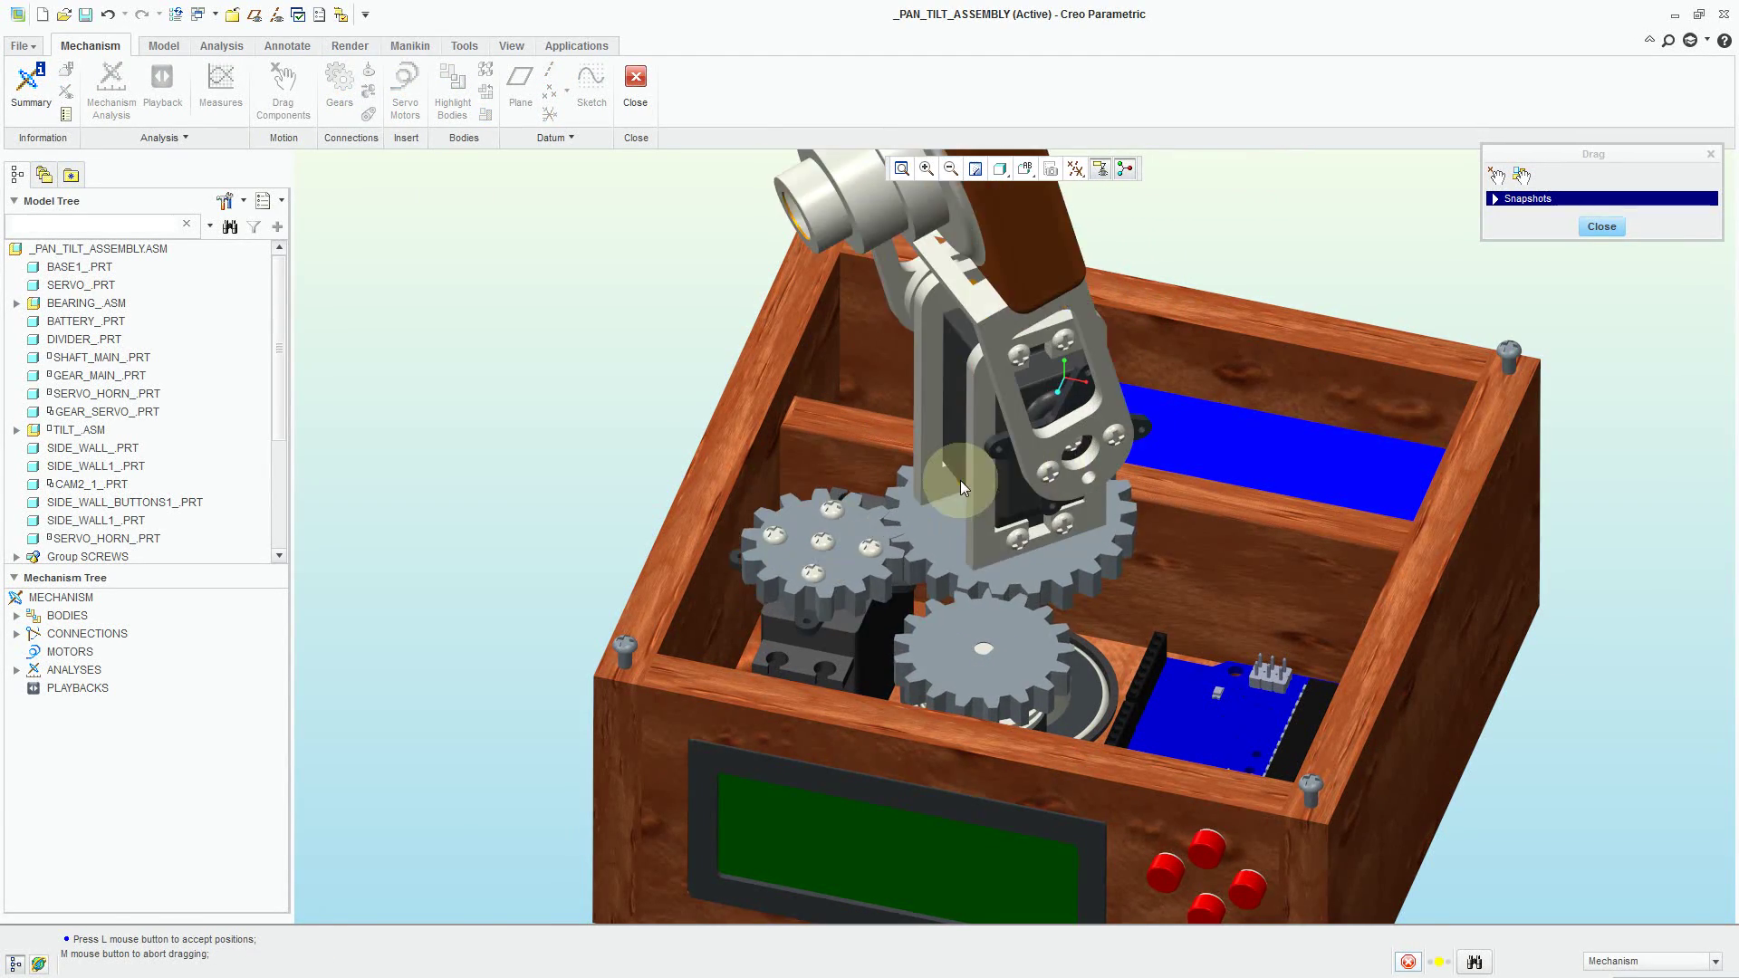
click(989, 598)
scroll(942, 562, up, 6)
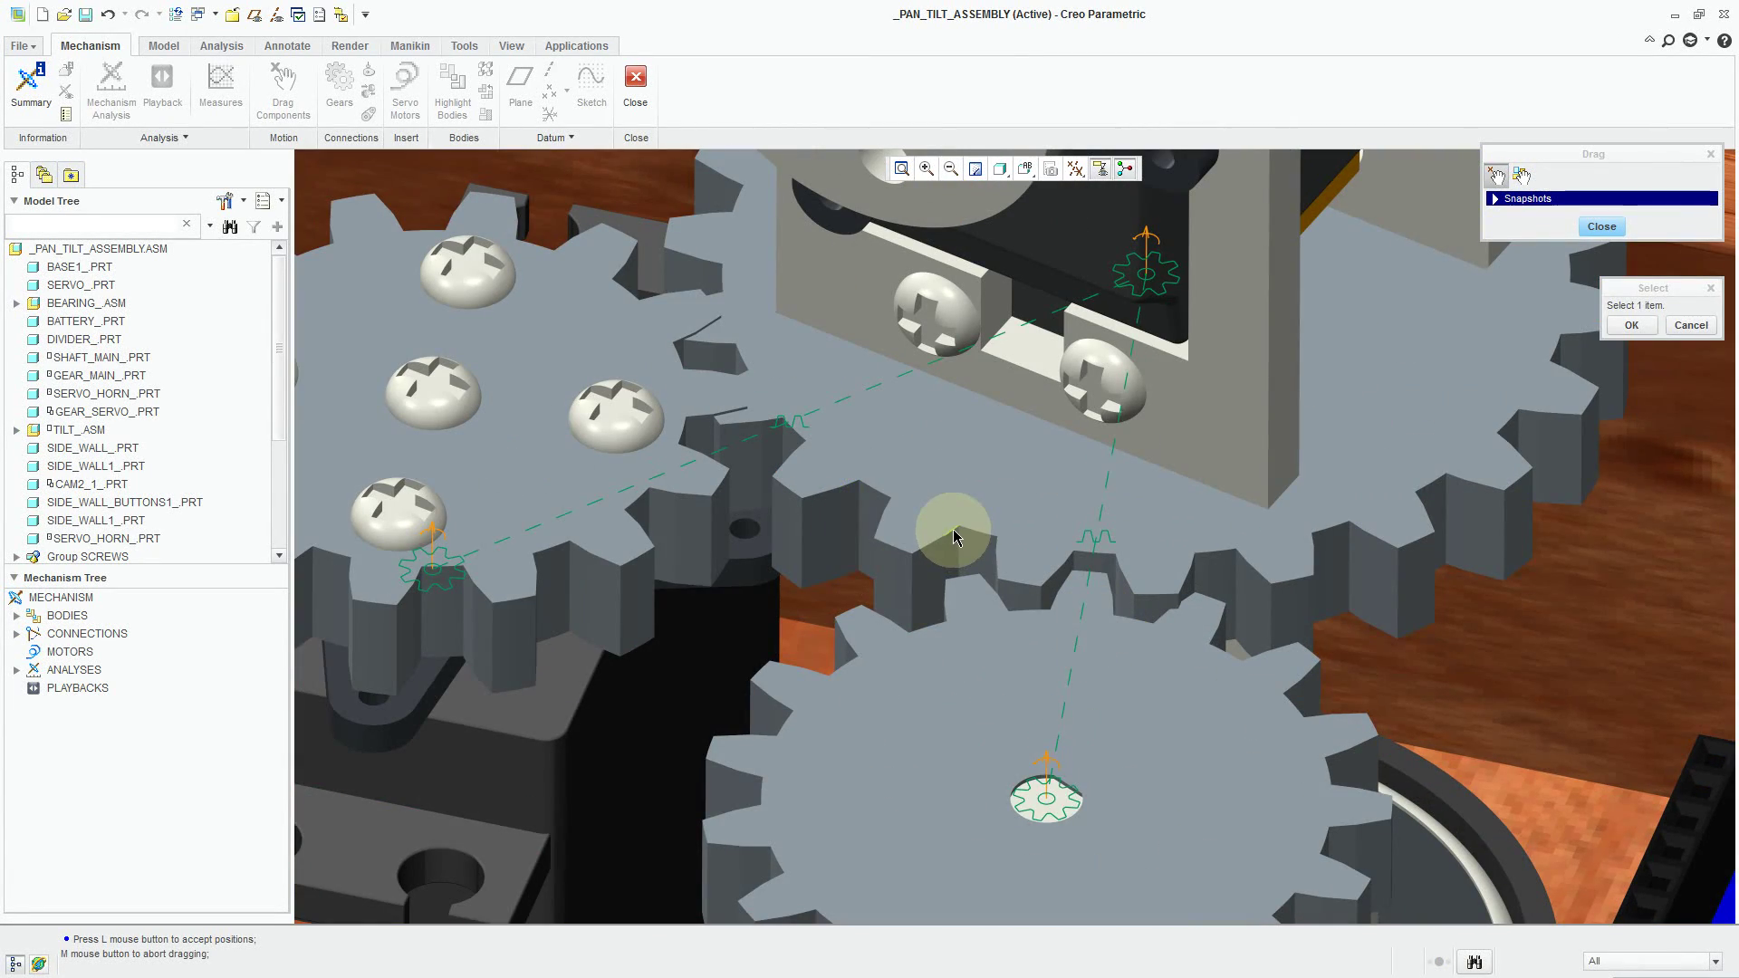
- Turn the gear train by dragging a gear and accept the rotated position
click(954, 536)
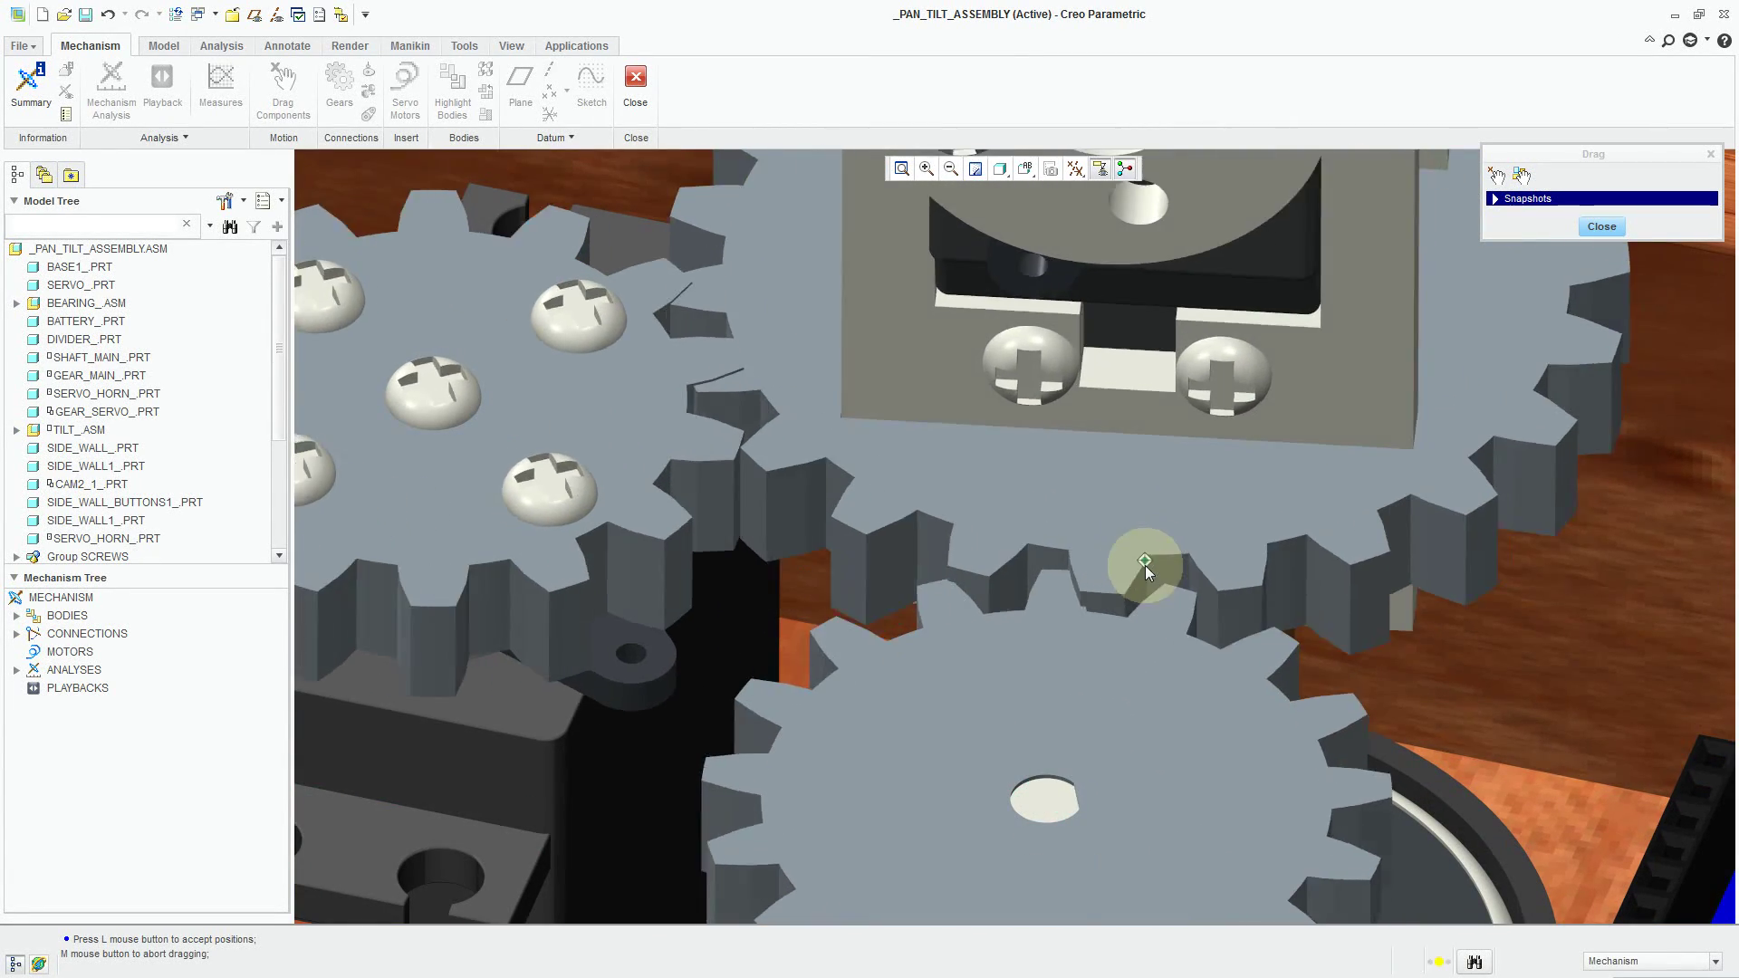
scroll(1087, 580, up, 2)
click(1057, 595)
scroll(1087, 616, up, 4)
scroll(1105, 638, down, 2)
scroll(1105, 645, down, 4)
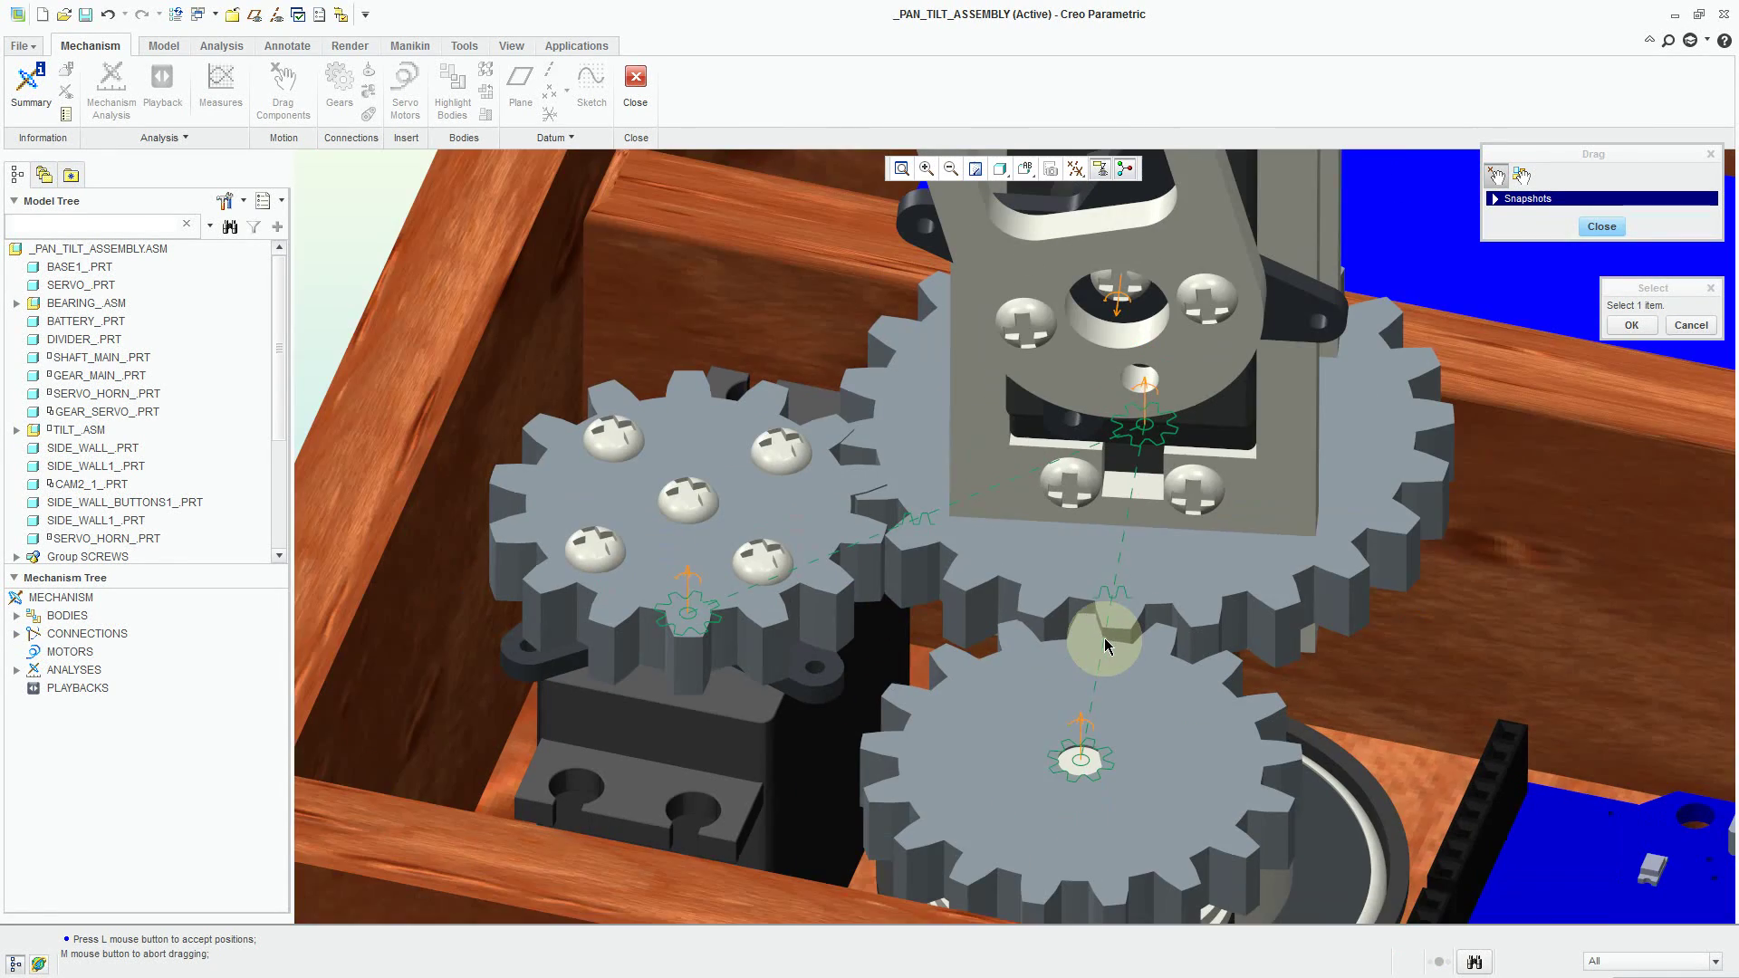
- Rotate the gears once more, return to the default view, and start ServoMotor1
click(985, 590)
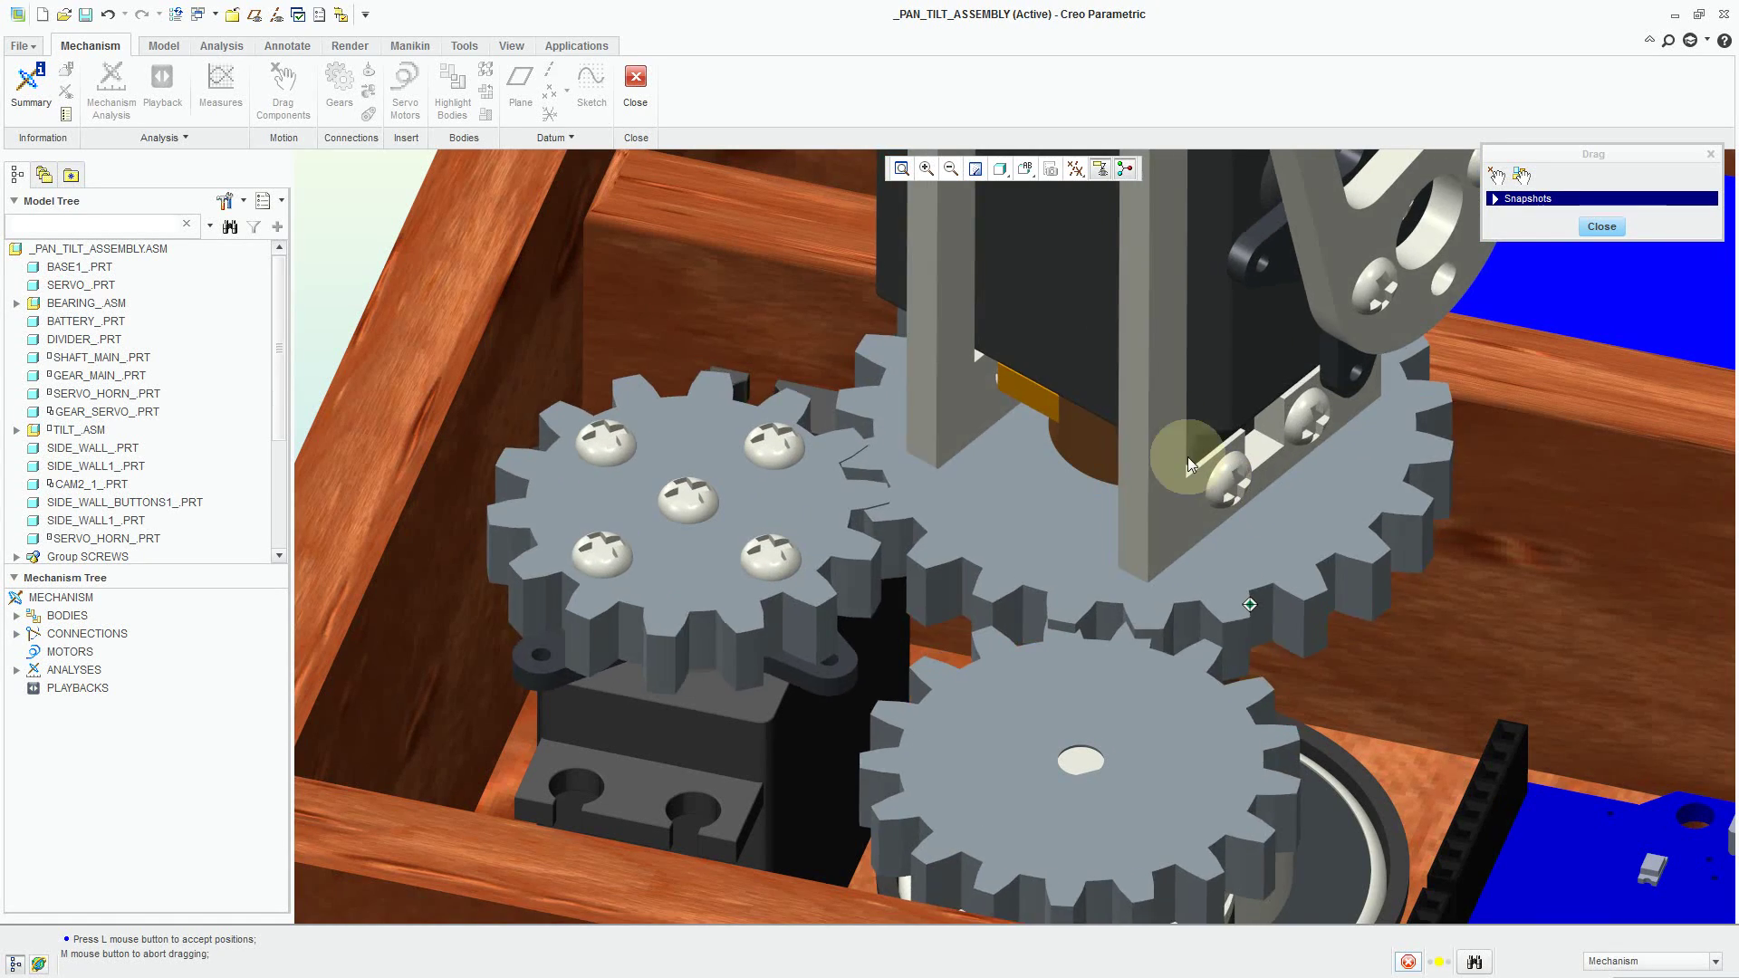
click(1096, 572)
key(ctrl+d)
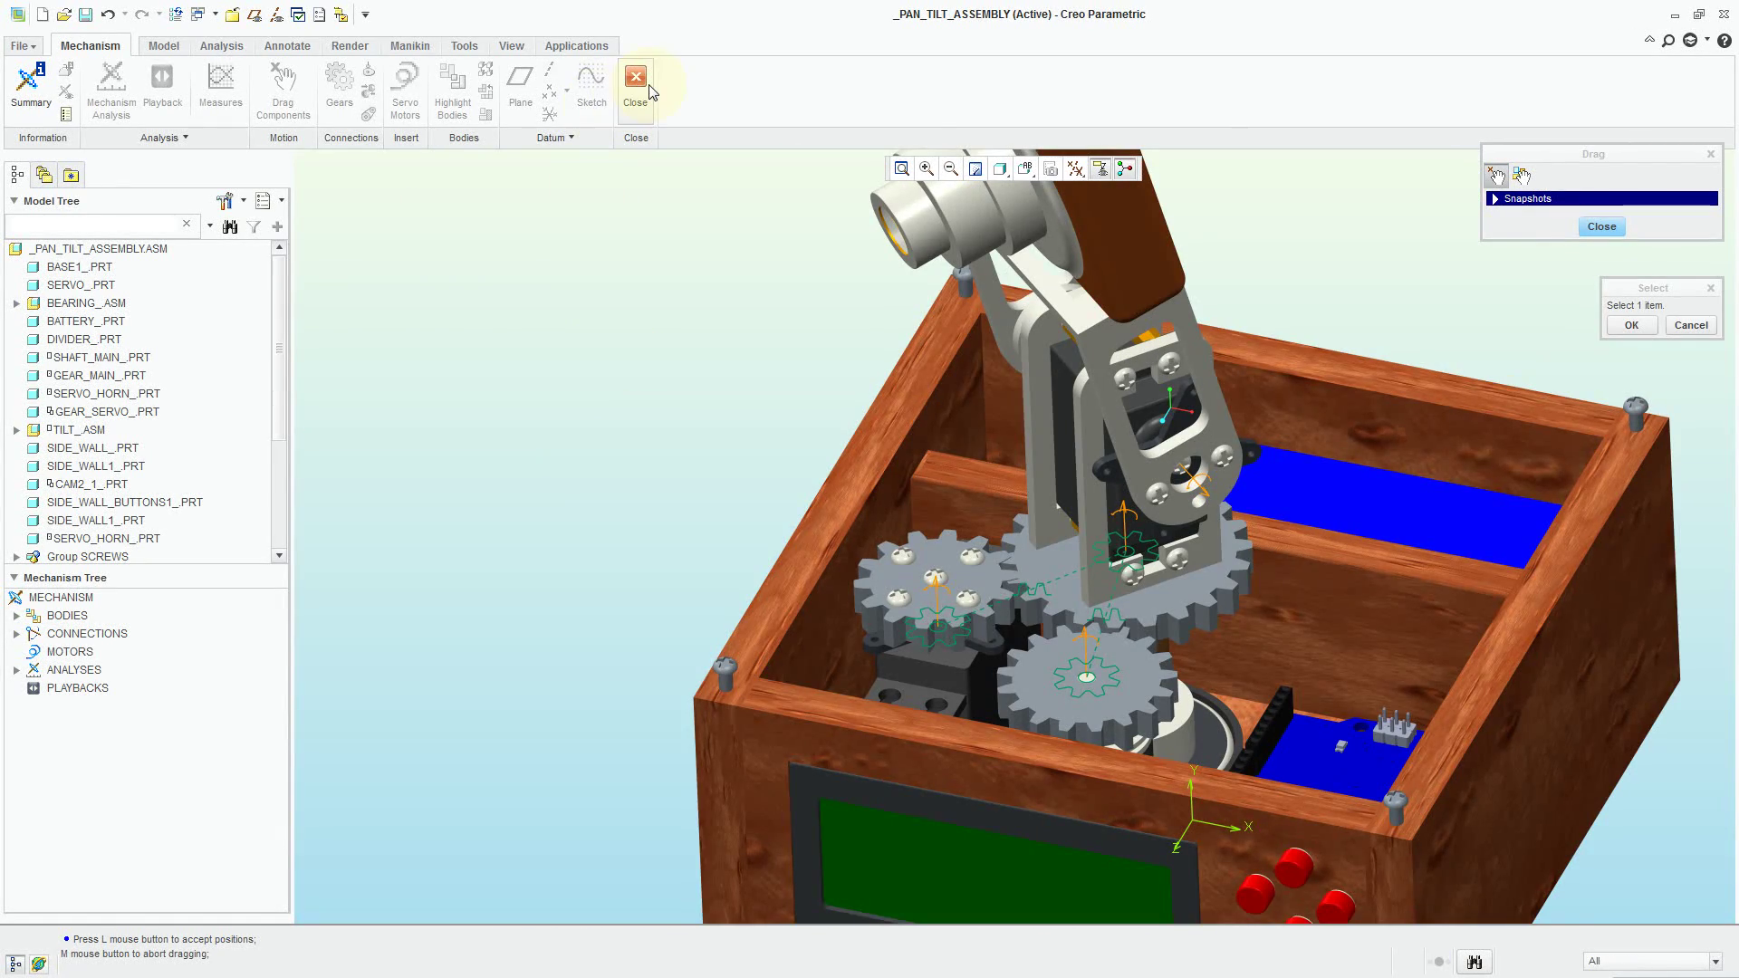
middle_click(398, 350)
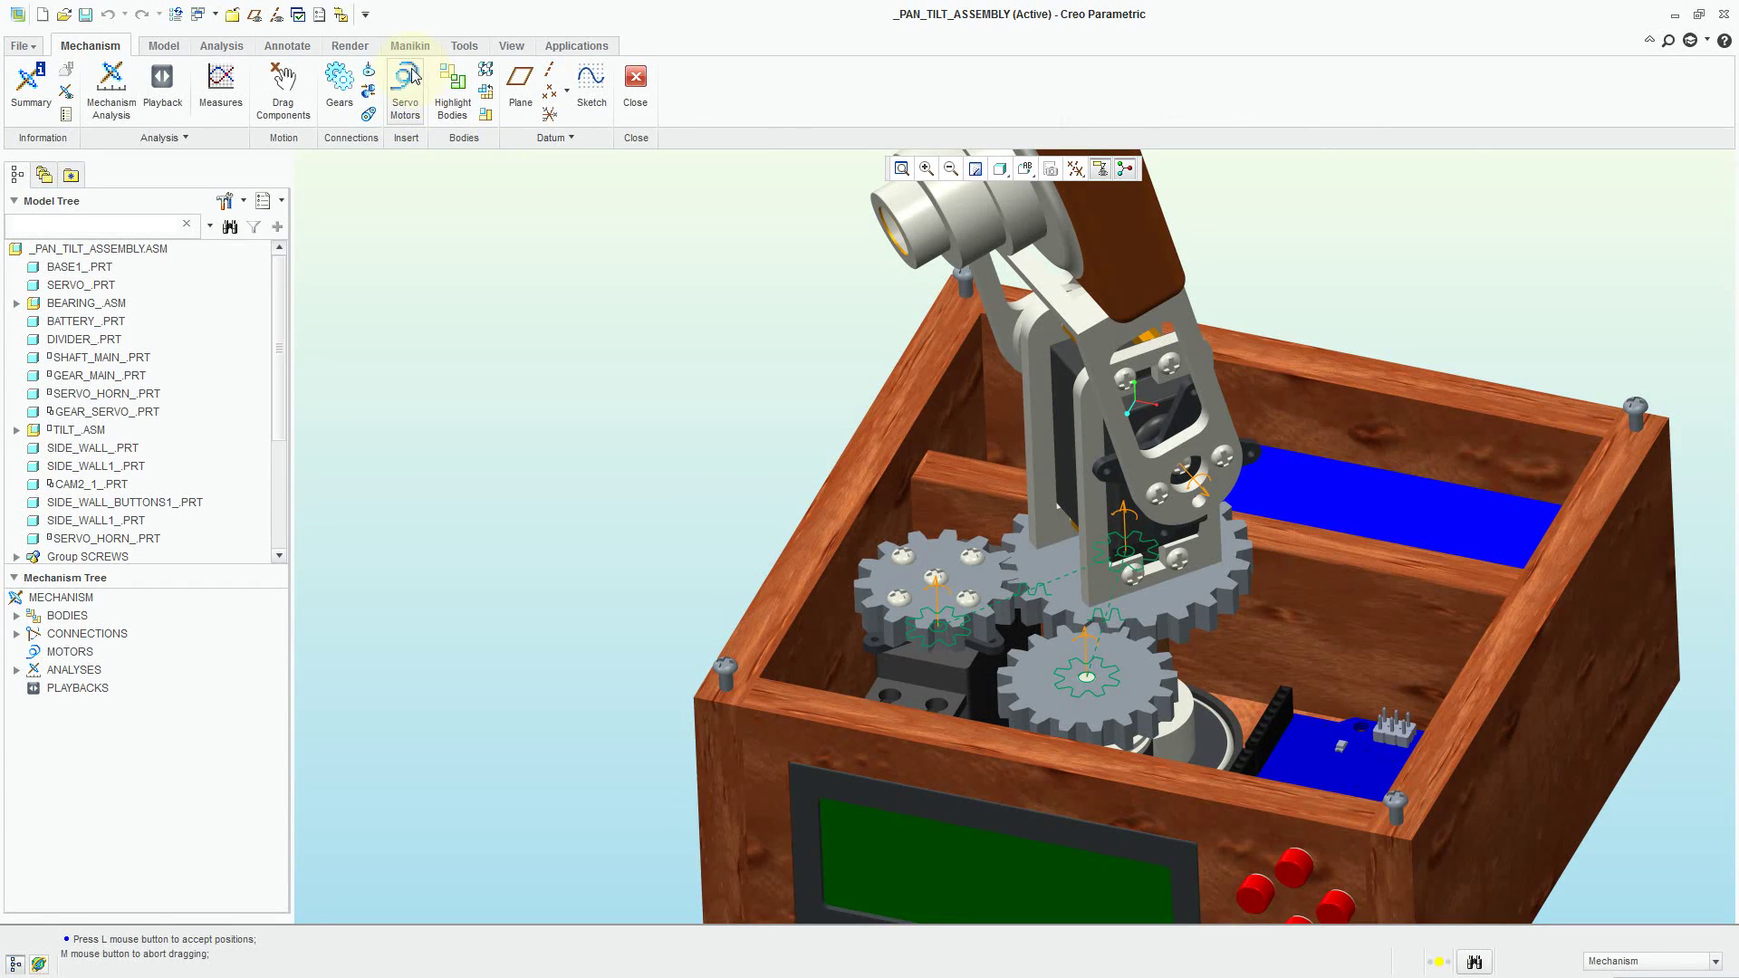
click(407, 80)
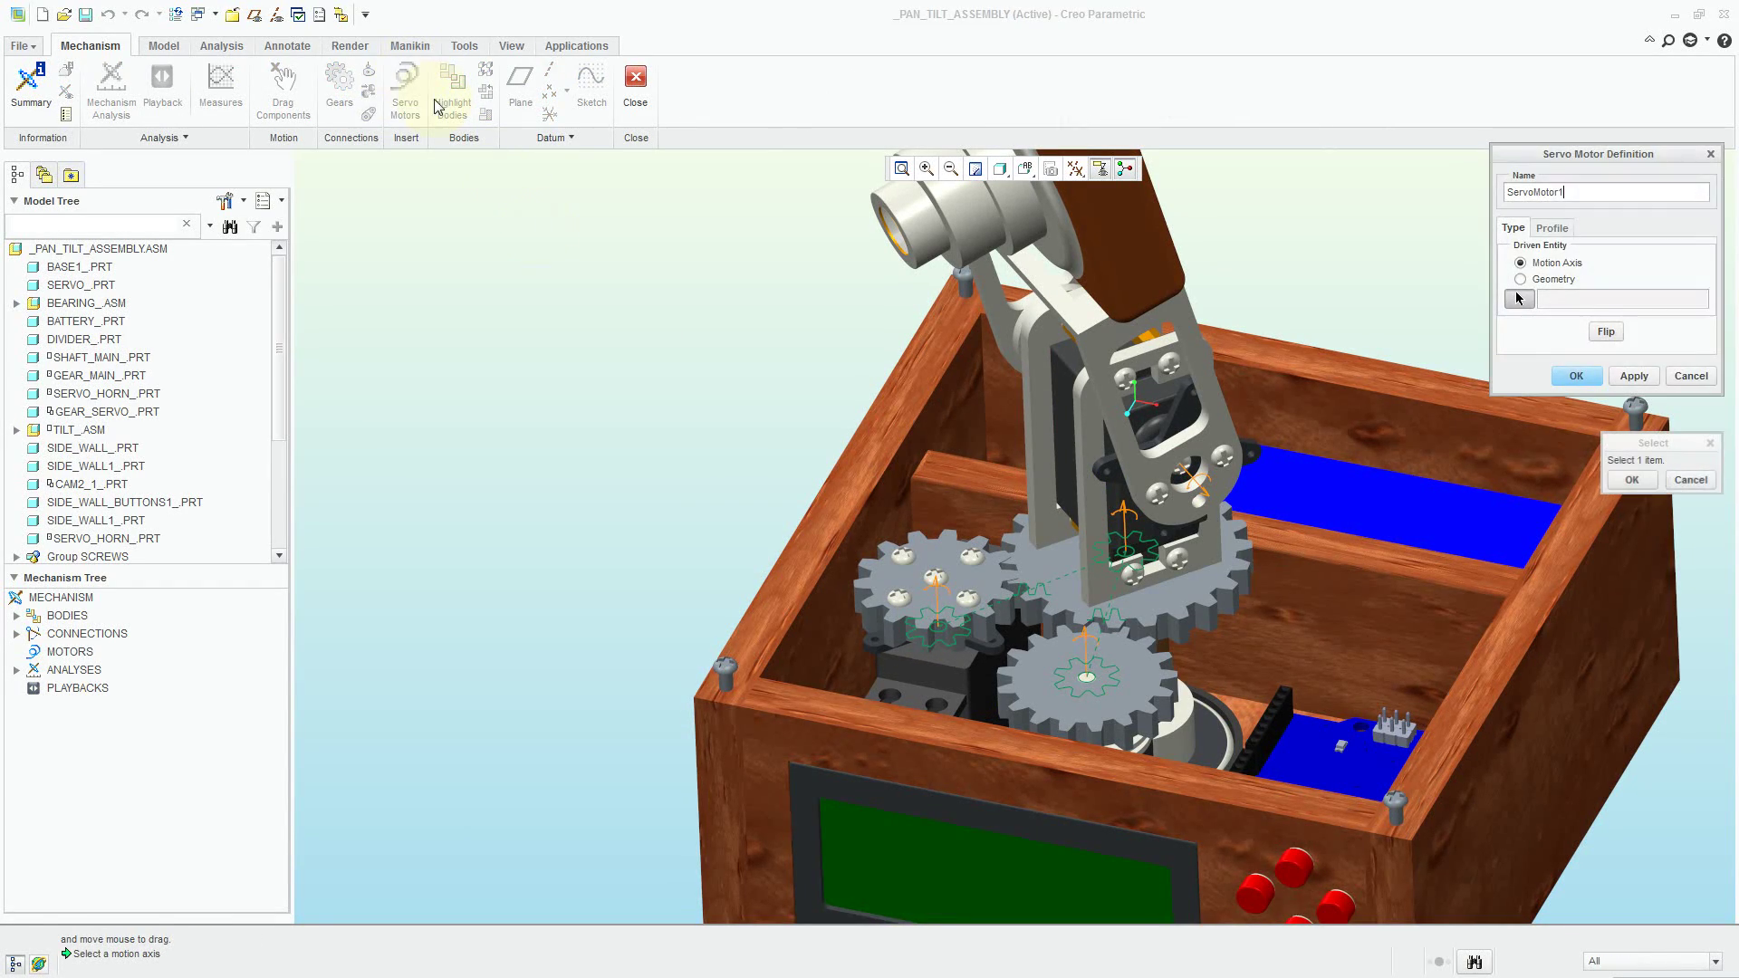
- Define ServoMotor1 on the left gear's axis with constant velocity 100 deg/sec
click(933, 593)
click(1553, 229)
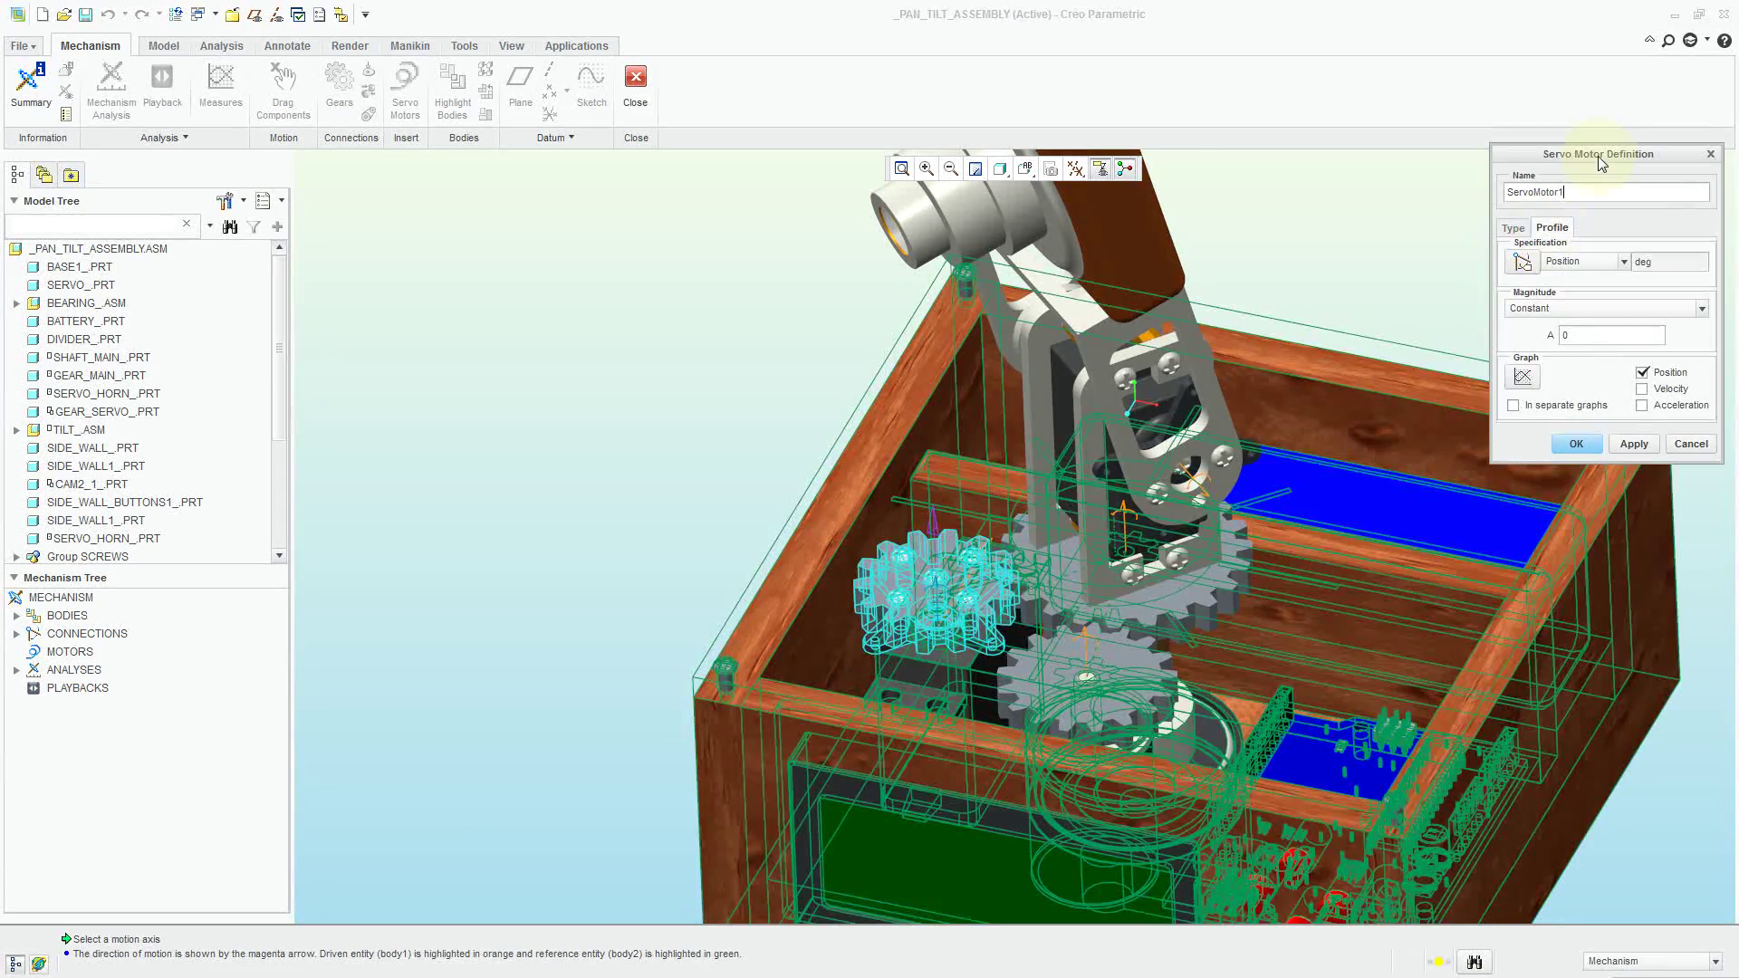
drag(1604, 160, 479, 229)
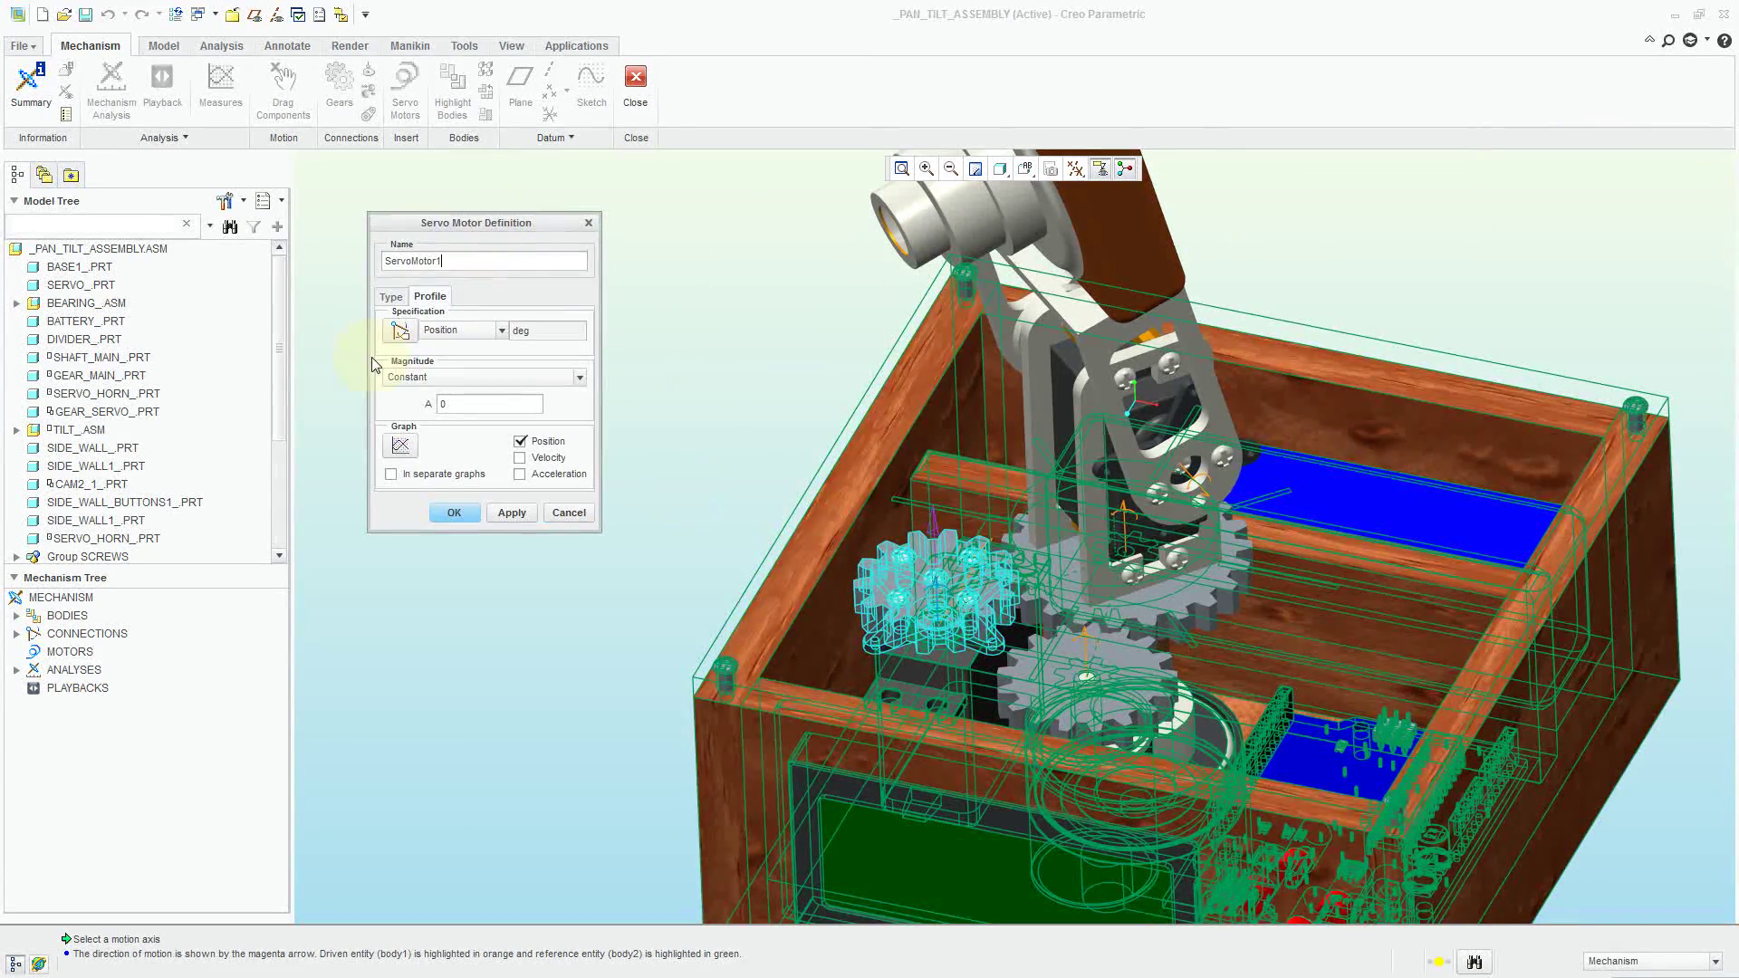
scroll(286, 361, down, 2)
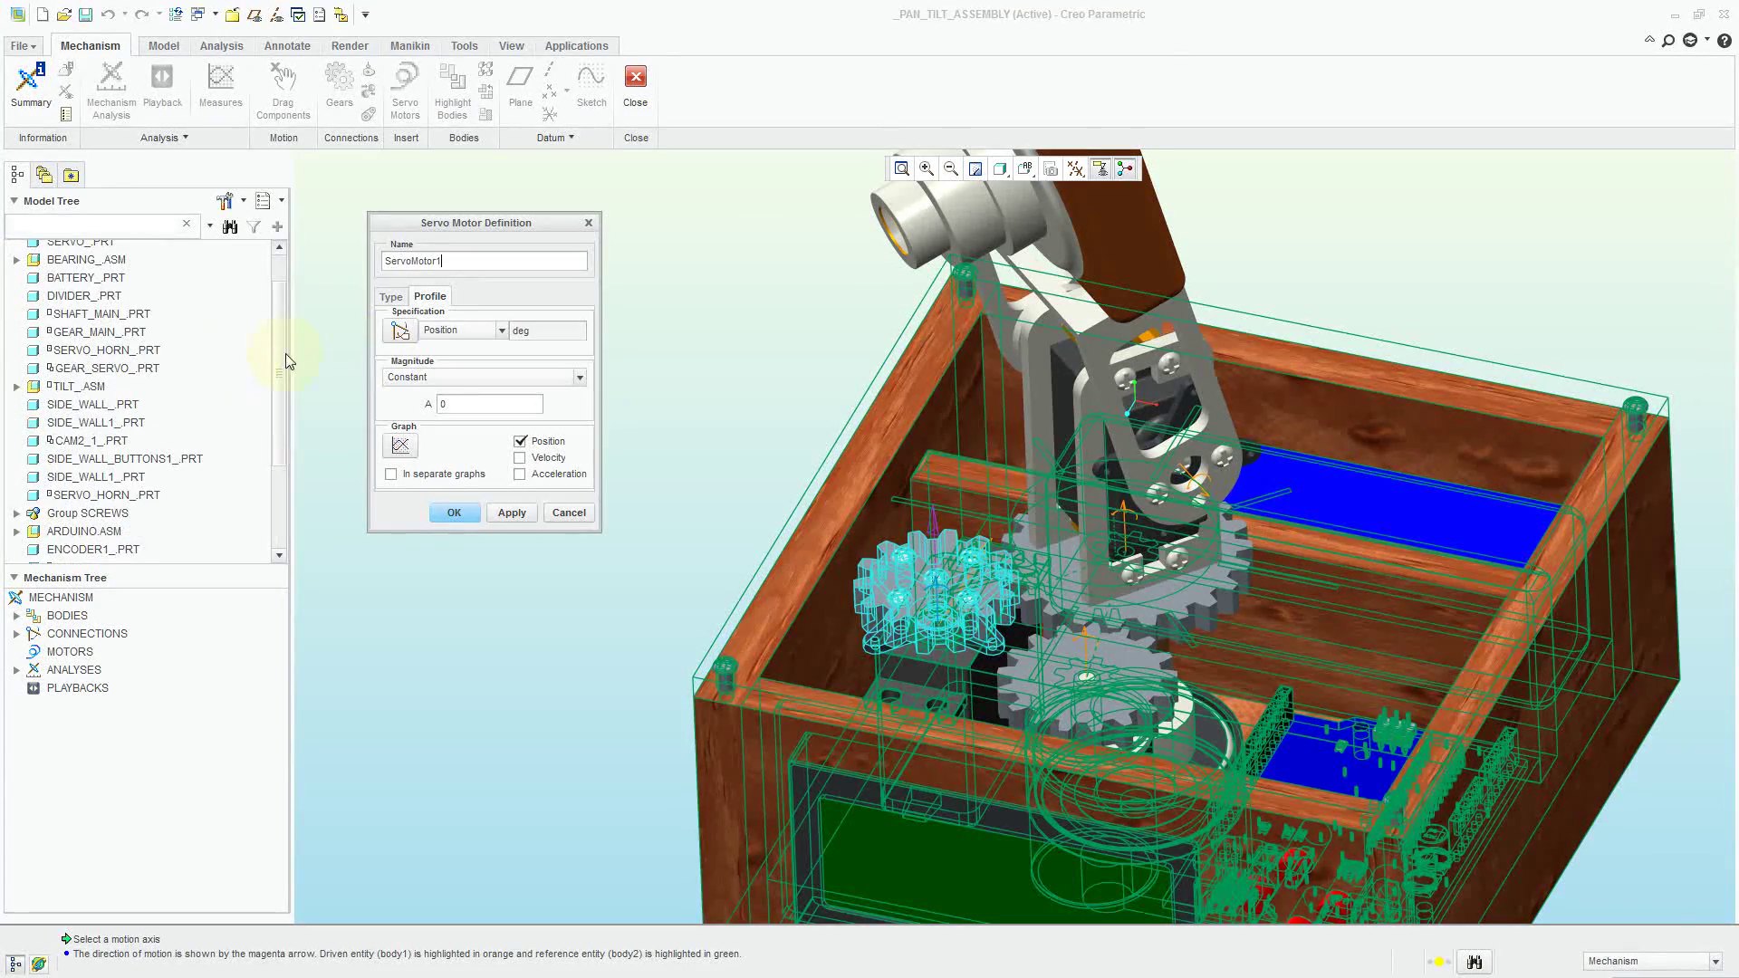
click(487, 337)
click(477, 362)
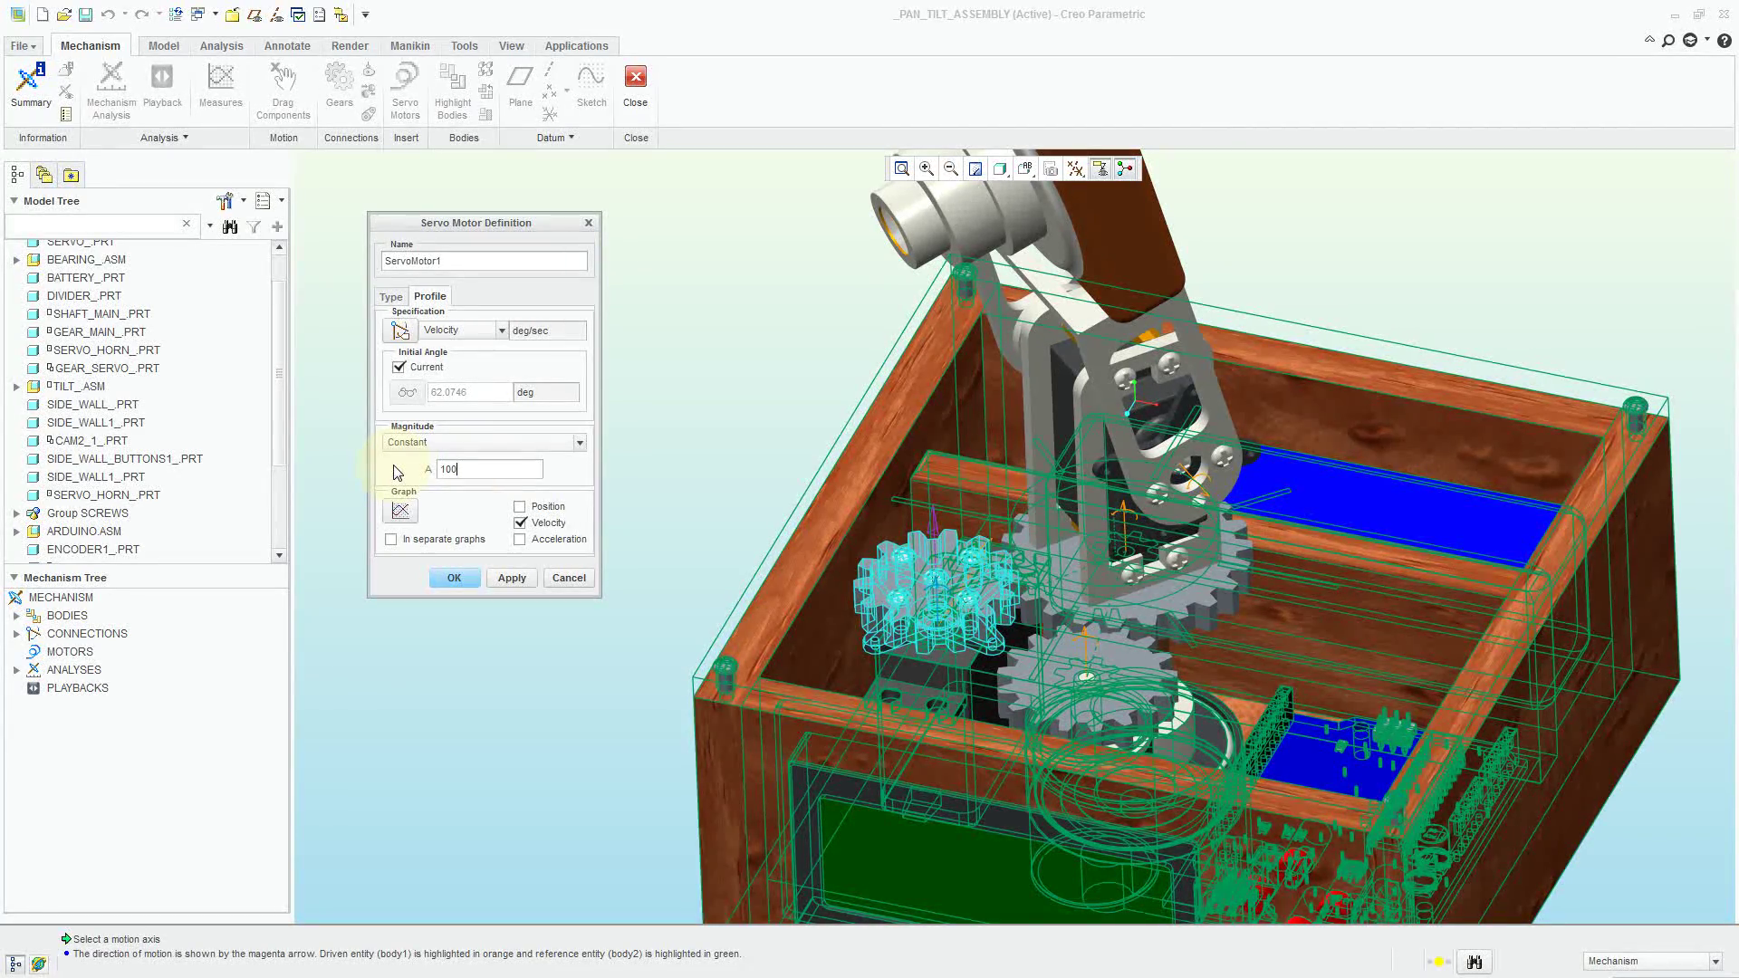
click(523, 578)
click(530, 578)
click(472, 581)
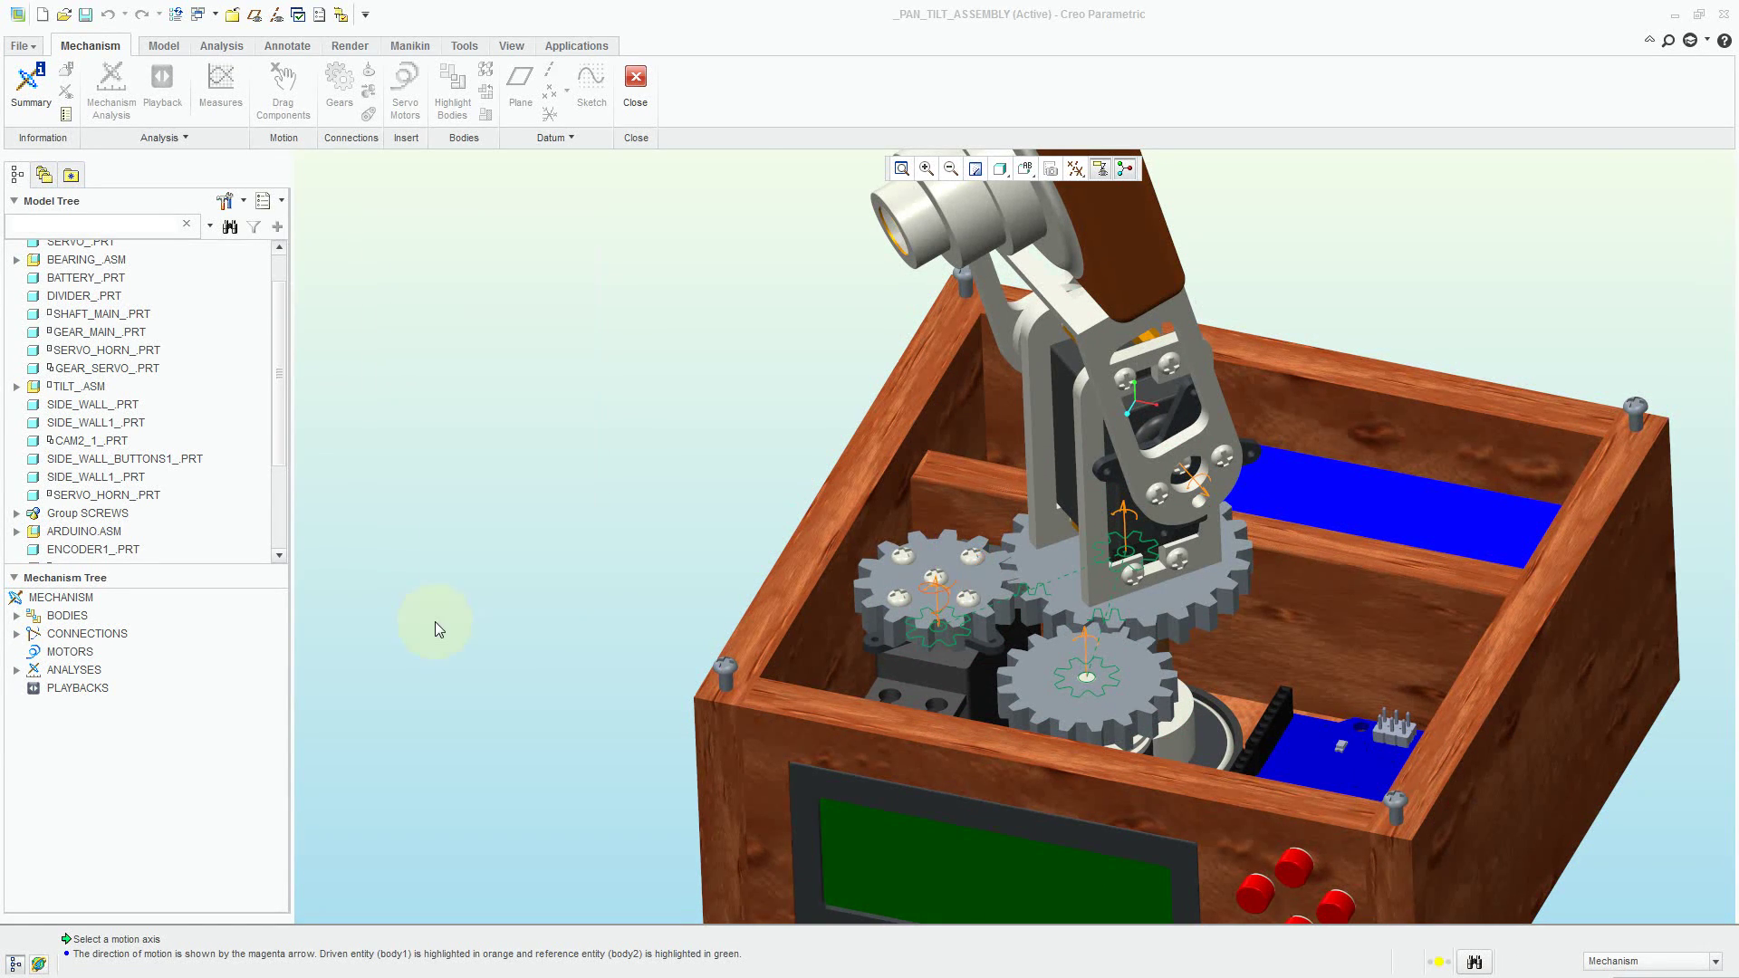
key(ctrl+d)
- Run AnalysisDefinition2 as a 20 s position analysis at 10 frames per second
mouse_move(1117, 353)
middle_down()
mouse_move(1140, 322)
mouse_move(1117, 330)
middle_up()
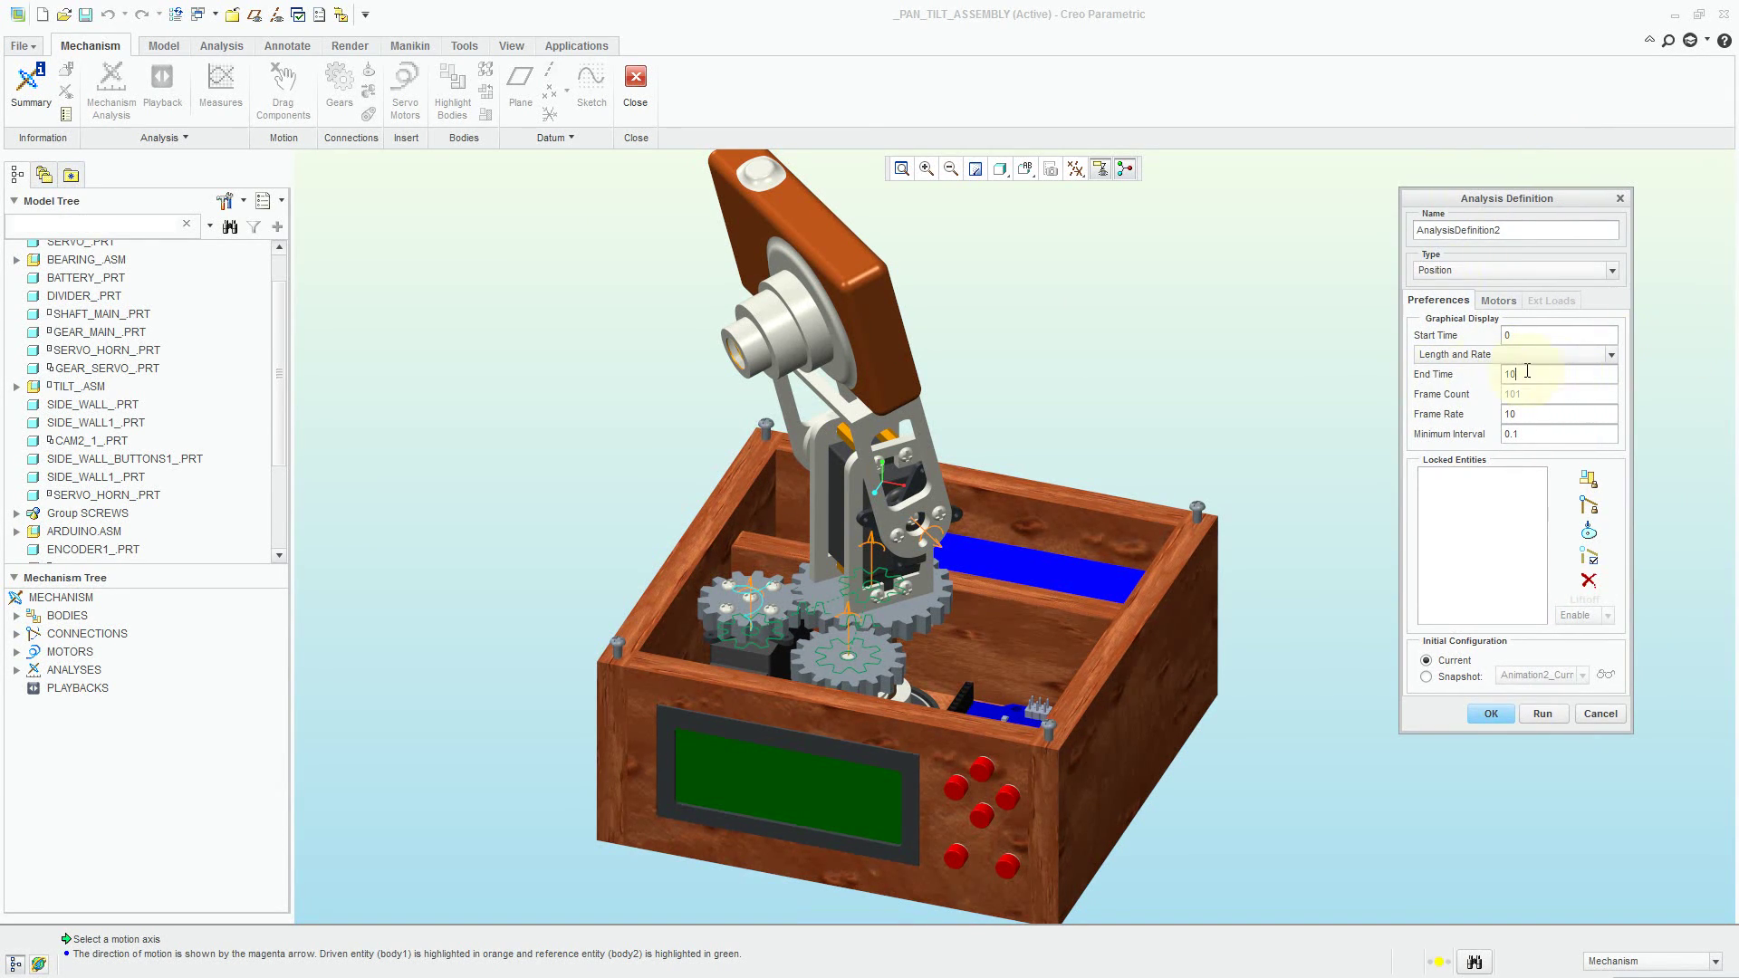
click(1543, 713)
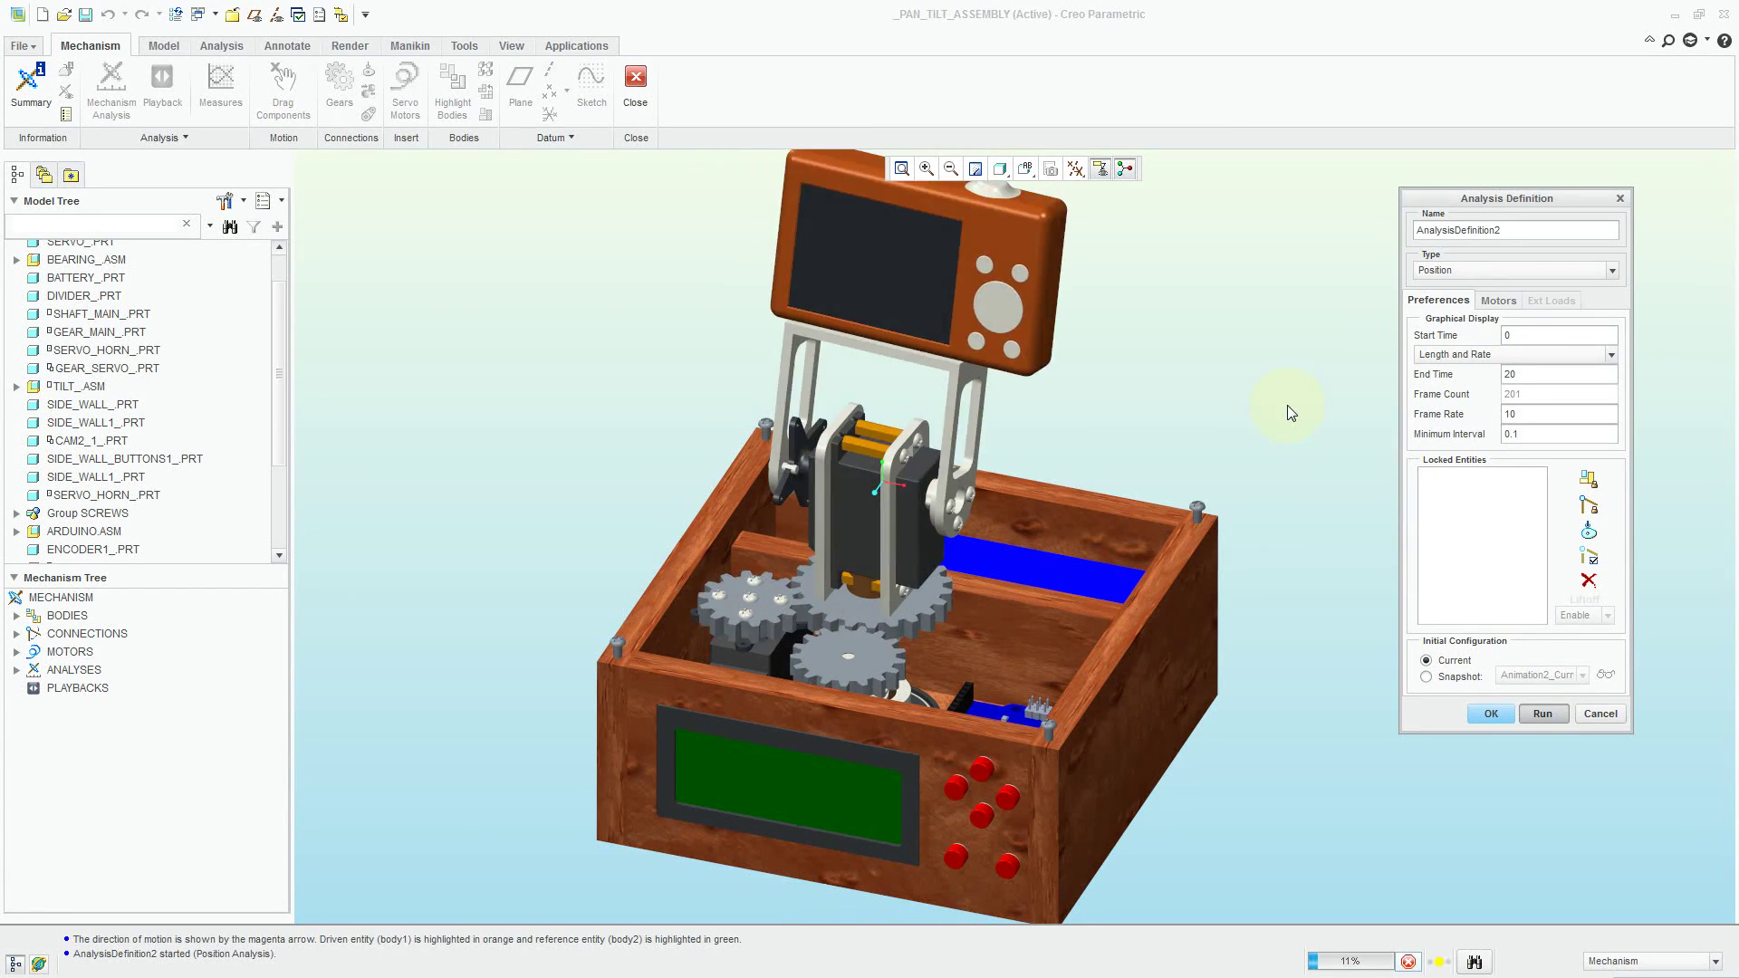